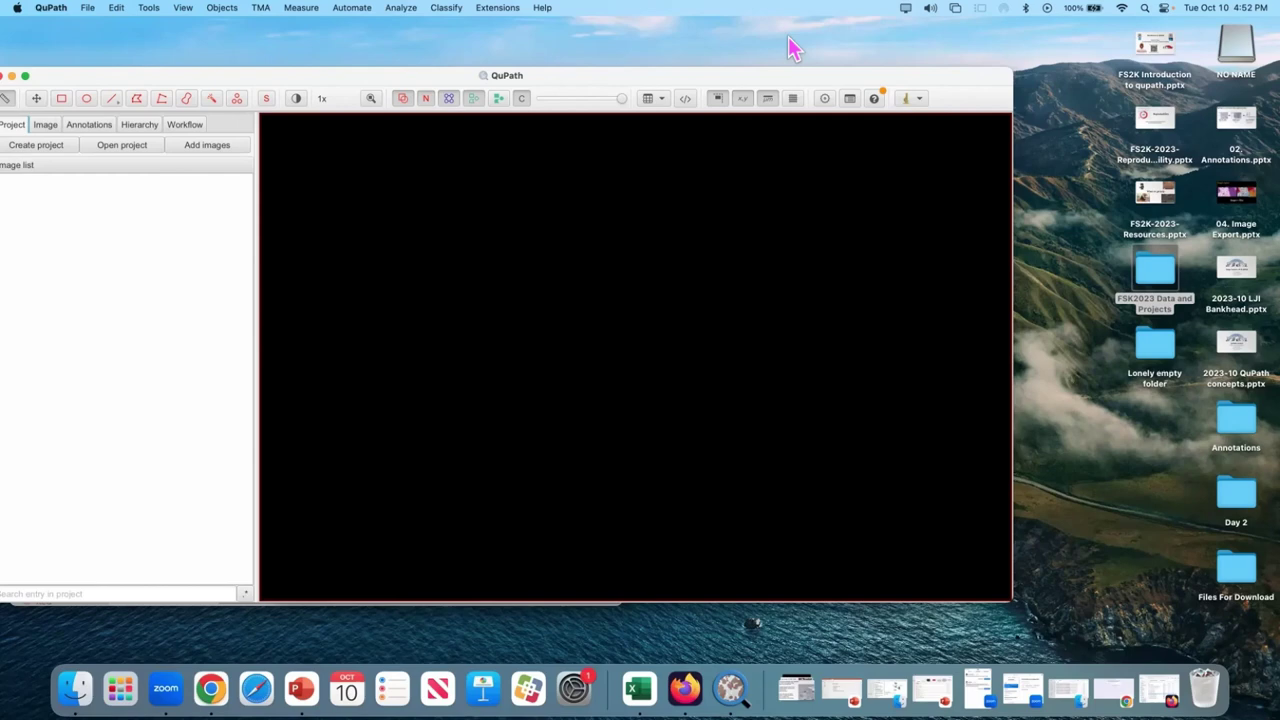
Step: Open the FSK2023 Data and Projects folder and create a new empty folder in it
mouse_move(528, 78)
left_mouse_down()
mouse_move(437, 74)
mouse_move(514, 34)
mouse_move(508, 66)
left_mouse_up()
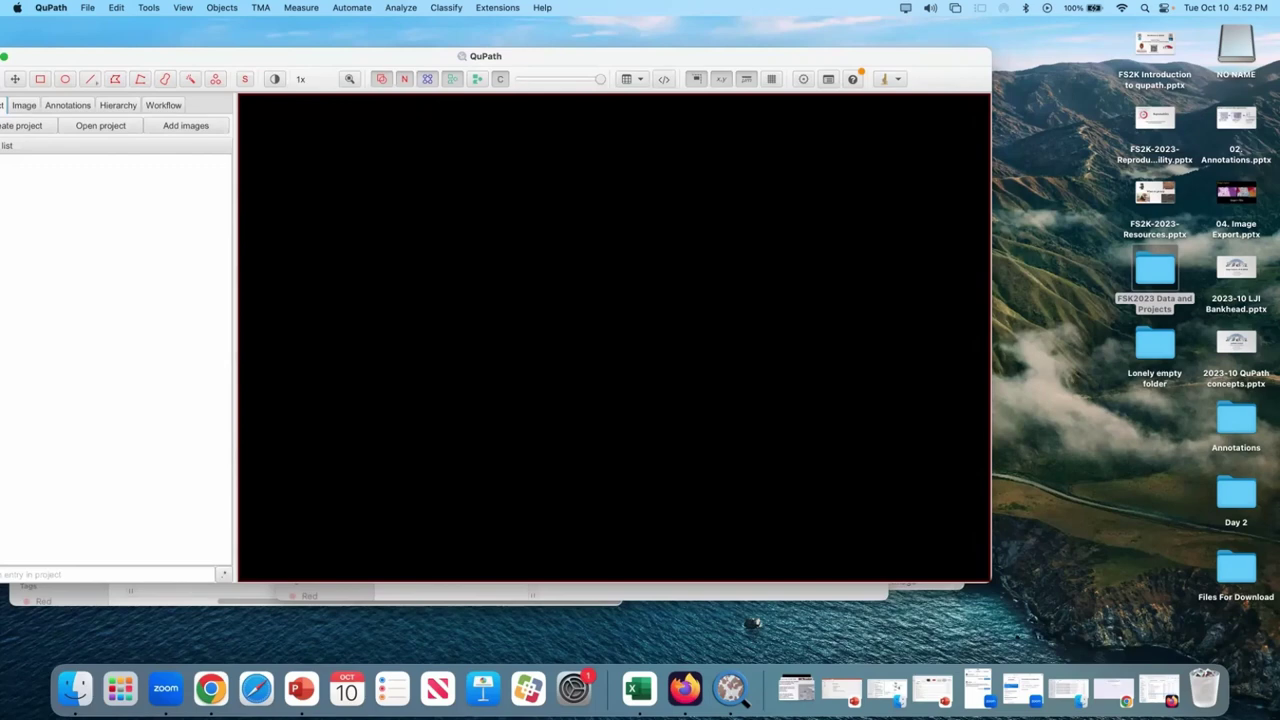
double_click(1124, 277)
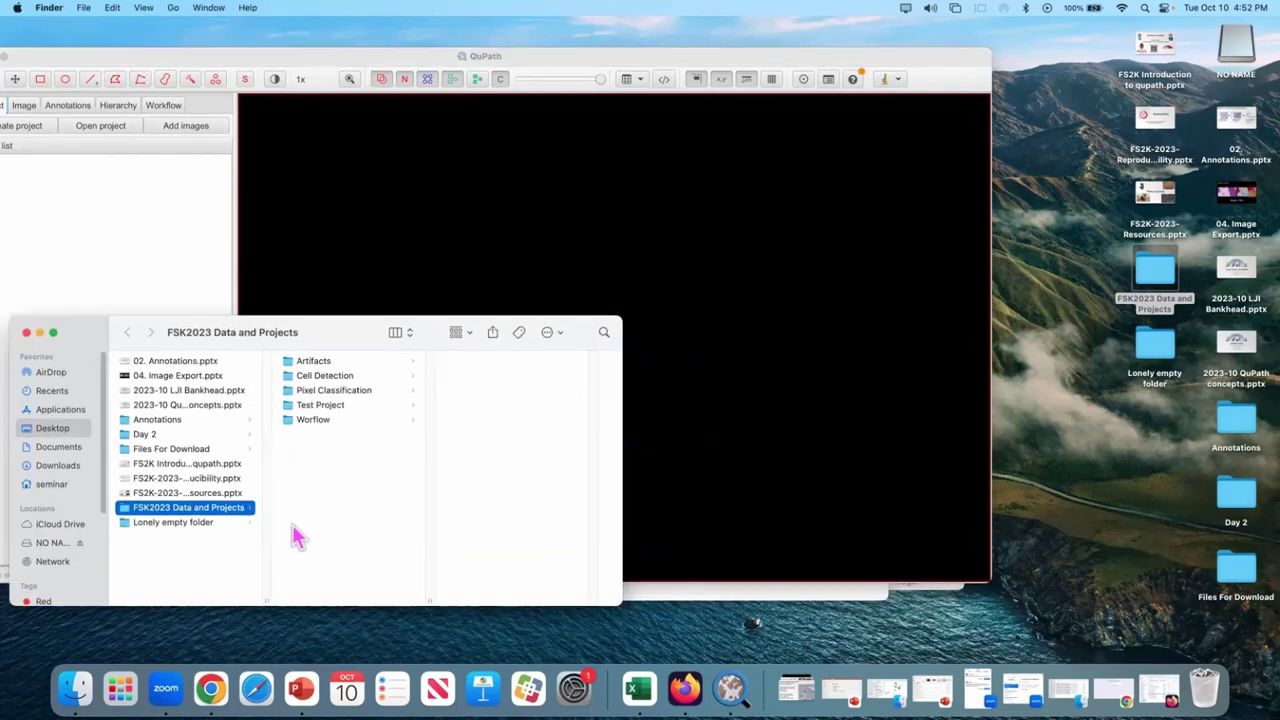
right_click(321, 518)
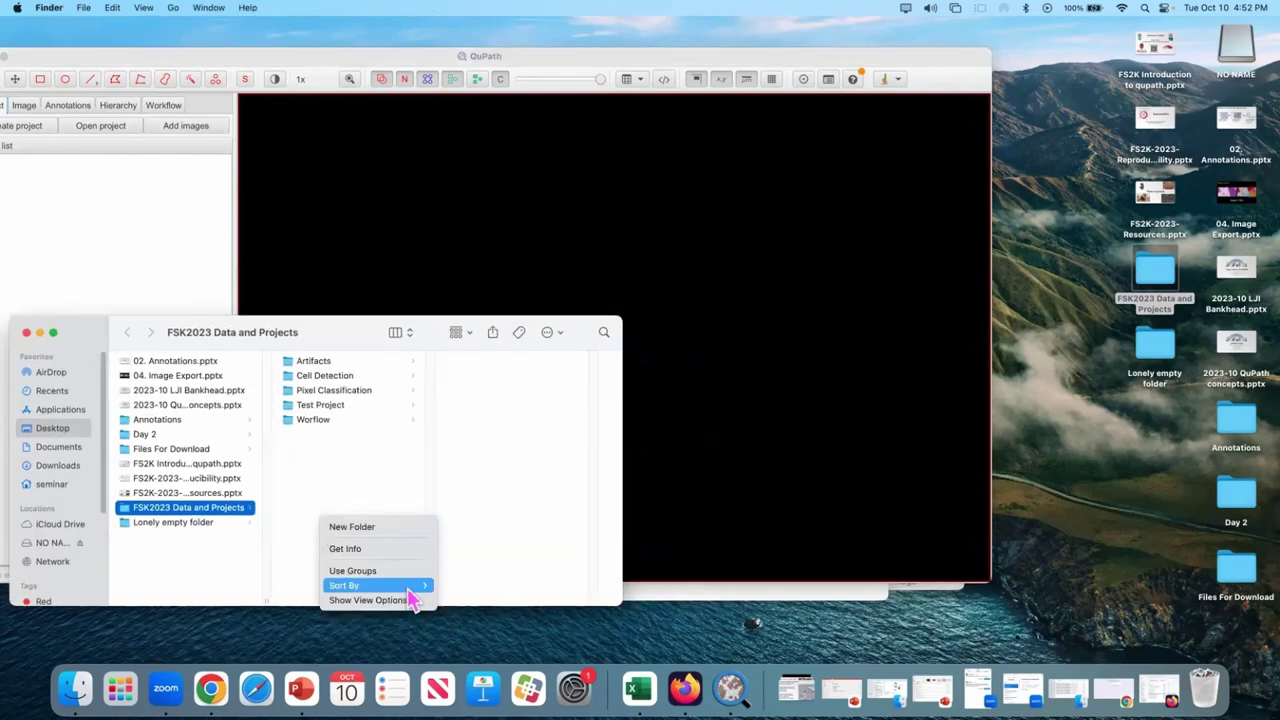
left_click(377, 518)
right_click(377, 518)
left_click(405, 521)
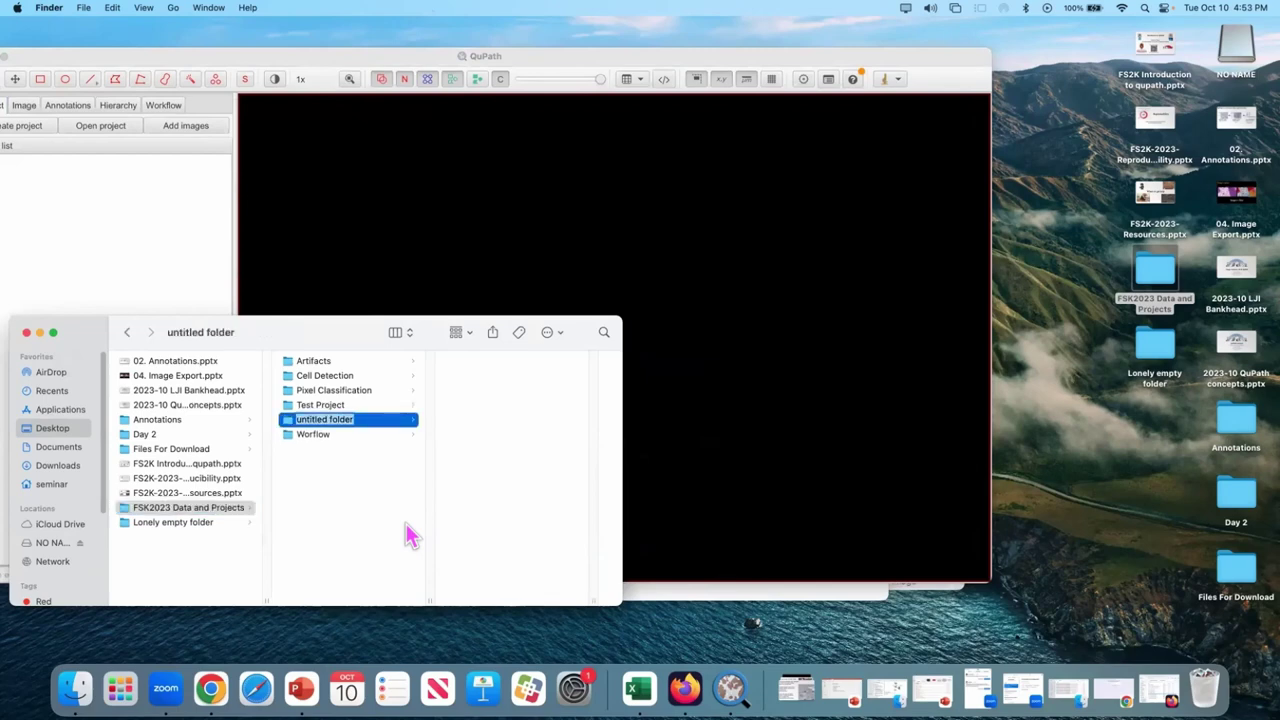
Step: Turn the new folder into a QuPath project and add RNAscope_SingleZ.czi to it
left_click_drag(320, 419, 560, 345)
left_click(566, 345)
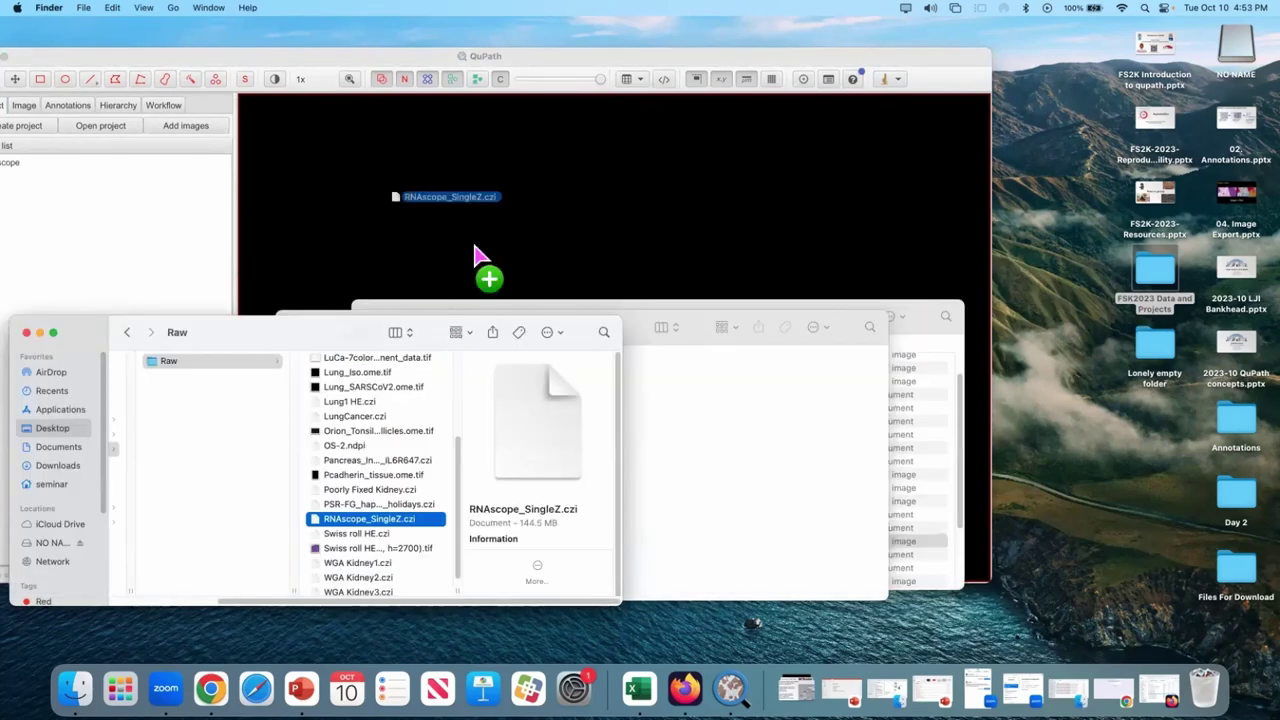
left_click_drag(476, 255, 484, 160)
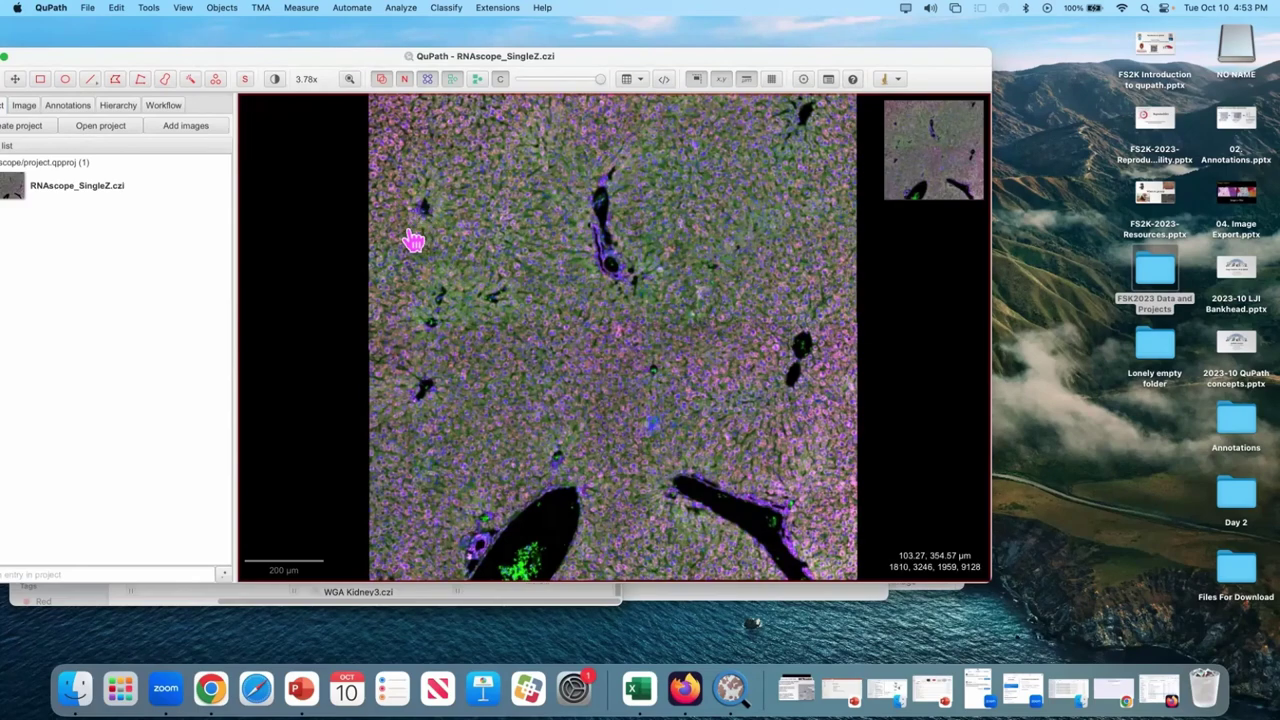
Step: Open Brightness & contrast and hide EGFP, AF647 and AF555 to view only the H3258 nuclei
left_click(274, 79)
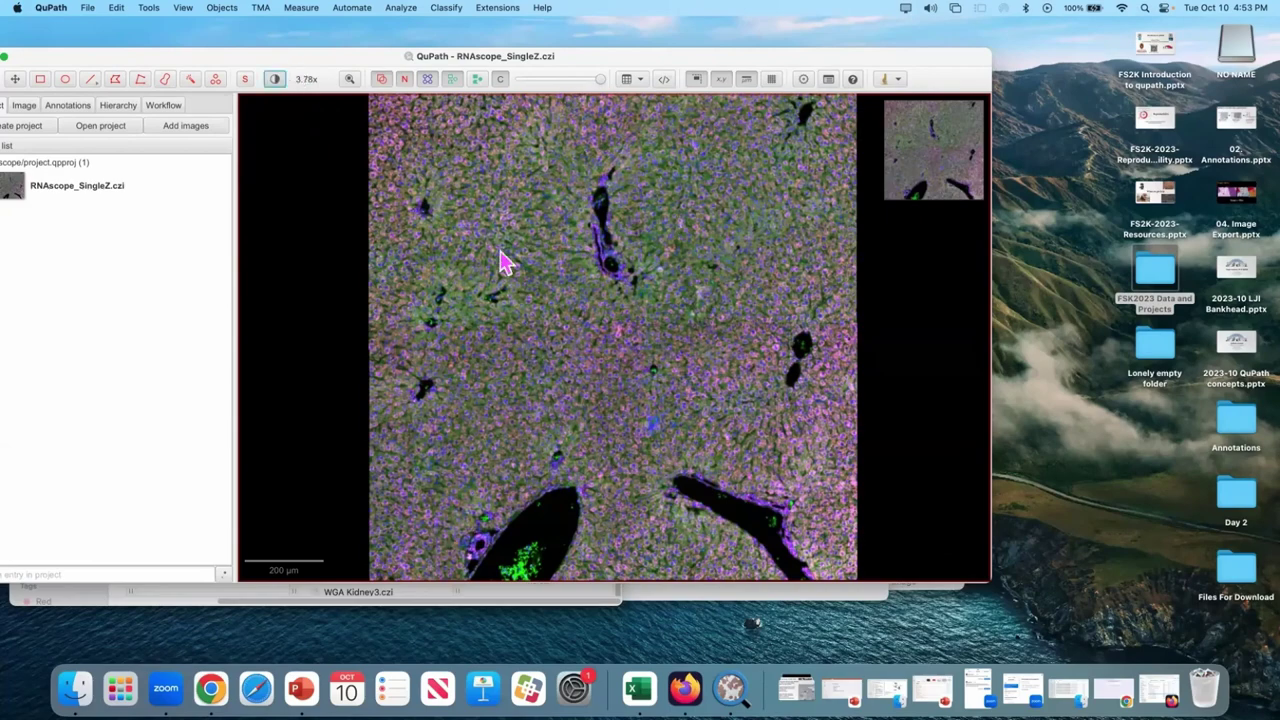
left_click(694, 142)
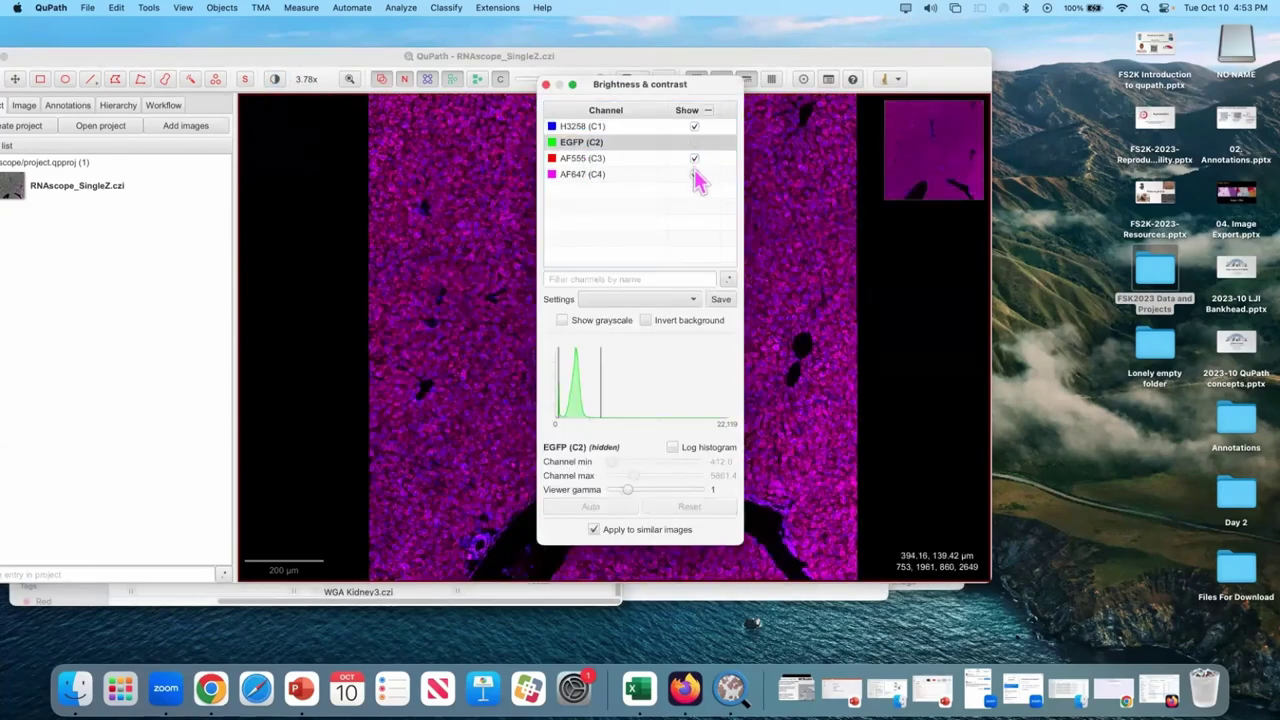
left_click(630, 174)
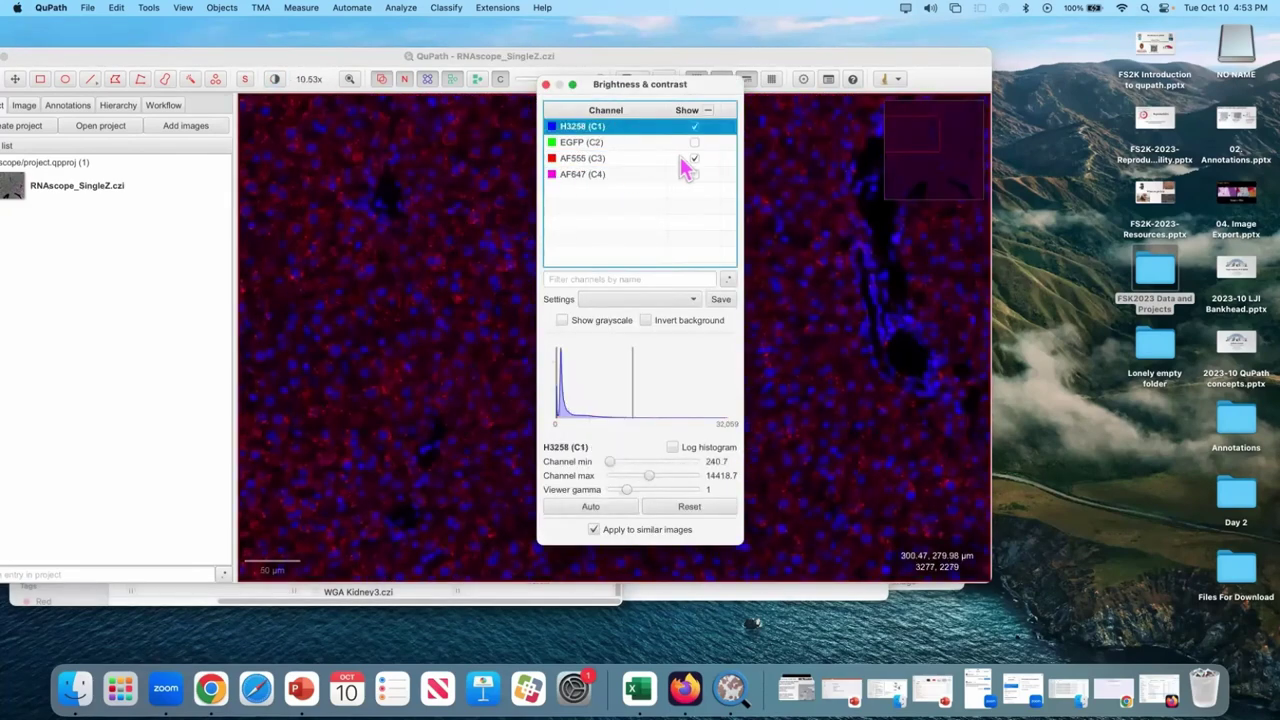
left_click(694, 158)
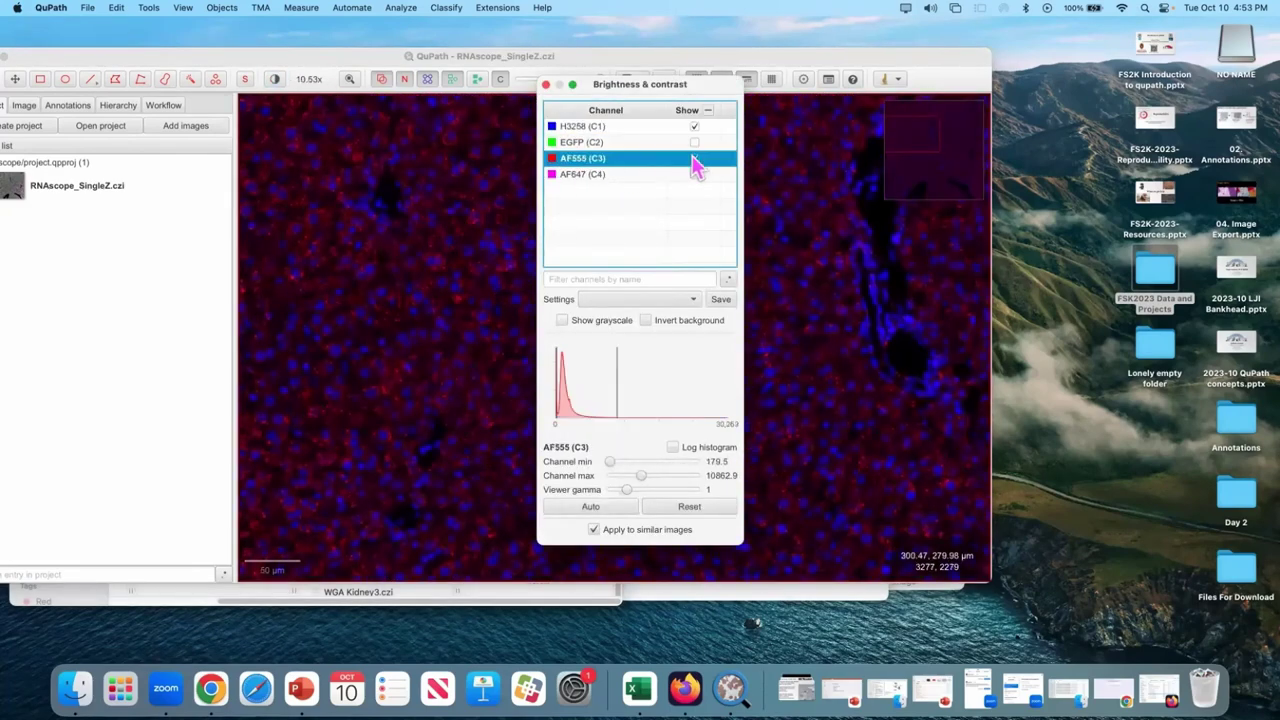
scroll(414, 252, "up", 3)
scroll(414, 259, "down", 3)
scroll(423, 264, "up", 4)
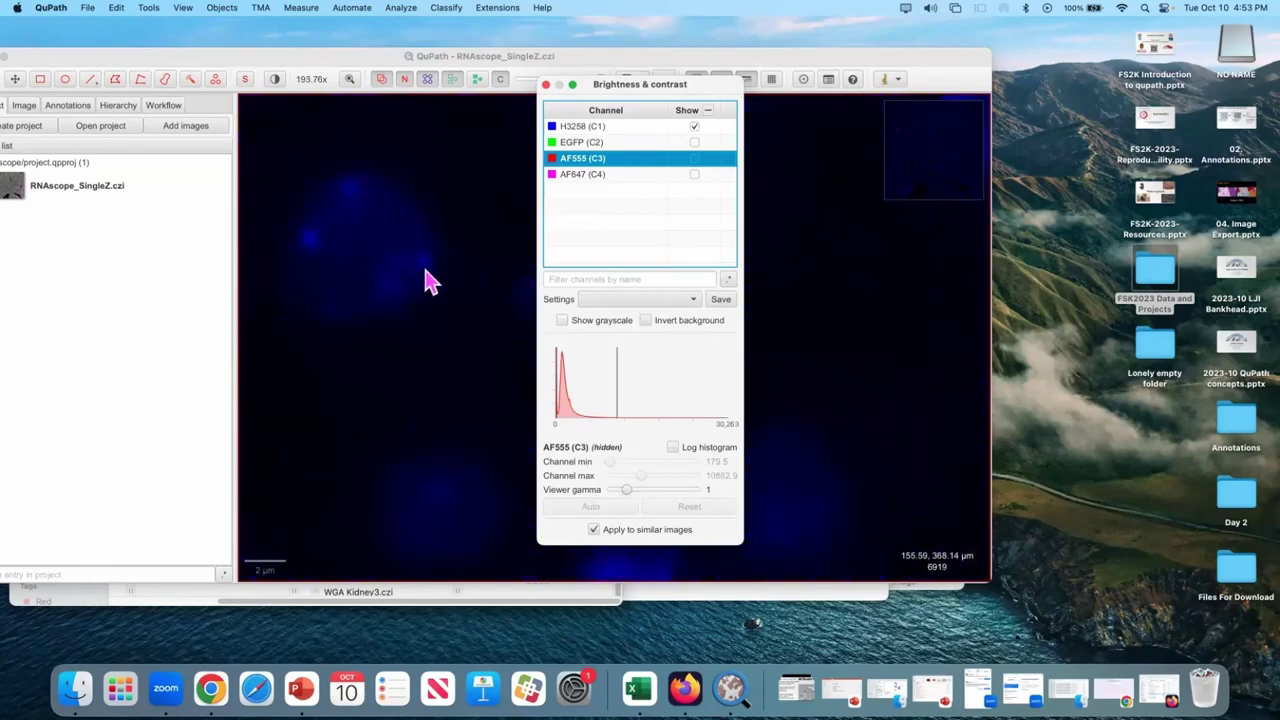
scroll(422, 263, "down", 3)
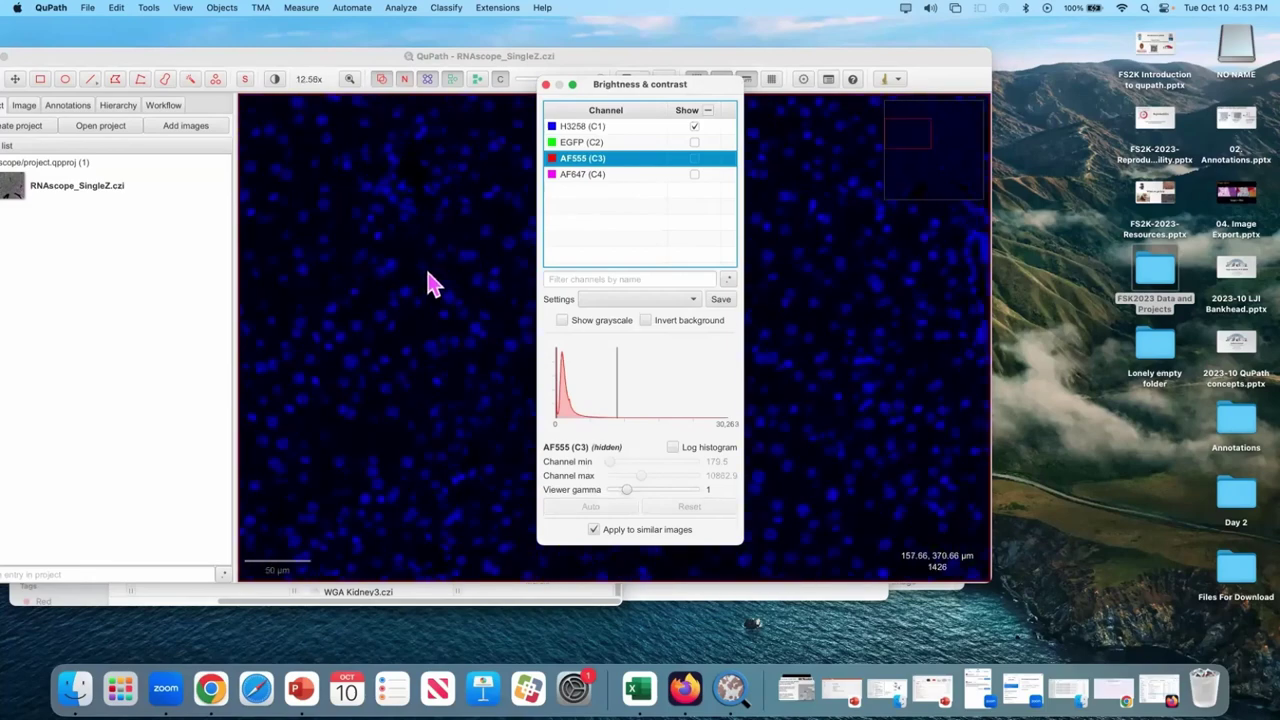
Step: Show EGFP (C2) alongside the nuclei, leaving AF555 and AF647 hidden
left_click(694, 158)
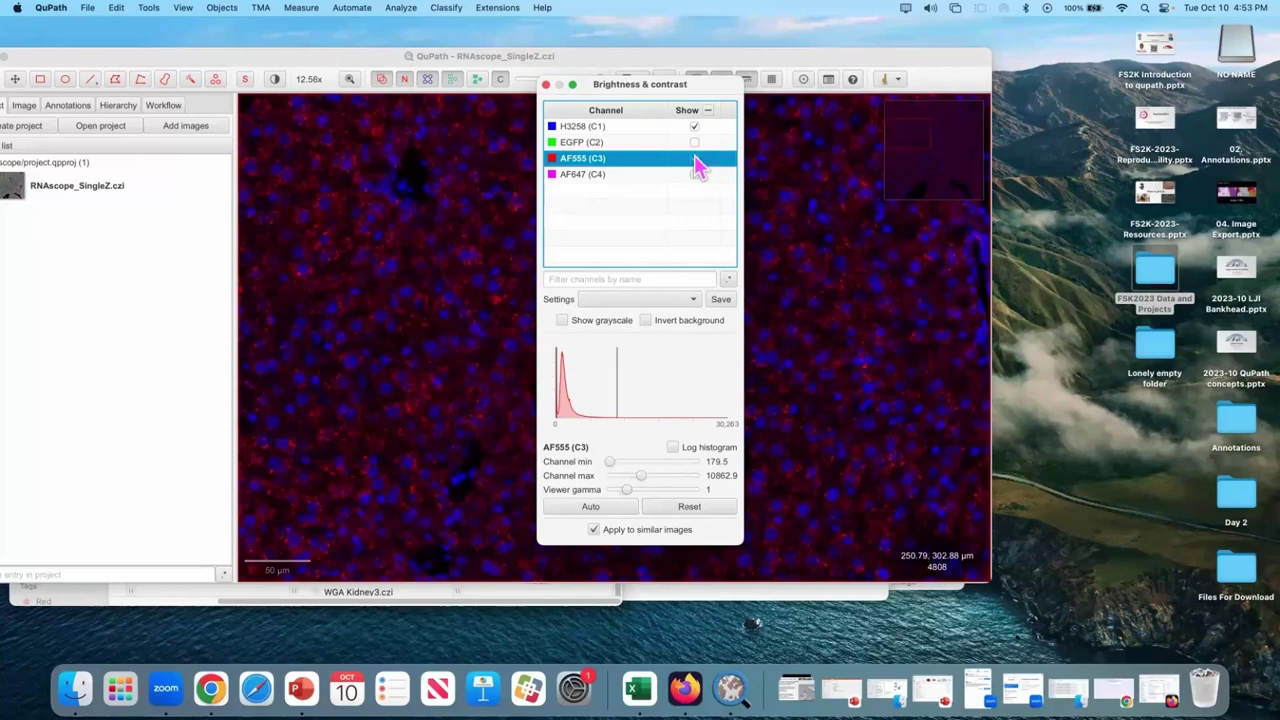
scroll(480, 247, "up", 5)
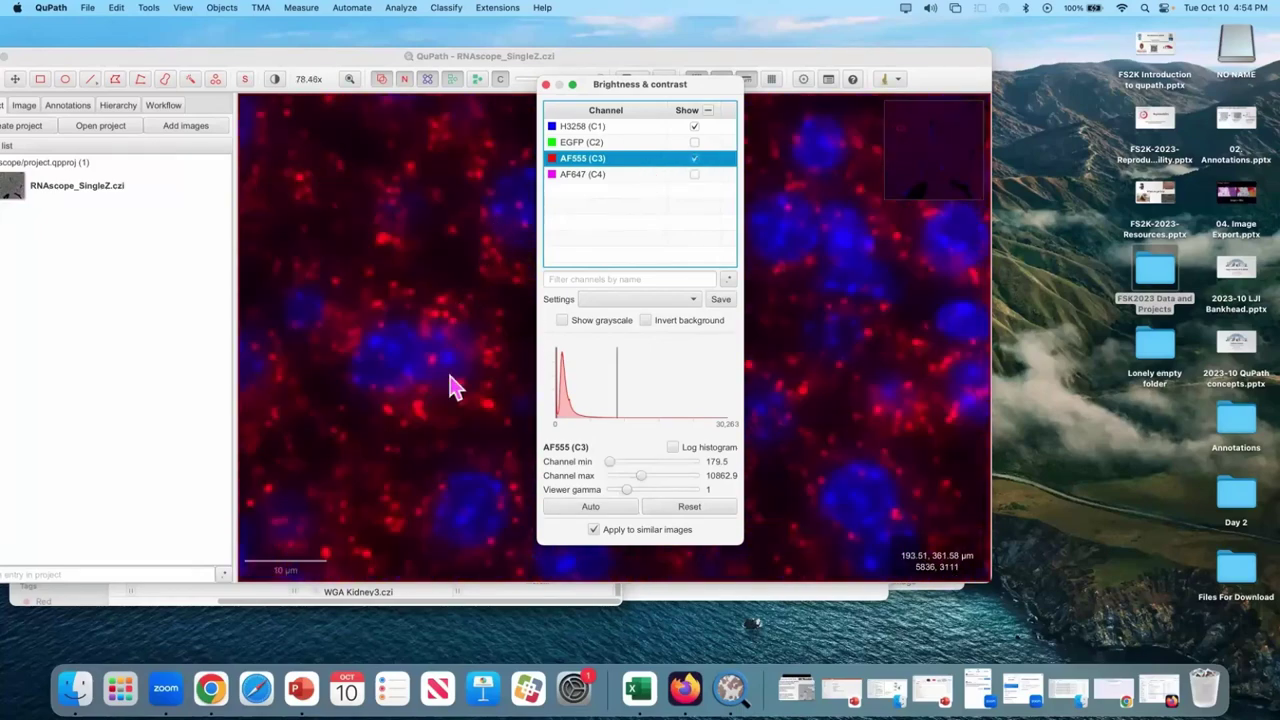
scroll(441, 352, "up", 1)
scroll(420, 340, "up", 3)
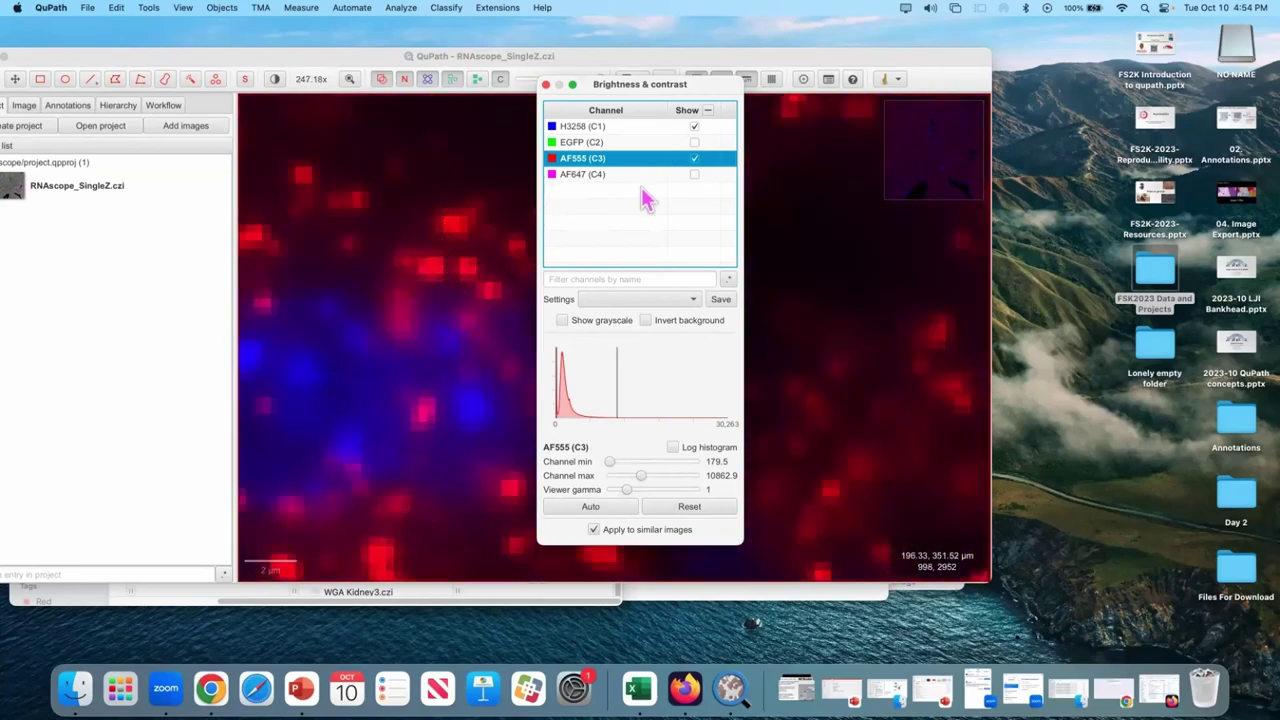
left_click(694, 145)
left_click(694, 158)
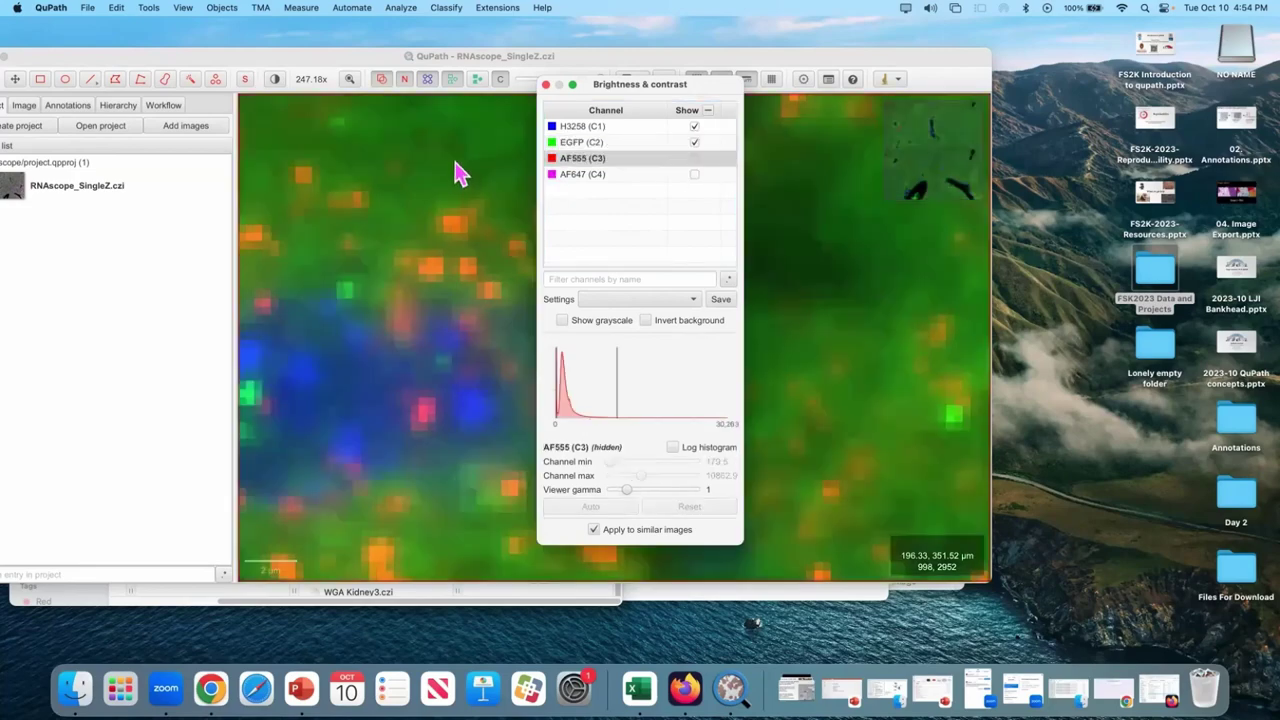
scroll(457, 180, "down", 5)
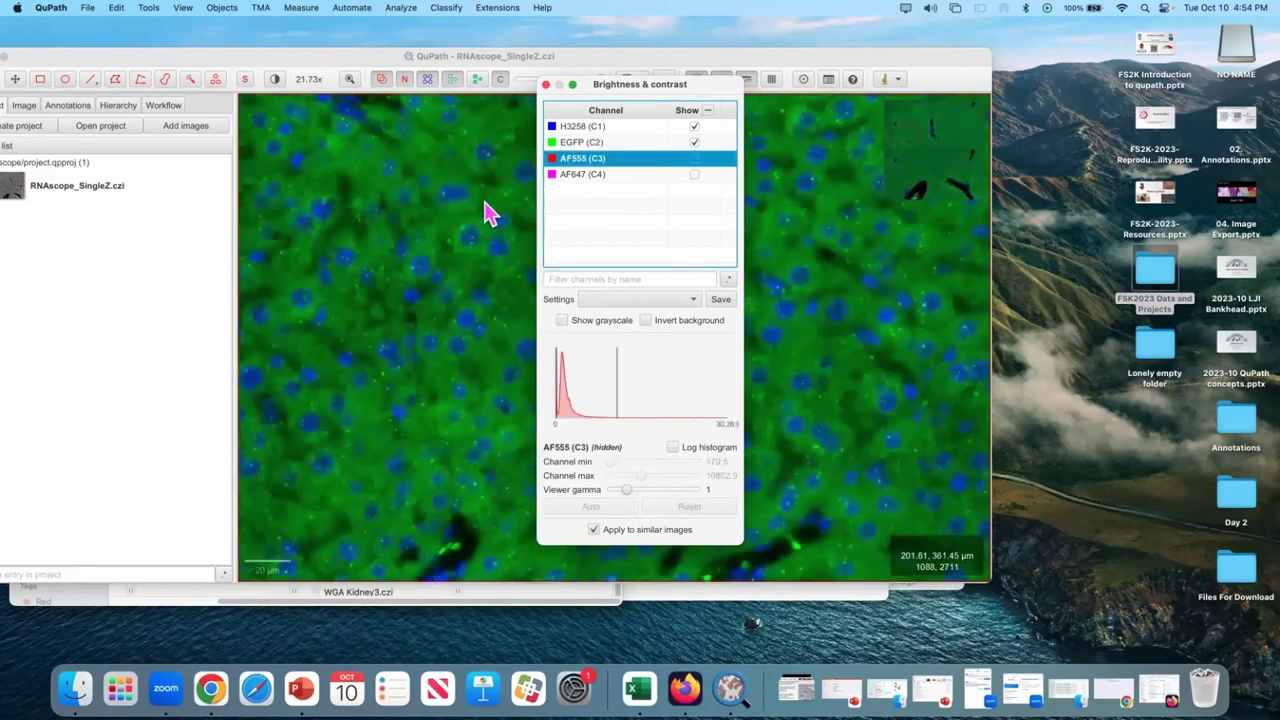
Step: Set the EGFP (C2) display minimum to 1102.0
left_click_drag(643, 84, 831, 110)
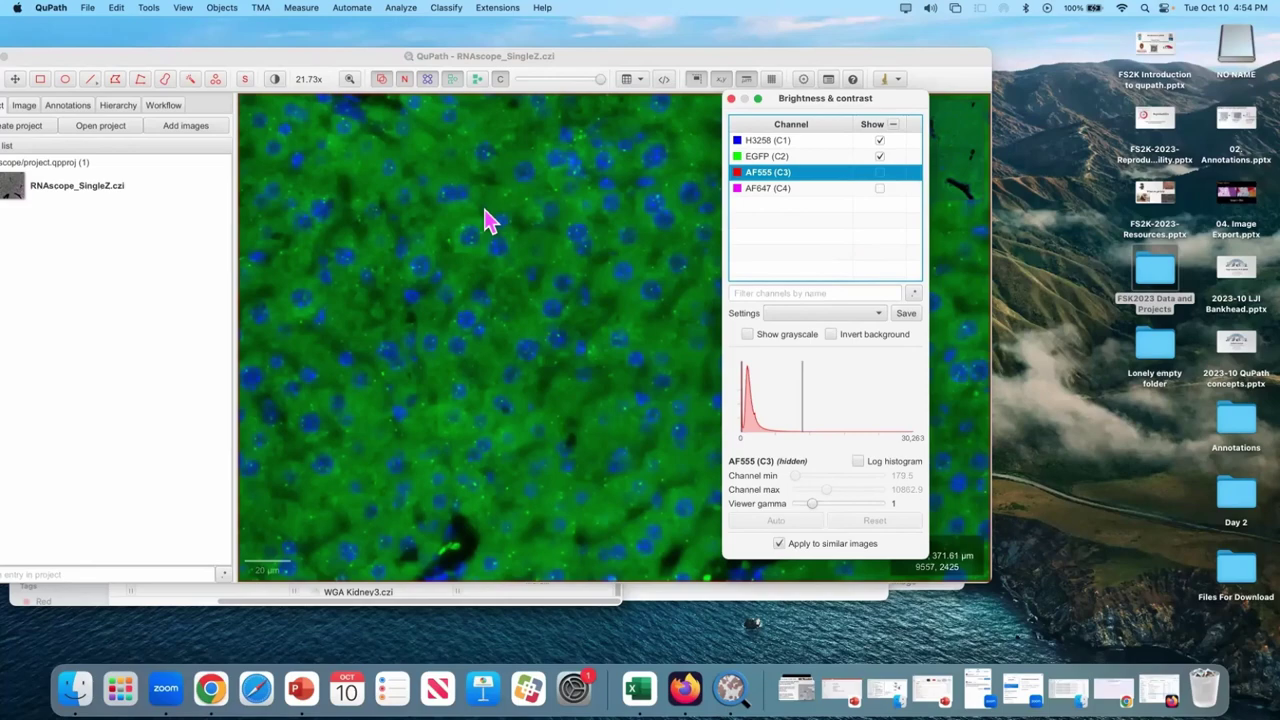
scroll(528, 206, "up", 5)
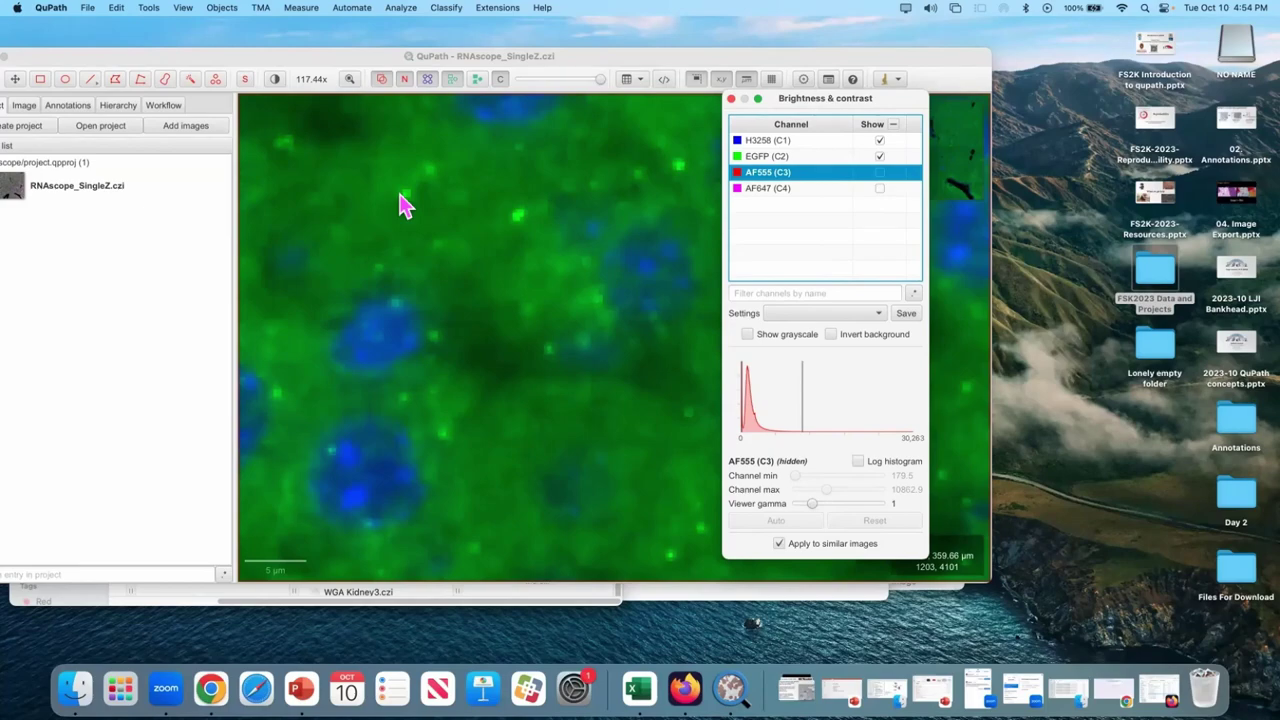
scroll(405, 200, "down", 3)
scroll(410, 210, "up", 2)
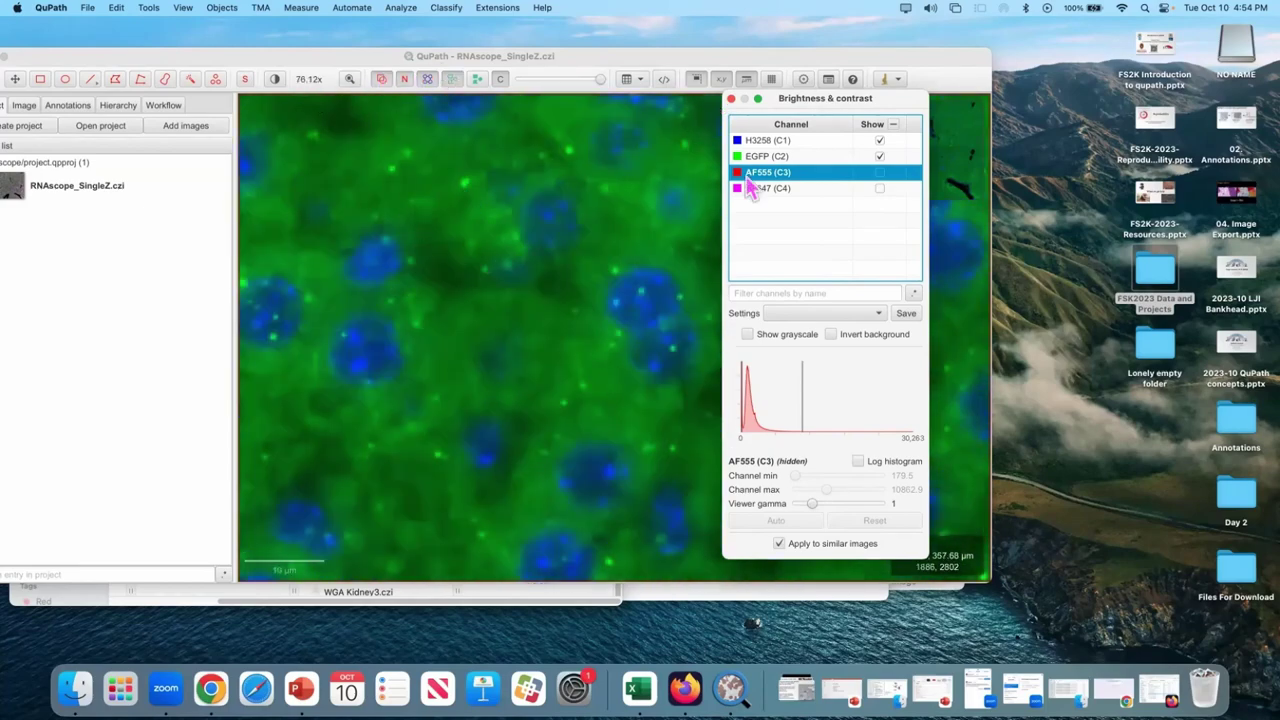
left_click(772, 158)
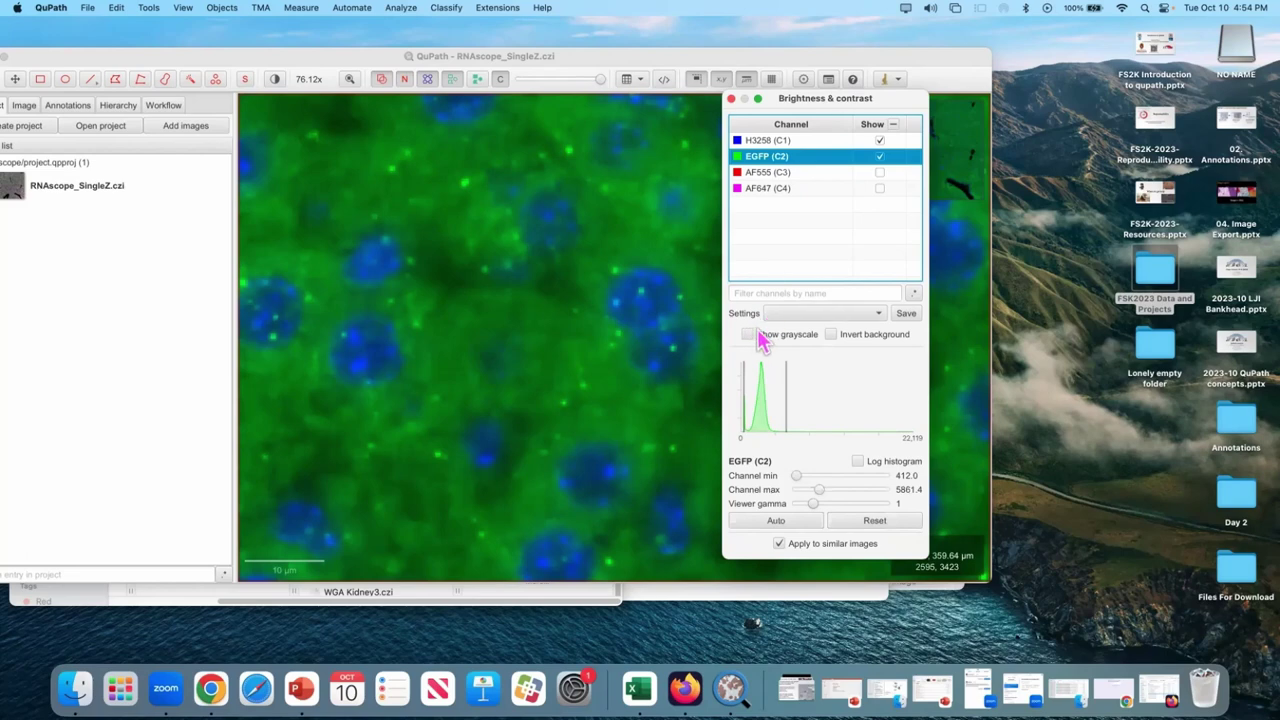
mouse_move(799, 478)
left_mouse_down()
mouse_move(816, 483)
mouse_move(802, 460)
left_mouse_up()
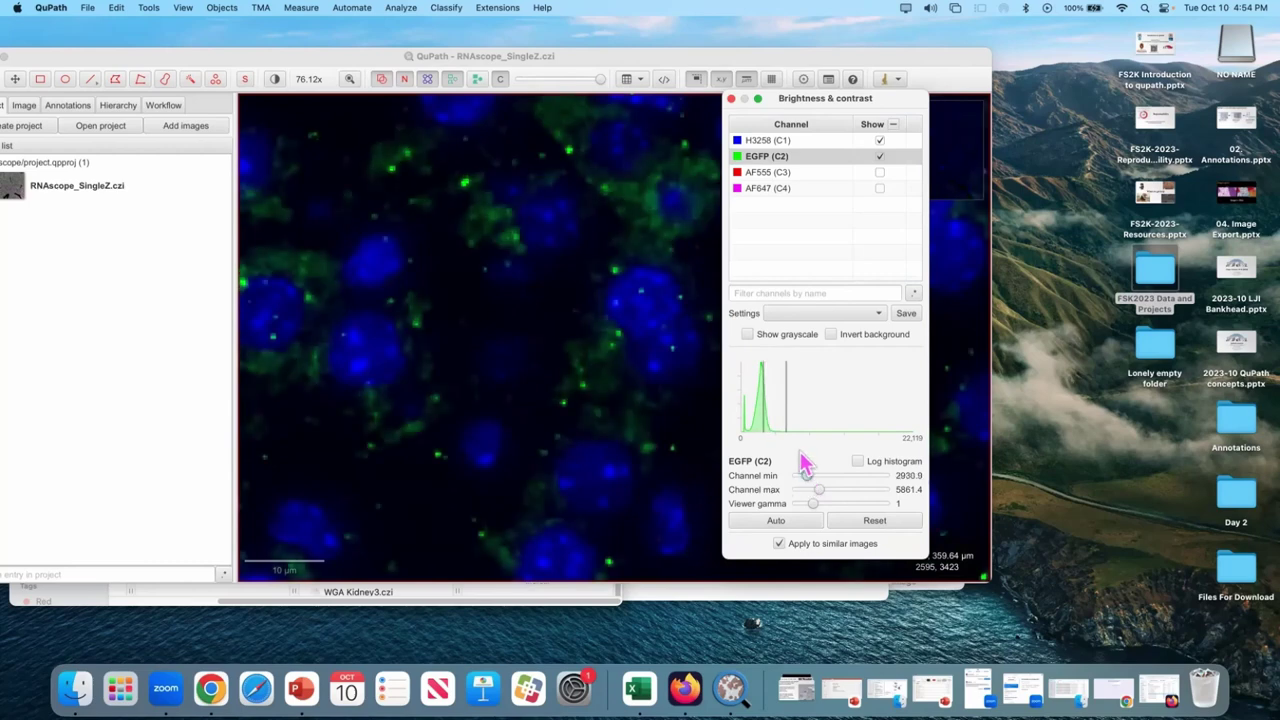
mouse_move(806, 462)
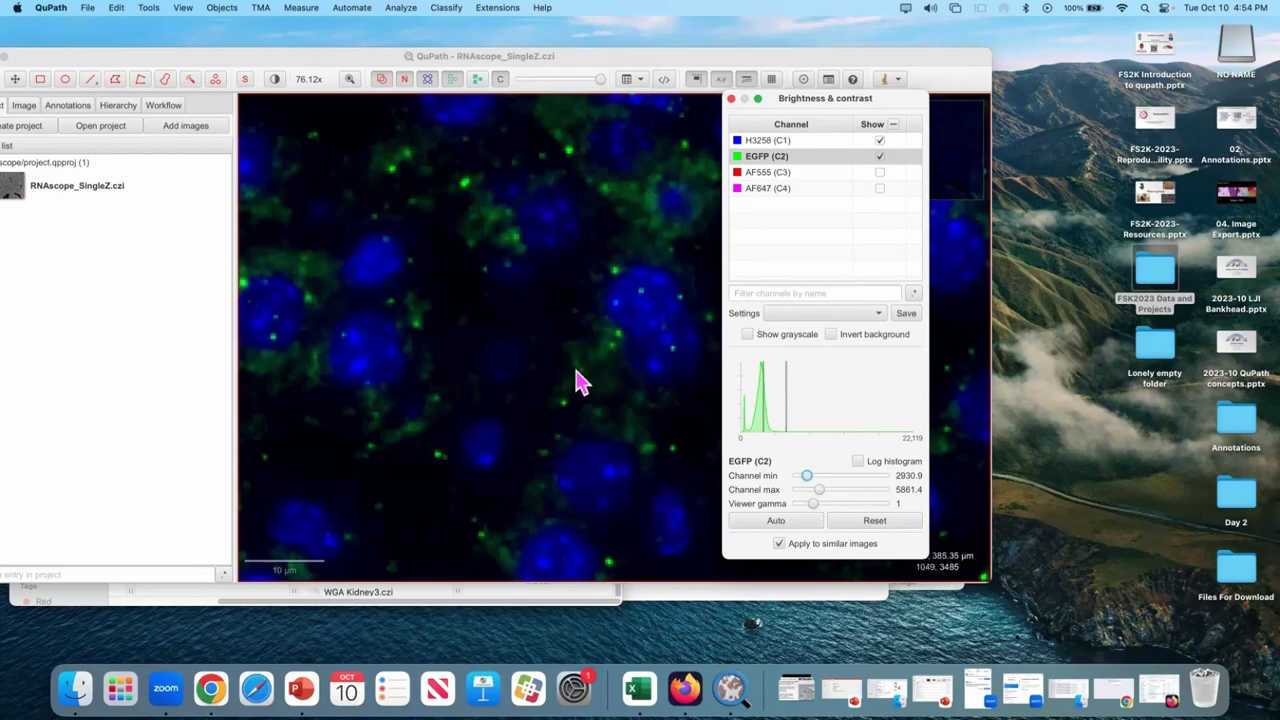
scroll(577, 375, "down", 5)
left_click_drag(807, 475, 799, 485)
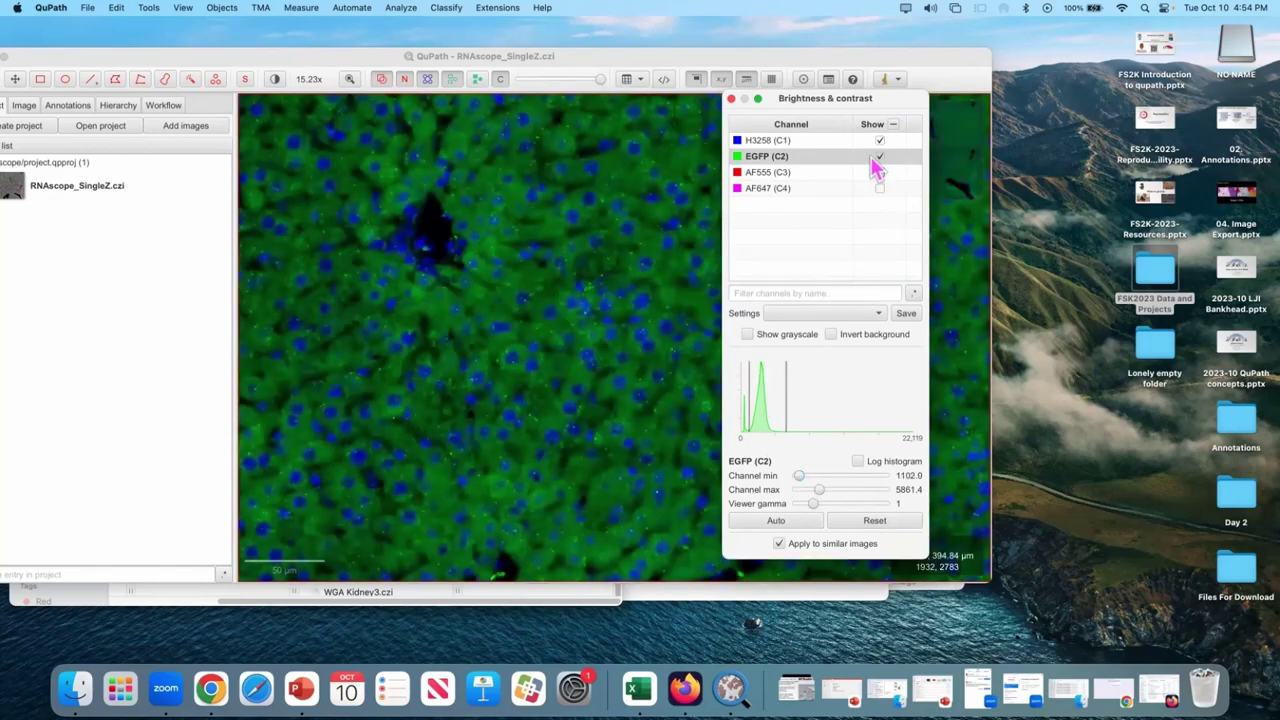
Step: Hide EGFP, show AF555 (C3) and raise its display minimum to 1993.0
left_click(880, 172)
left_click(880, 156)
left_click(823, 173)
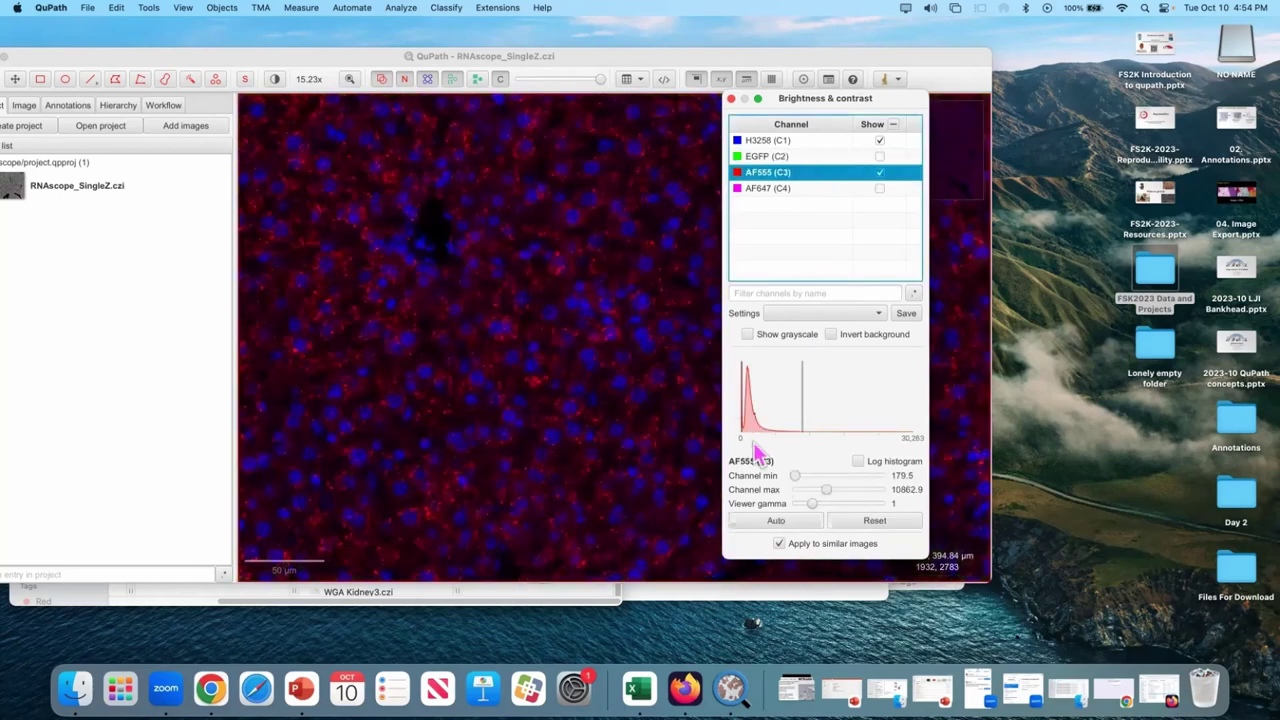
left_click_drag(795, 476, 801, 478)
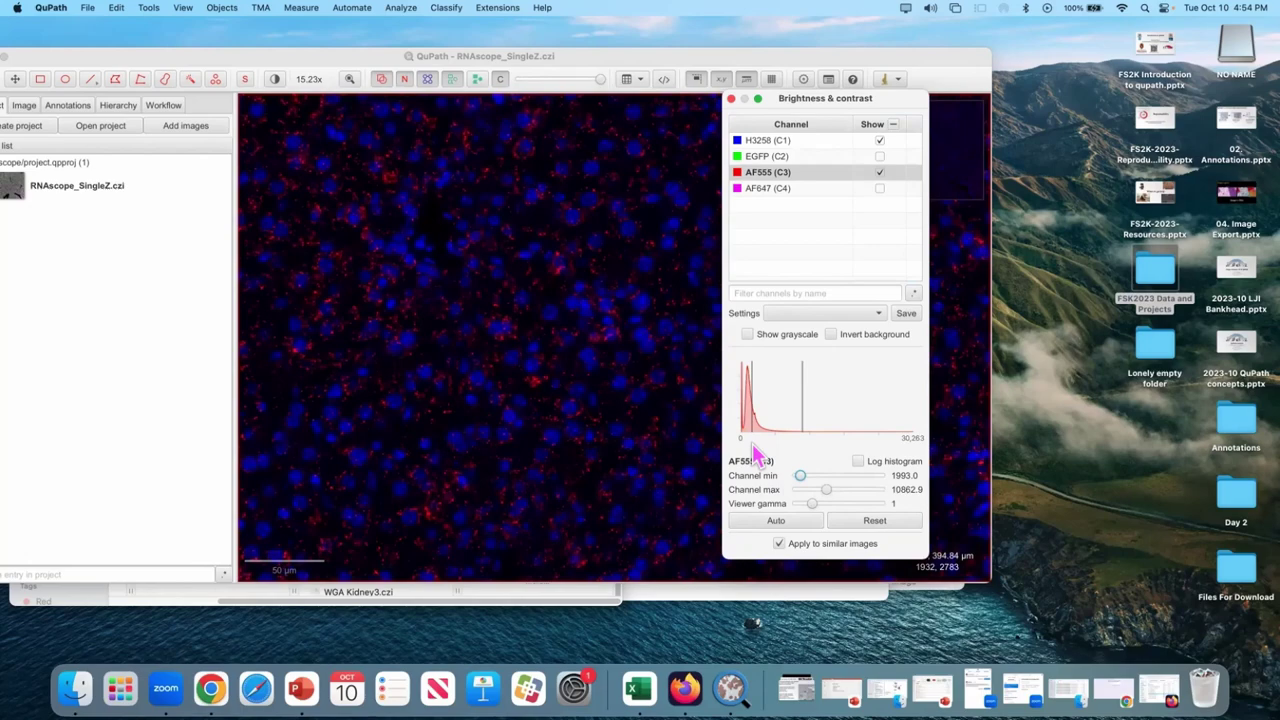
left_click_drag(798, 476, 801, 477)
left_click(857, 461)
left_click(857, 461)
Step: Show AF647 (C4) in place of AF555 over the nuclei
left_click(879, 188)
left_click(879, 172)
scroll(619, 293, "up", 5)
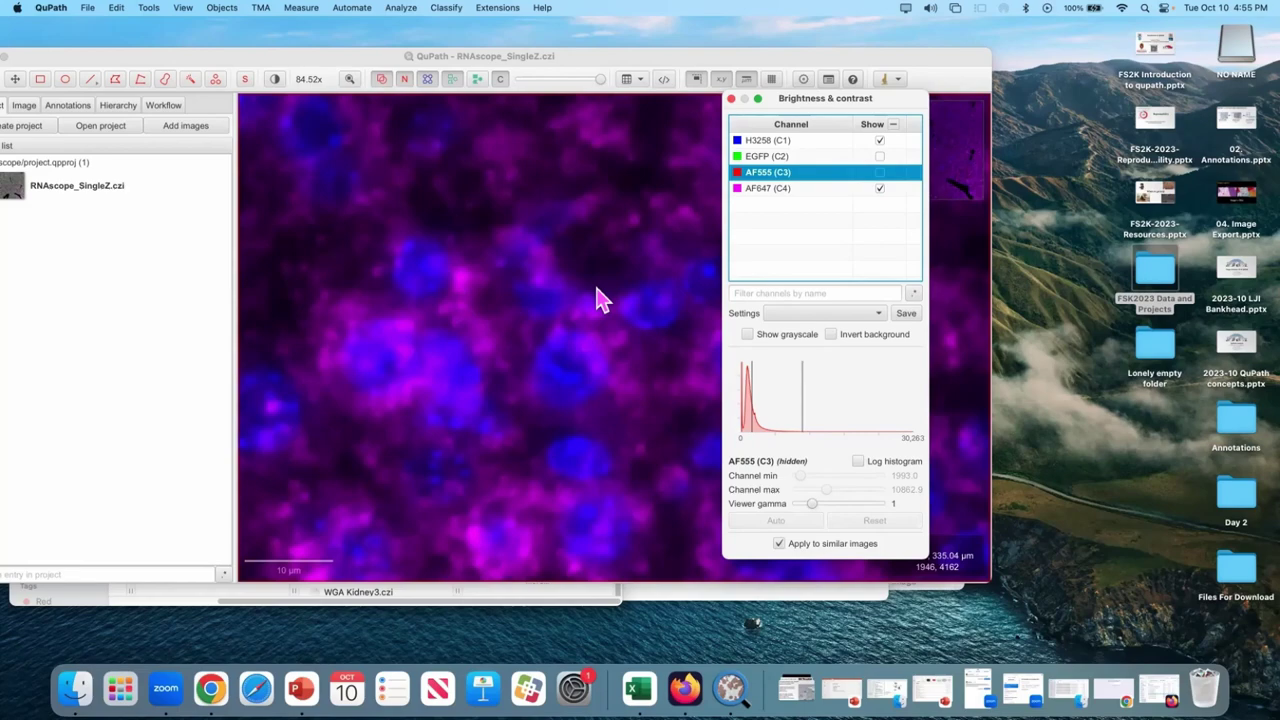
scroll(602, 290, "down", 6)
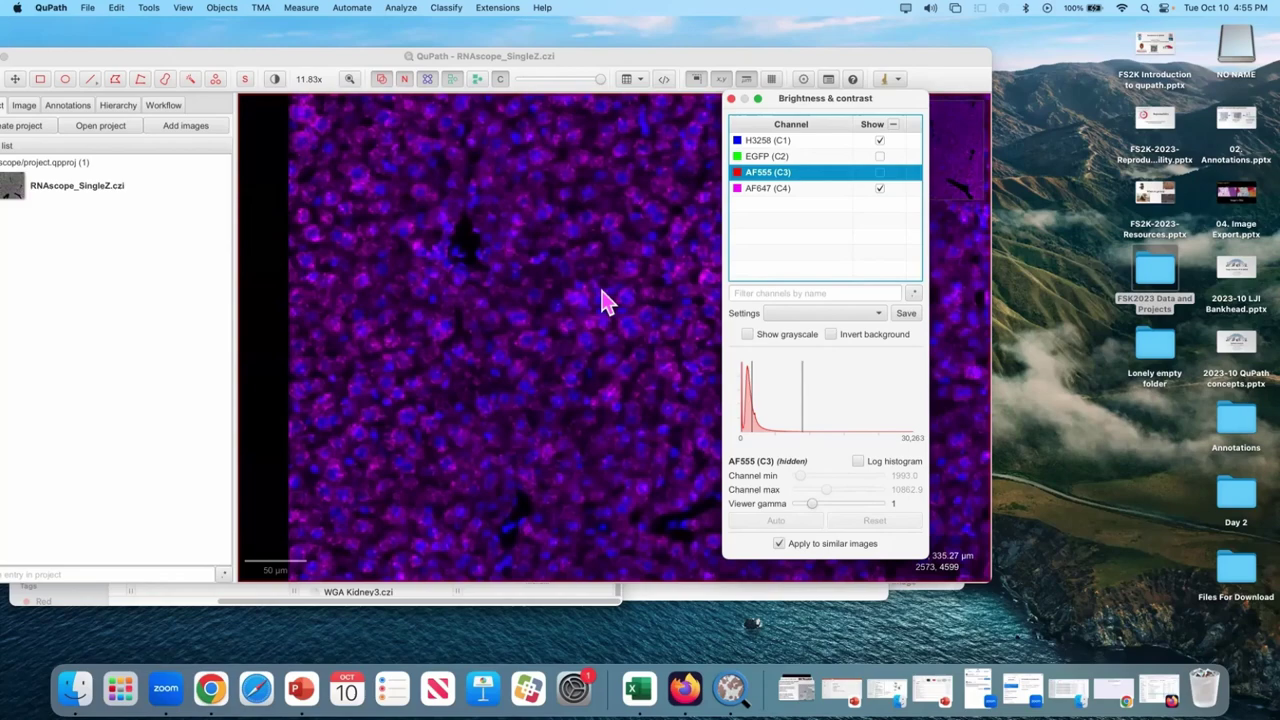
scroll(563, 286, "up", 6)
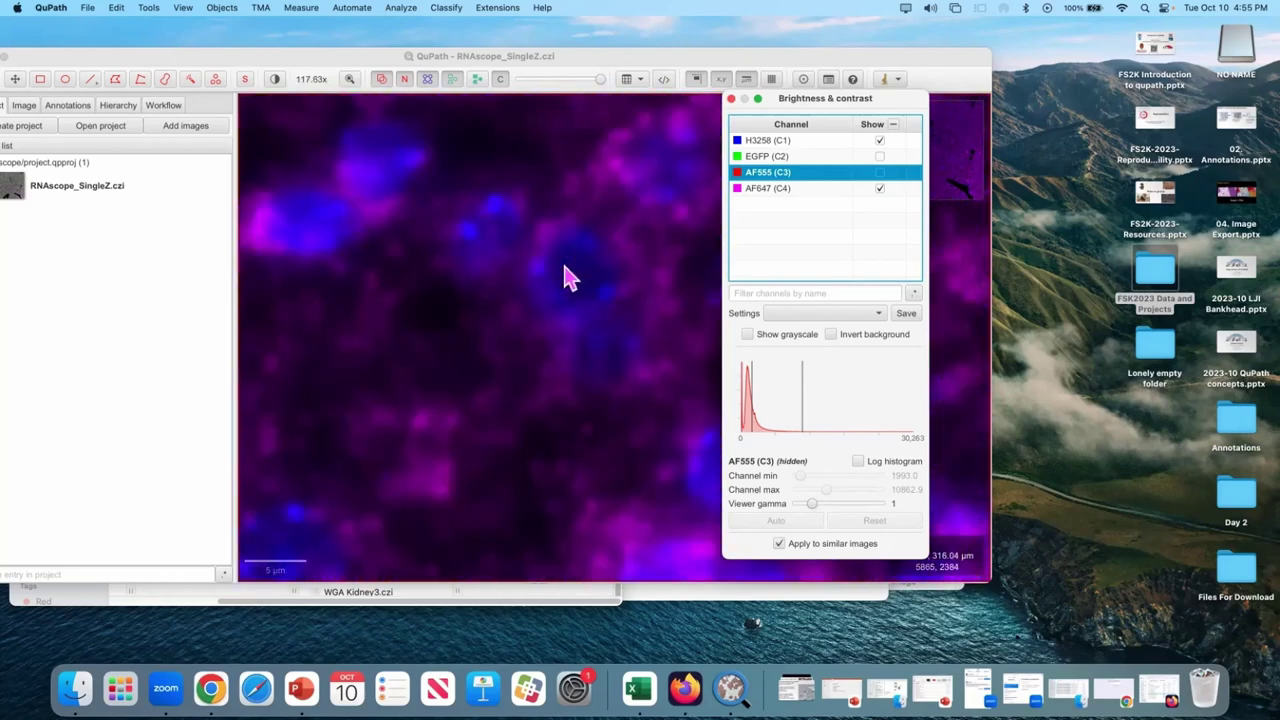
Step: Lower the AF647 (C4) display minimum to 3065.2
left_click(766, 189)
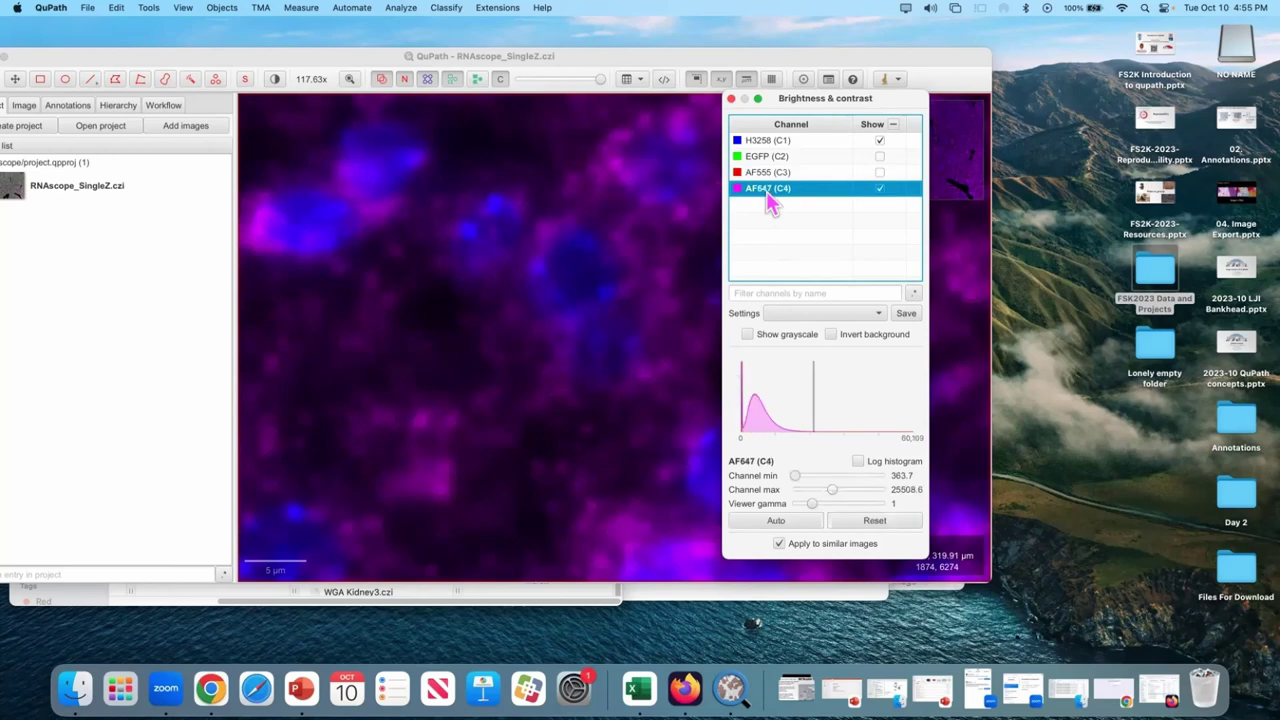
left_click(748, 335)
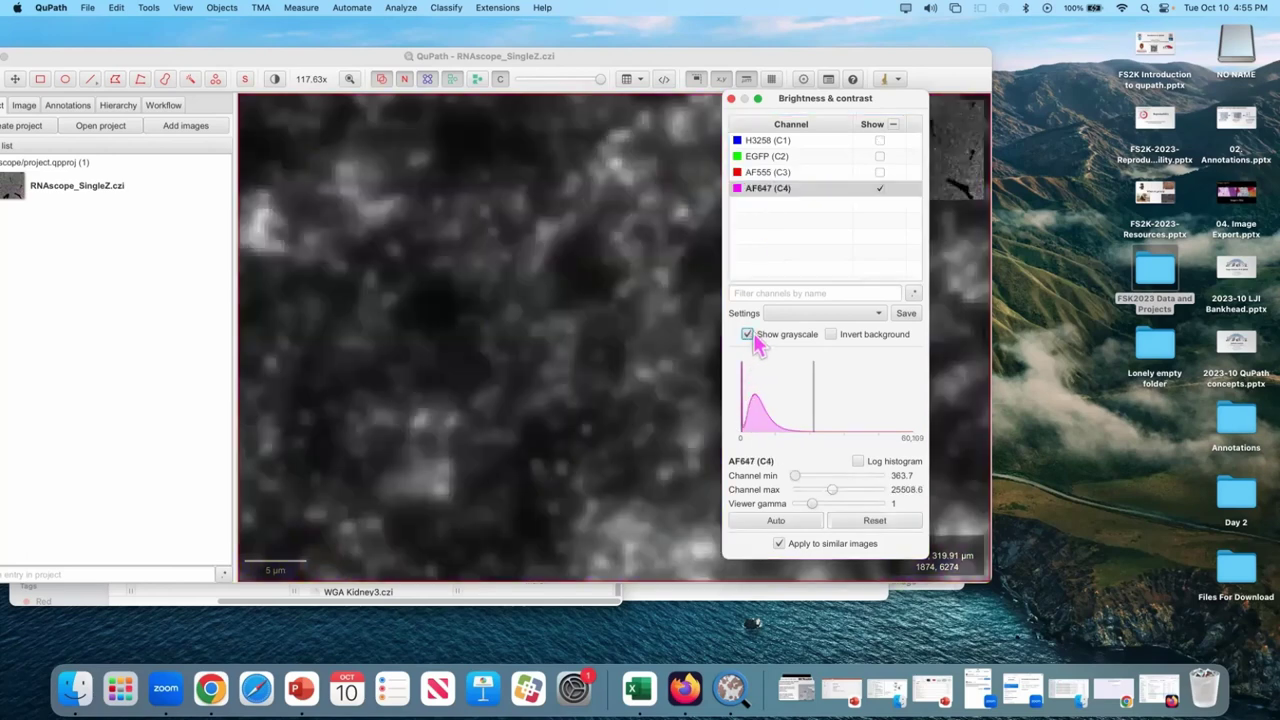
left_click(752, 338)
left_click_drag(796, 476, 799, 476)
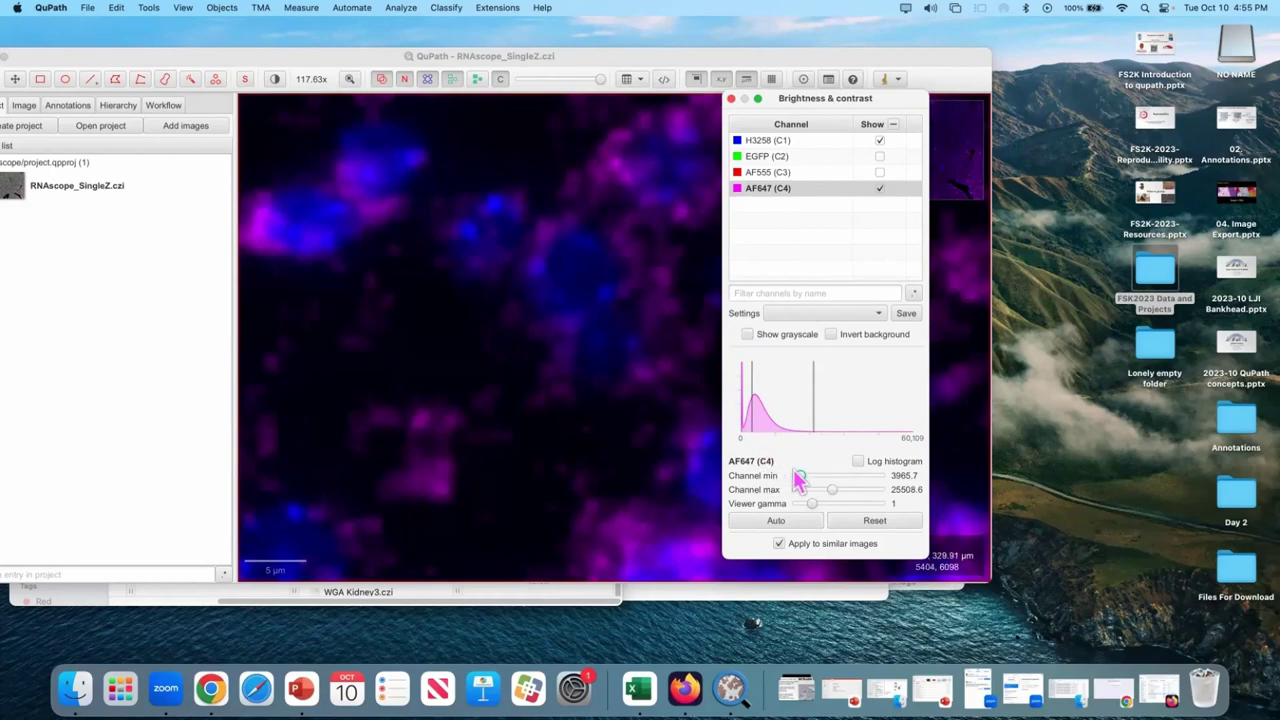
left_click_drag(800, 477, 799, 477)
scroll(647, 393, "down", 5)
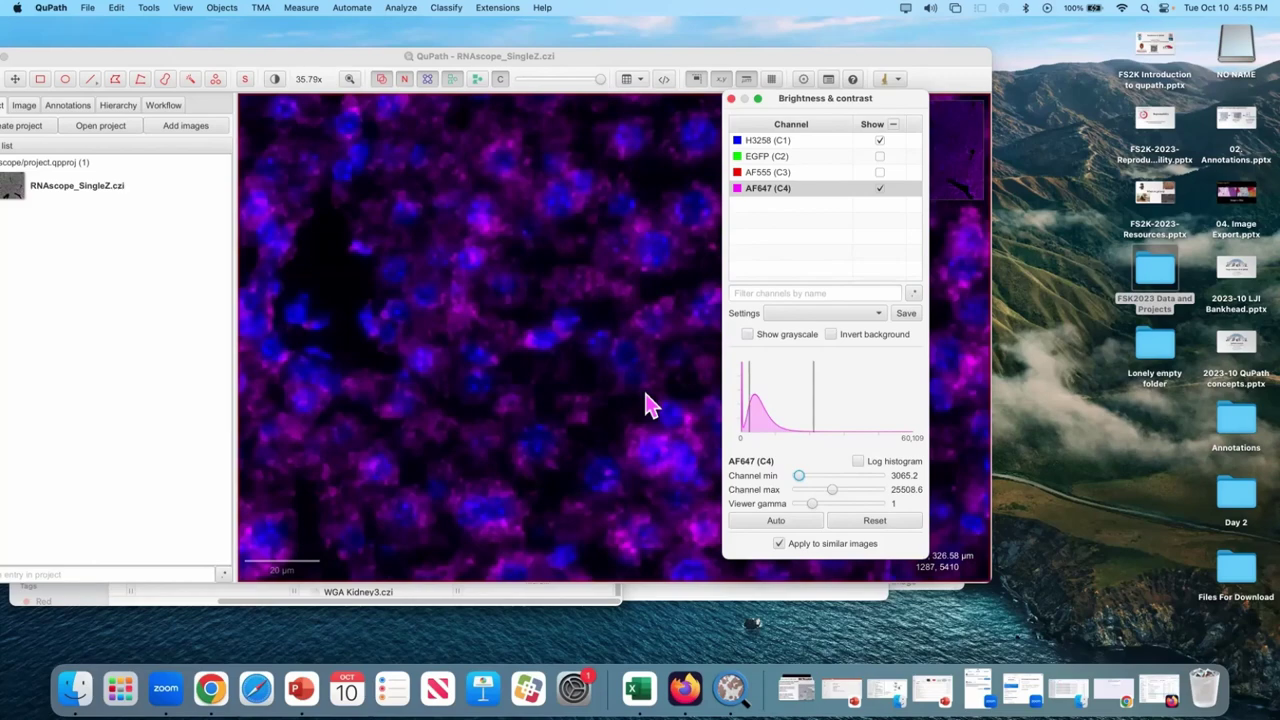
left_click(607, 393)
scroll(605, 385, "down", 3)
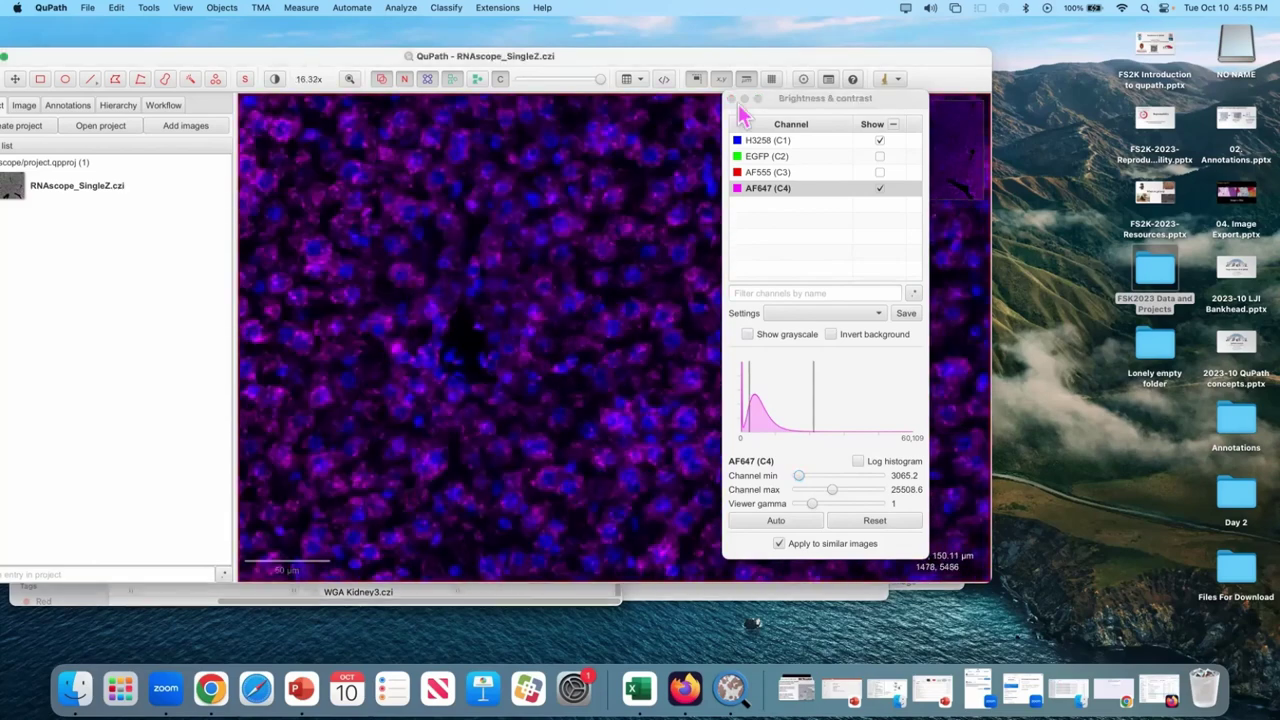
left_click(870, 190)
Step: Hide AF647 (C4) and show AF555 (C3) again, zooming out over the image
left_click(880, 188)
left_click(879, 173)
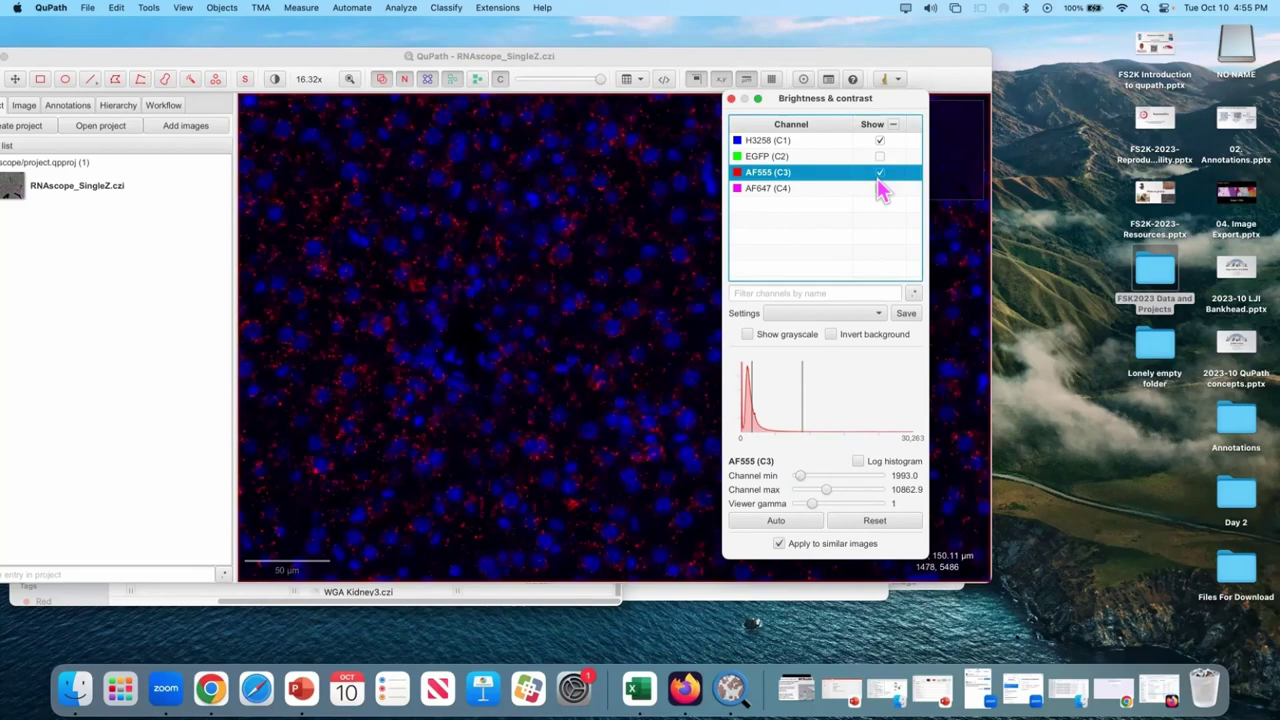
left_click(560, 240)
scroll(512, 301, "down", 9)
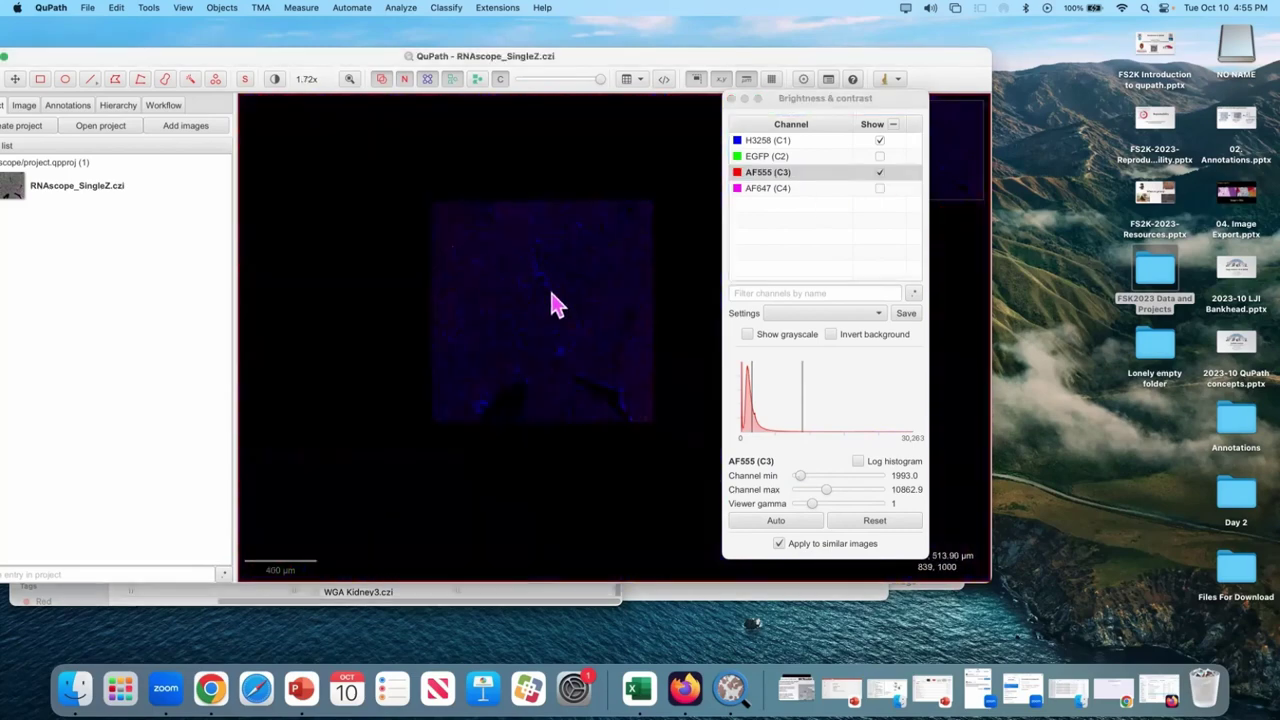
Step: Create a full-image annotation covering the whole RNAscope_SingleZ.czi image
left_click(290, 12)
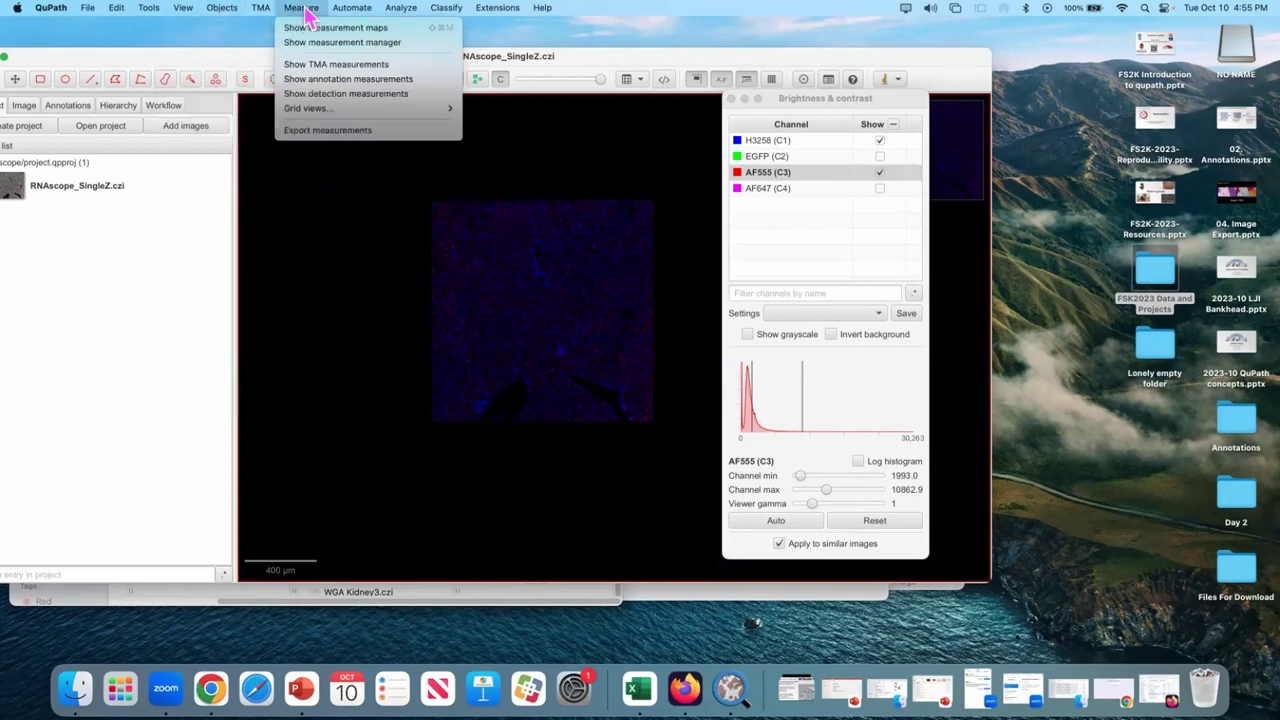
mouse_move(344, 92)
left_click(410, 109)
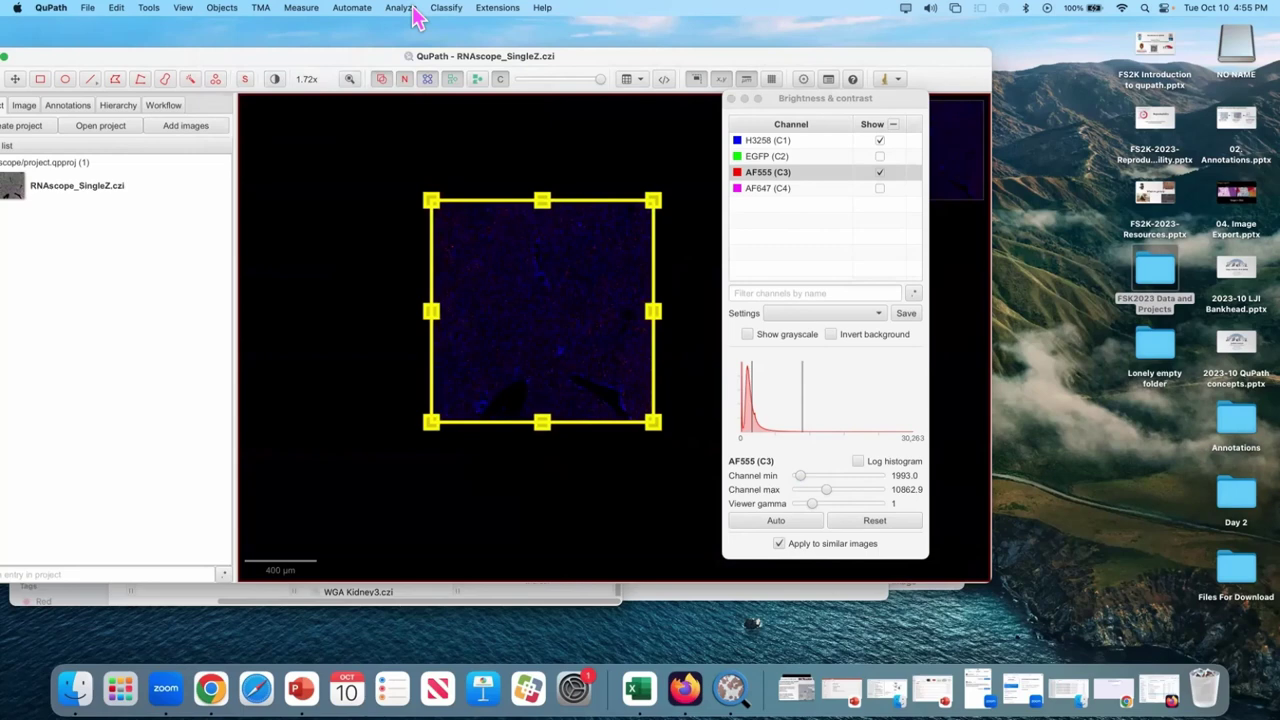
Step: Run cell detection on H3258 with pixel size 0.3256, sigma 1 and threshold 500
left_click(347, 10)
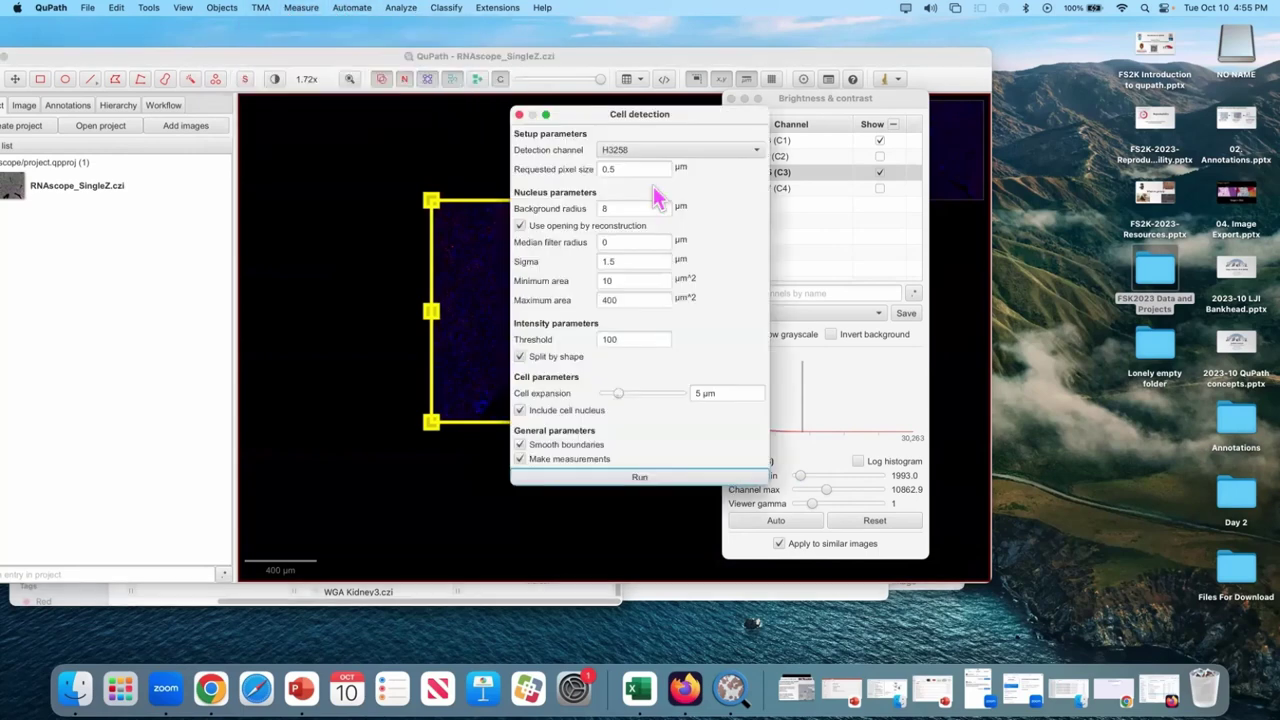
left_click(628, 172)
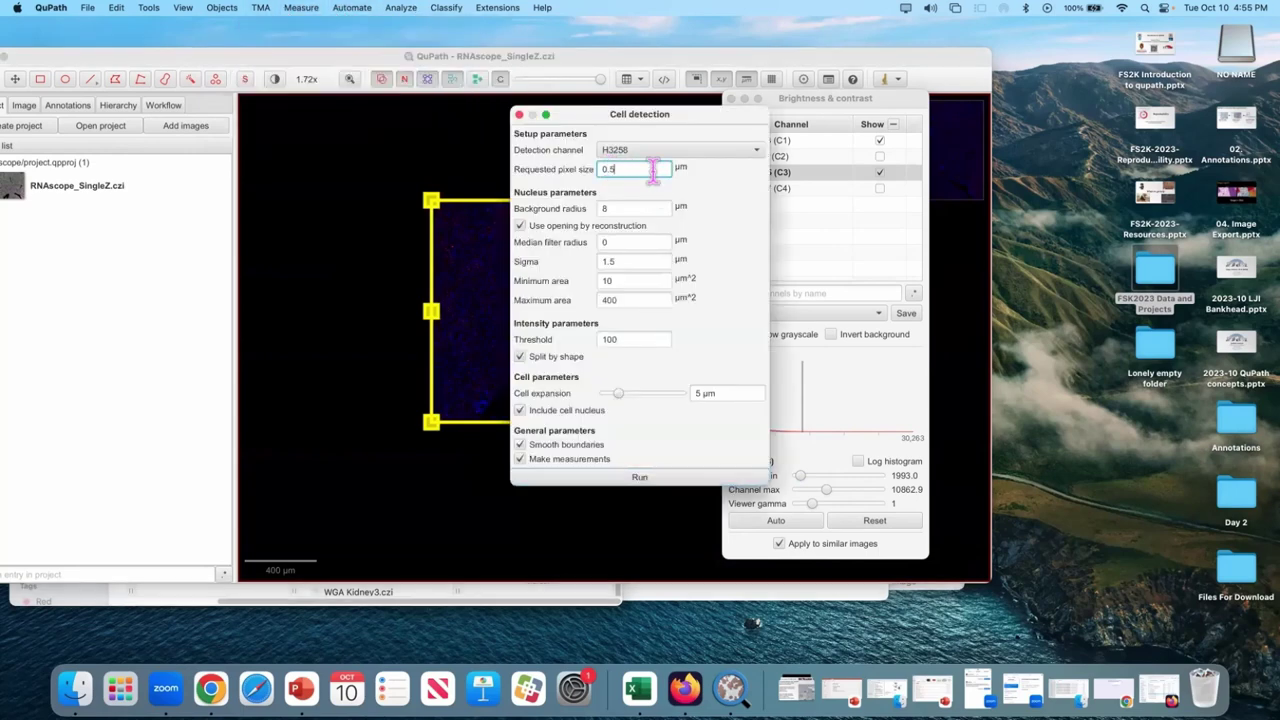
type("0.3256")
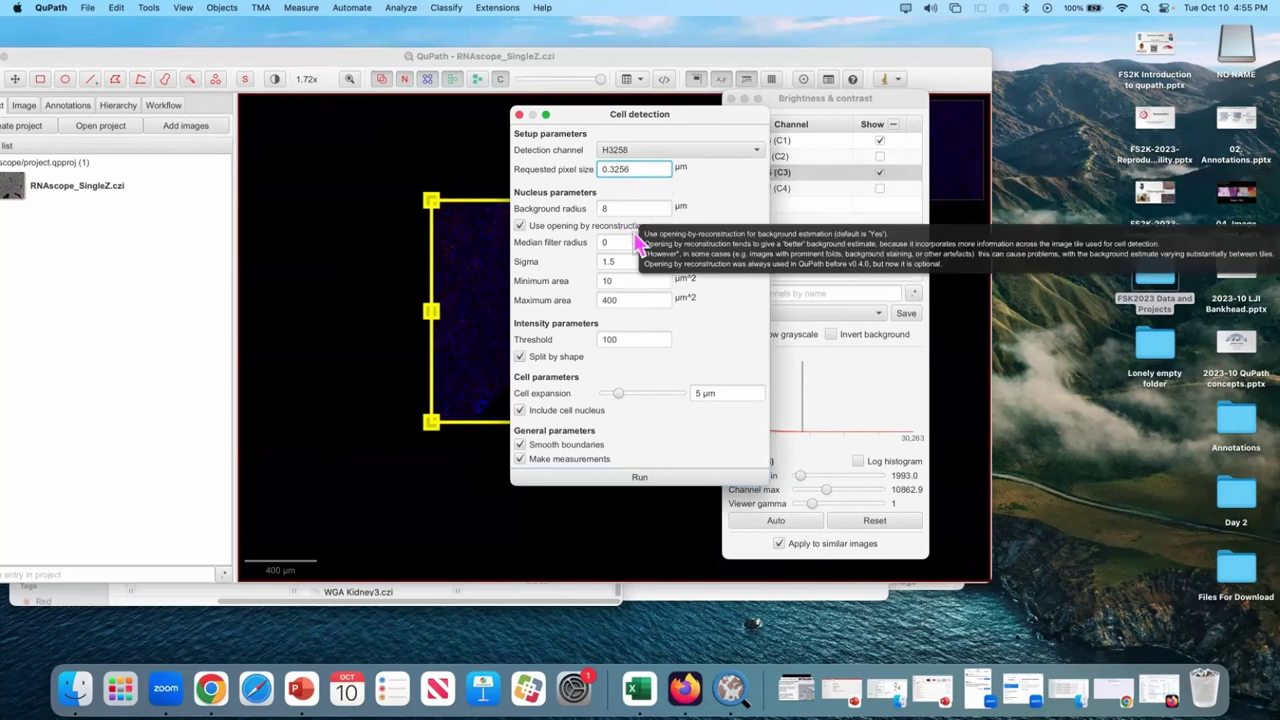
left_click(630, 260)
type("1")
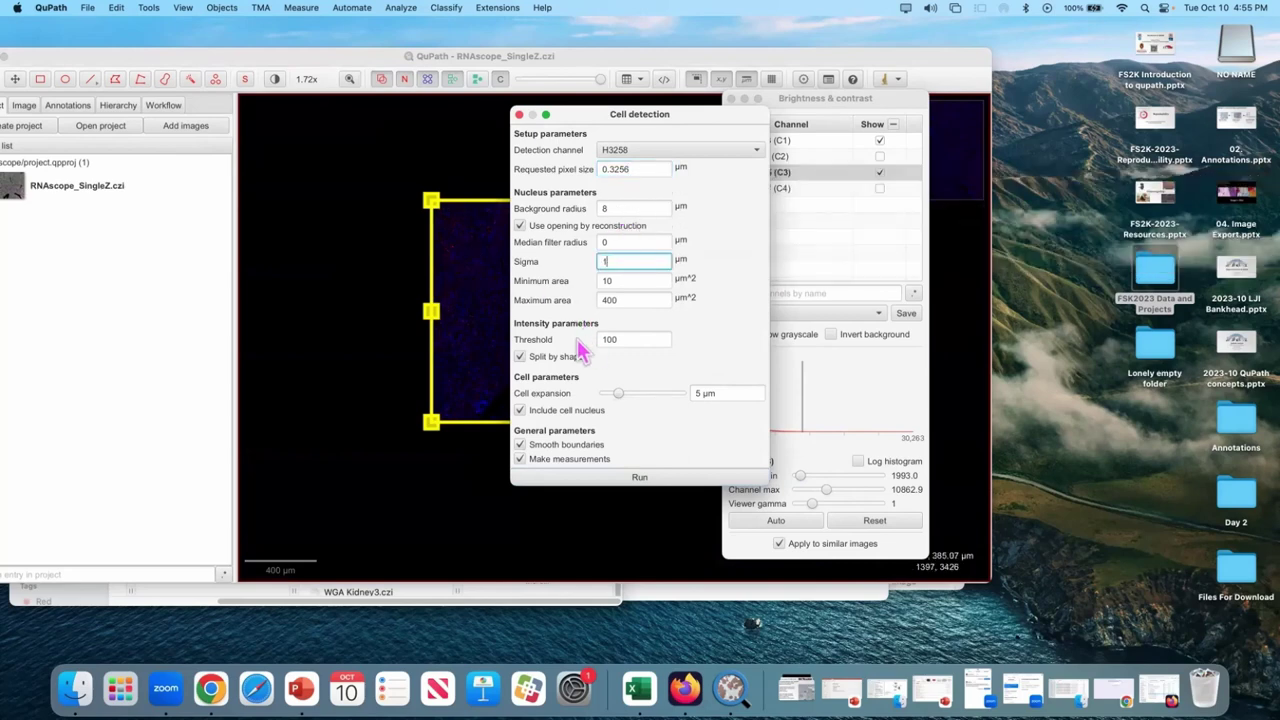
scroll(482, 327, "up", 1)
left_click(622, 338)
double_click(622, 338)
type("500")
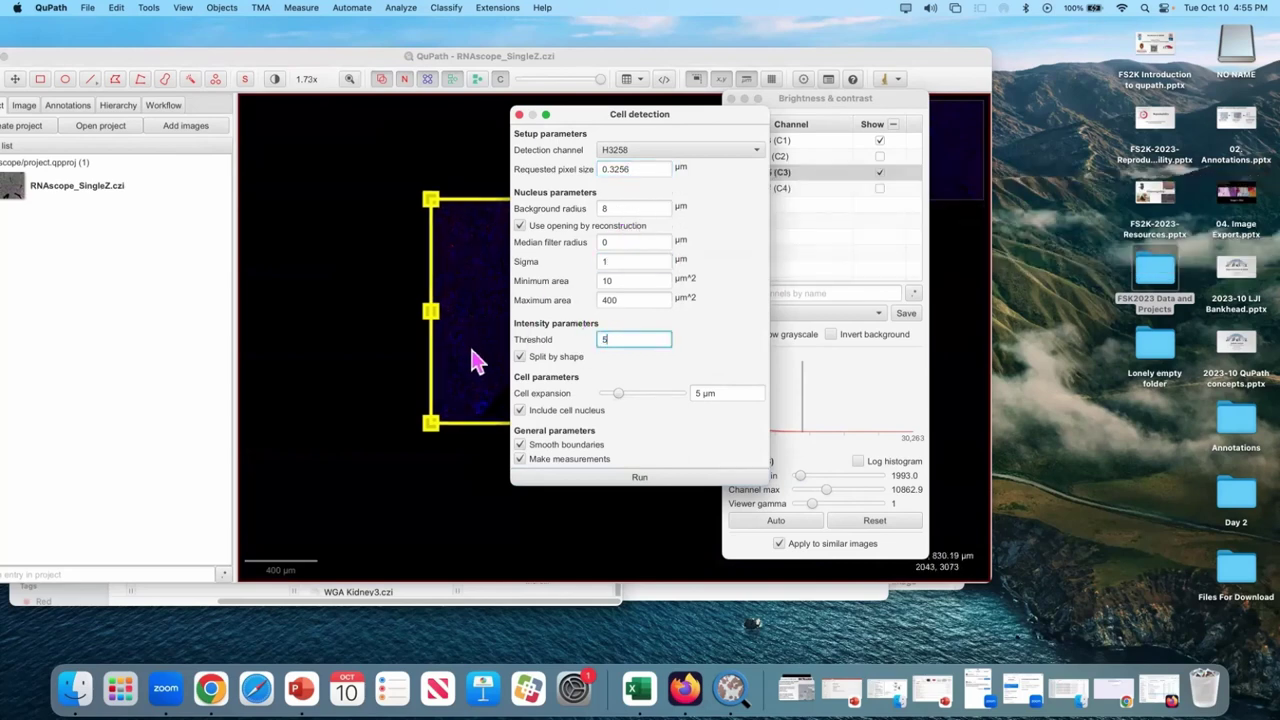
left_click(639, 476)
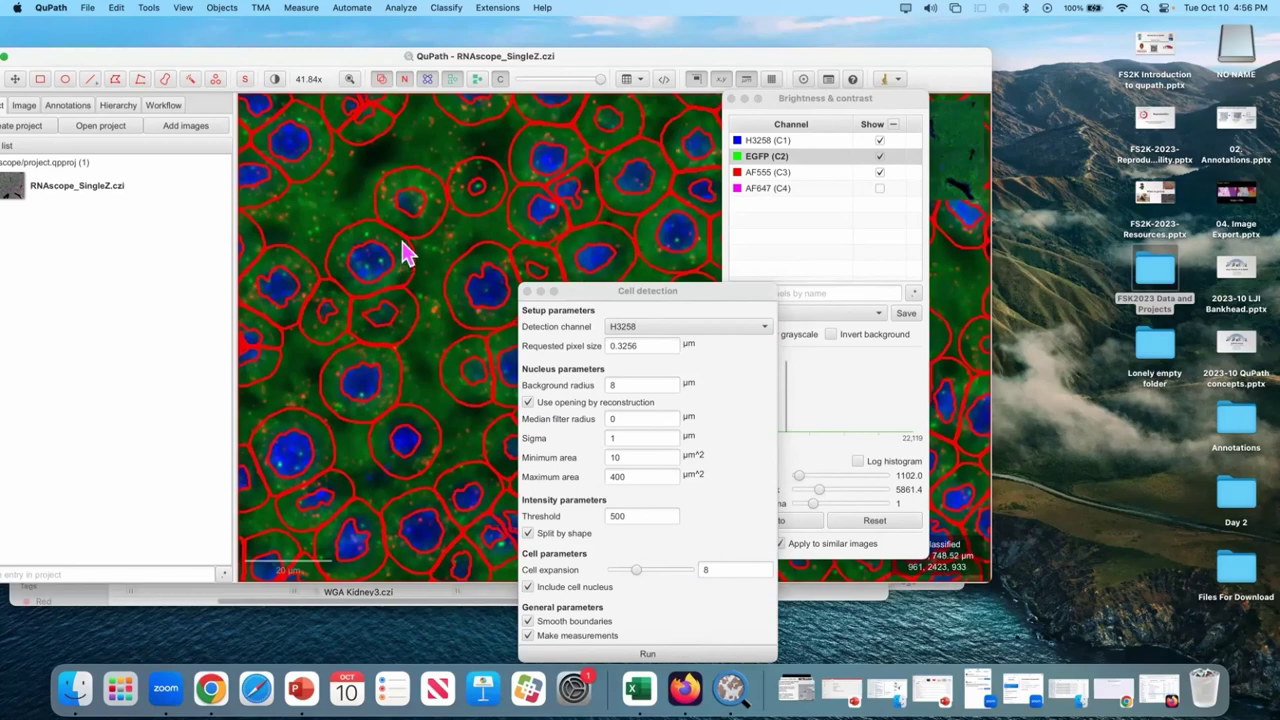
Step: Inspect the detected cells, rerun detection with the same settings, and close the dialog
scroll(430, 255, "up", 1)
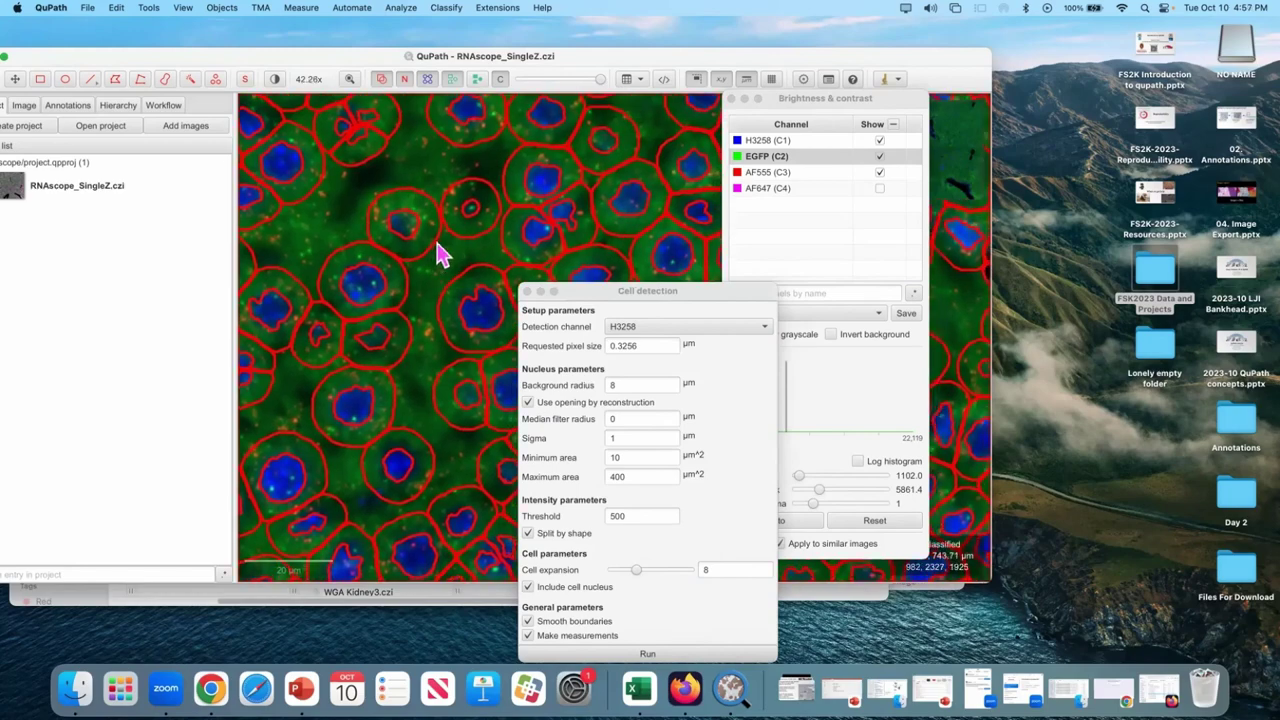
scroll(380, 267, "right", 3)
scroll(368, 267, "up", 2)
scroll(368, 267, "left", 2)
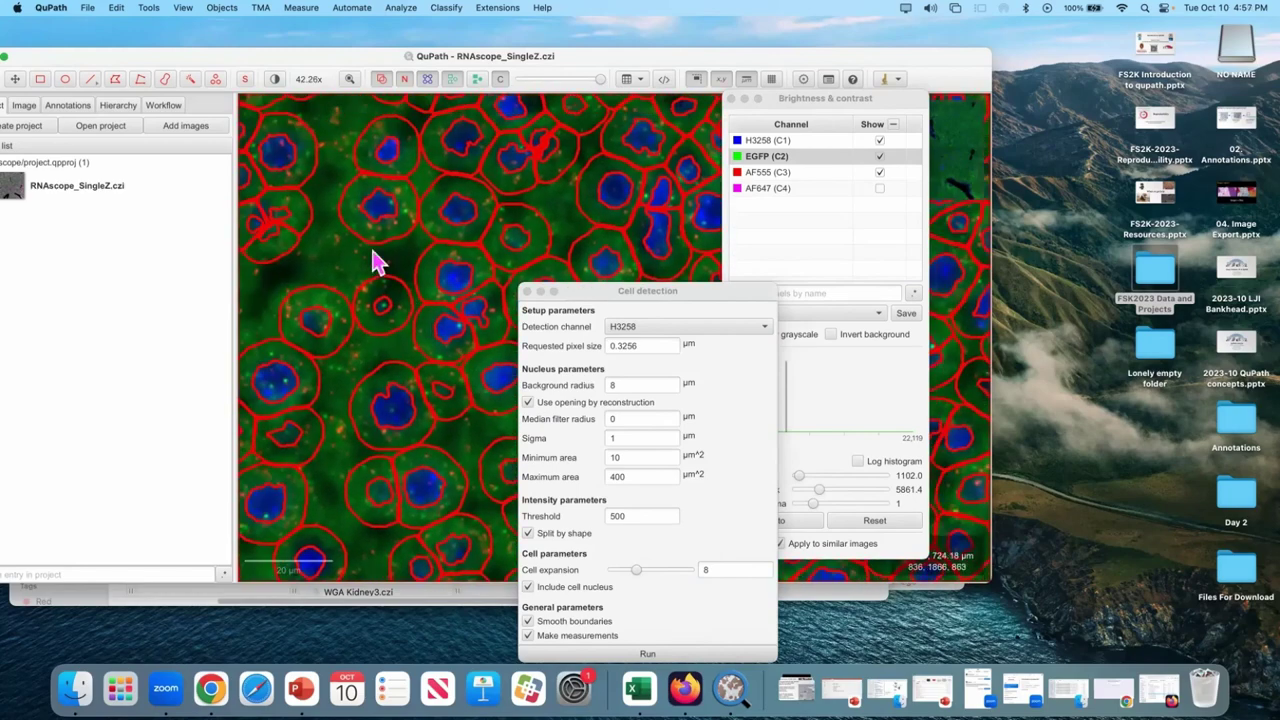
scroll(398, 237, "up", 5)
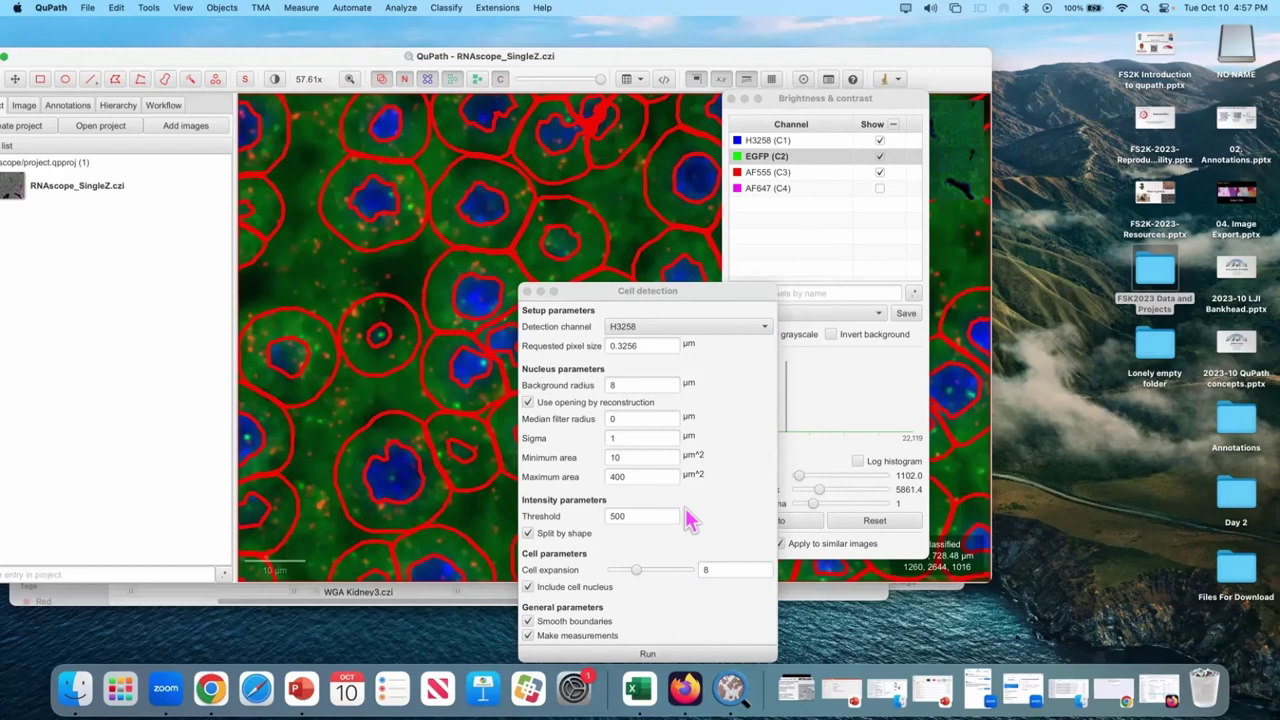
left_click(718, 654)
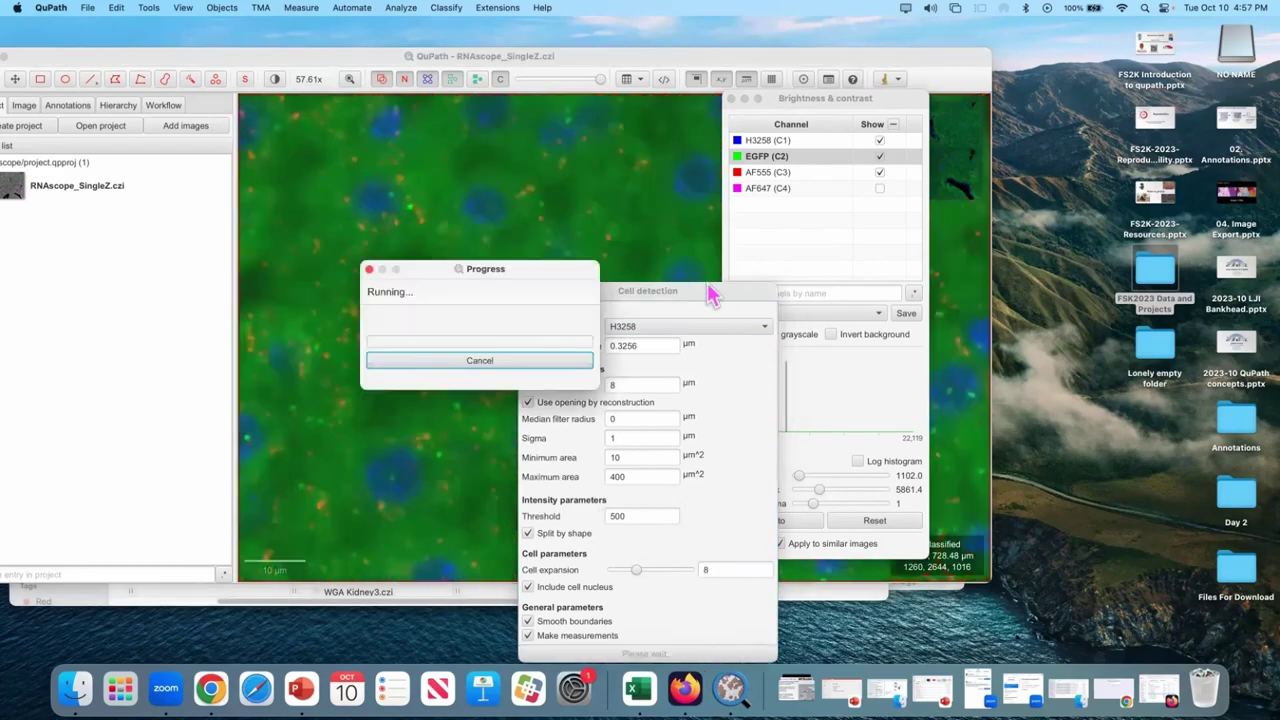
left_click(527, 291)
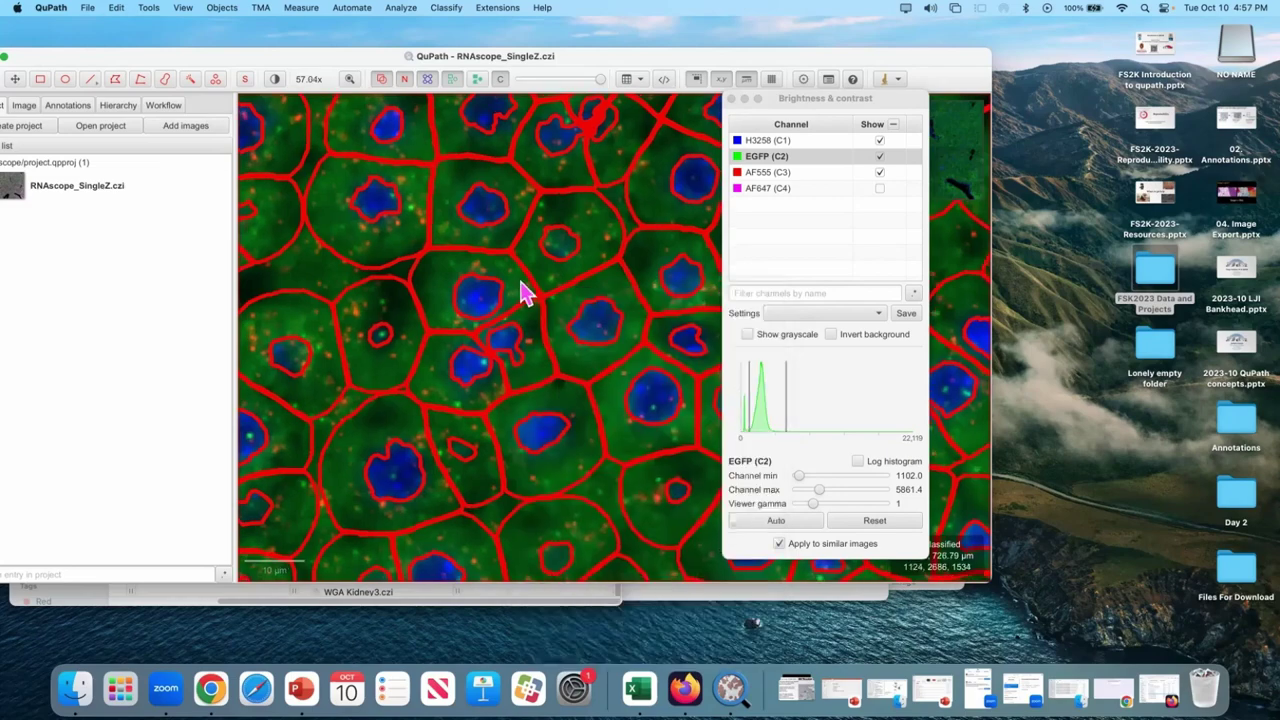
Step: Zoom into the detected cells and bring up Analyze > Cell detection with Subcellular detection (experimental)
scroll(551, 317, "down", 5)
scroll(500, 252, "up", 5)
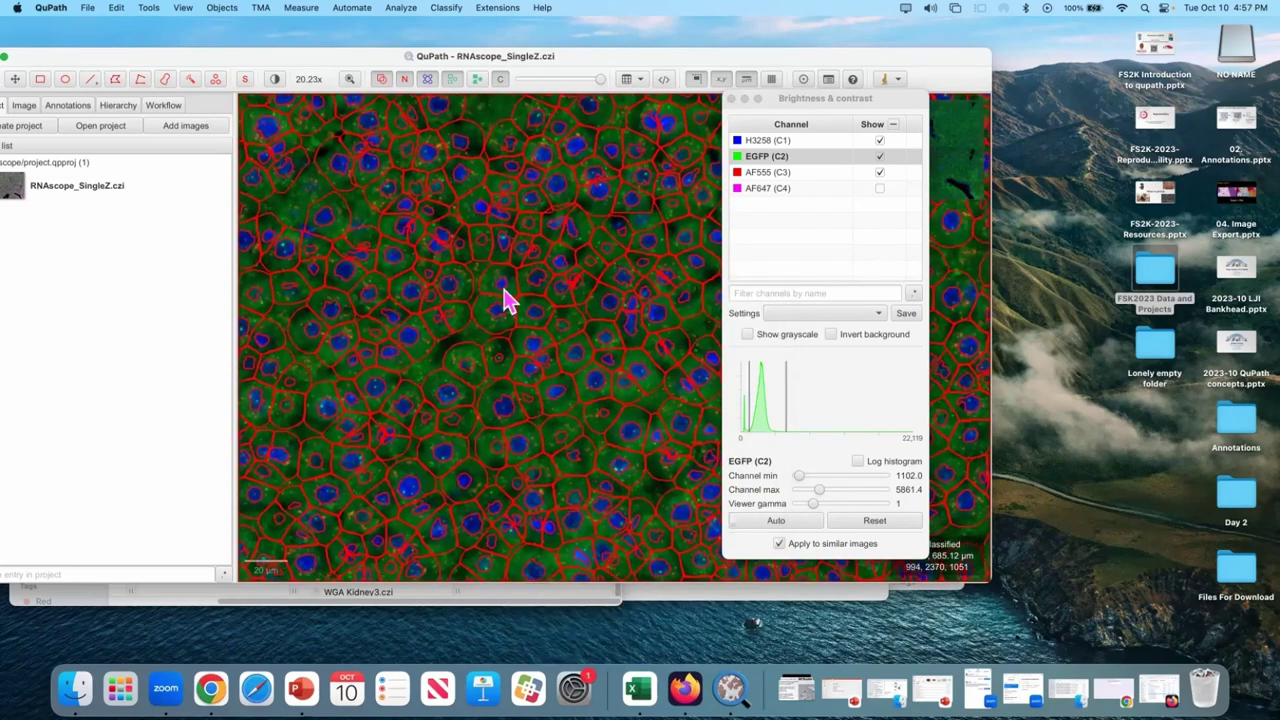
left_click(402, 10)
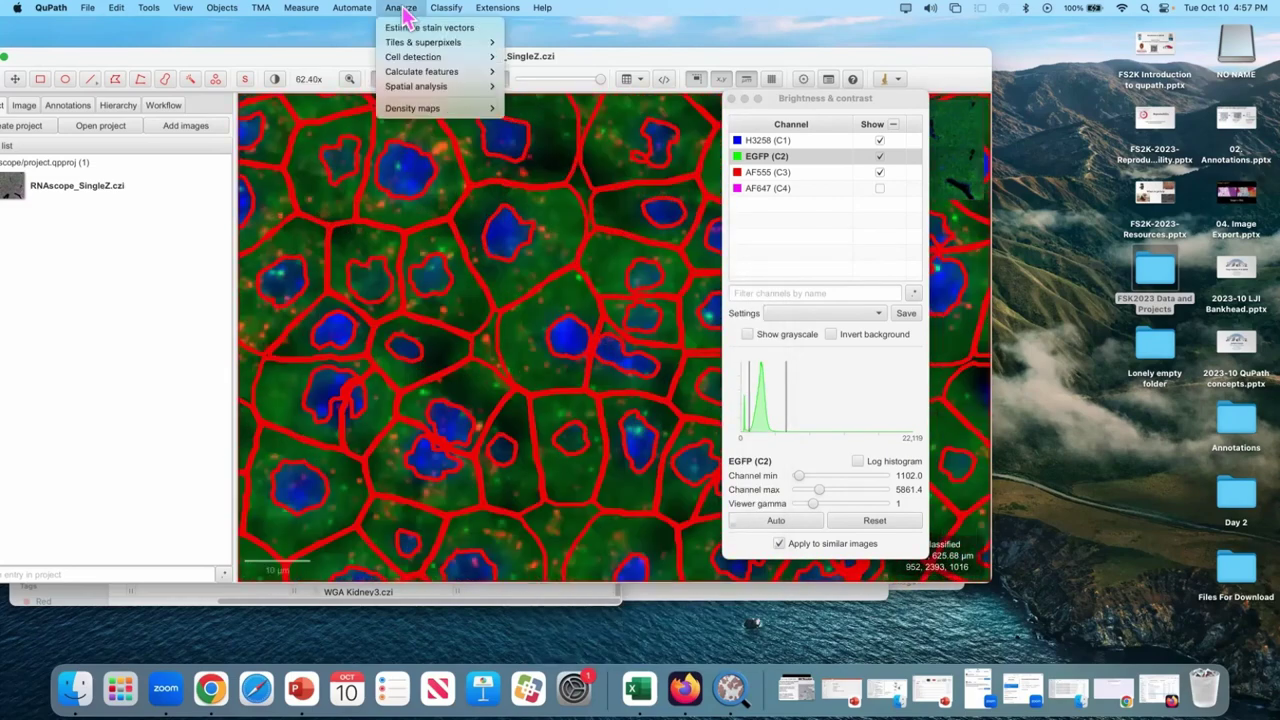
mouse_move(445, 57)
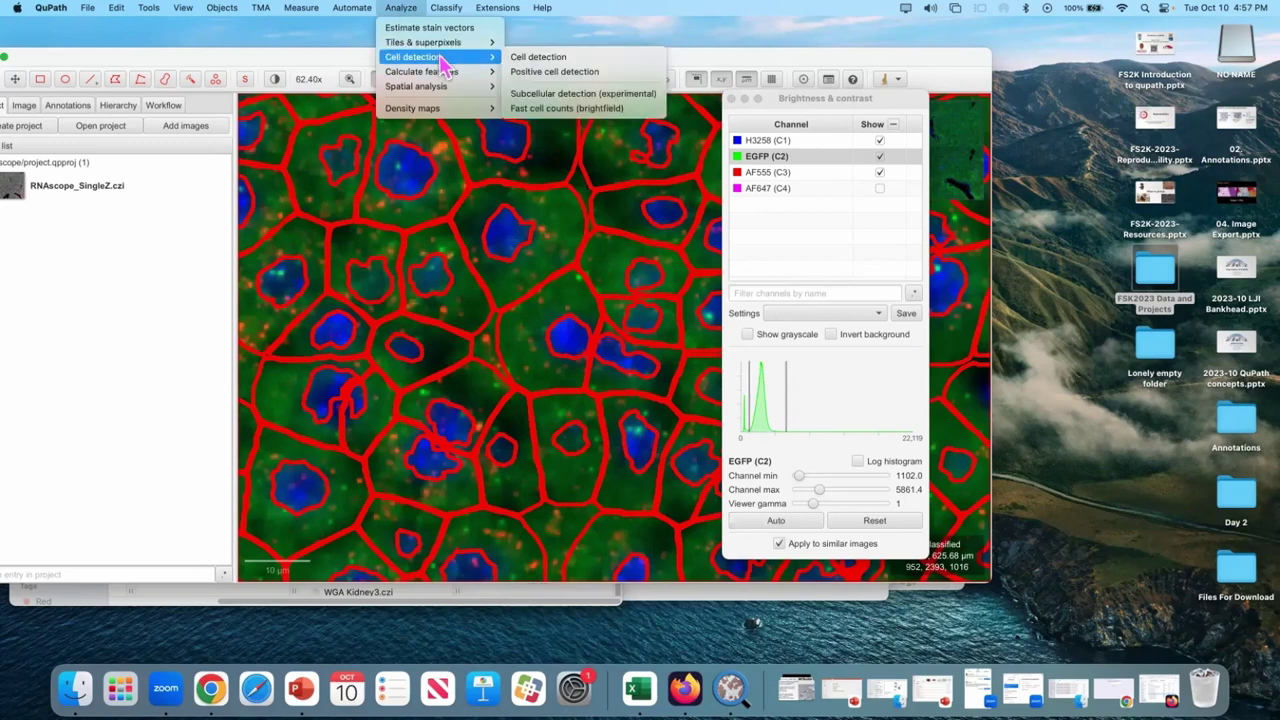
Step: Open Subcellular spot detection, hide EGFP (C2) to inspect the red spots, and select the Channel 3 threshold
left_click(590, 94)
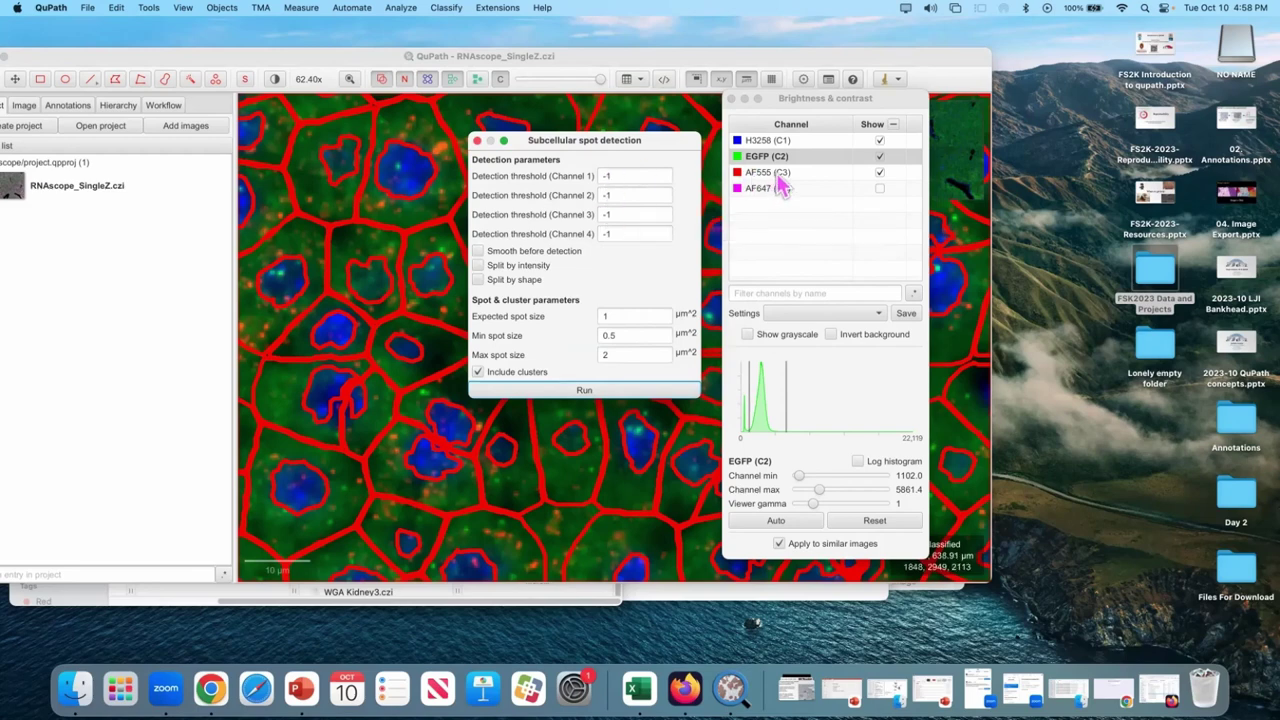
double_click(632, 214)
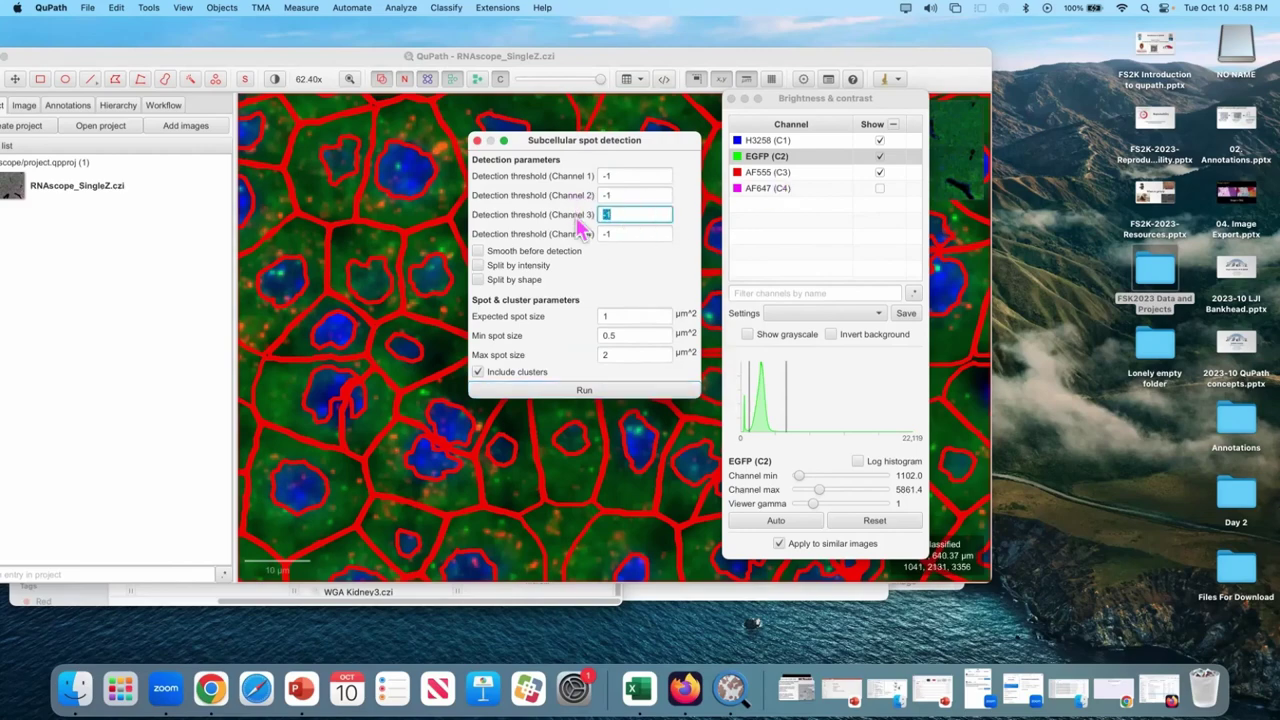
left_click(366, 300)
scroll(362, 262, "up", 5)
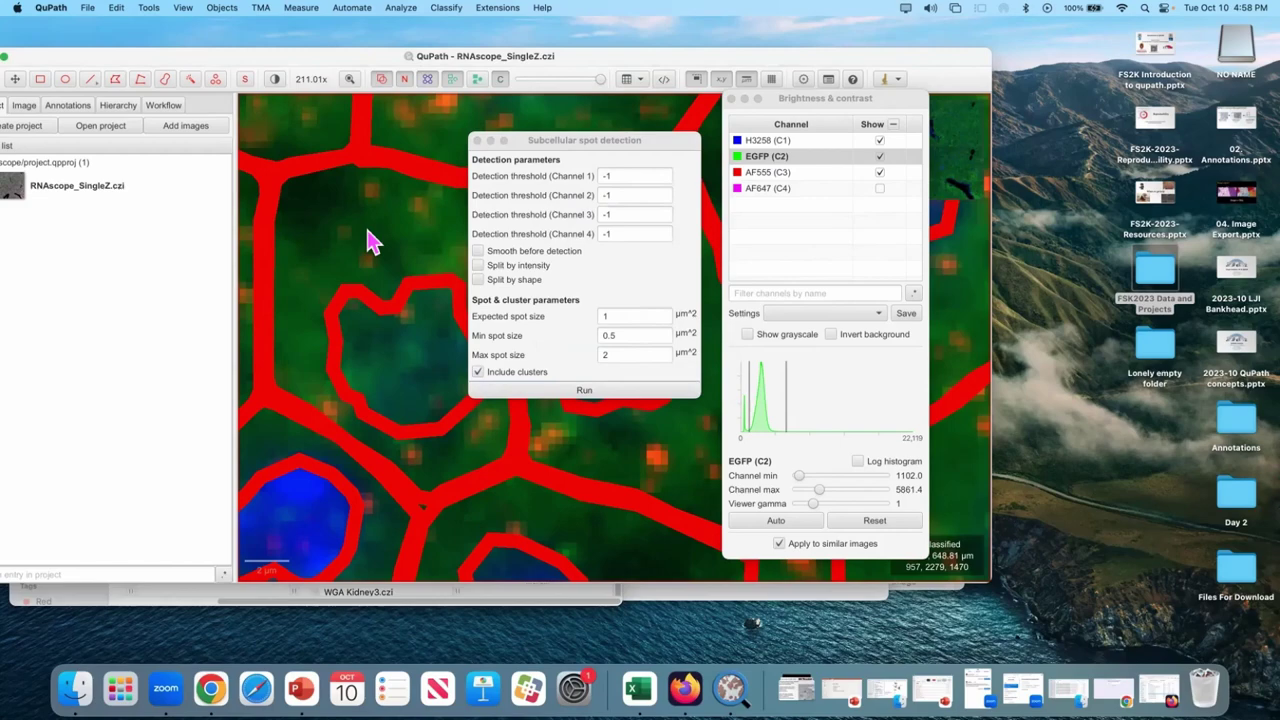
scroll(362, 250, "up", 2)
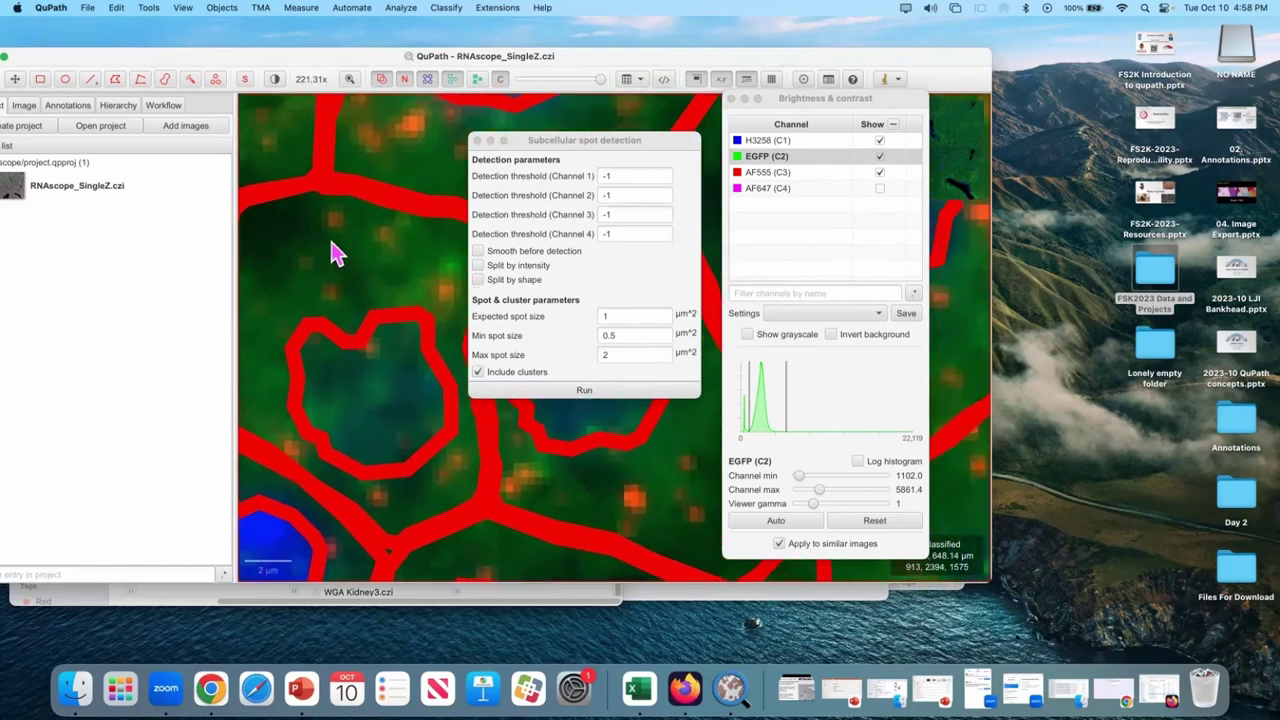
key("2")
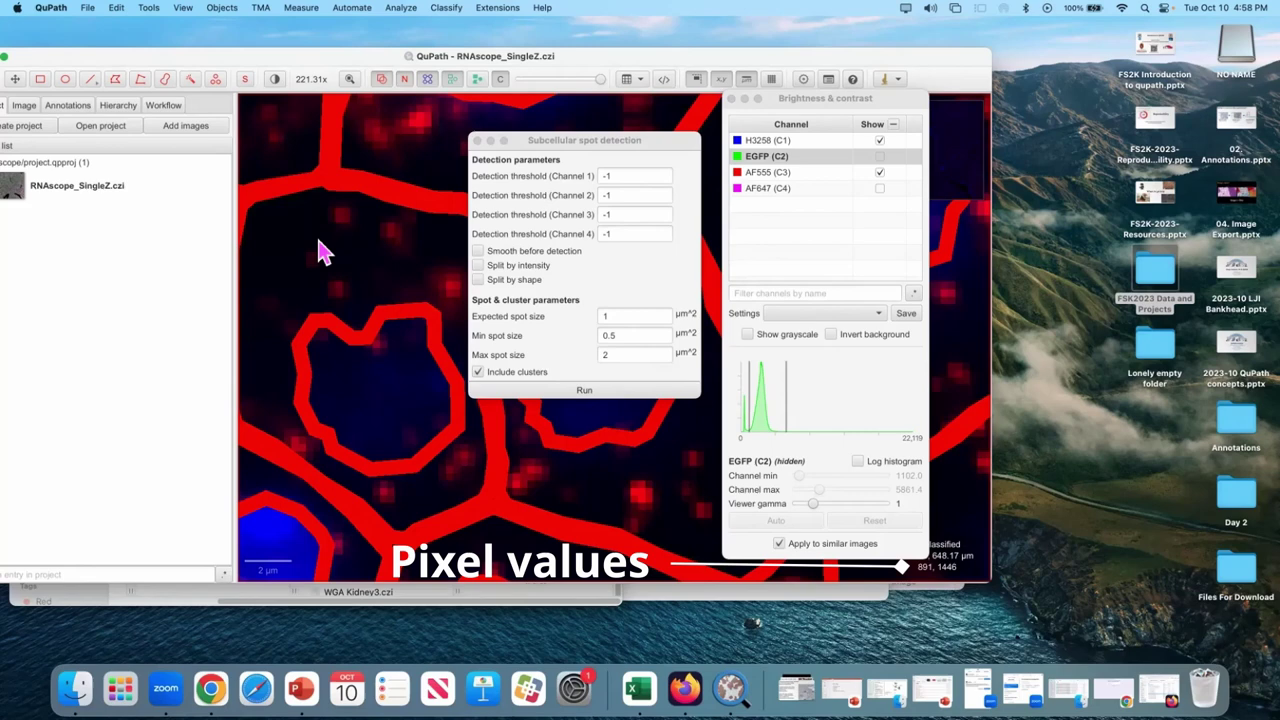
left_click(636, 214)
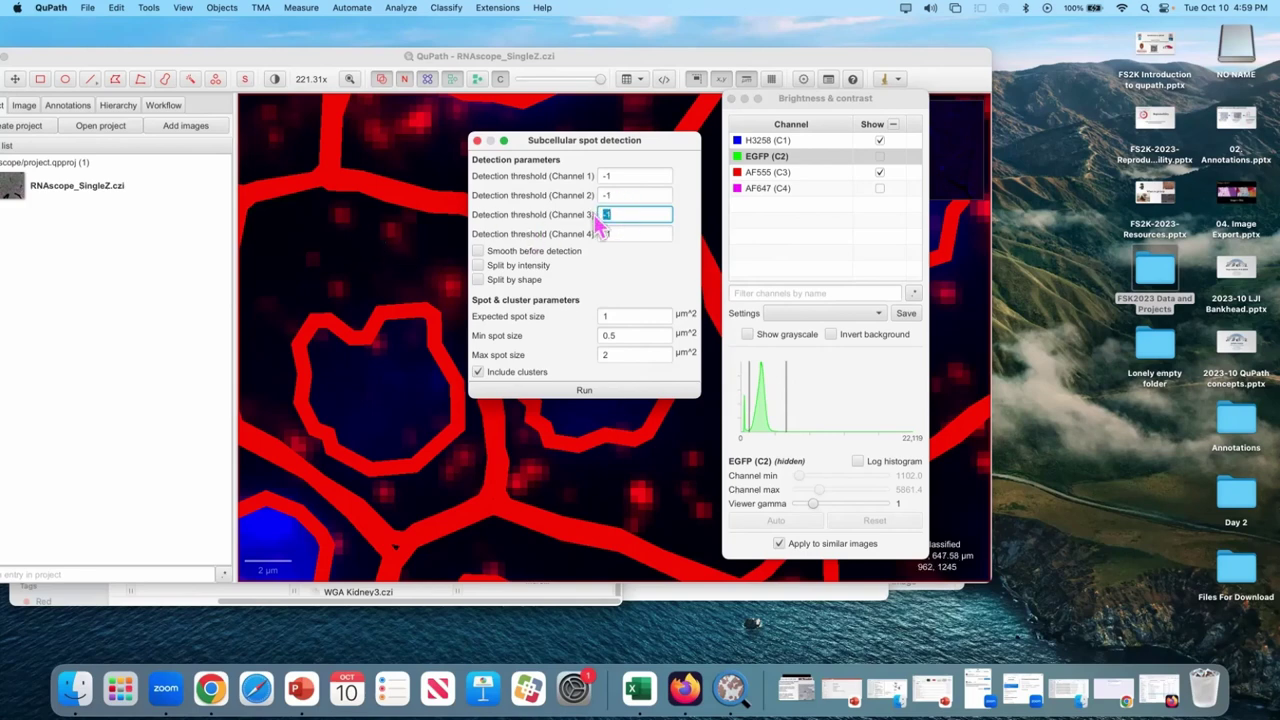
type("1500")
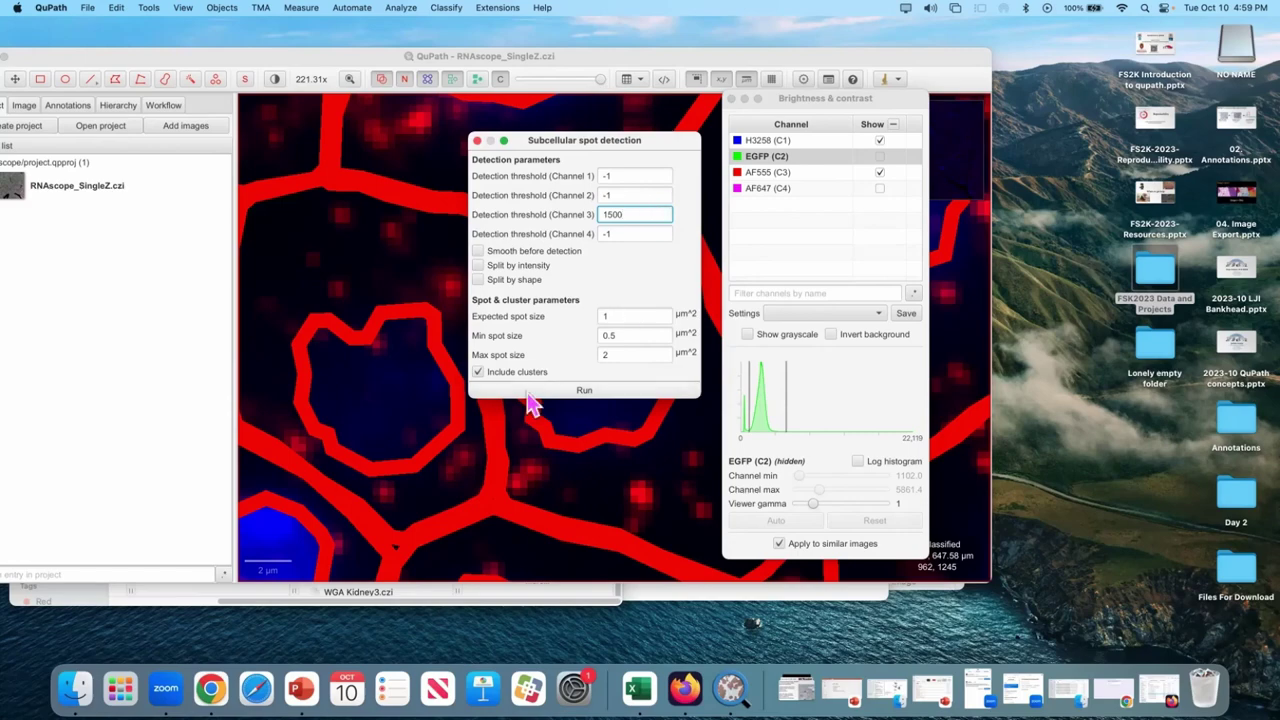
scroll(350, 222, "up", 2)
scroll(316, 224, "up", 3)
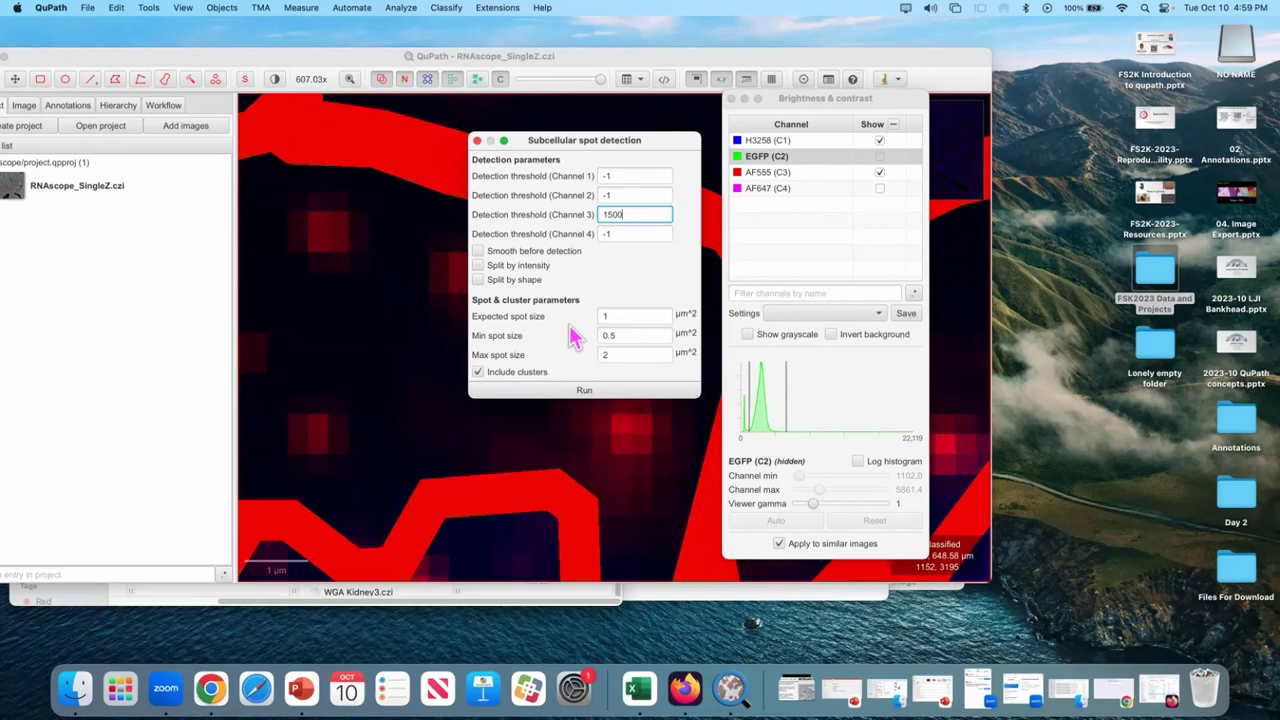
left_click(631, 314)
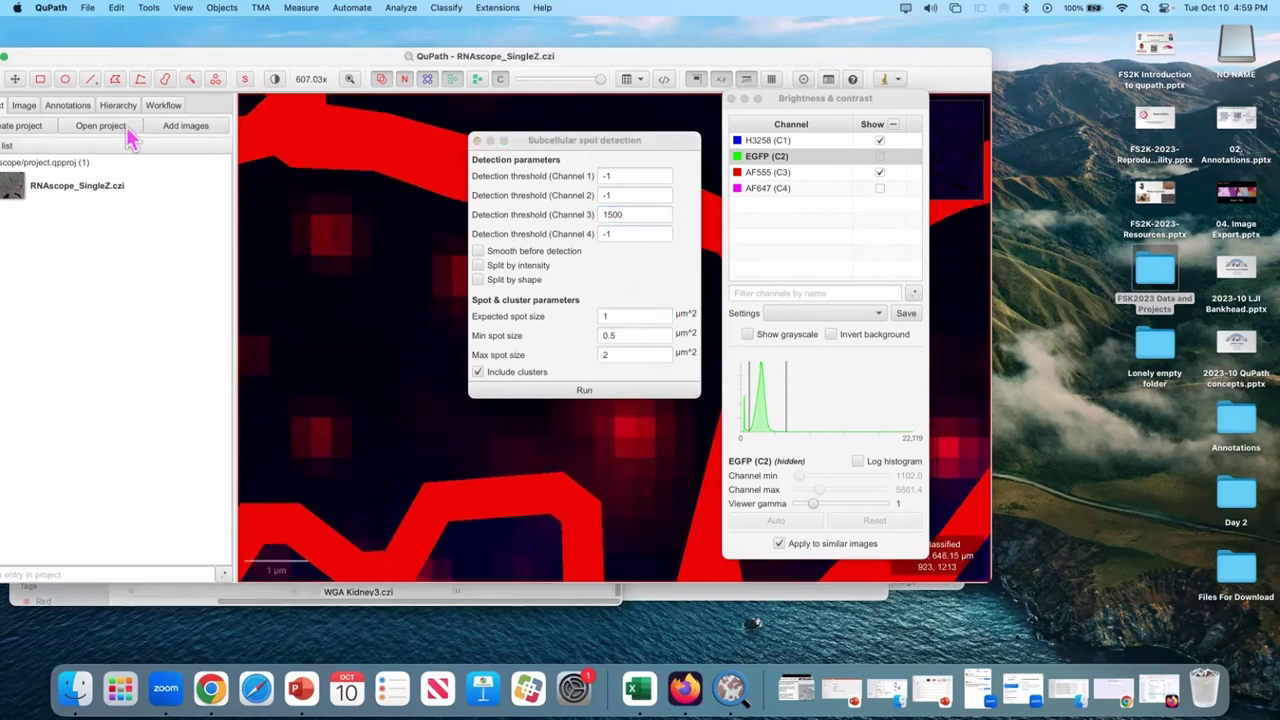
double_click(77, 57)
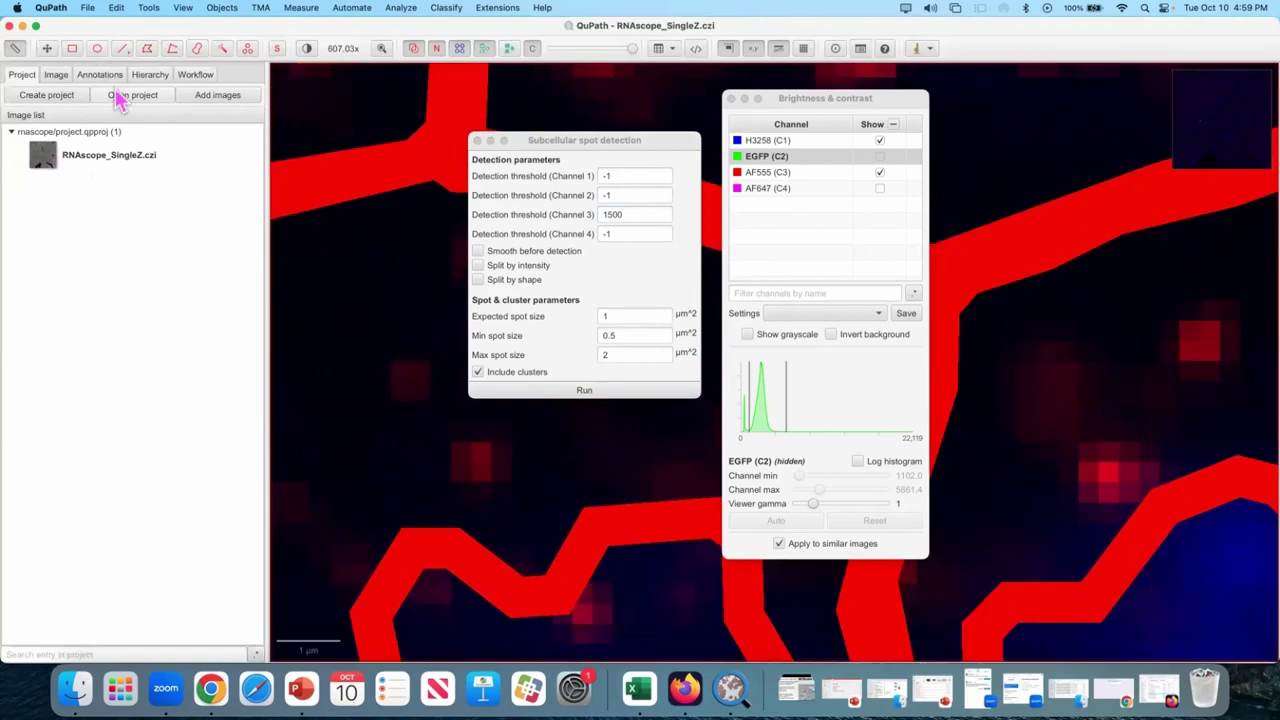
left_click(104, 76)
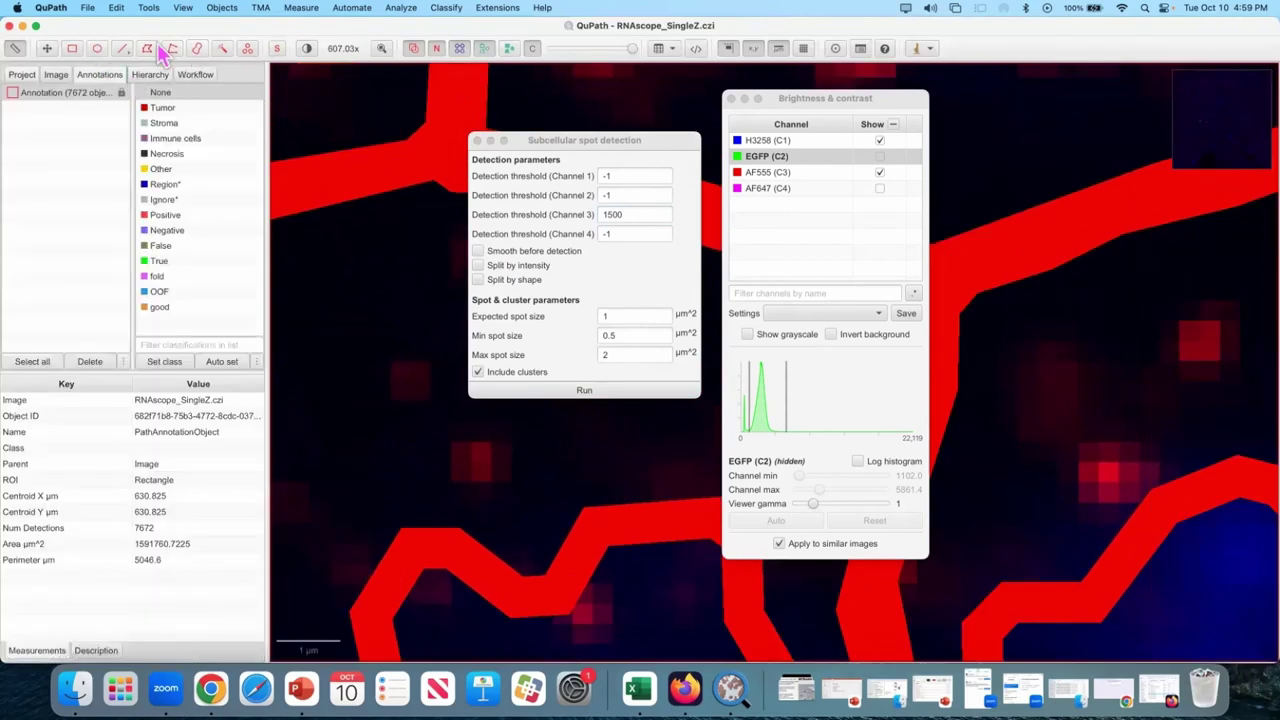
left_click(147, 48)
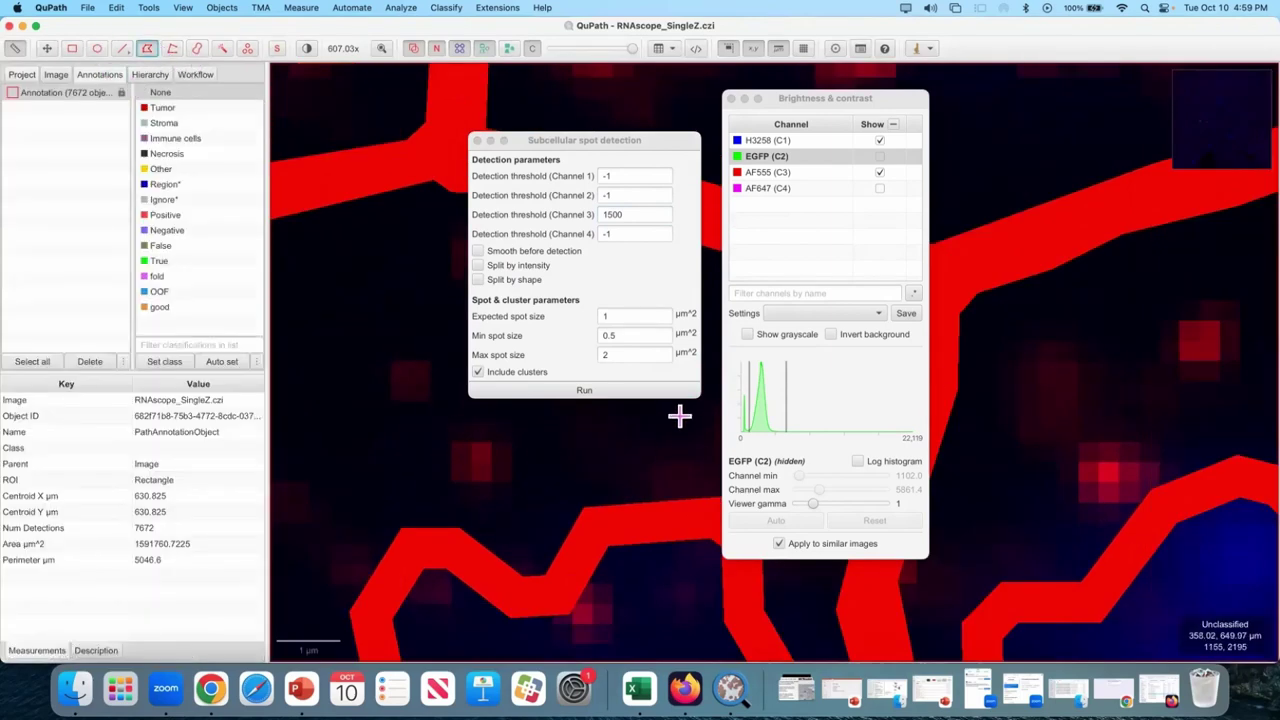
left_click(197, 48)
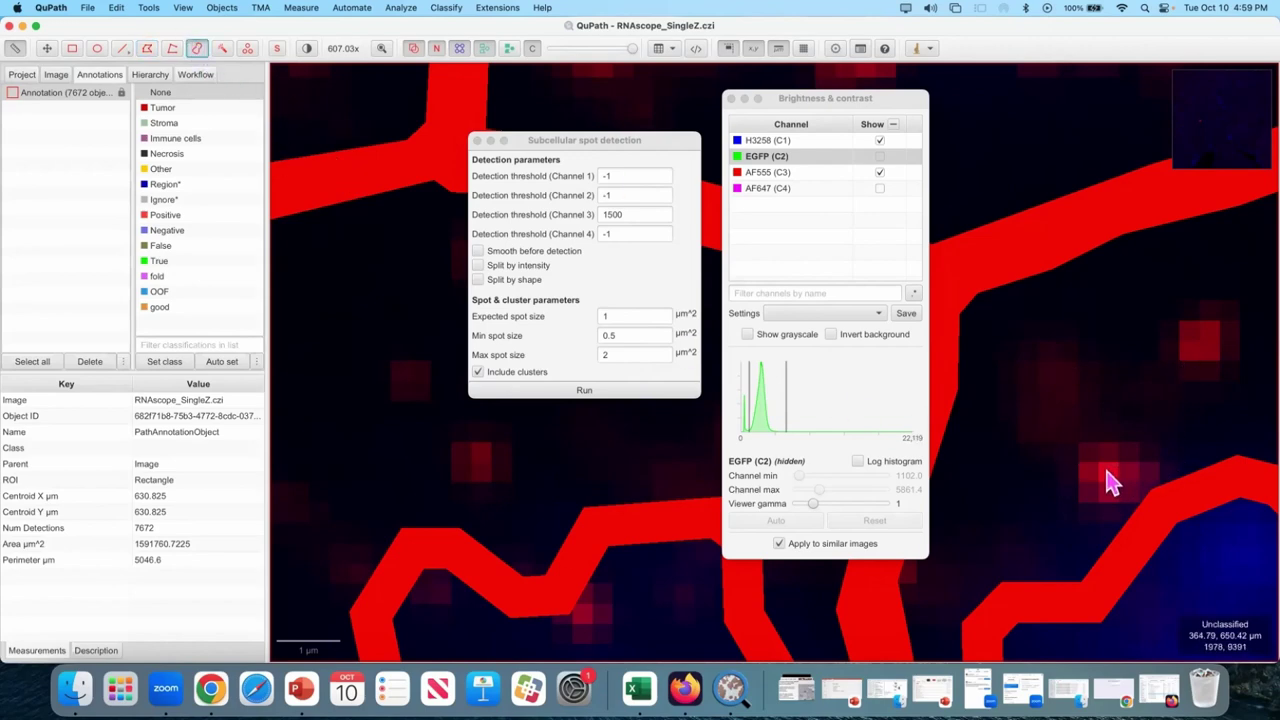
key("p")
left_click_drag(1211, 357, 1200, 365)
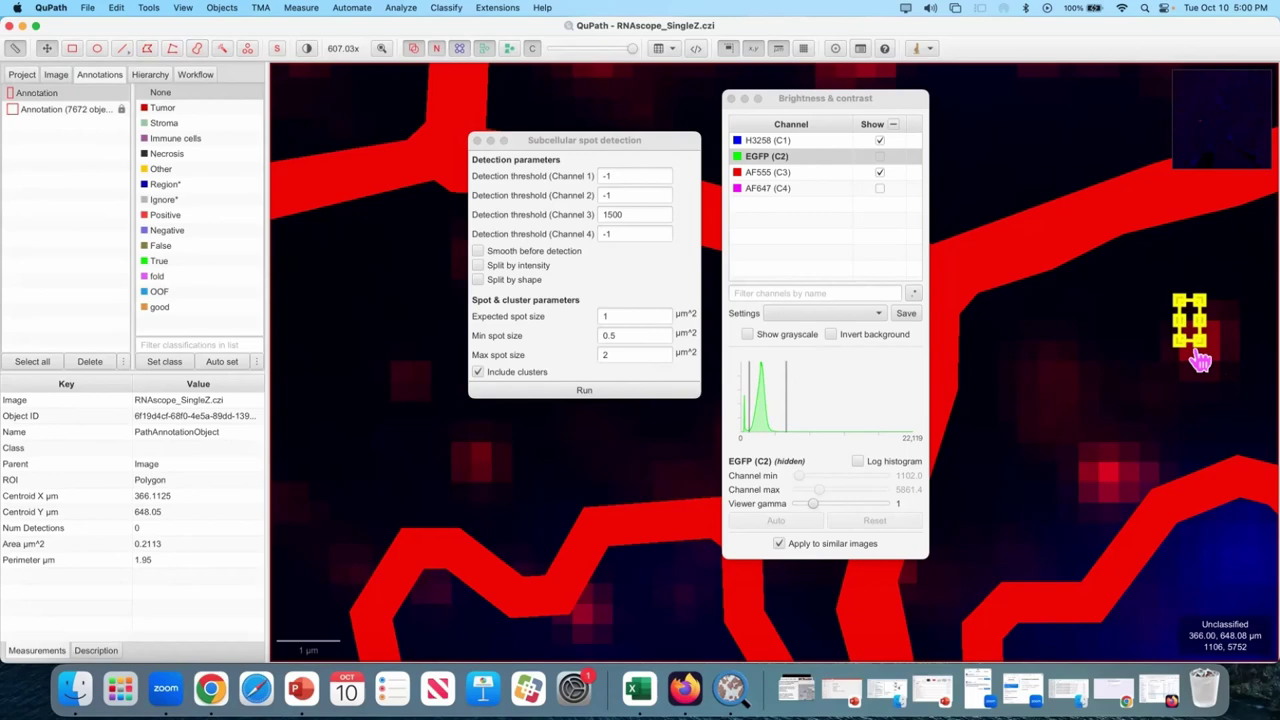
key("BackSpace")
key("m")
left_click(197, 48)
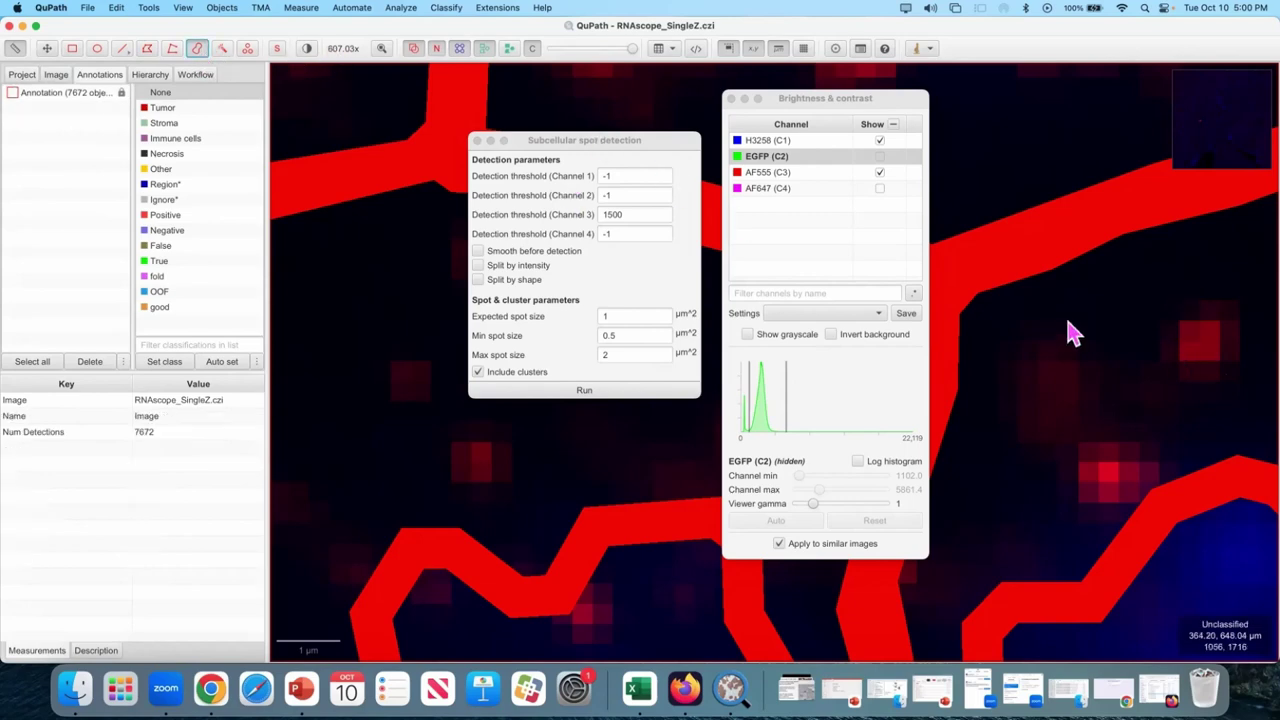
left_click(1200, 357)
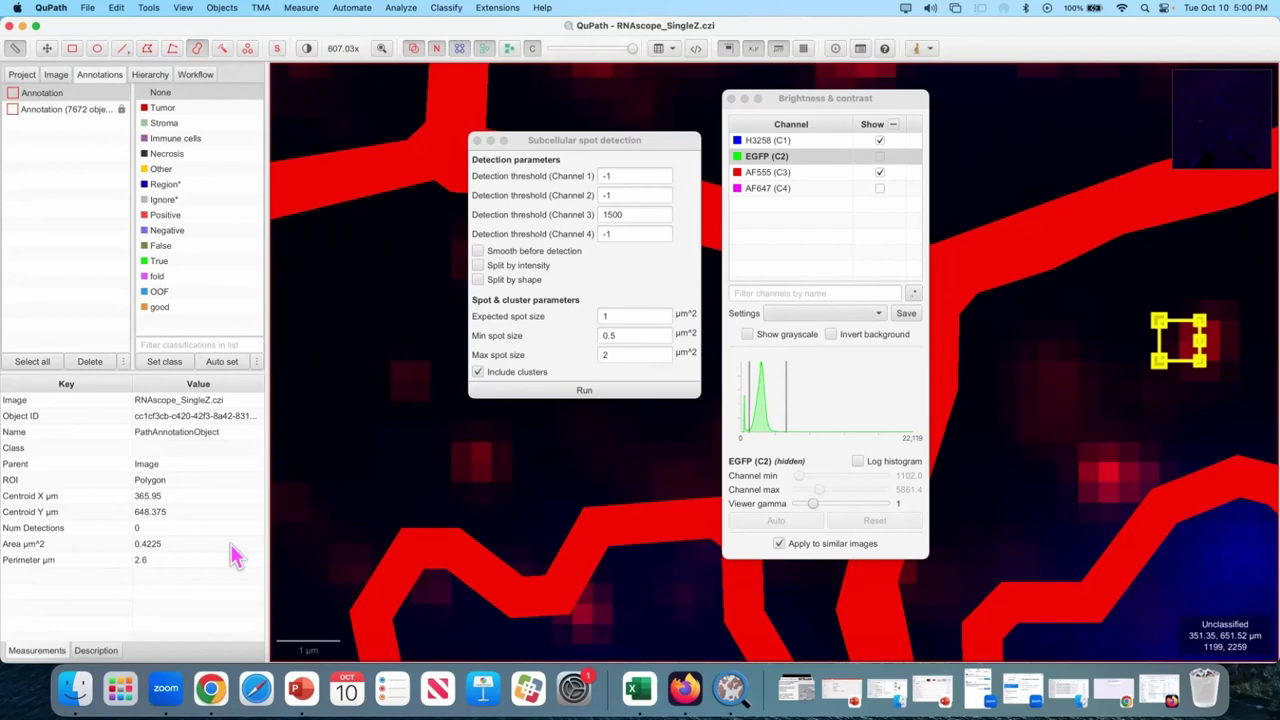
key("BackSpace")
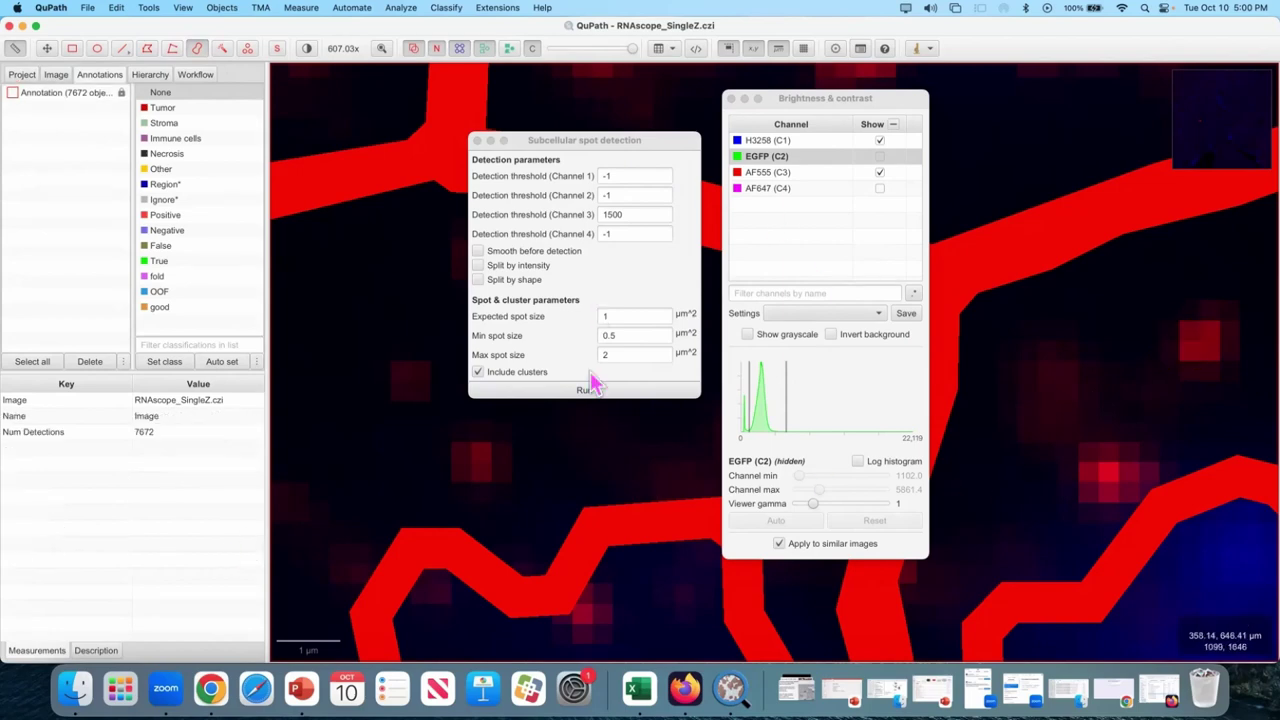
Step: Run spot detection with expected spot size 0.4 µm² and minimum 0.1 µm², then inspect the clusters
left_click(652, 312)
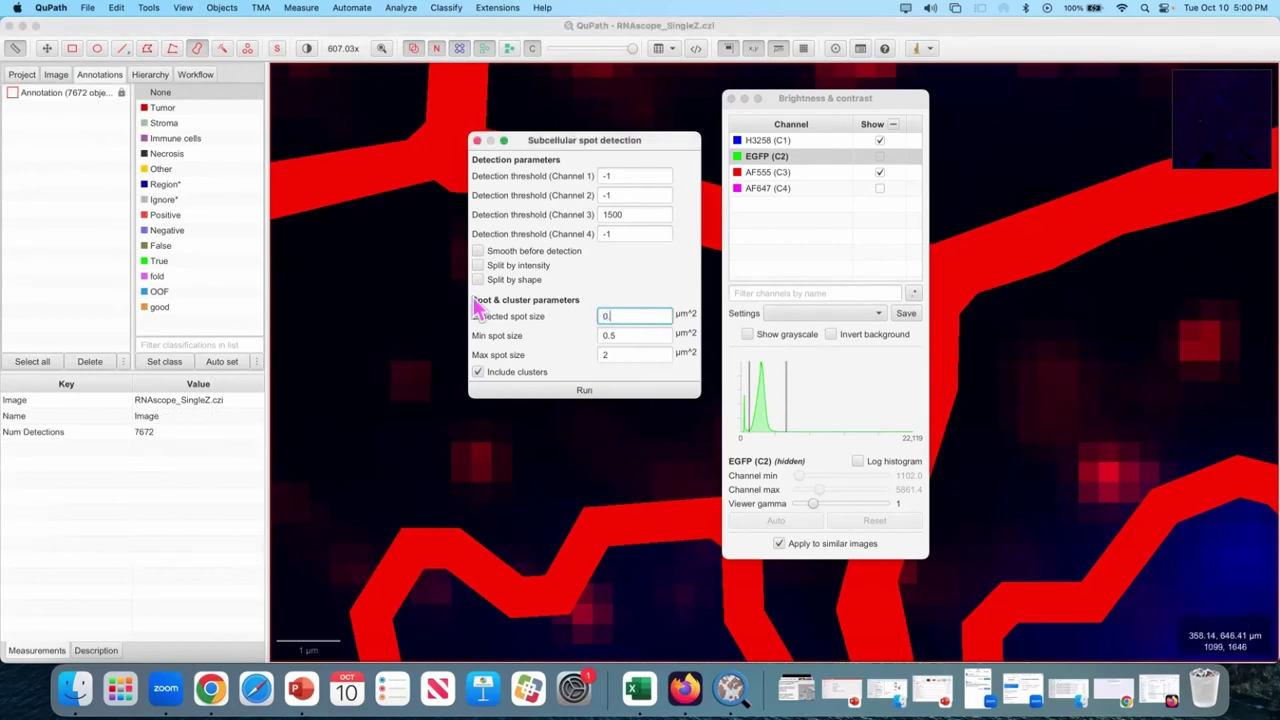
left_click(622, 335)
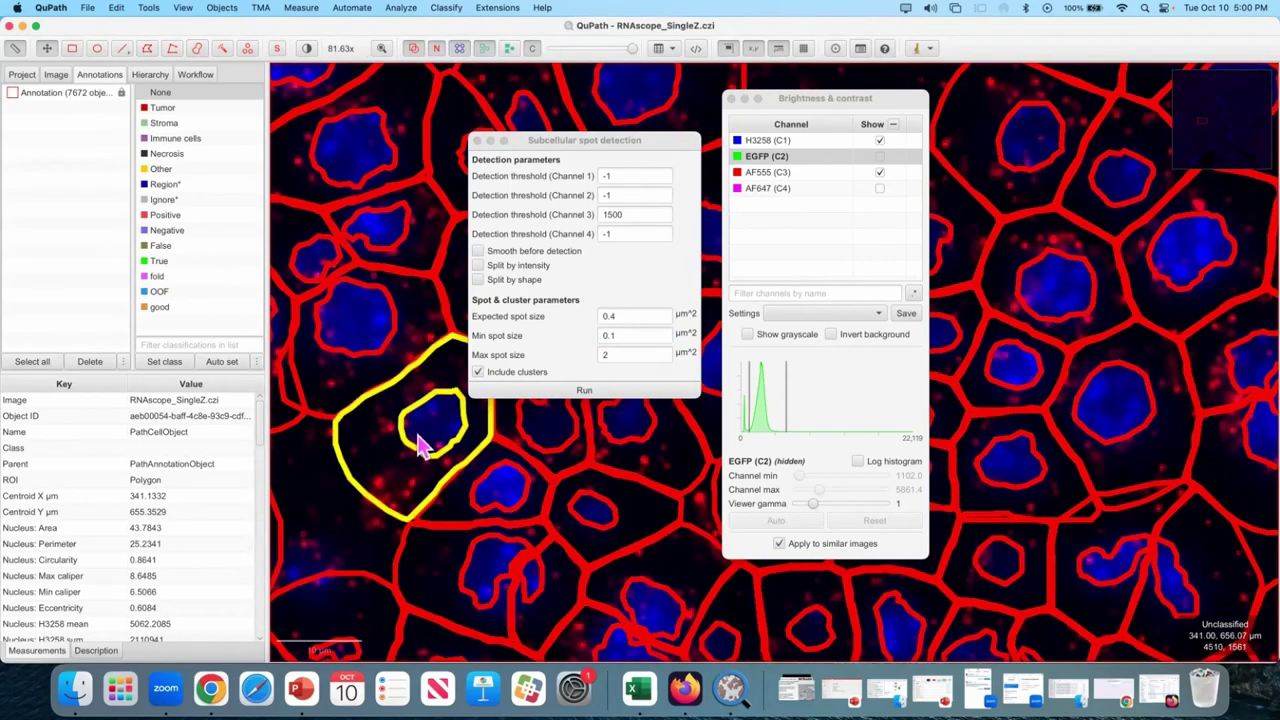
left_click(584, 390)
scroll(352, 465, "up", 1)
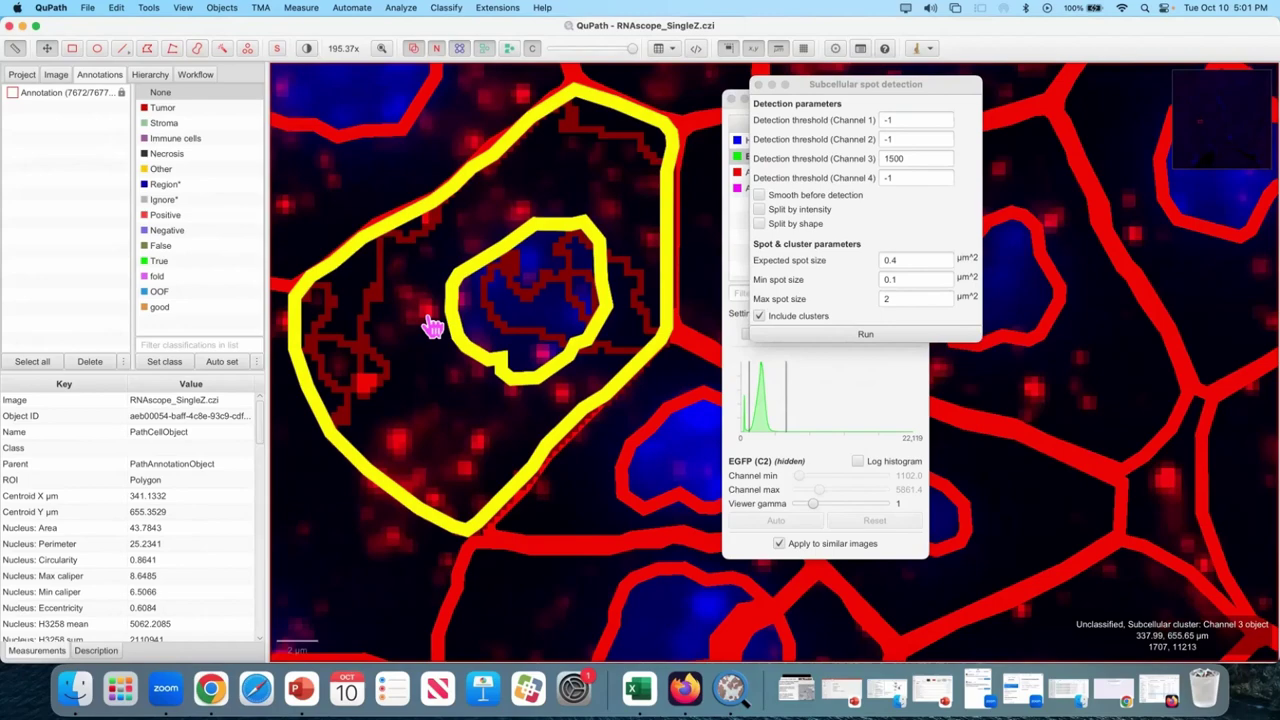
left_click(432, 327)
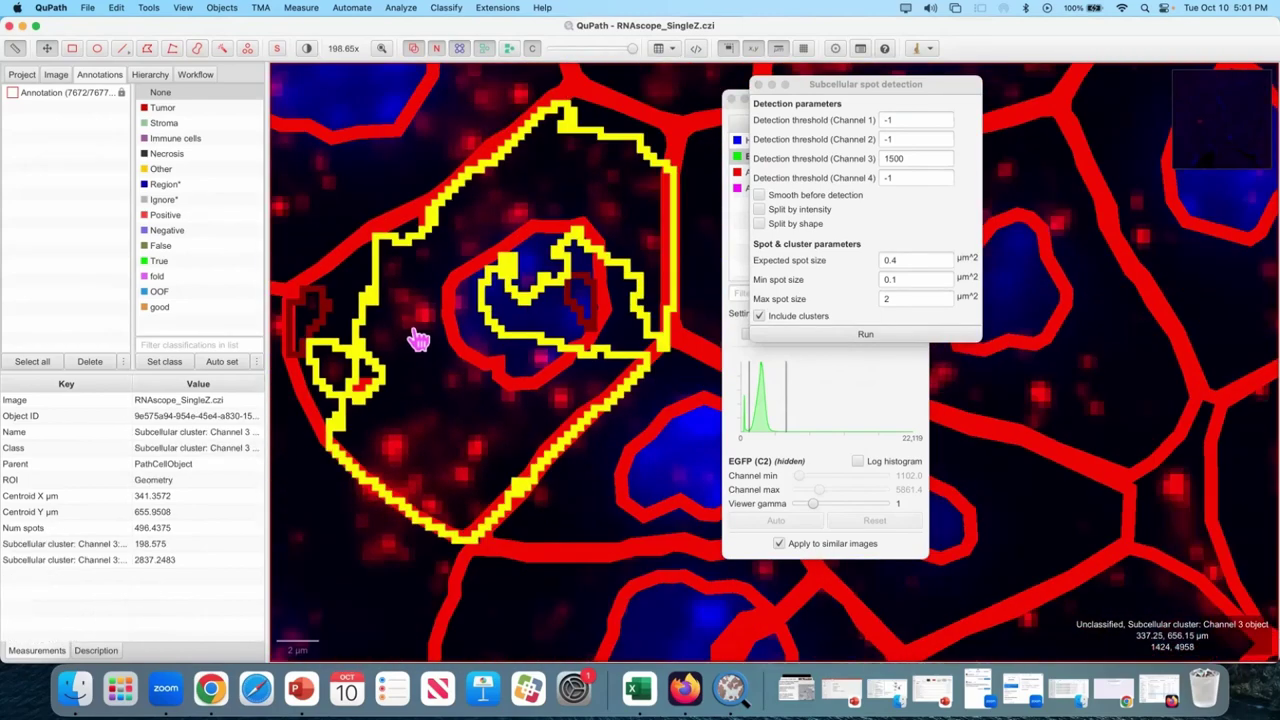
scroll(418, 340, "down", 1)
left_click(352, 296)
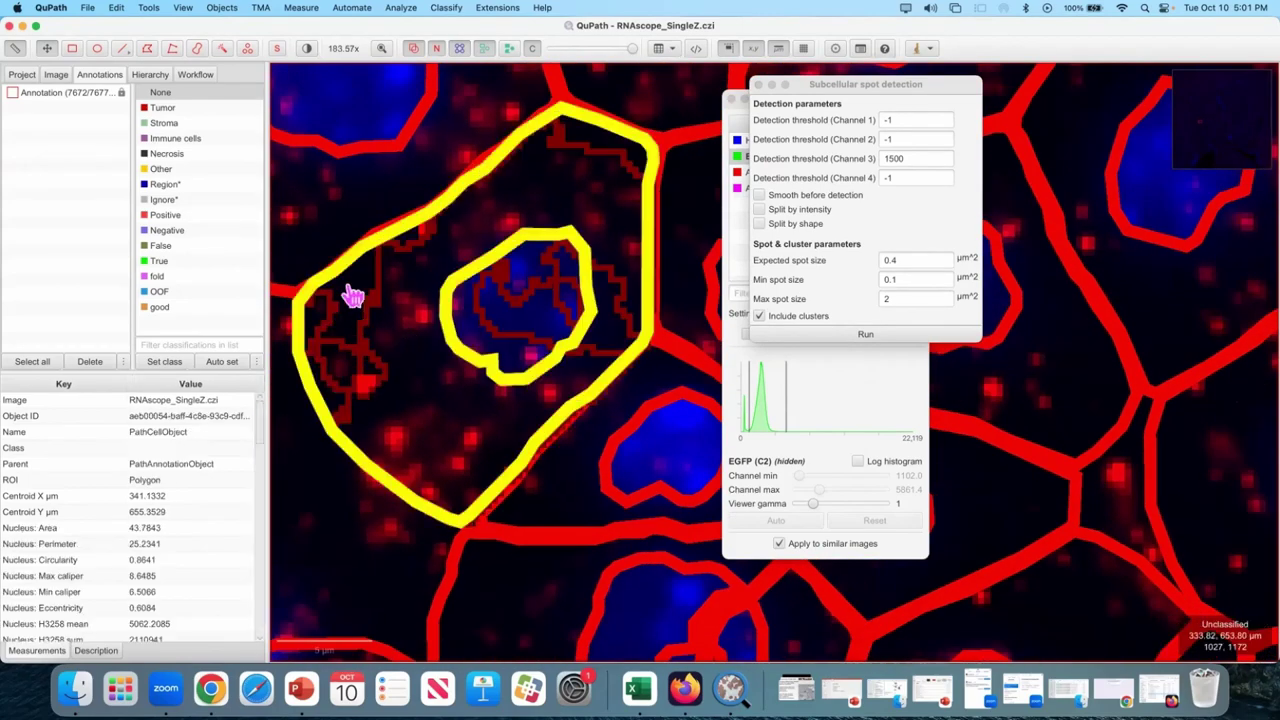
left_click(413, 322)
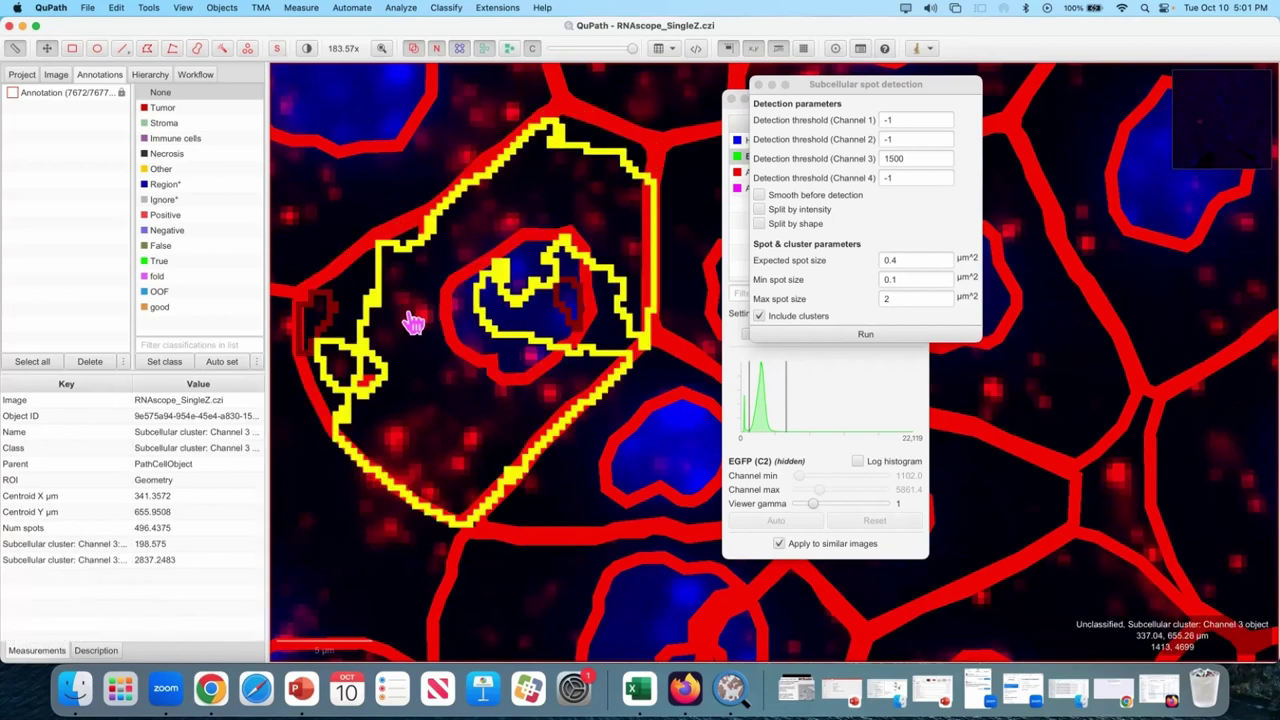
left_click(322, 340)
left_click(340, 376)
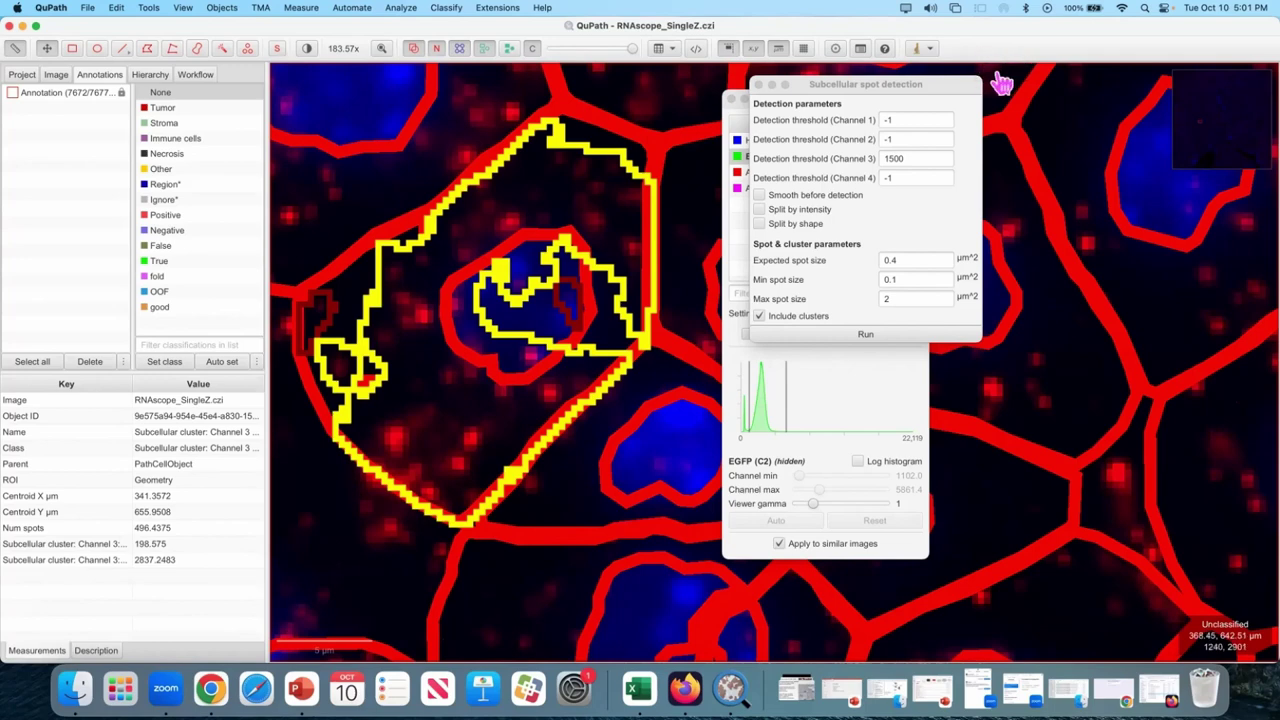
Step: Set the Channel 3 threshold to 2500 and rerun spot detection on the whole cell
double_click(914, 158)
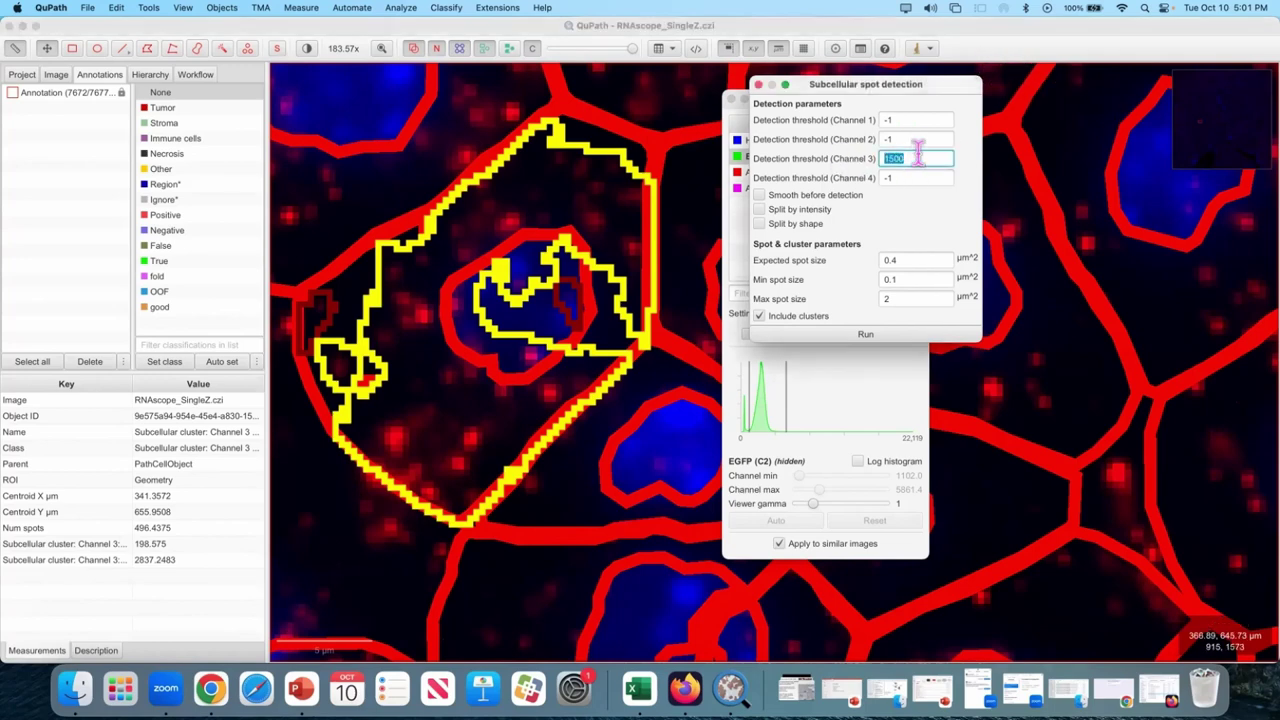
type("2500")
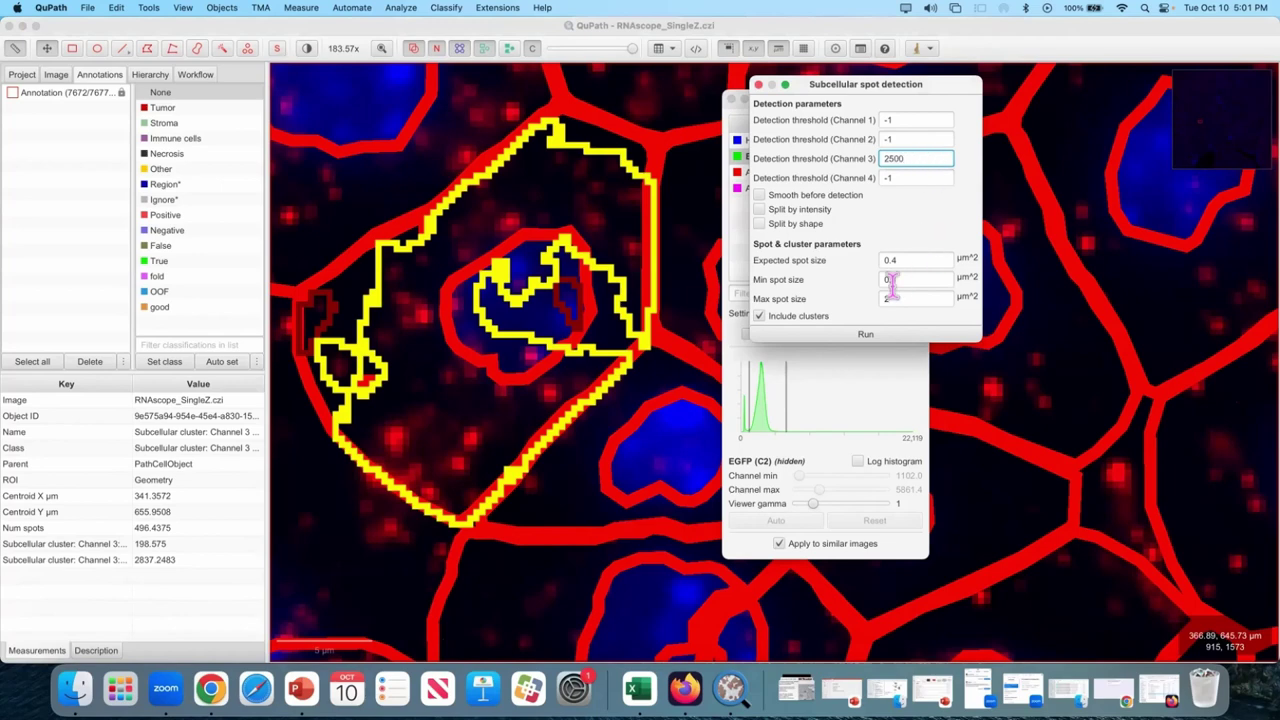
left_click(601, 138)
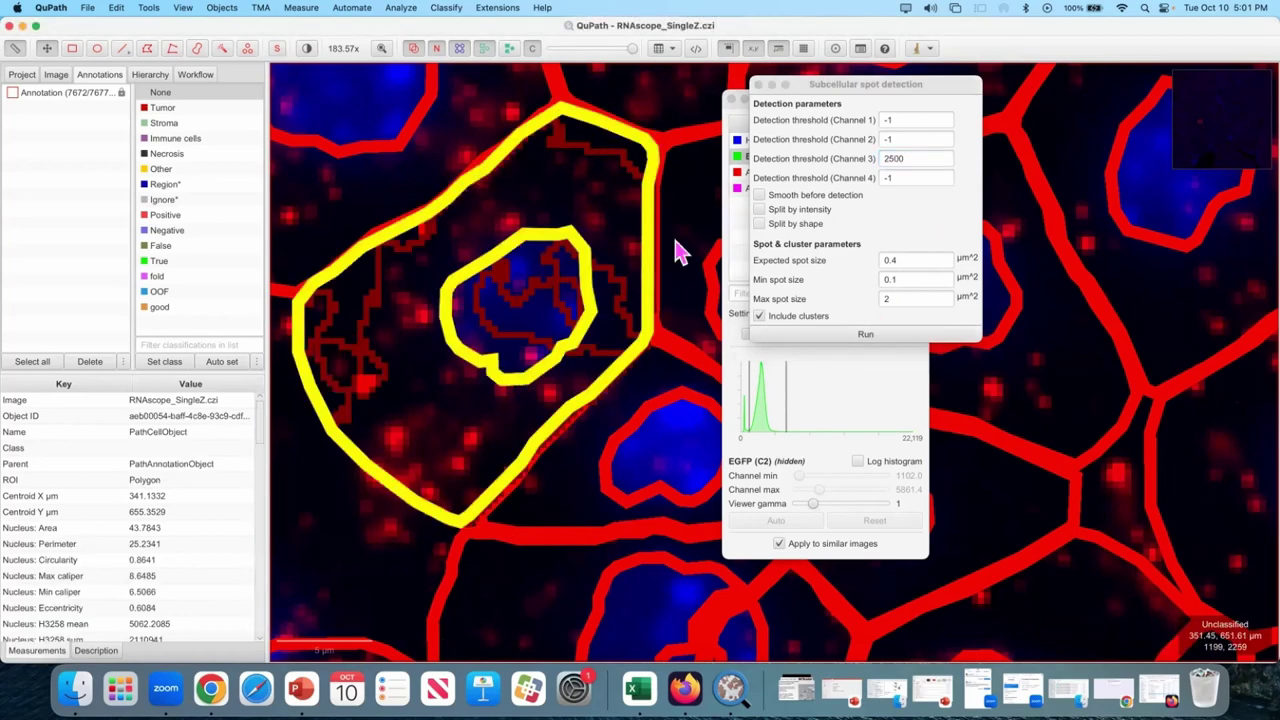
left_click(833, 340)
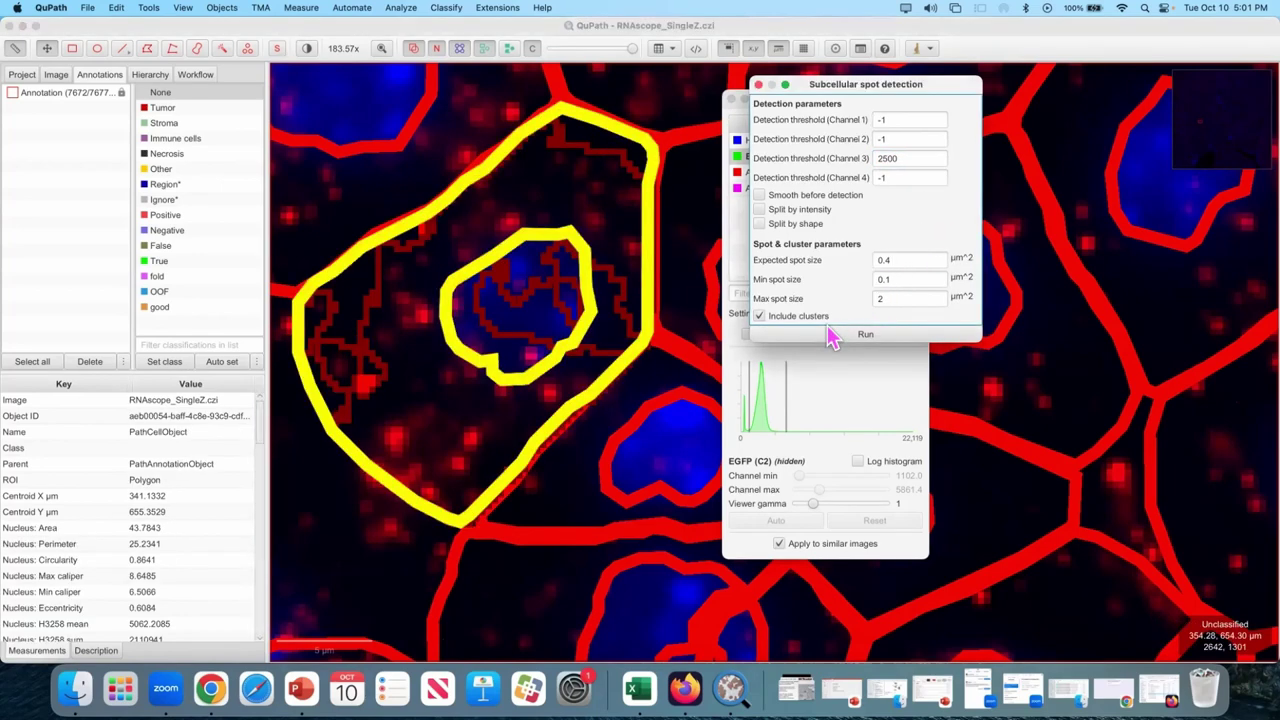
left_click(836, 338)
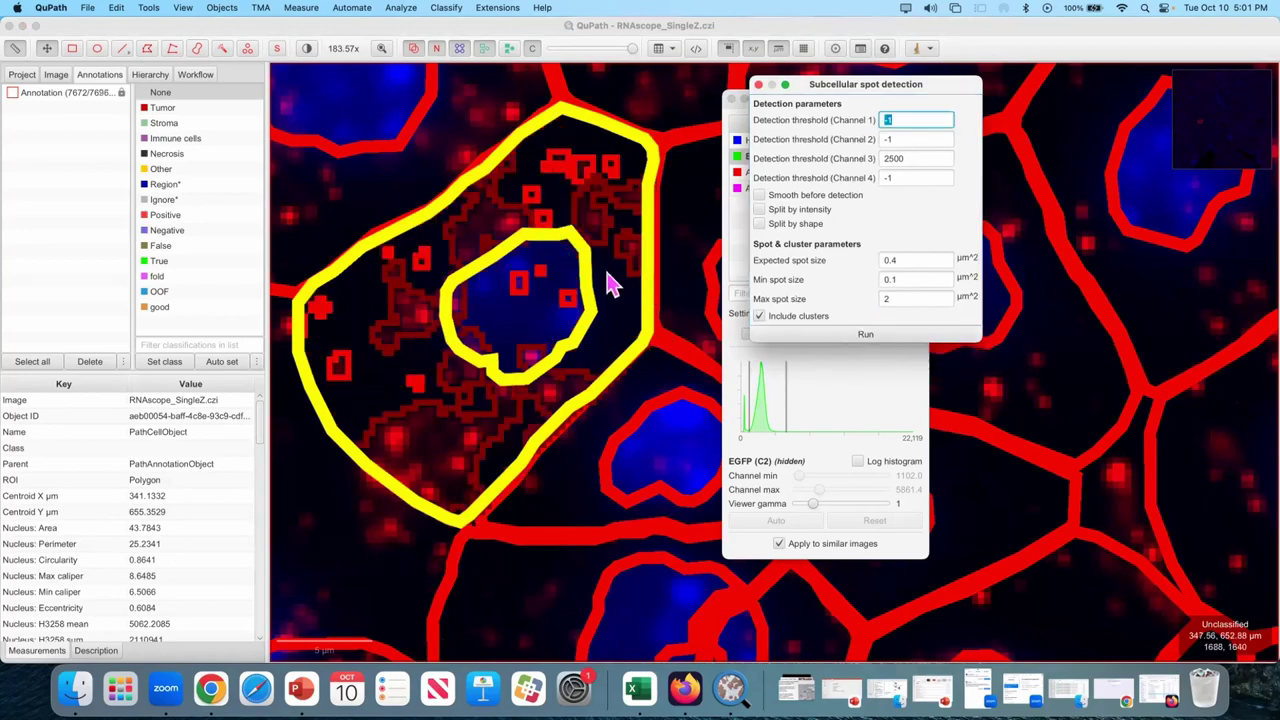
Step: Search the preferences for 'line' and reduce Detection line thickness from 2.0 to 0.5
scroll(410, 285, "up", 10)
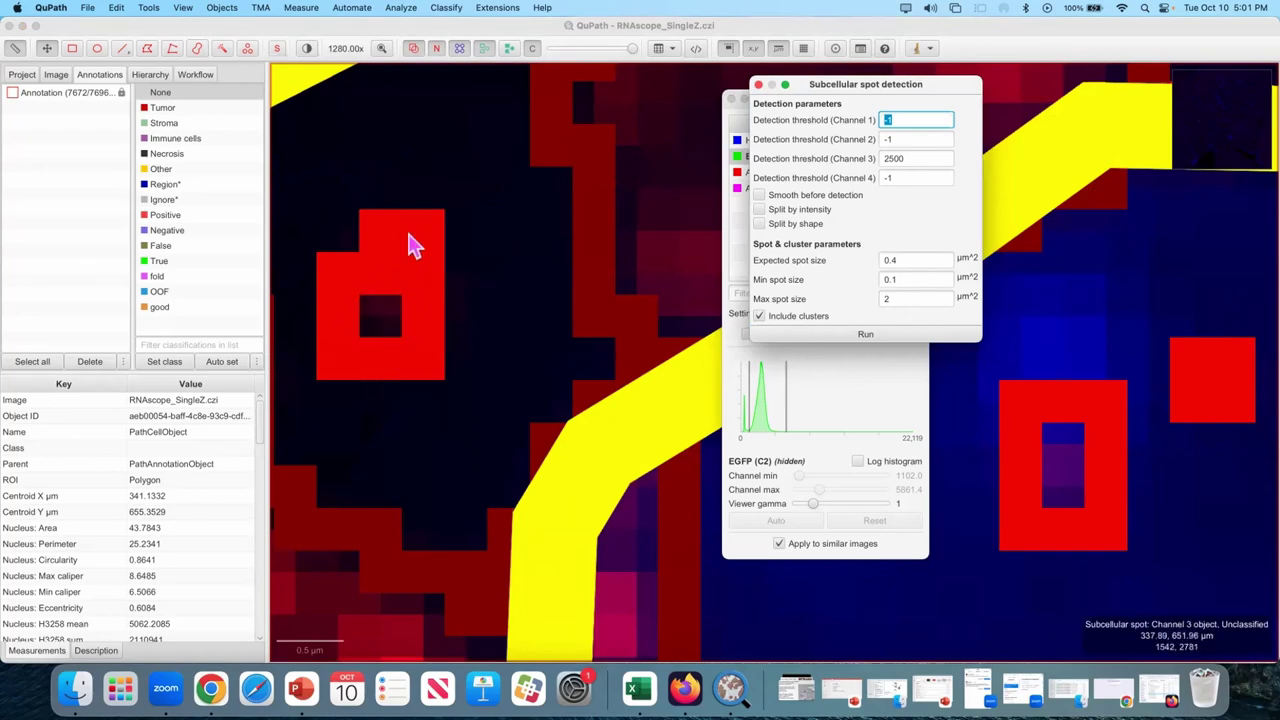
left_click(835, 48)
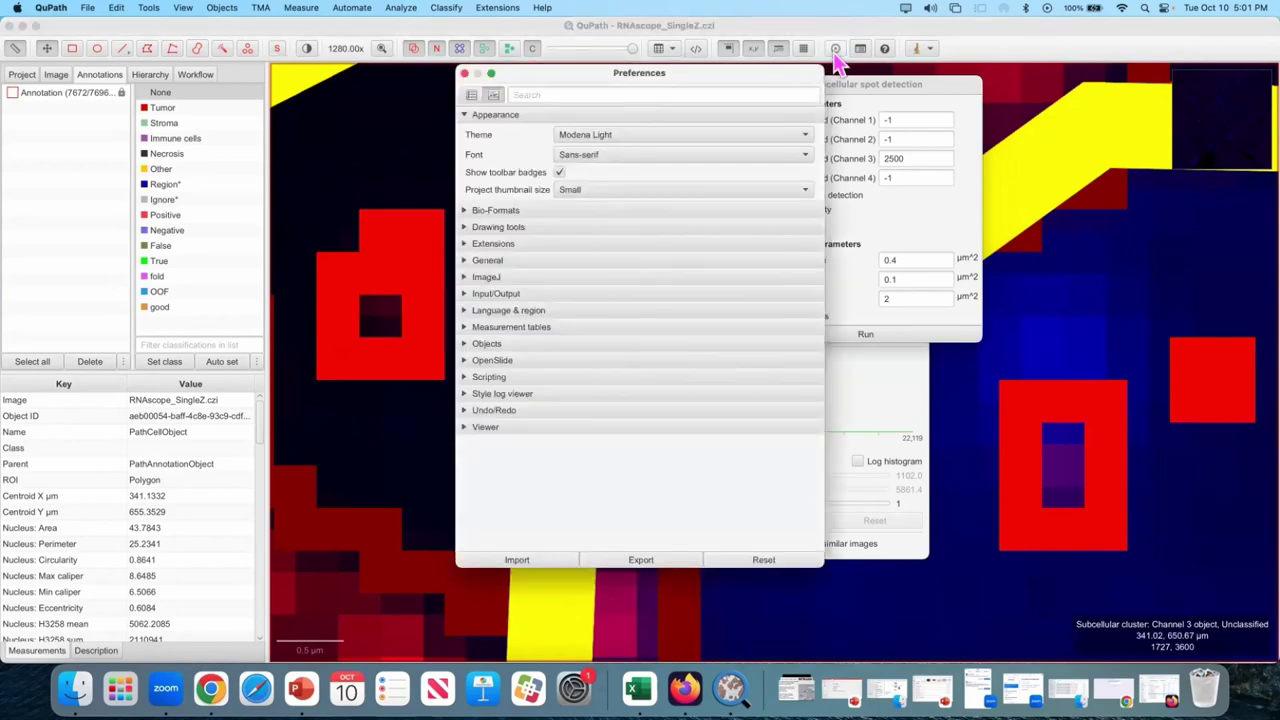
left_click(663, 92)
type("line")
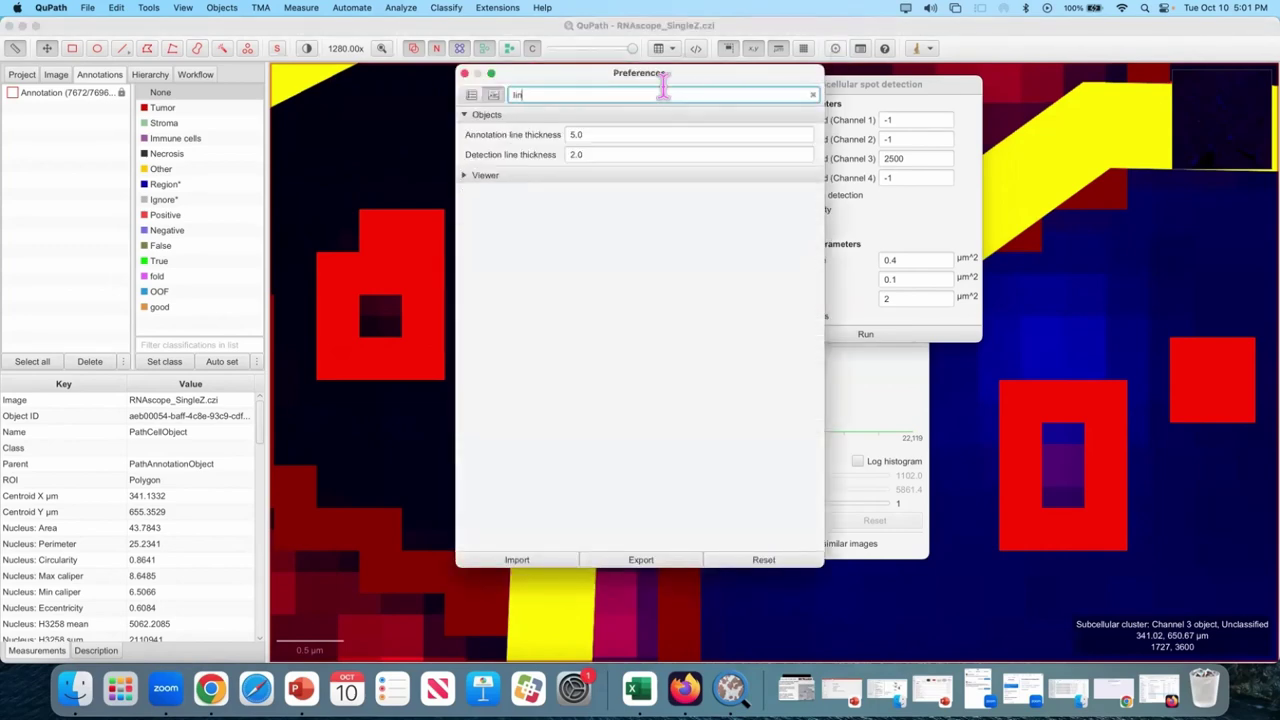
left_click(590, 154)
double_click(590, 154)
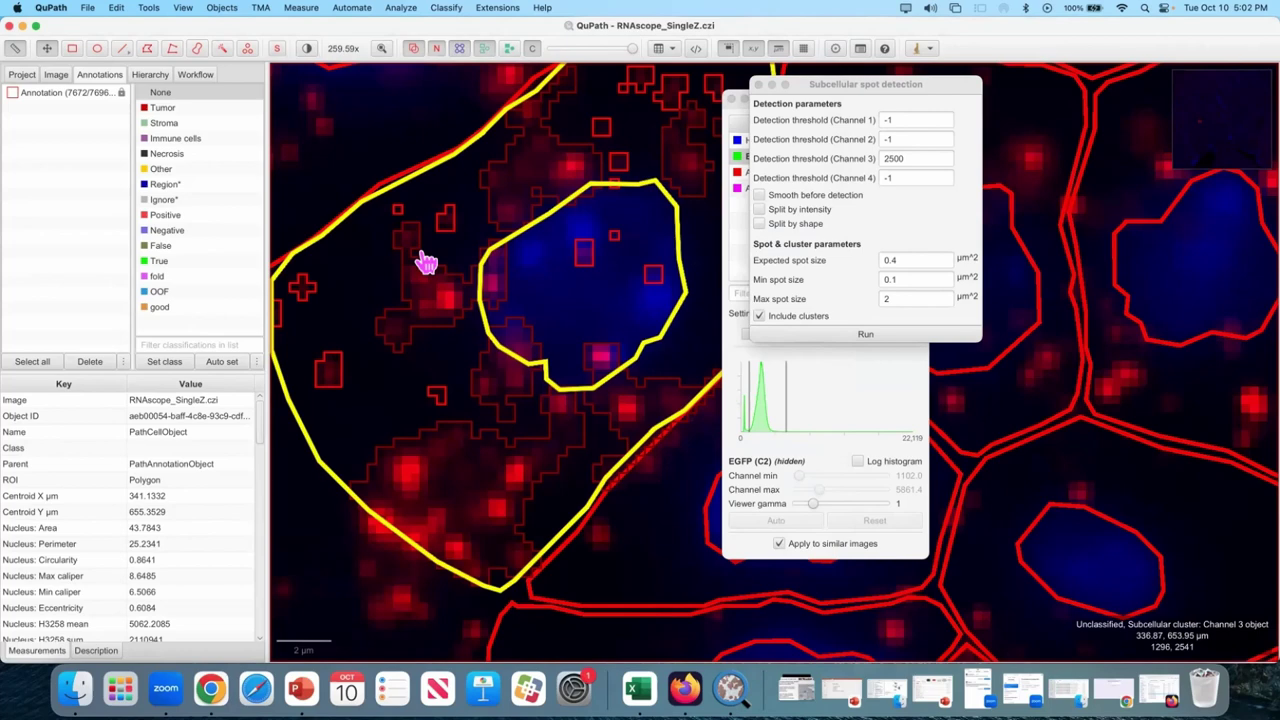
scroll(410, 245, "up", 3)
scroll(405, 238, "up", 2)
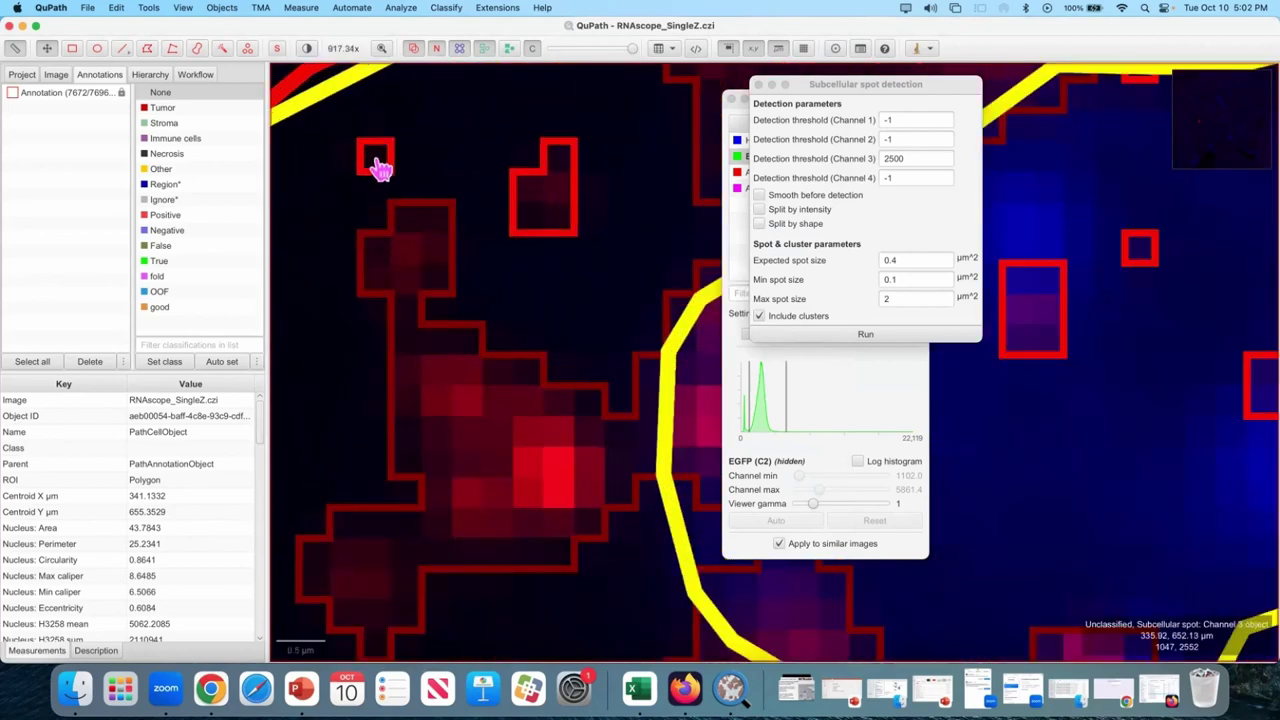
left_click(376, 158)
left_click(536, 219)
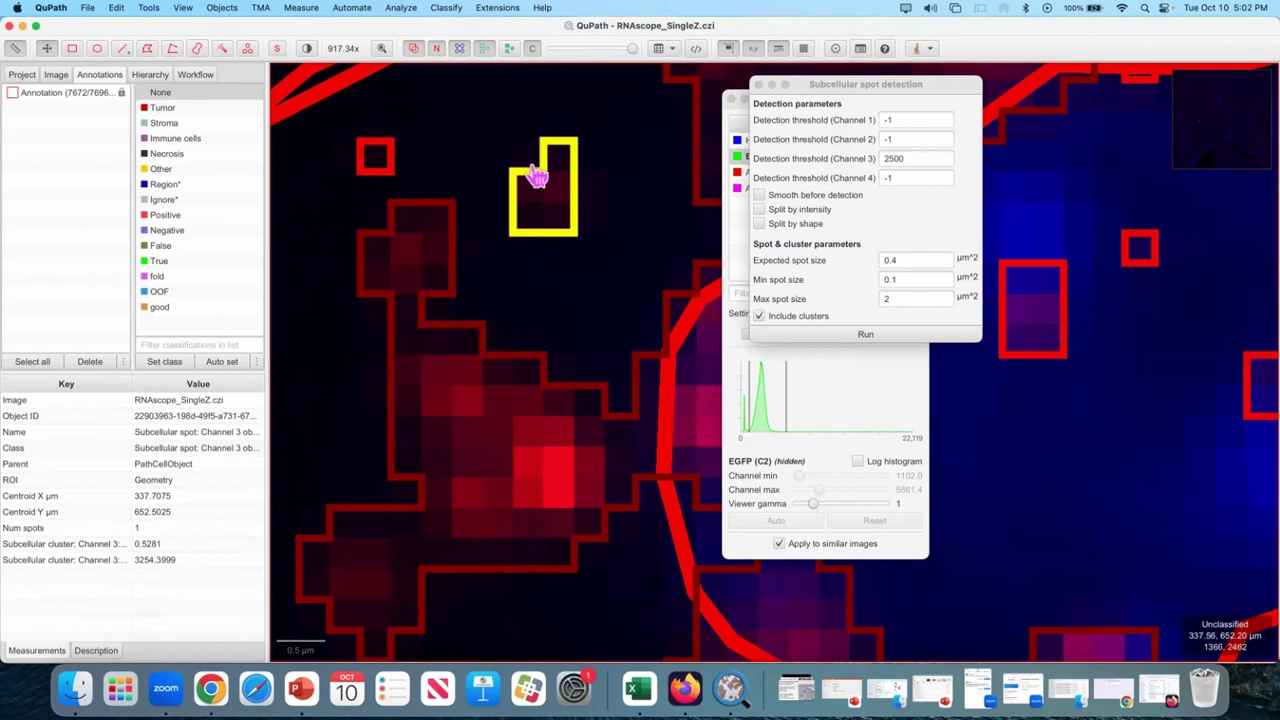
scroll(537, 177, "down", 3)
left_click(488, 303)
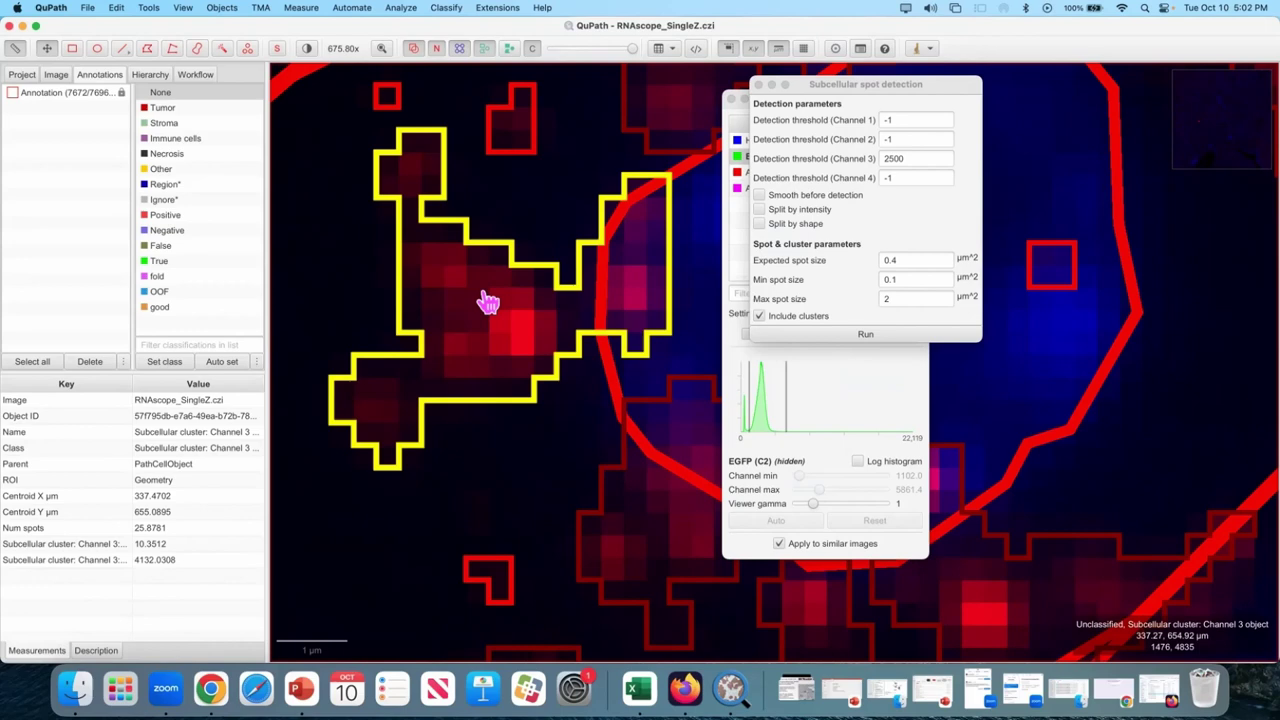
scroll(486, 371, "down", 3)
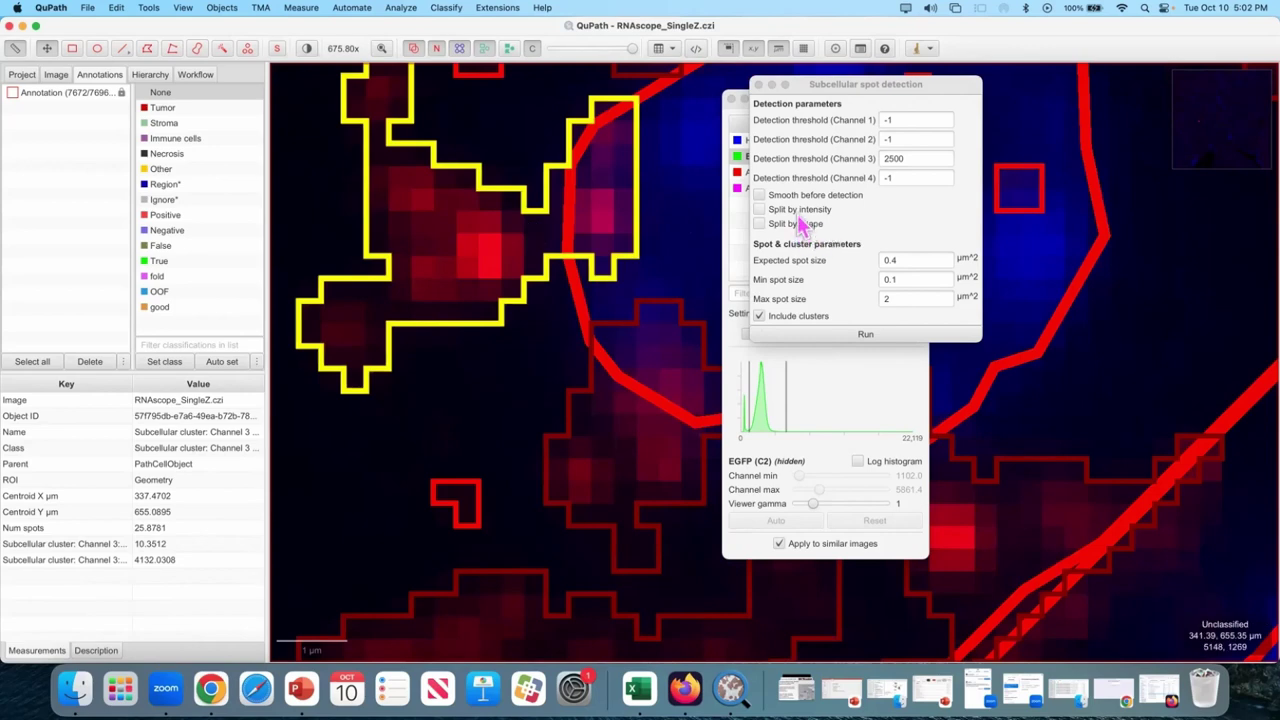
scroll(689, 229, "down", 5)
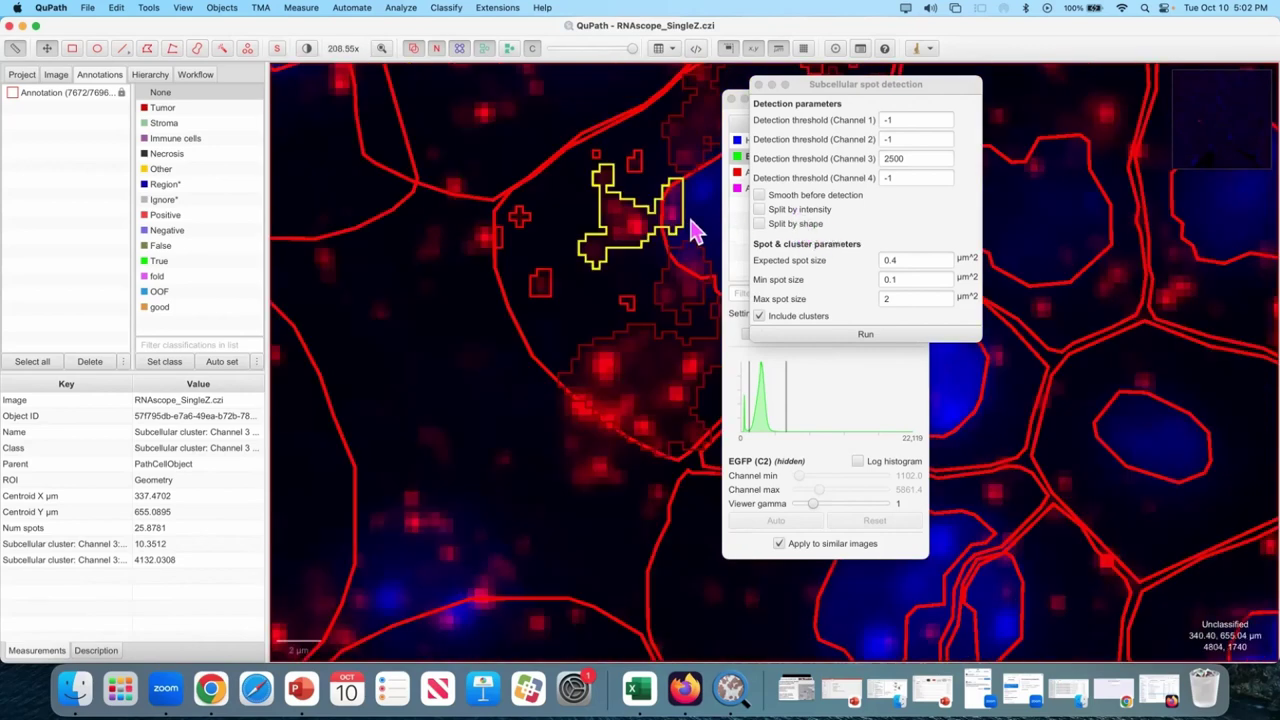
left_click(566, 209)
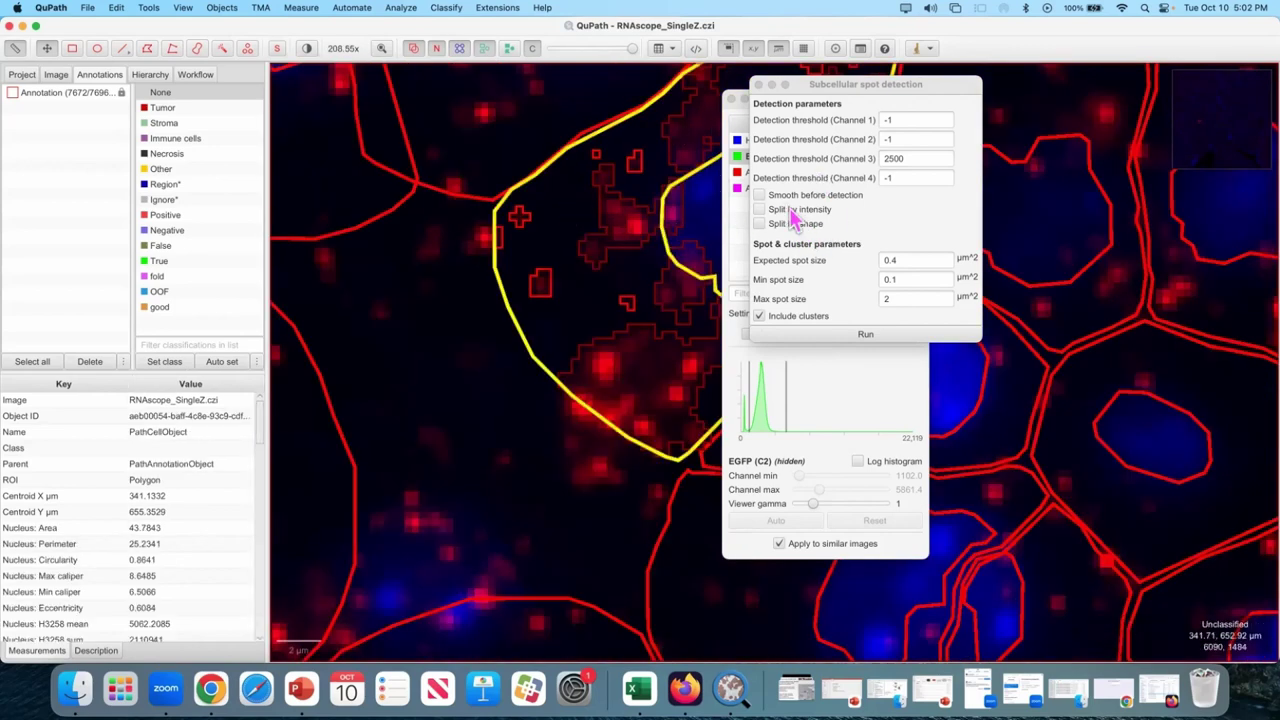
Step: Rerun Channel 3 spot detection with Split by intensity enabled and zoom in on the split spots
left_click(788, 211)
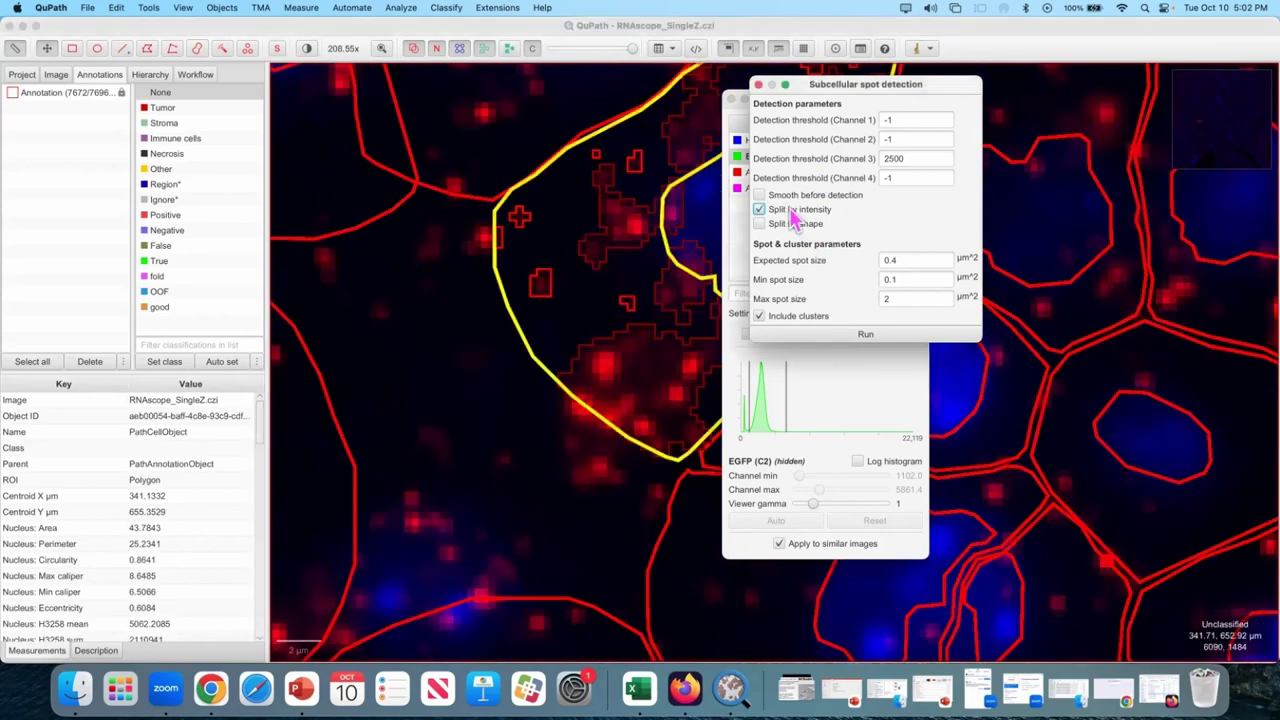
left_click(870, 335)
scroll(613, 373, "up", 5)
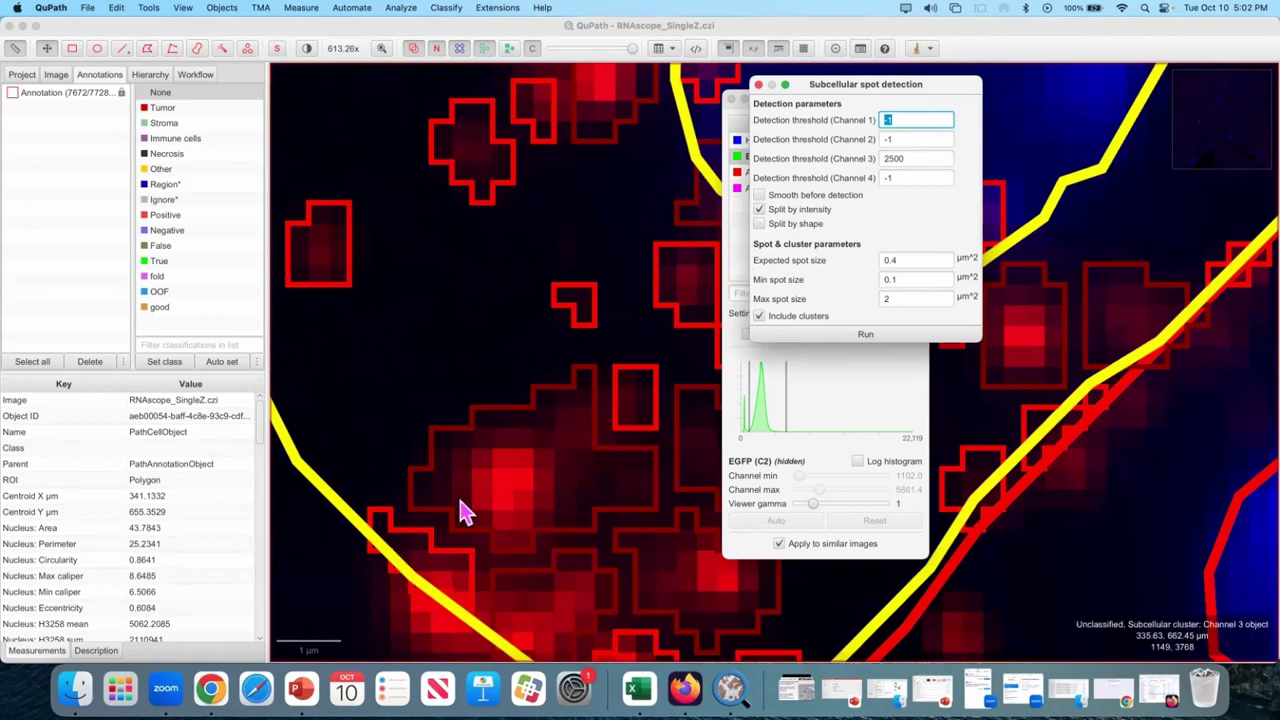
scroll(500, 329, "down", 10)
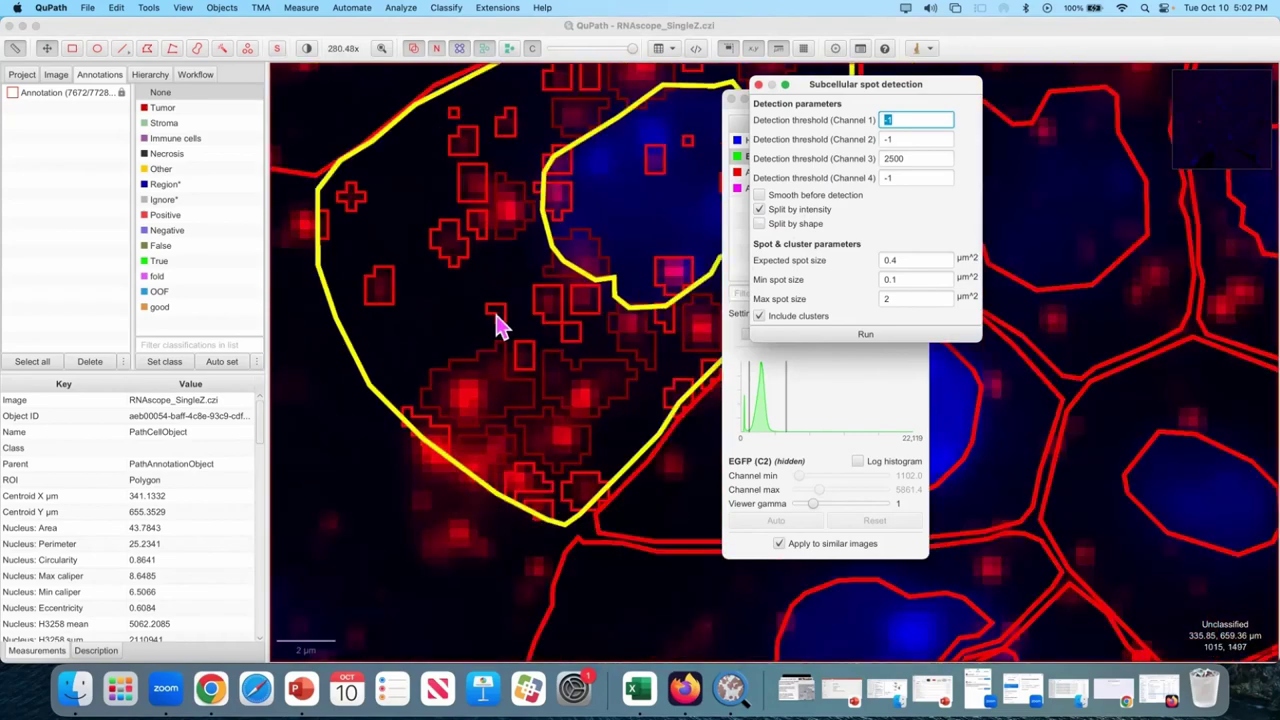
Step: Turn off Split by intensity and rerun, then enable Split by shape and rerun on the test cell
left_click(761, 211)
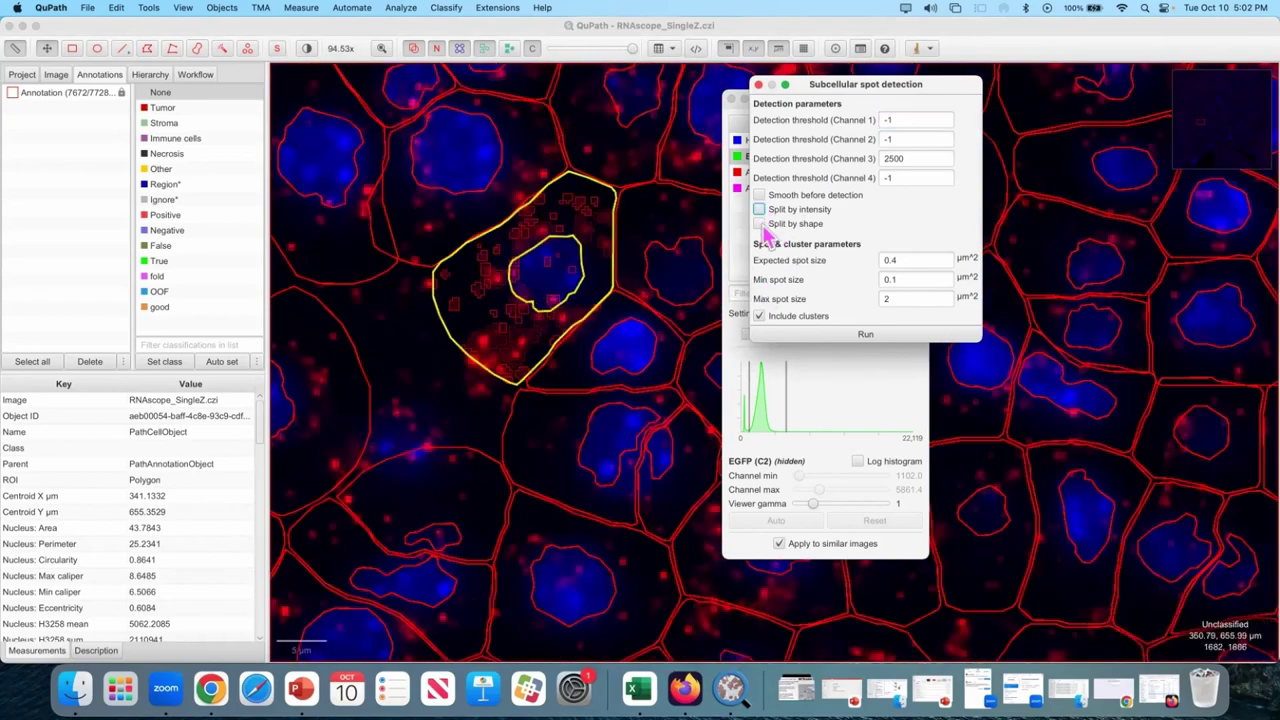
left_click(810, 334)
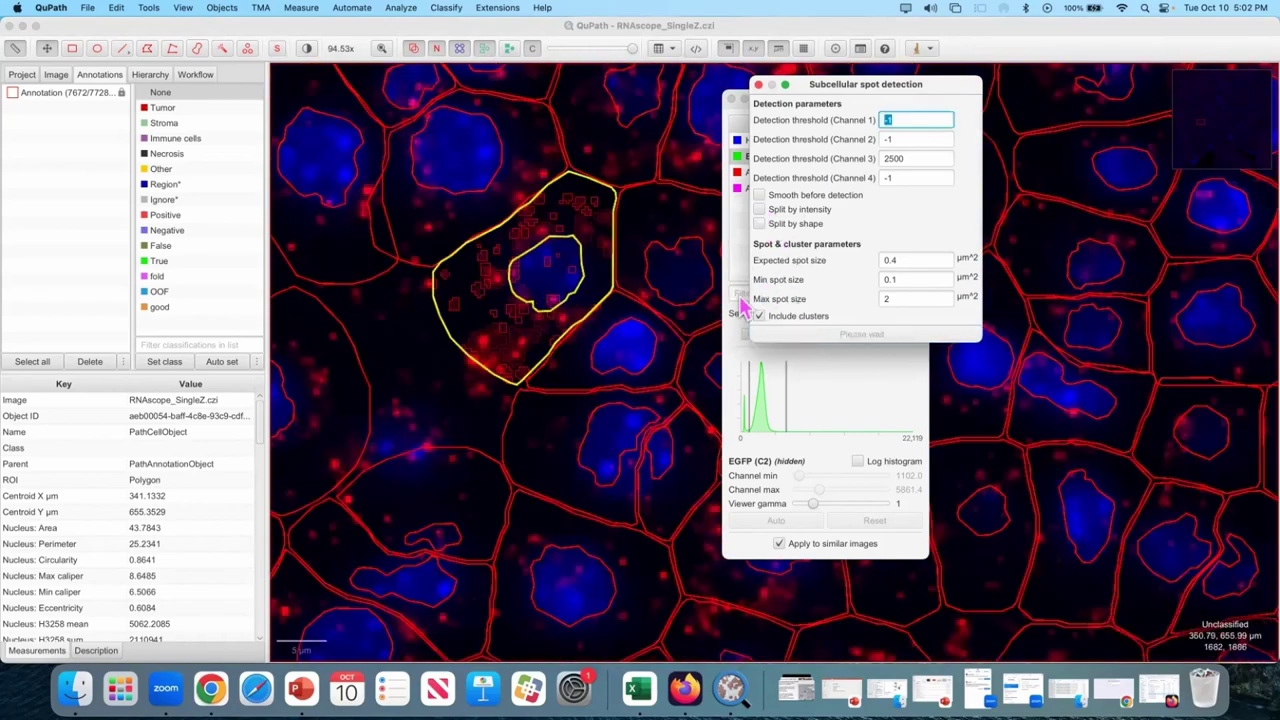
left_click(805, 224)
scroll(546, 262, "up", 5)
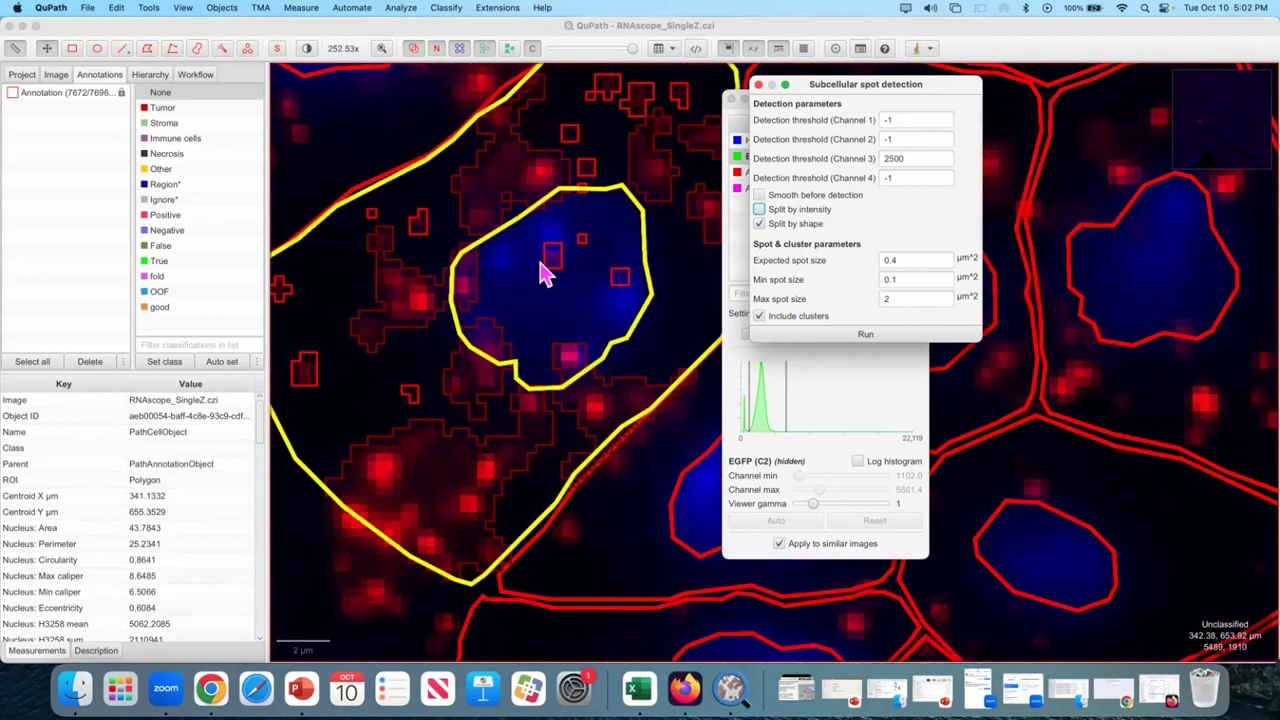
left_click(845, 335)
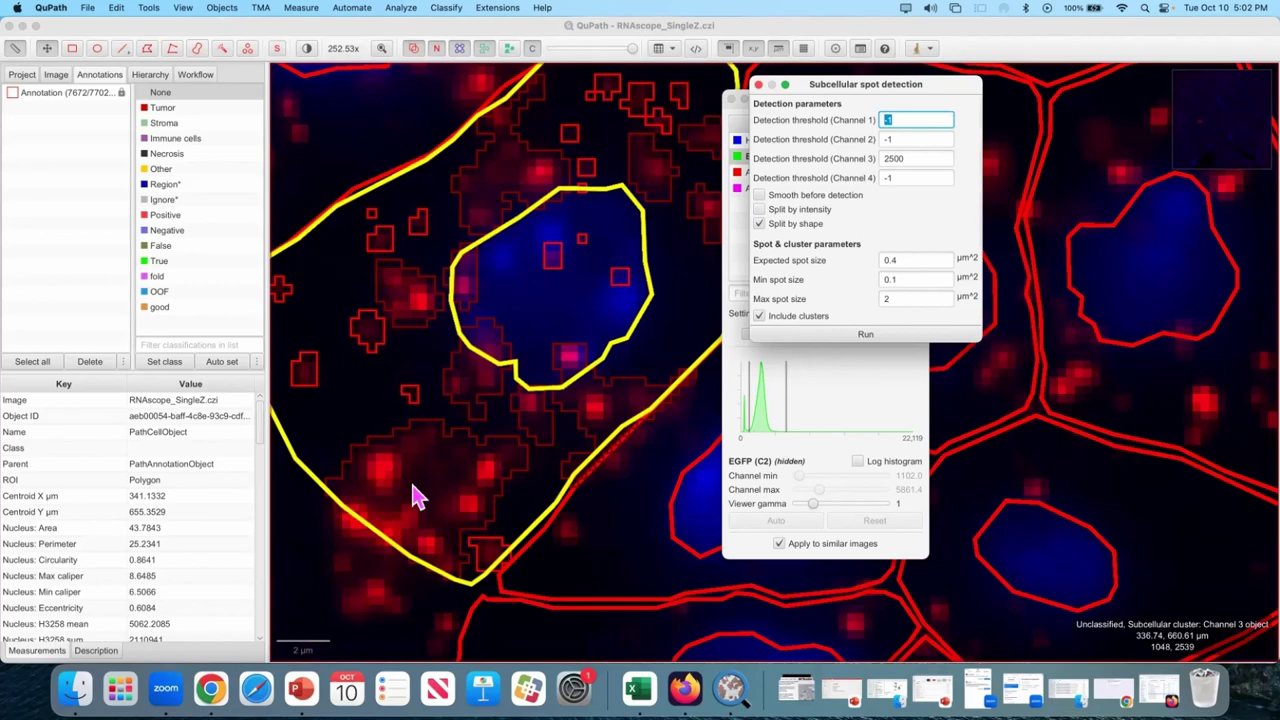
scroll(440, 480, "up", 2)
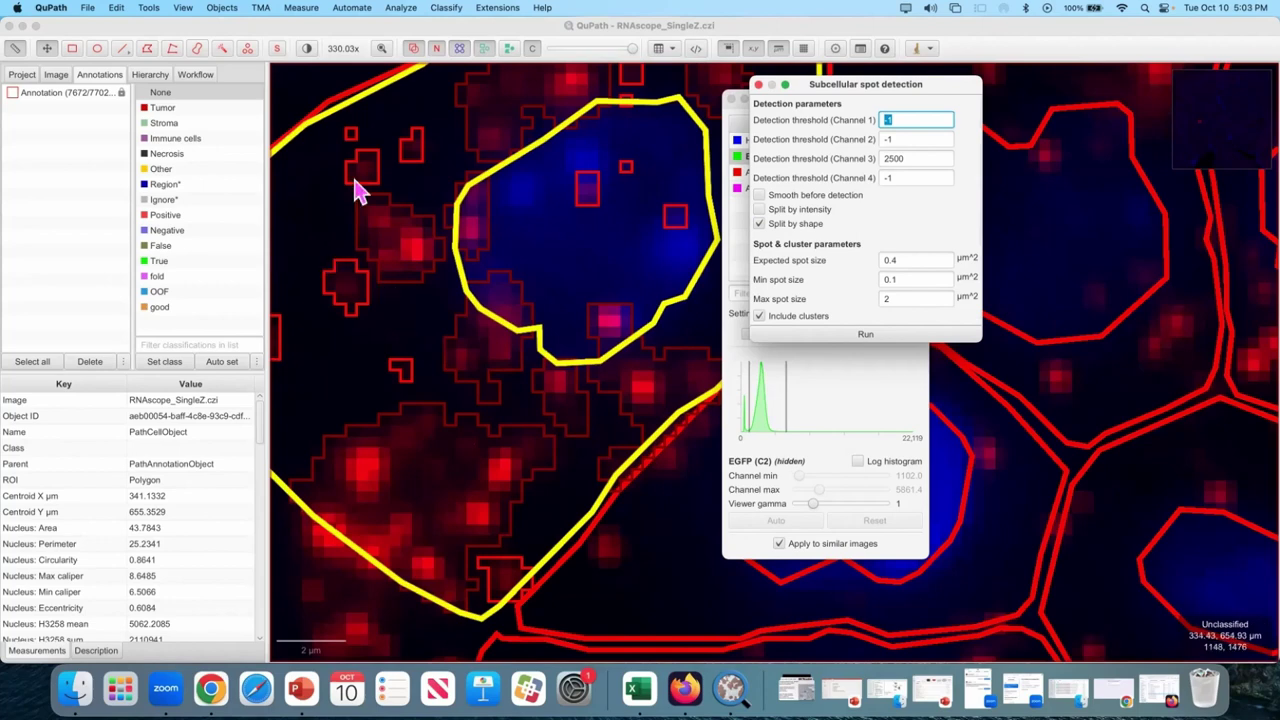
Step: Enable Split by intensity as well and rerun detection with both splitting options
left_click(800, 210)
left_click(855, 325)
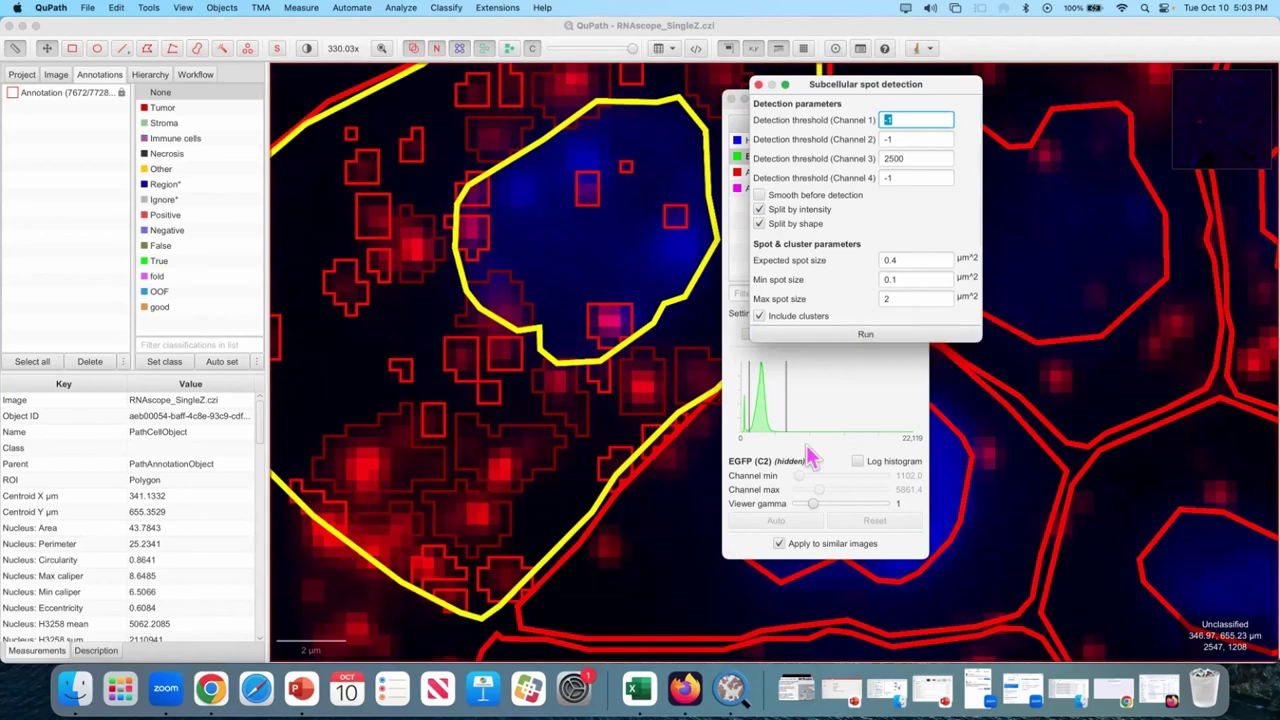
scroll(475, 290, "down", 3)
scroll(455, 205, "up", 3)
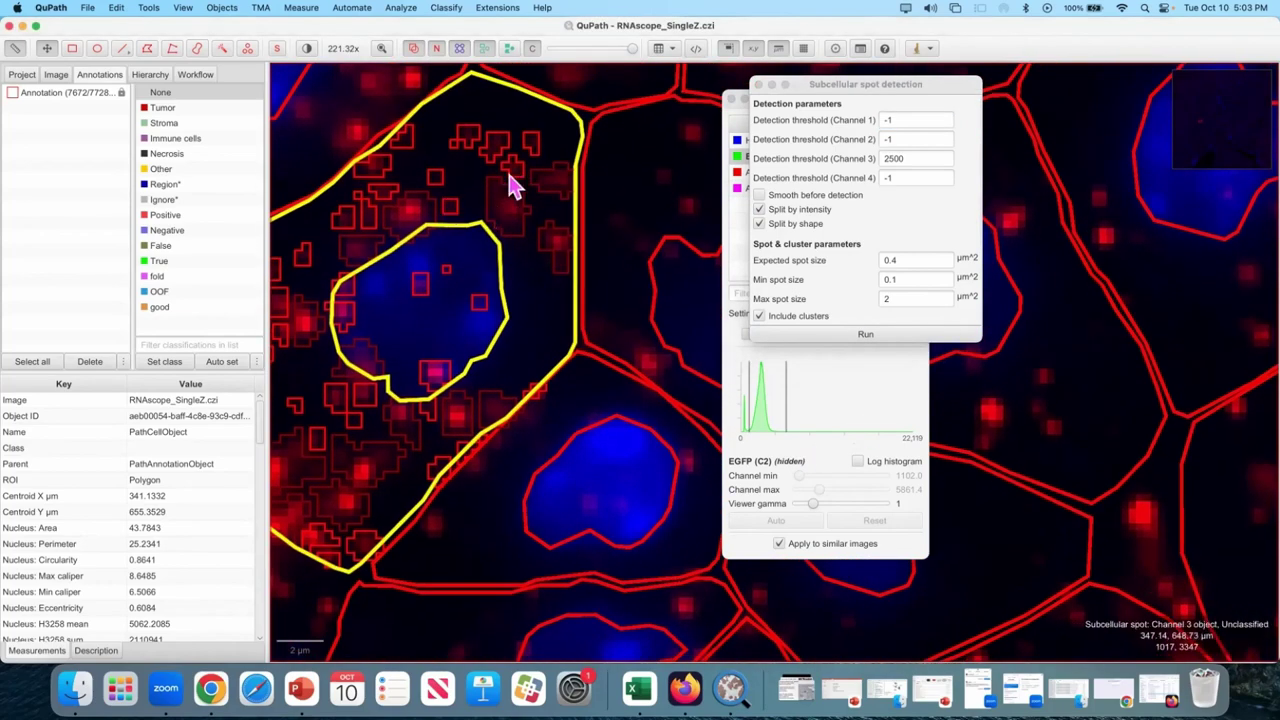
scroll(535, 130, "down", 3)
scroll(535, 130, "left", 2)
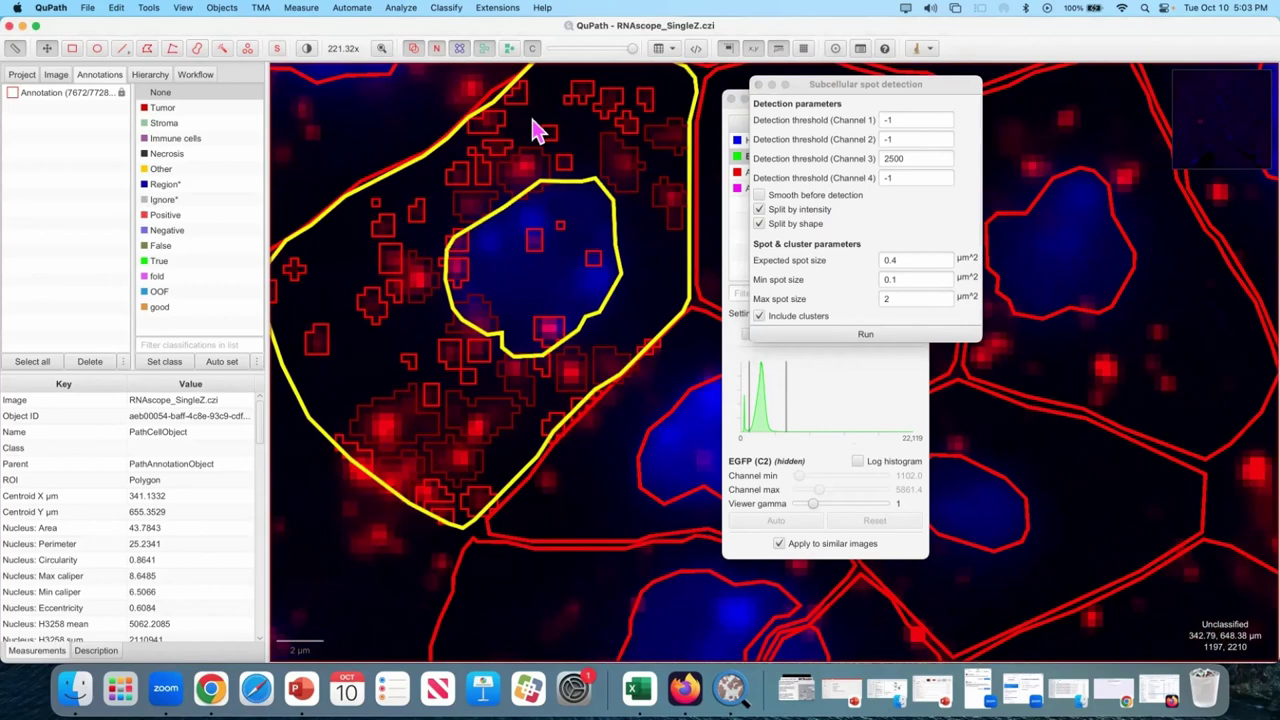
scroll(535, 130, "up", 3)
scroll(443, 277, "down", 2)
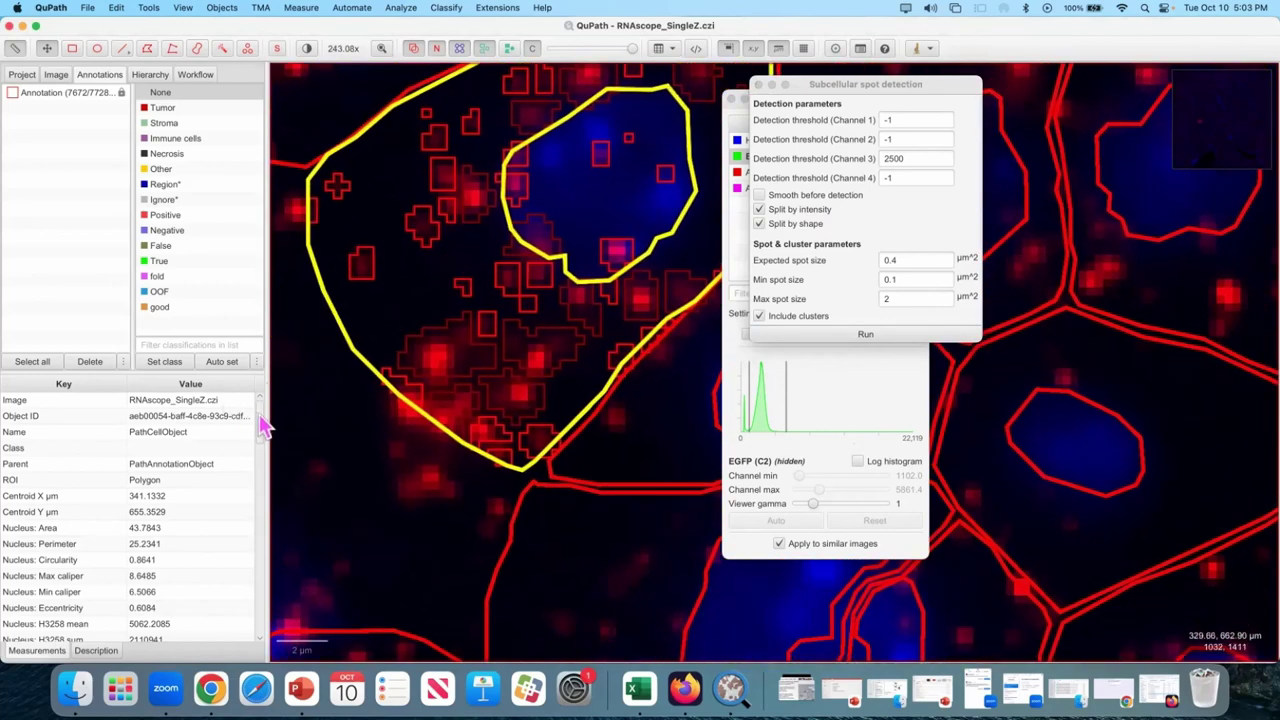
Step: Rerun Channel 3 detection with Include clusters unchecked and check the maximum spot size setting
left_click(780, 316)
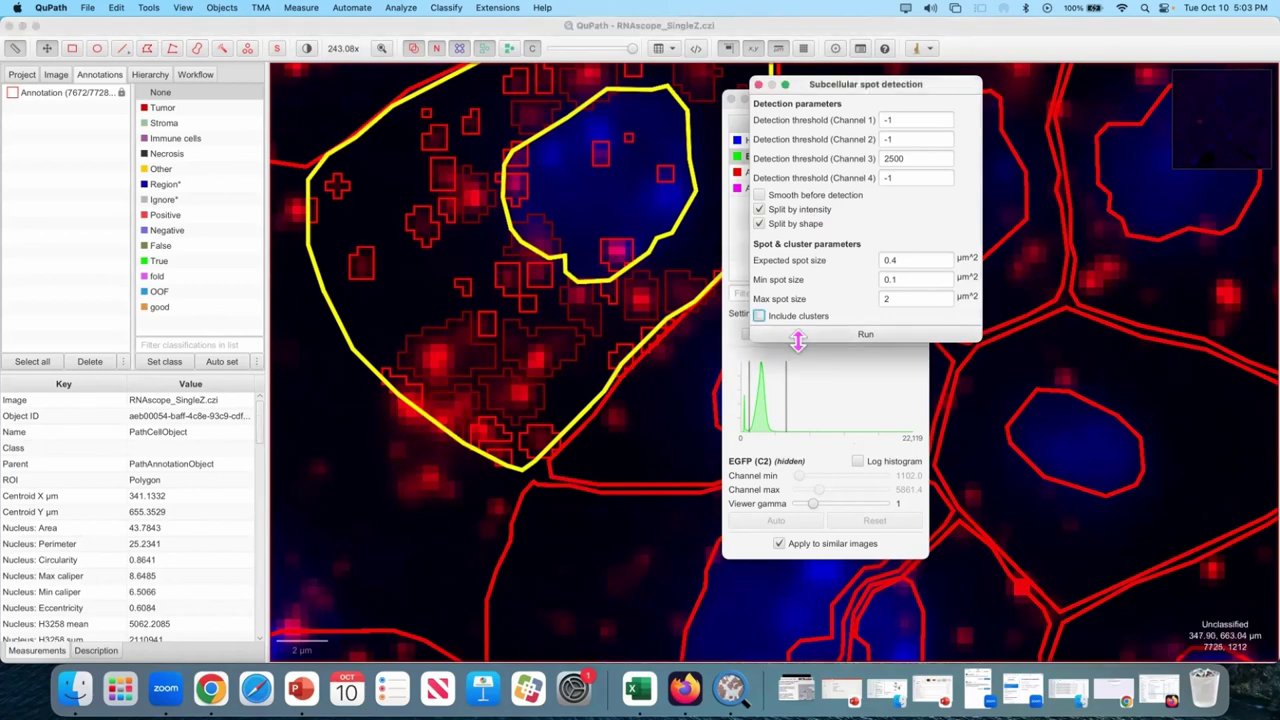
left_click(795, 336)
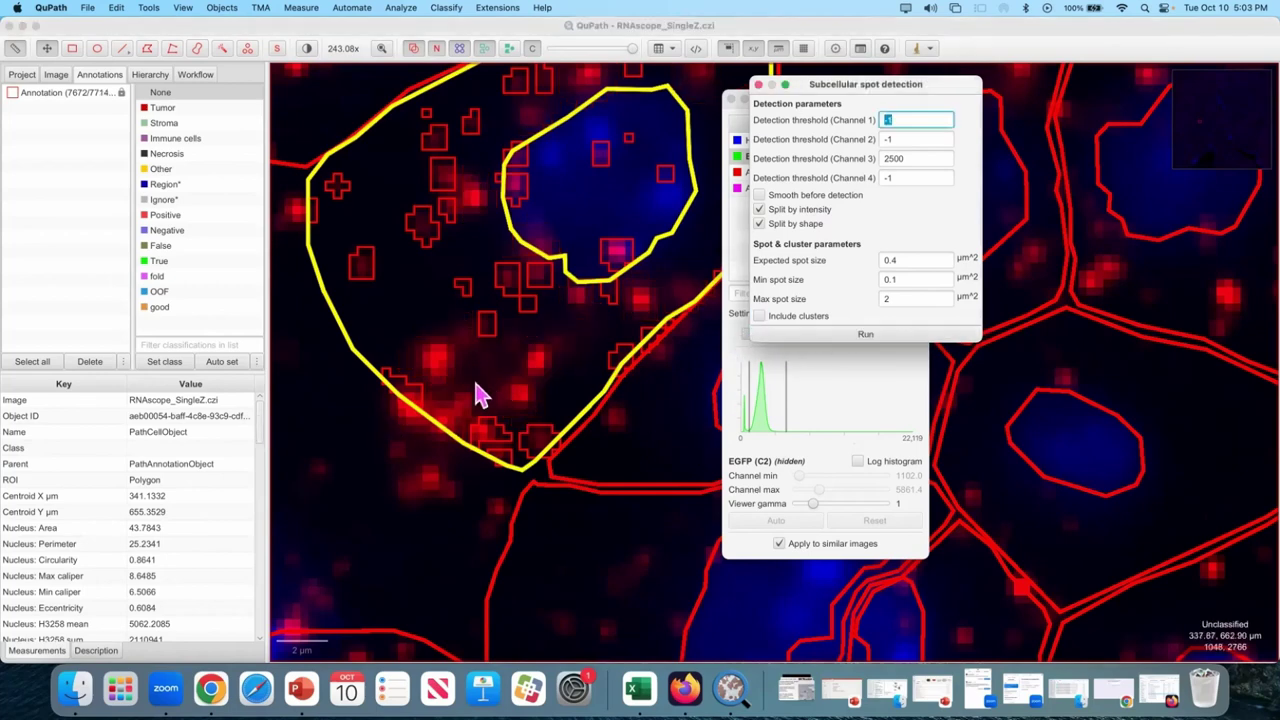
left_click(903, 292)
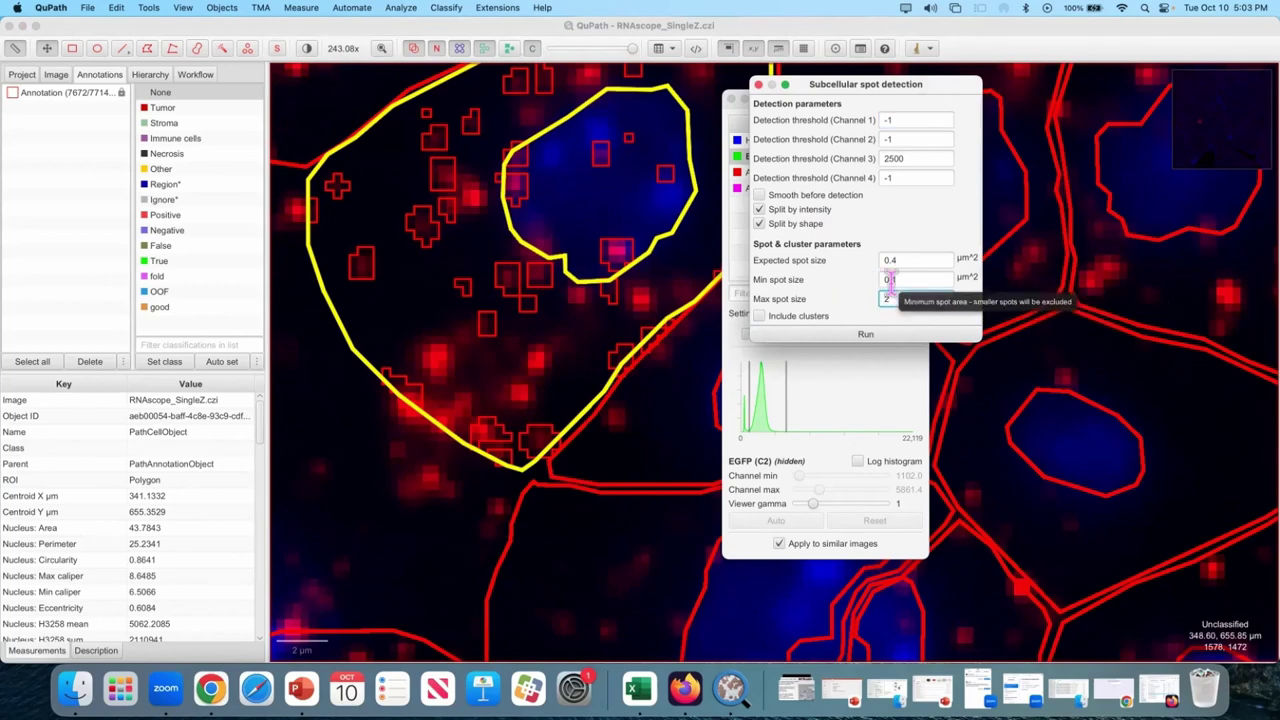
scroll(474, 251, "down", 5)
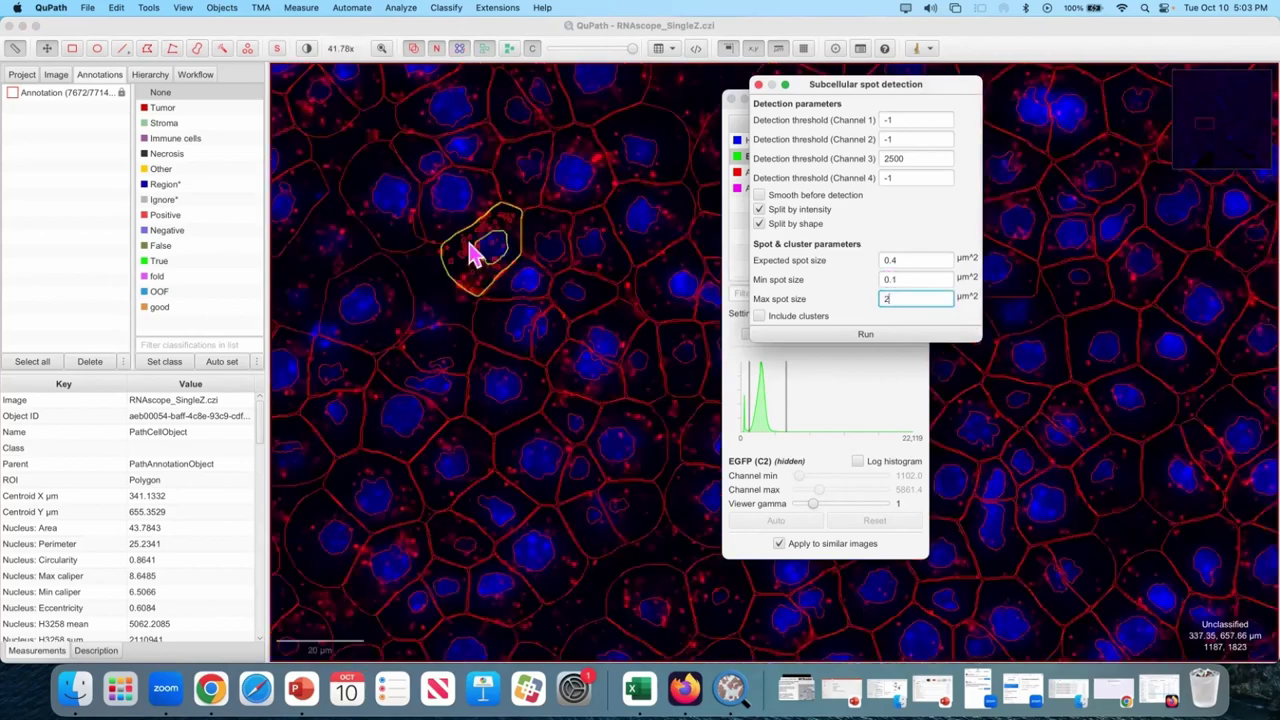
scroll(477, 257, "up", 2)
scroll(472, 280, "up", 5)
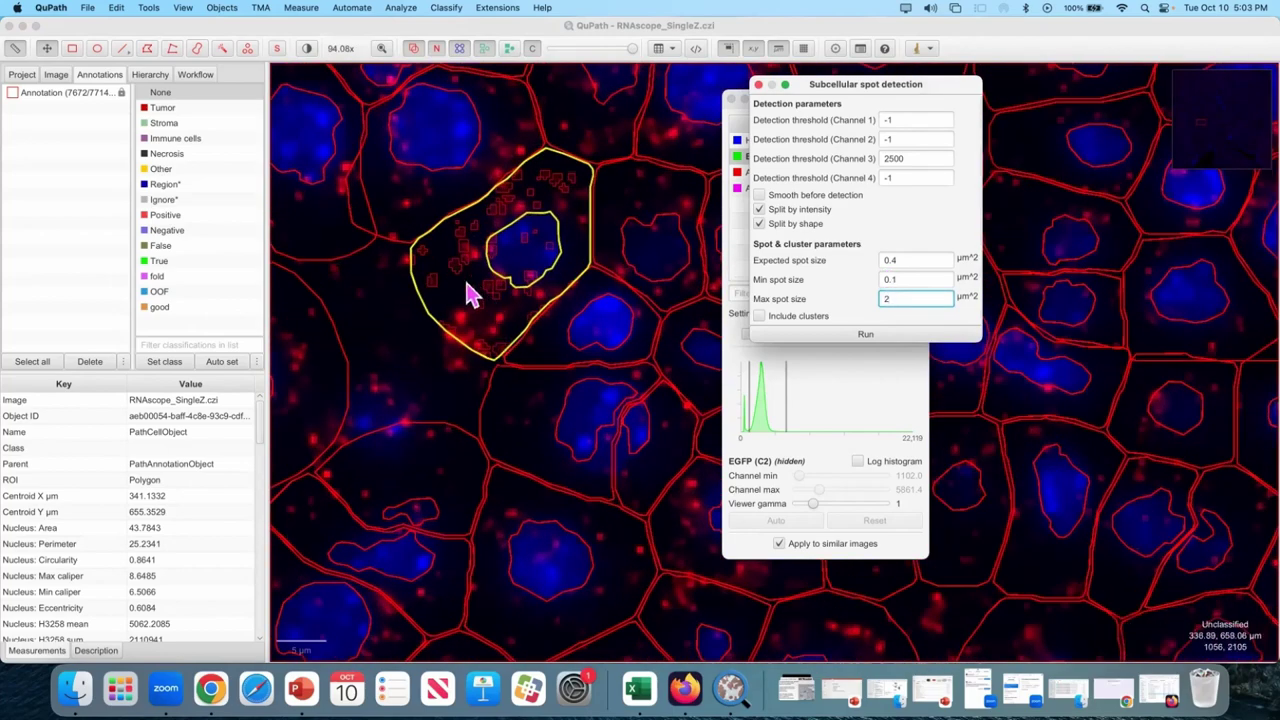
scroll(560, 410, "down", 2)
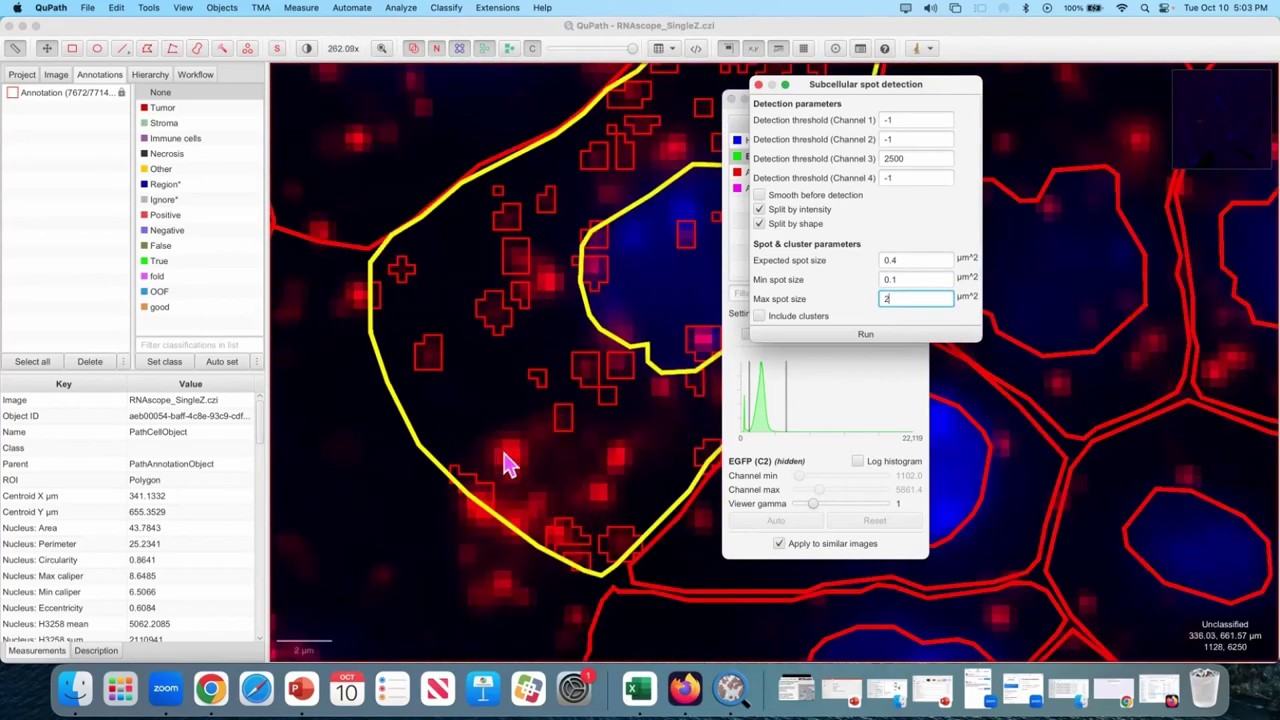
Step: Re-enable Include clusters and rerun detection with the 2 µm² maximum spot size
left_click(797, 318)
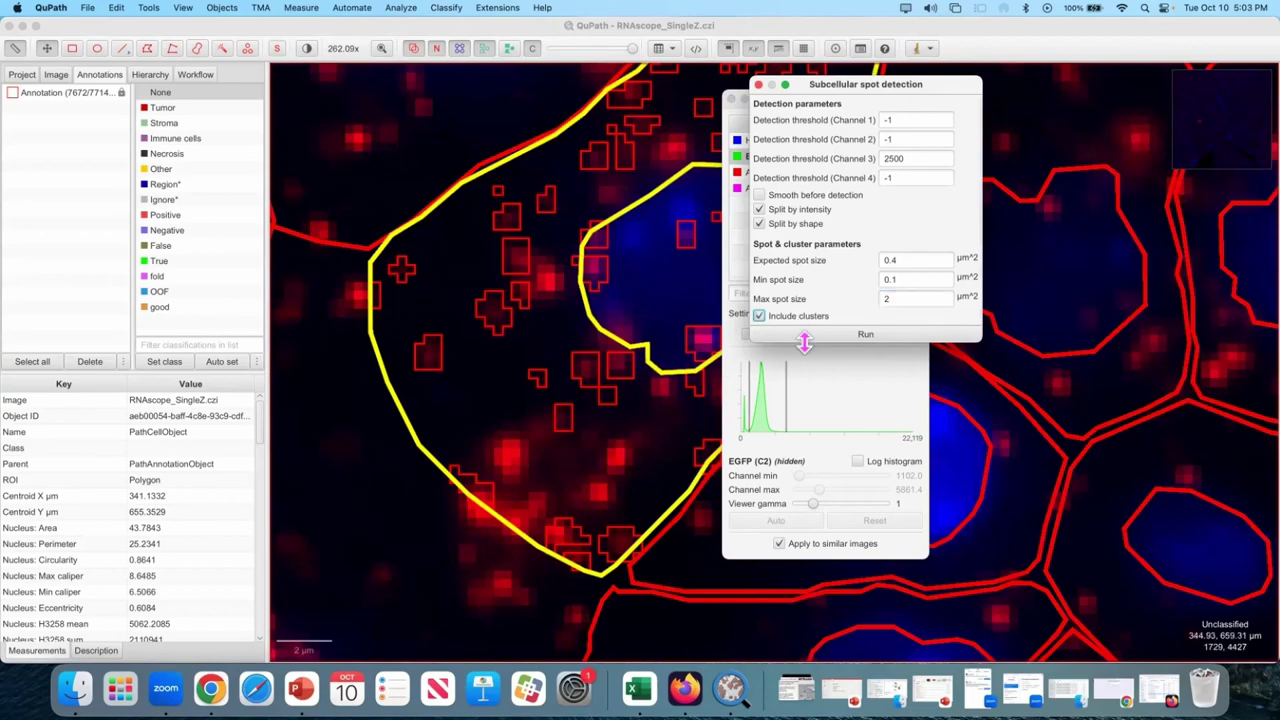
left_click(805, 335)
scroll(508, 320, "down", 2)
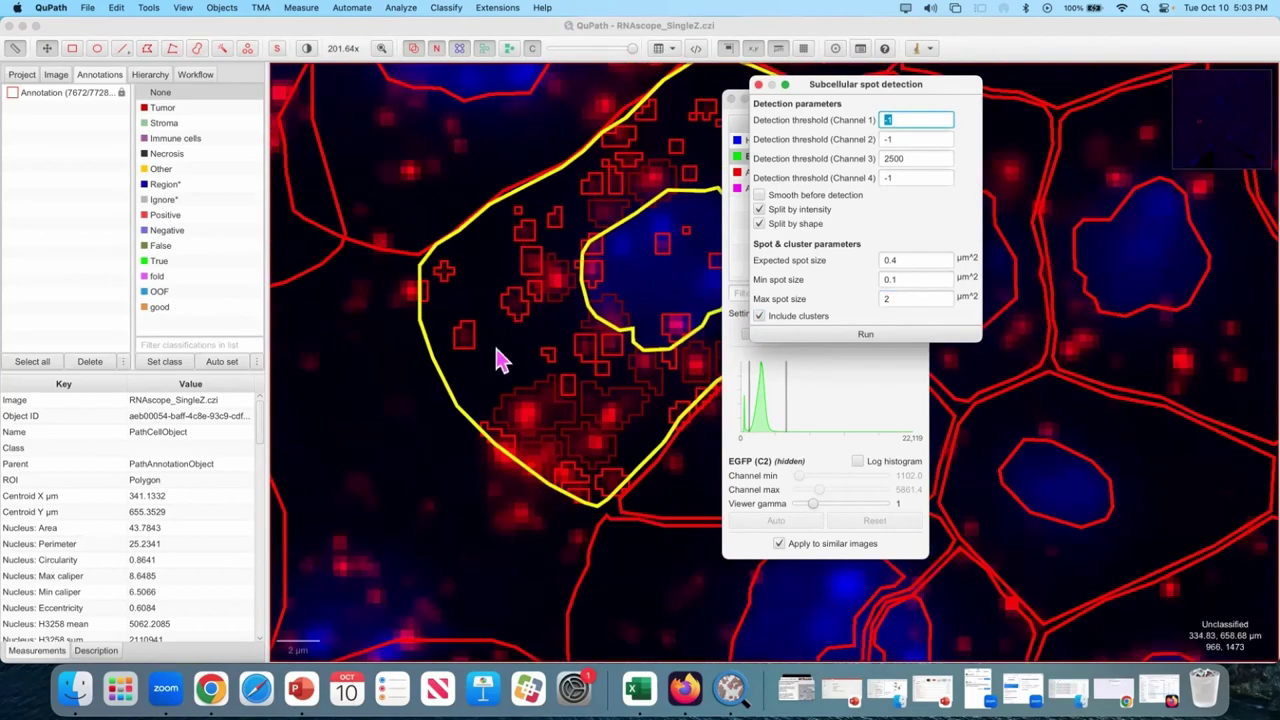
left_click(500, 358)
scroll(480, 315, "down", 5)
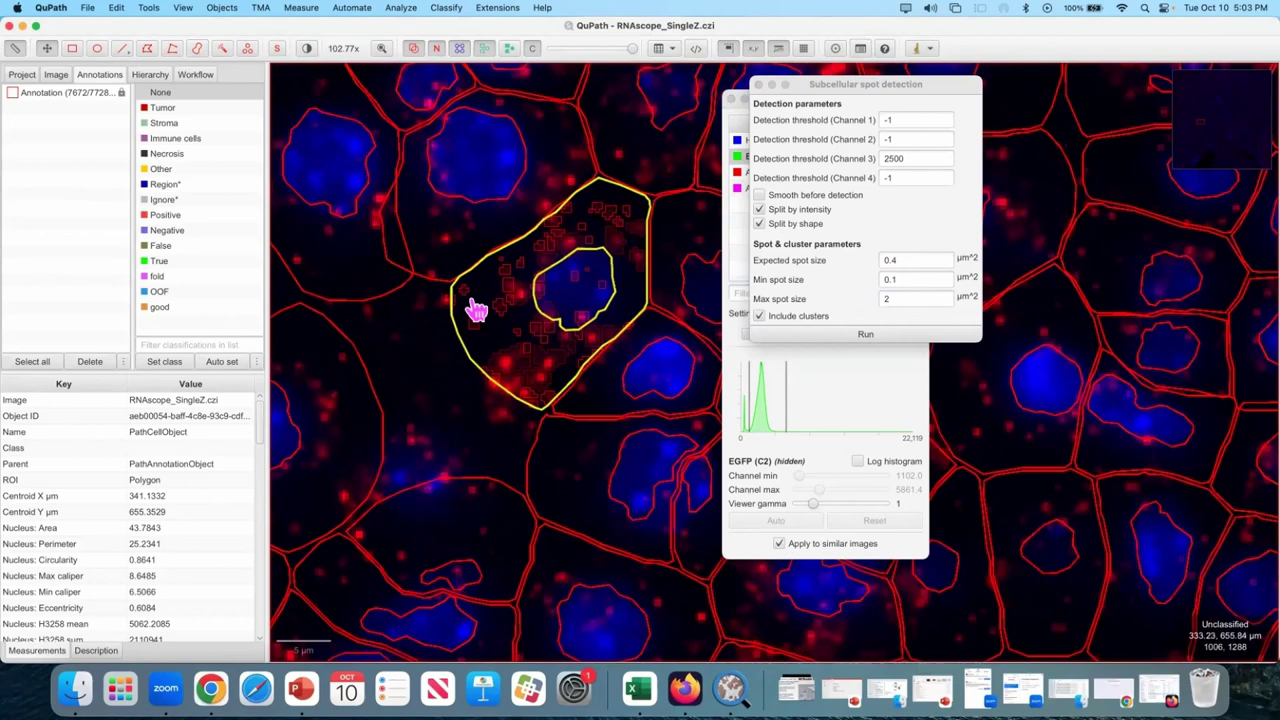
left_click_drag(265, 440, 255, 612)
scroll(130, 600, "down", 3)
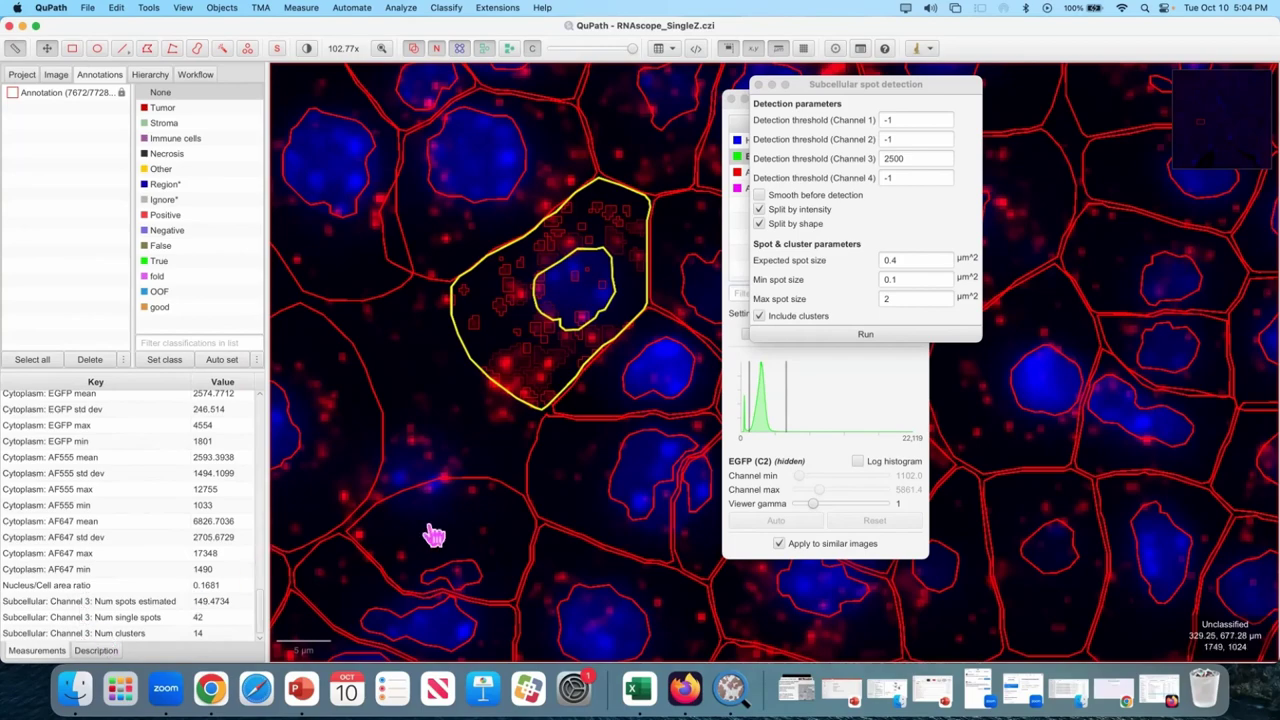
left_click(105, 618)
scroll(534, 344, "up", 3)
left_click_drag(534, 344, 463, 343)
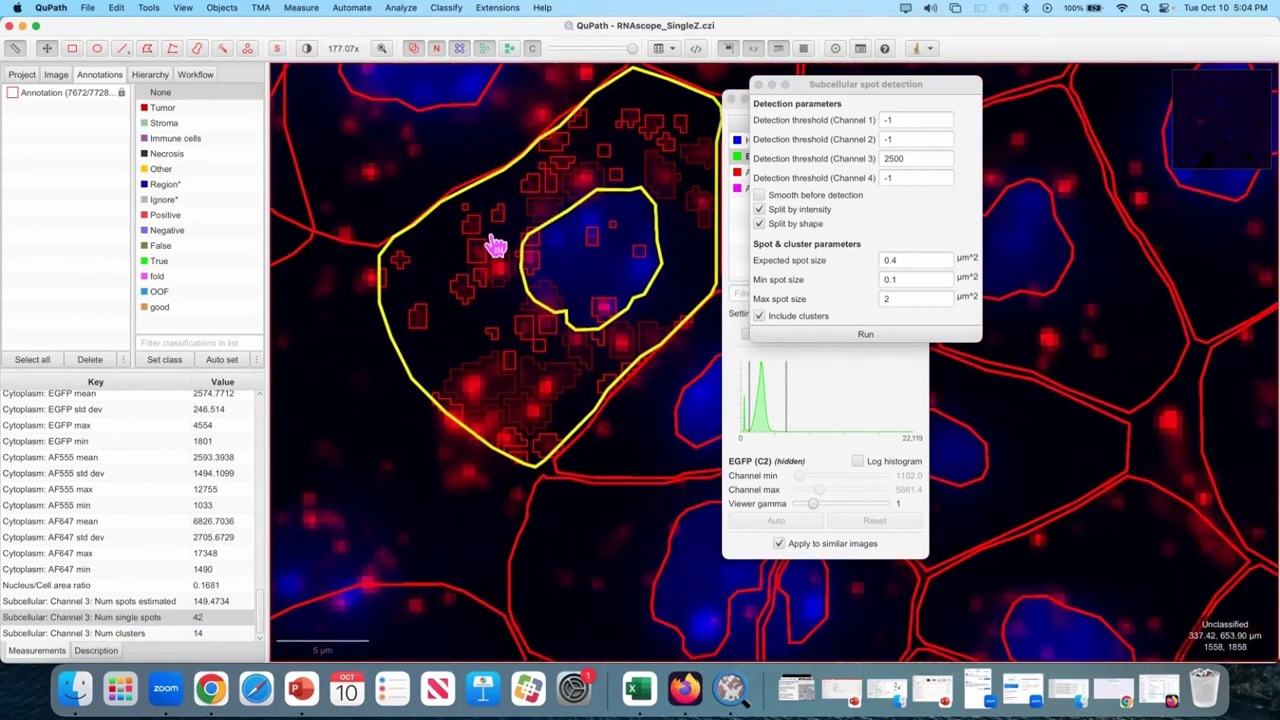
left_click_drag(534, 344, 451, 357)
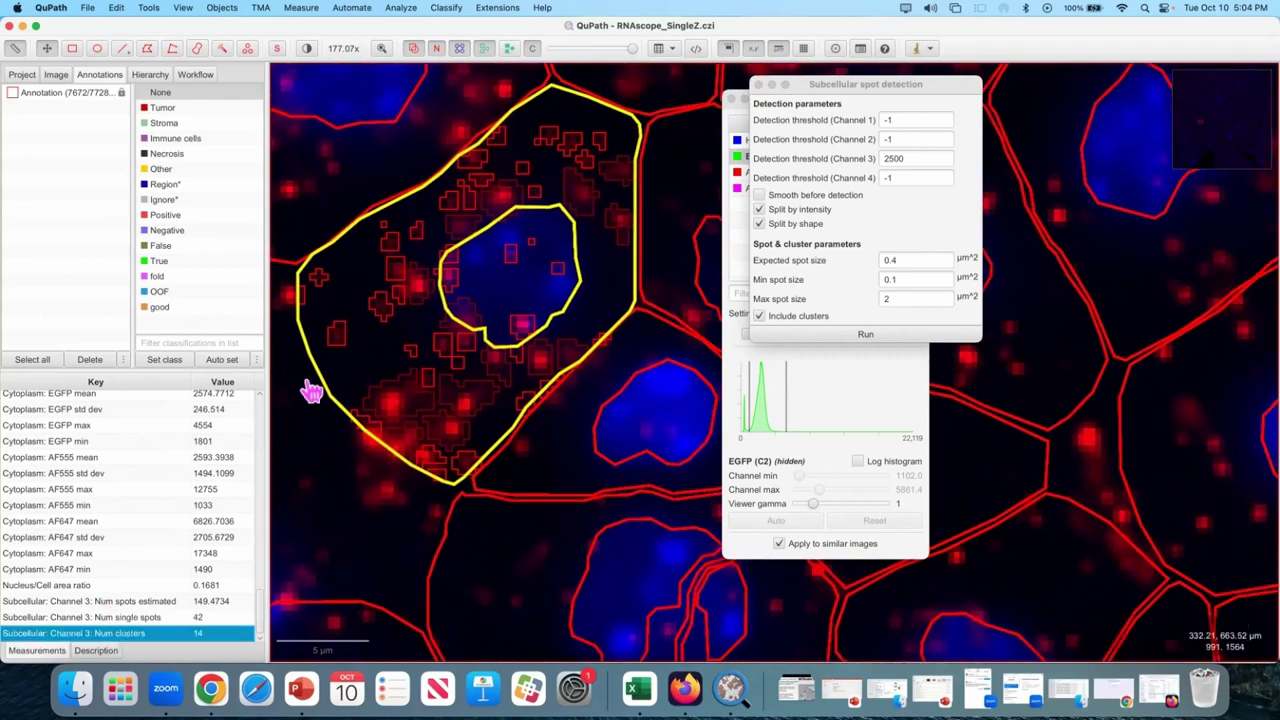
scroll(420, 410, "up", 3)
left_click(412, 418)
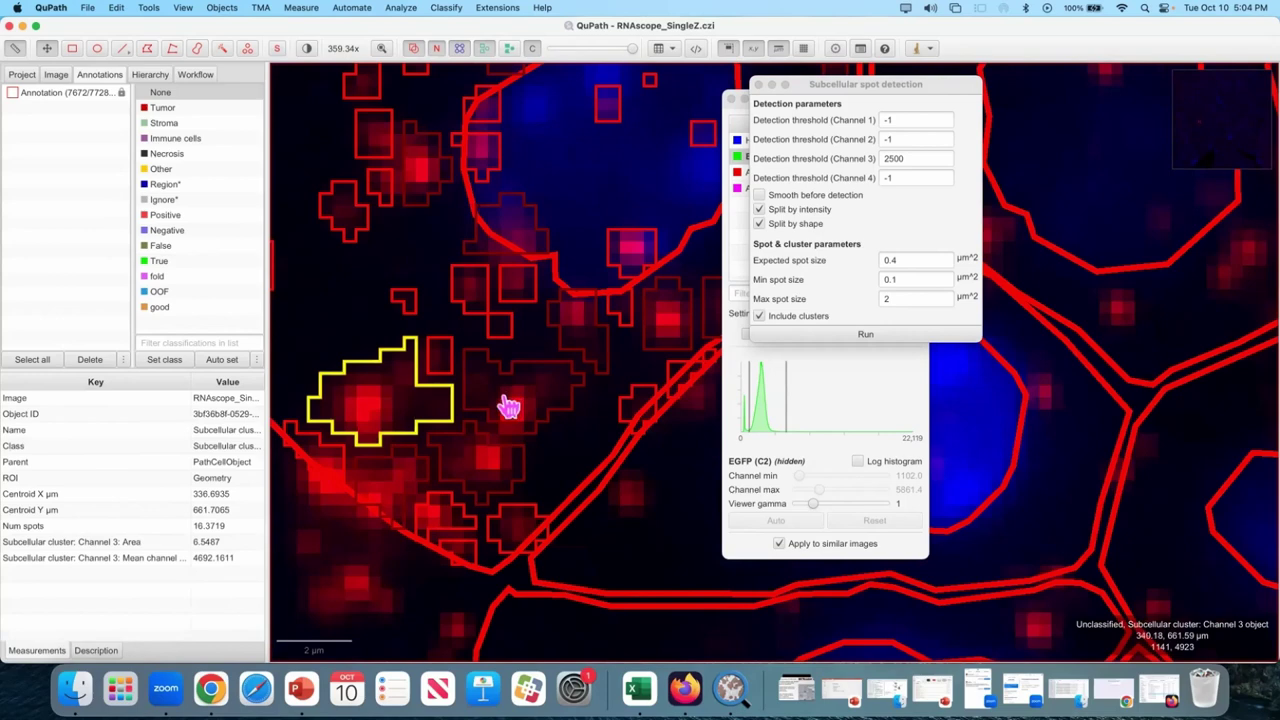
left_click(508, 406)
left_click(491, 457)
left_click(413, 490)
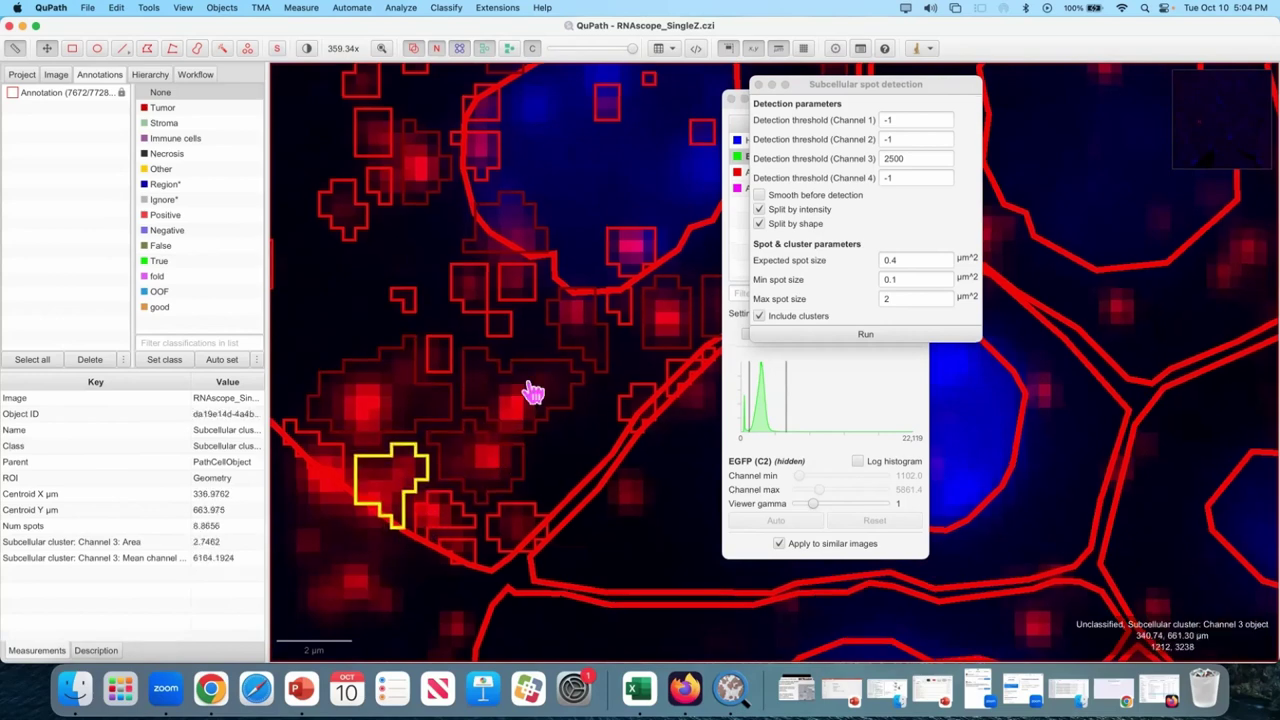
left_click(491, 413)
left_click(317, 310)
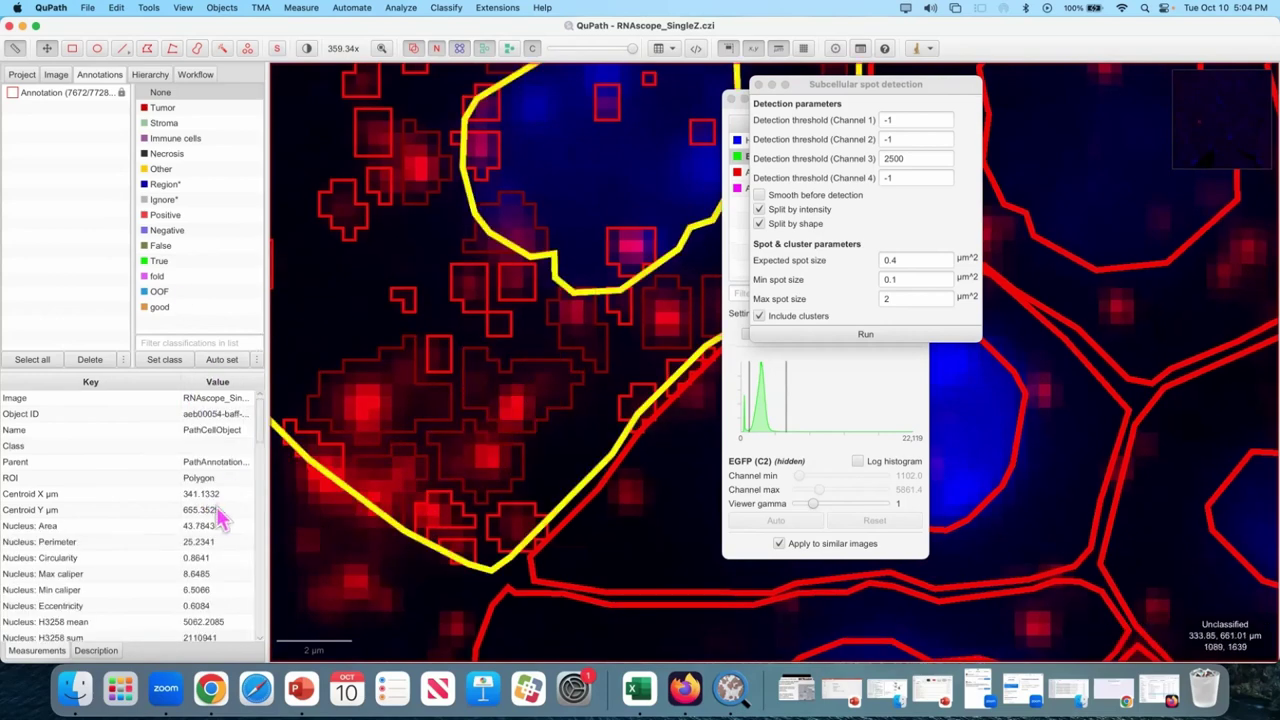
scroll(250, 578, "down", 10)
scroll(255, 600, "down", 10)
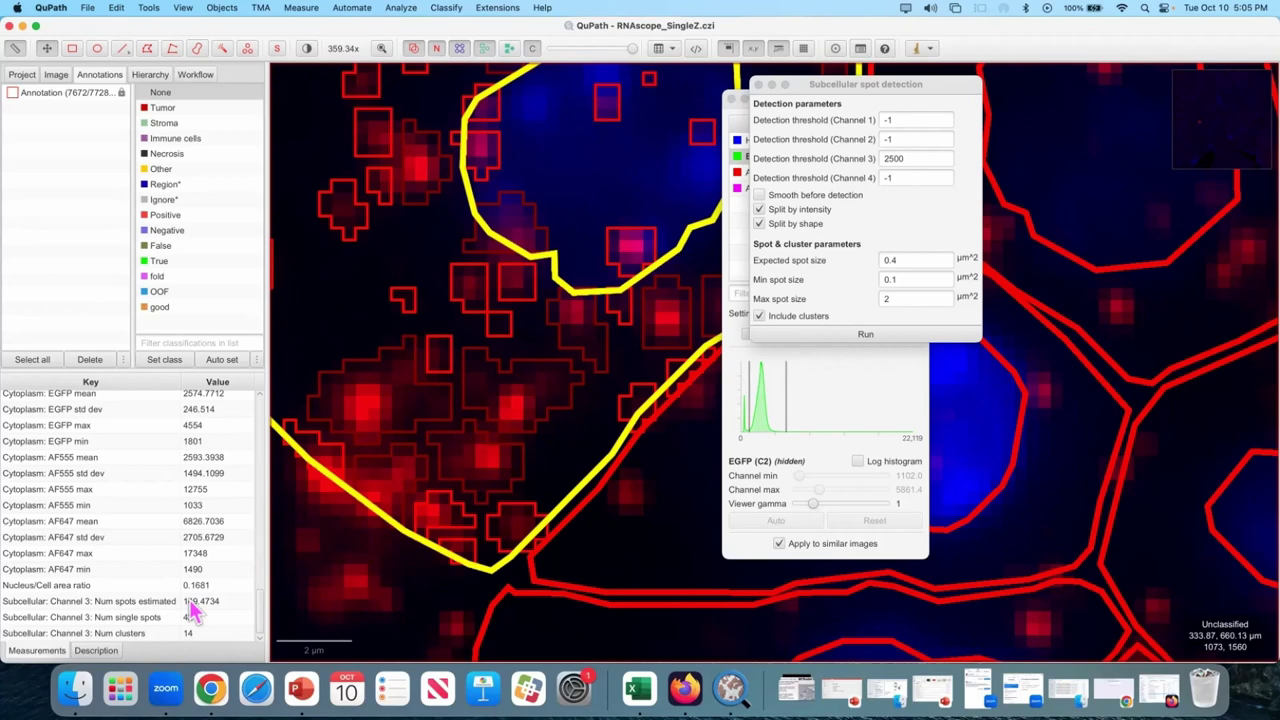
left_click(405, 420)
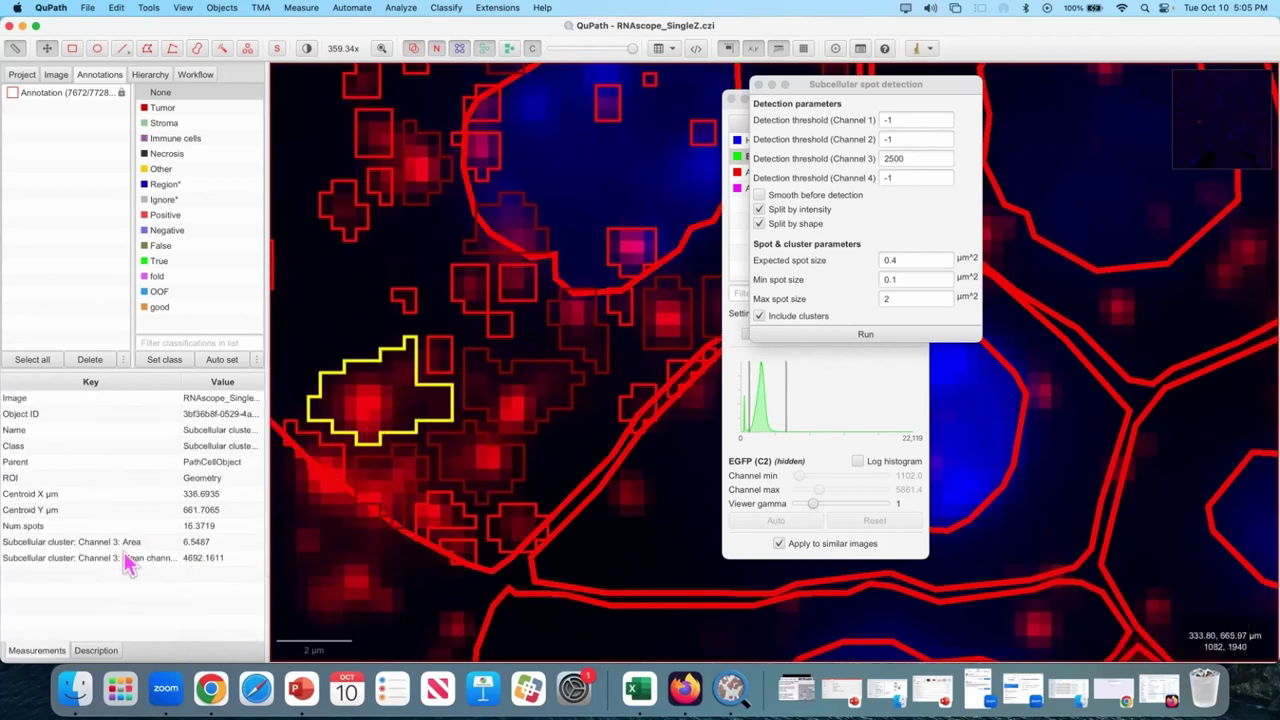
left_click(368, 304)
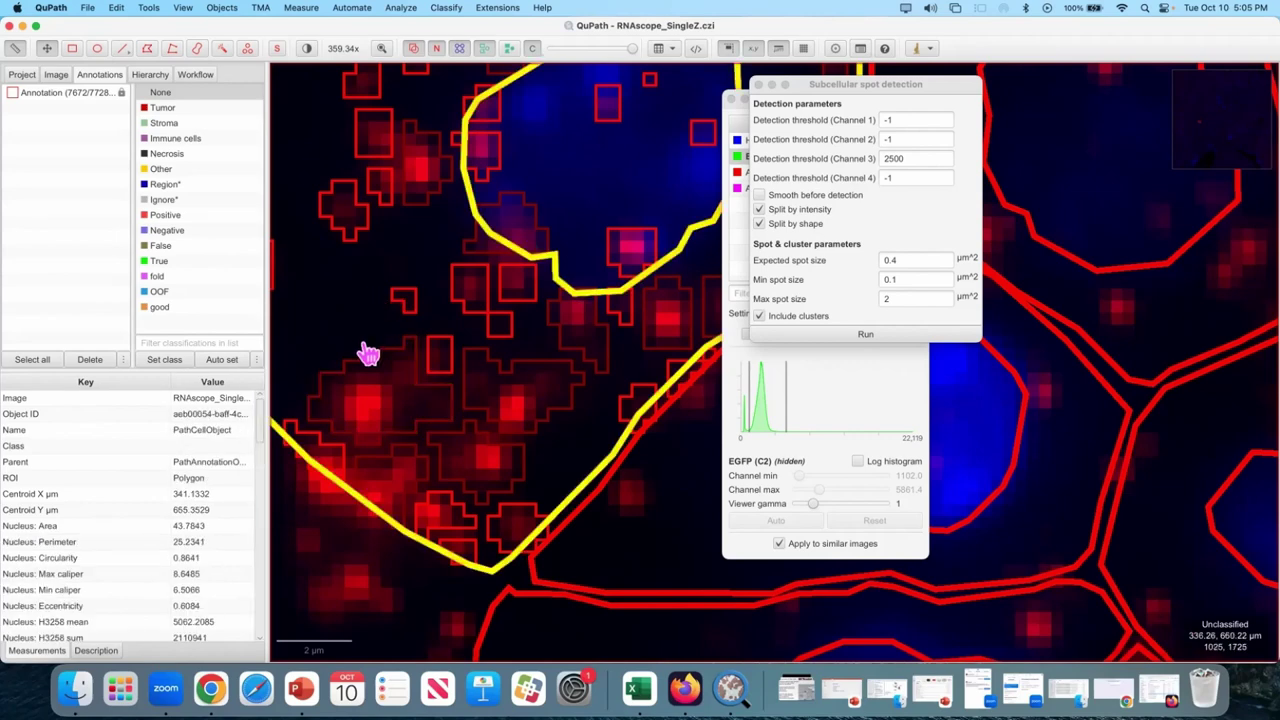
left_click(372, 393)
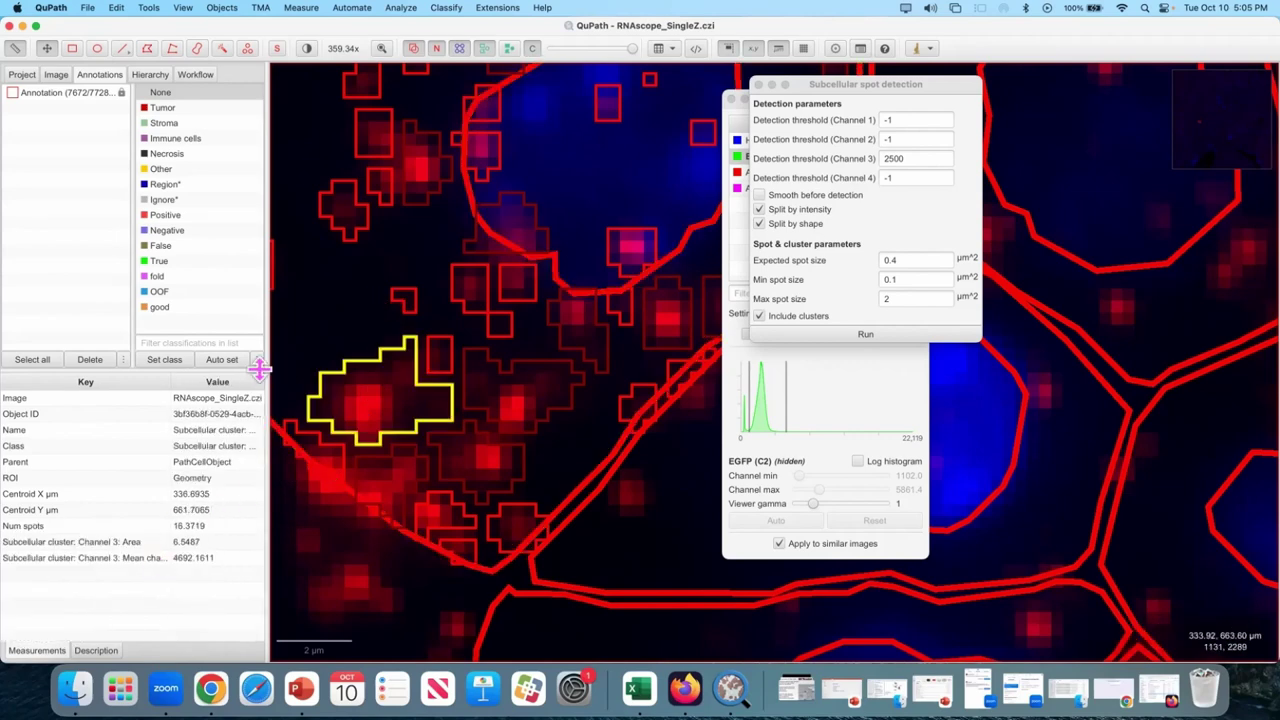
left_click(345, 352)
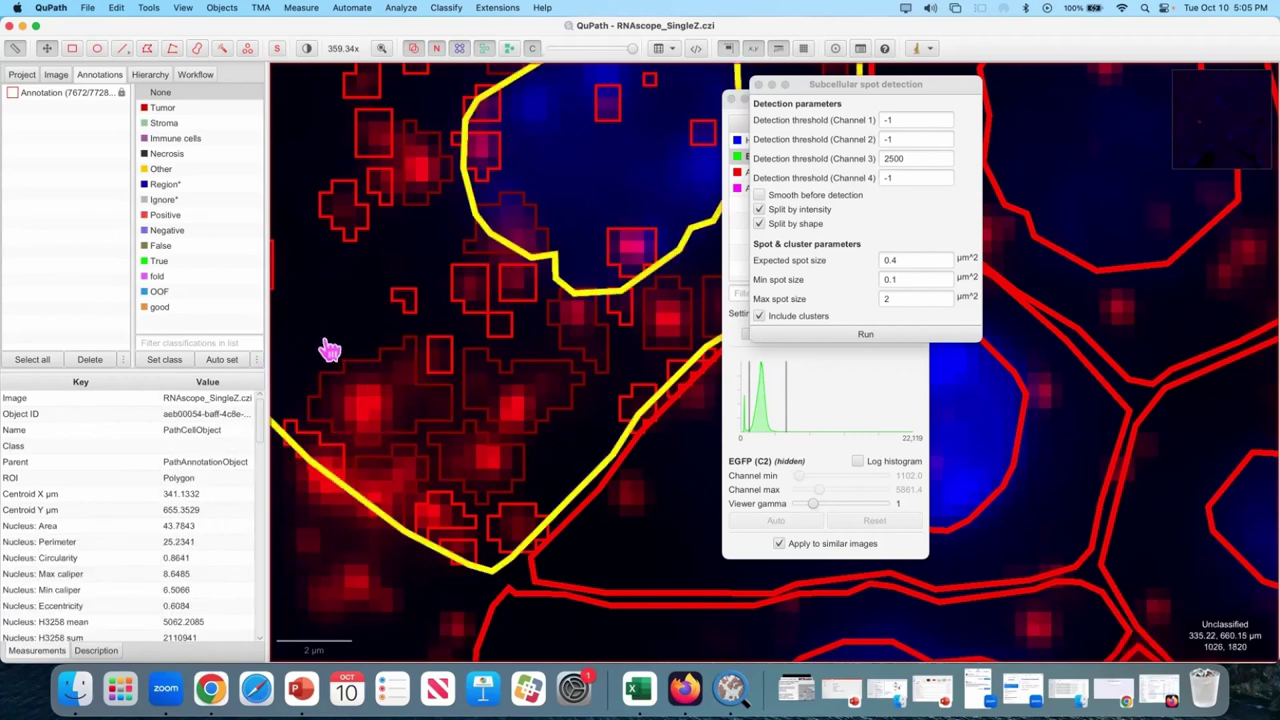
scroll(293, 220, "down", 1)
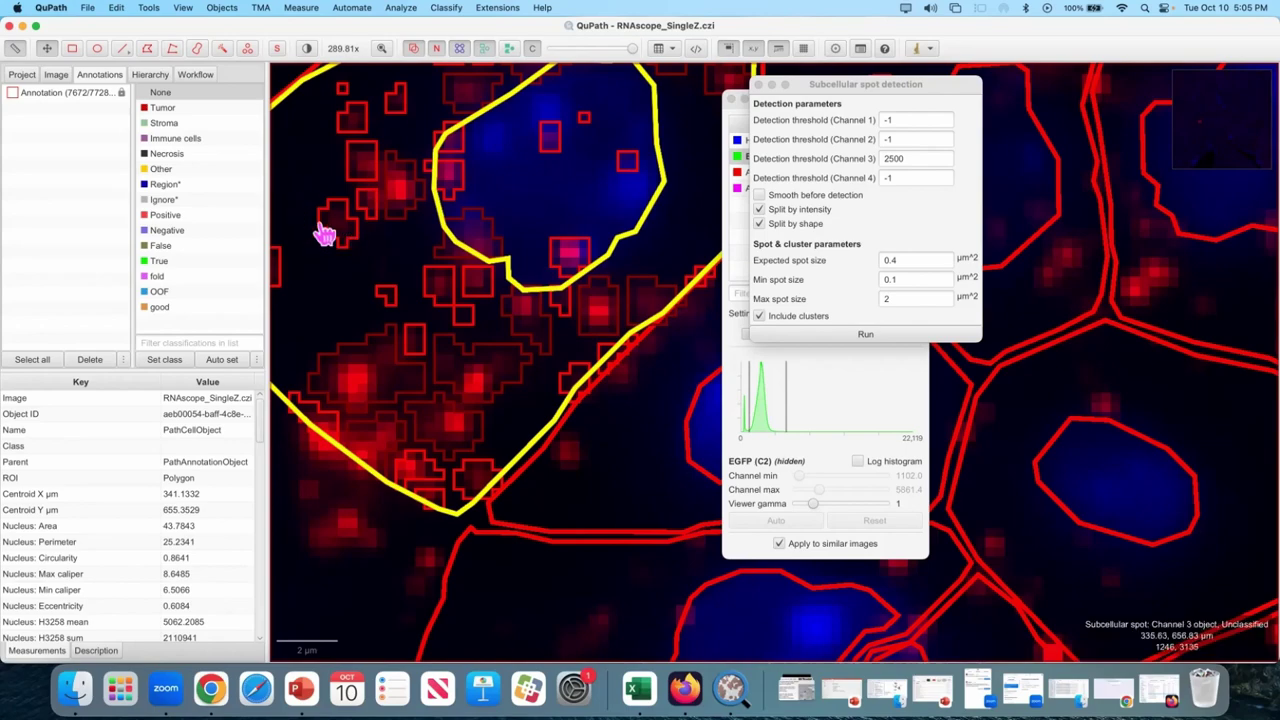
Step: Run spot detection with Process all set to Cells, giving 180696 spots and 28283 clusters
scroll(340, 270, "down", 15)
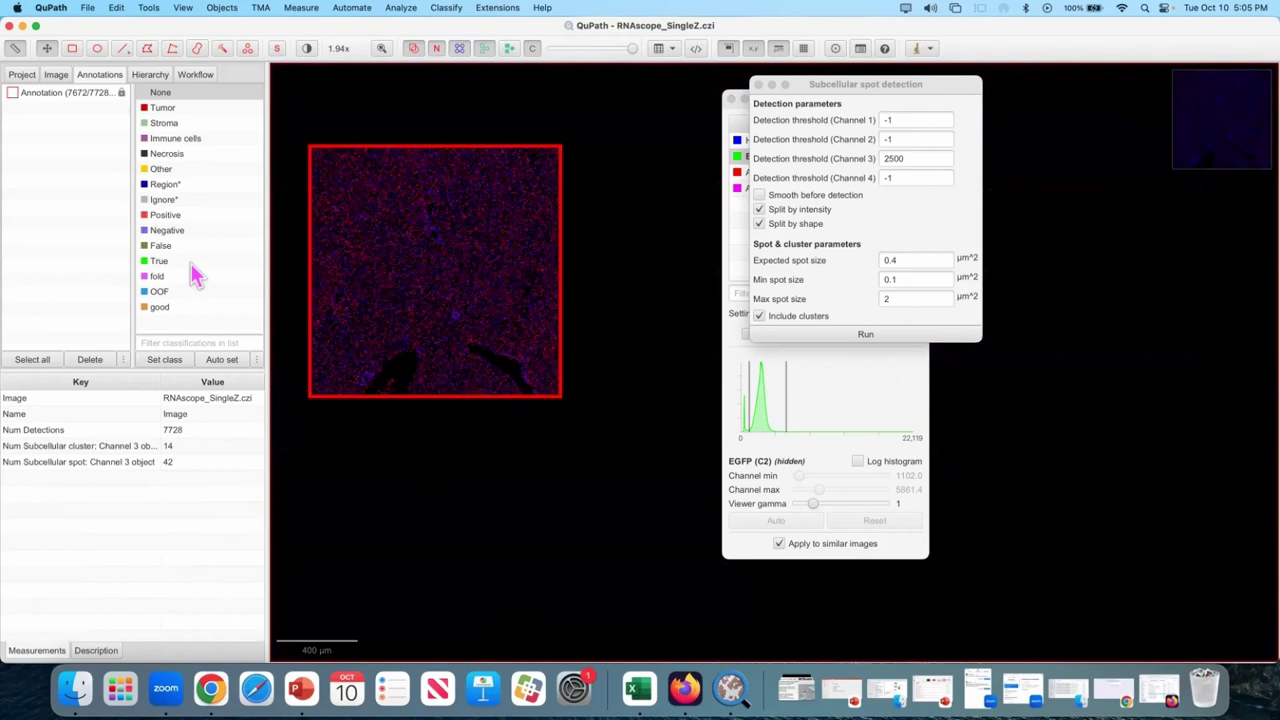
left_click(866, 334)
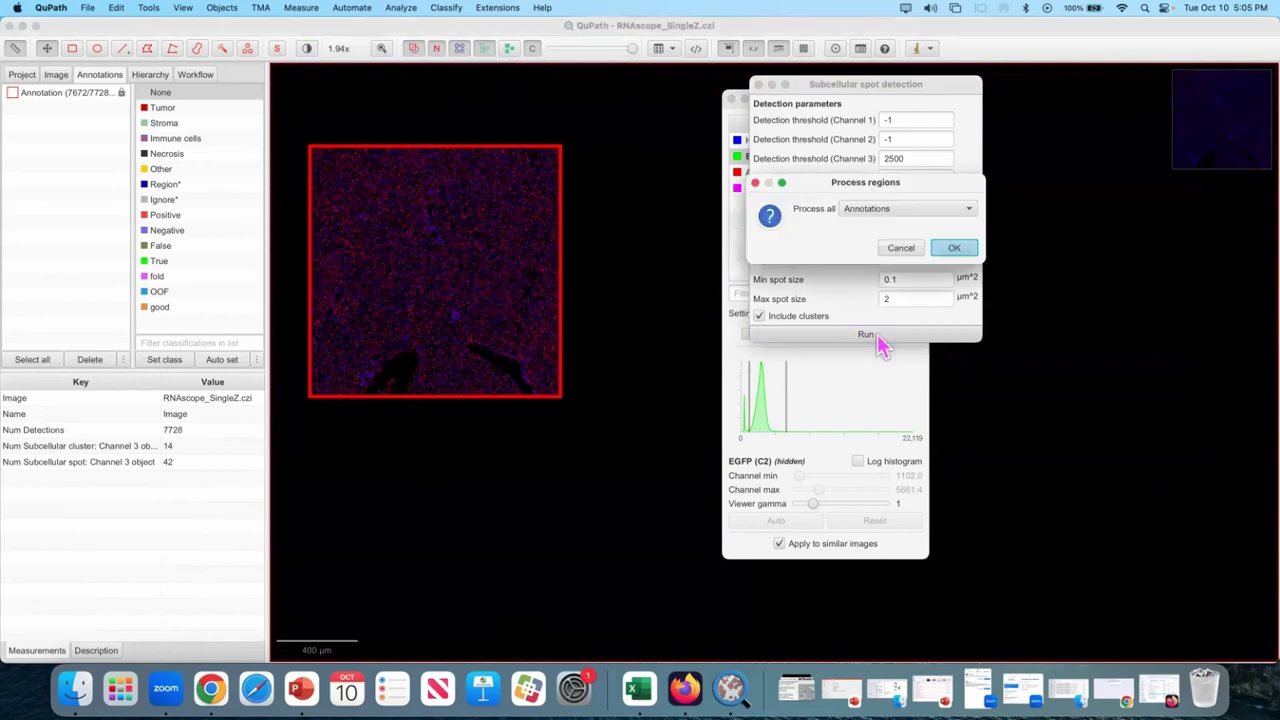
left_click(857, 208)
left_click(899, 244)
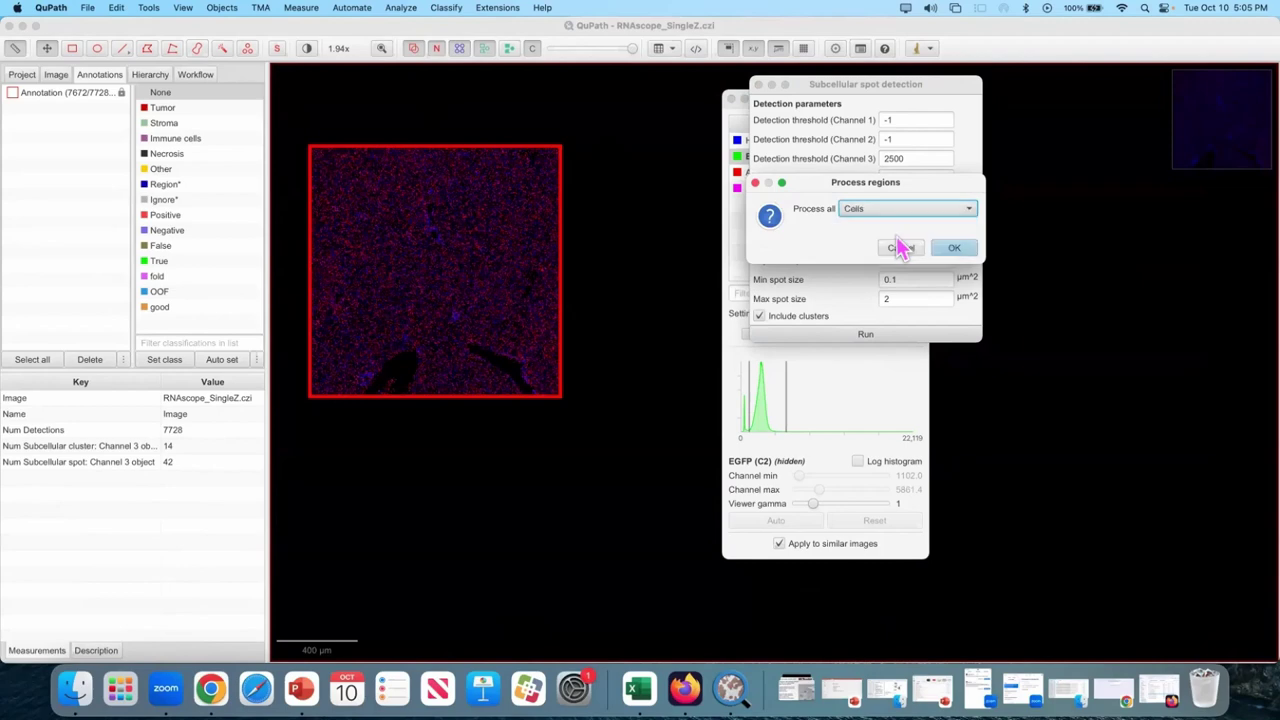
left_click(952, 247)
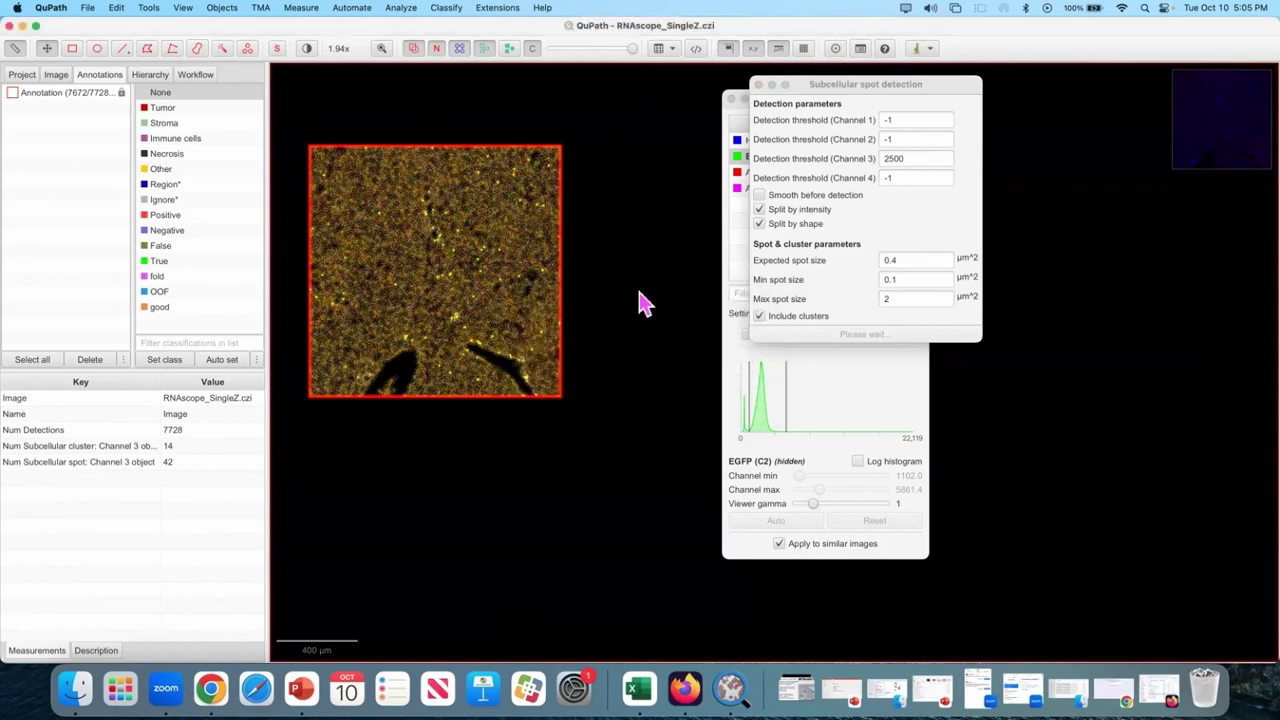
scroll(500, 257, "up", 15)
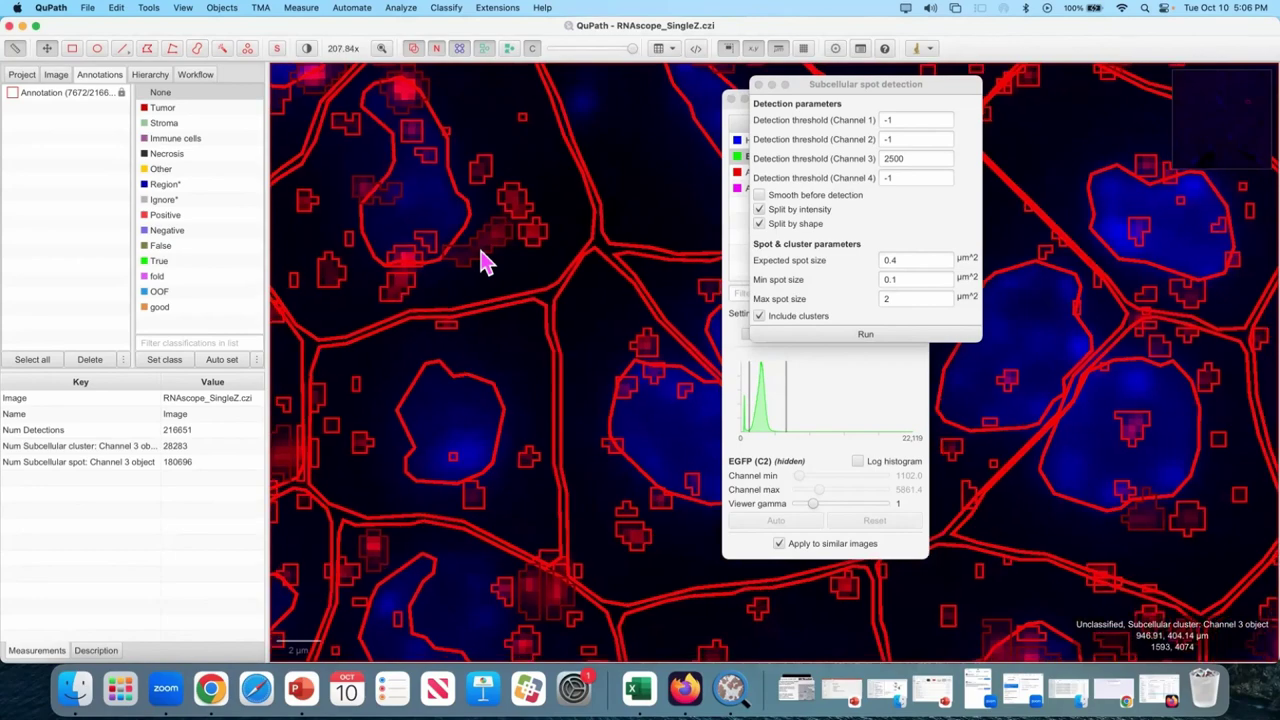
Step: Pan to another group of cells and review the Workflow command history
scroll(490, 257, "down", 4)
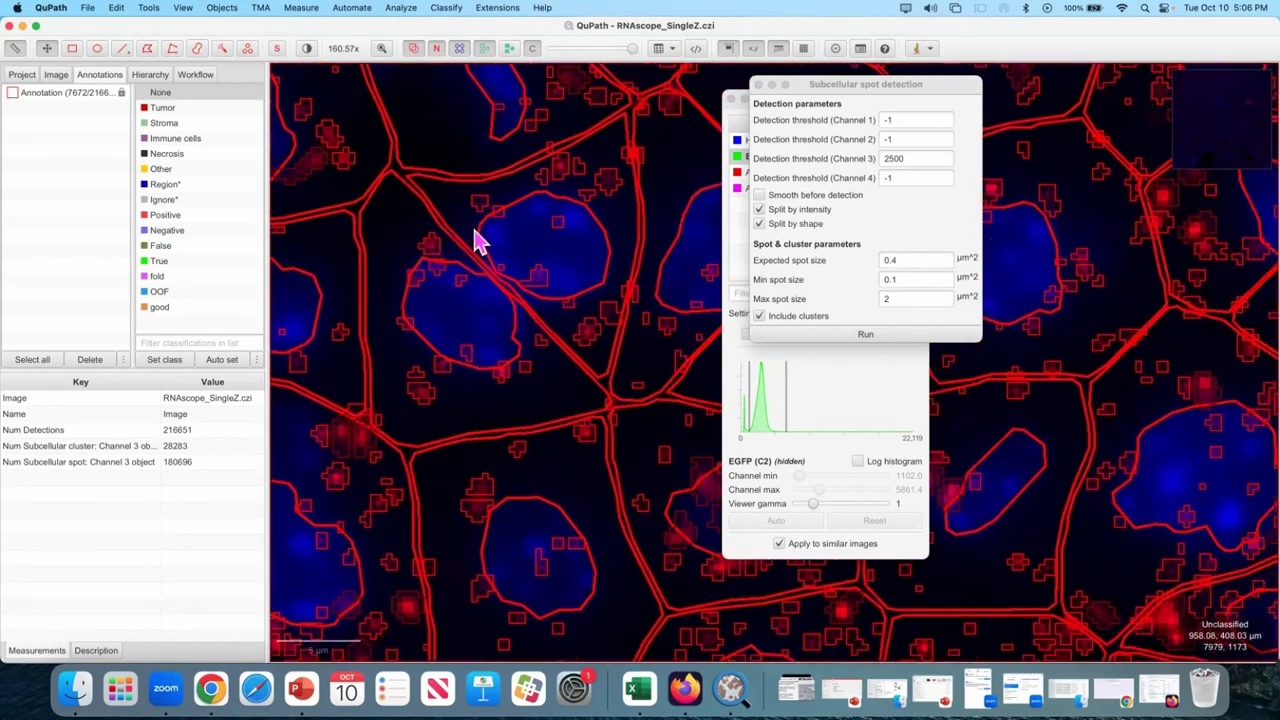
left_click_drag(478, 240, 760, 148)
left_click(760, 148)
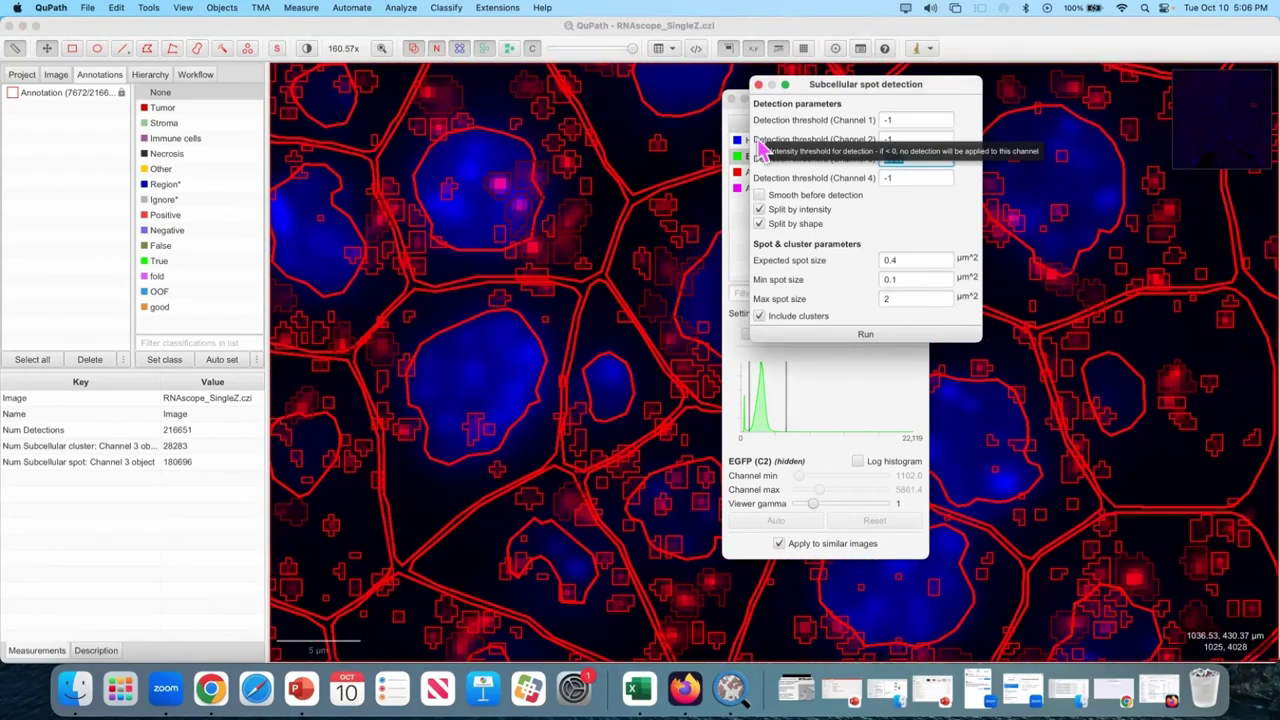
left_click(214, 77)
left_click(203, 80)
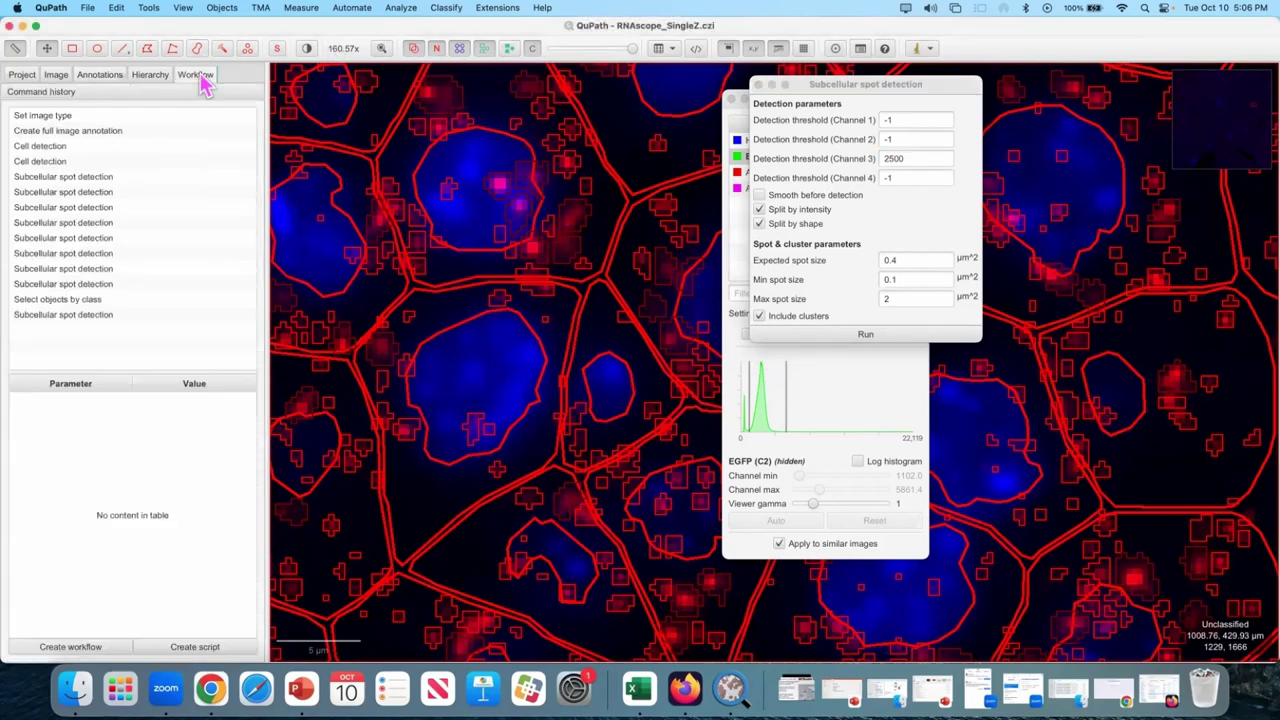
left_click(99, 81)
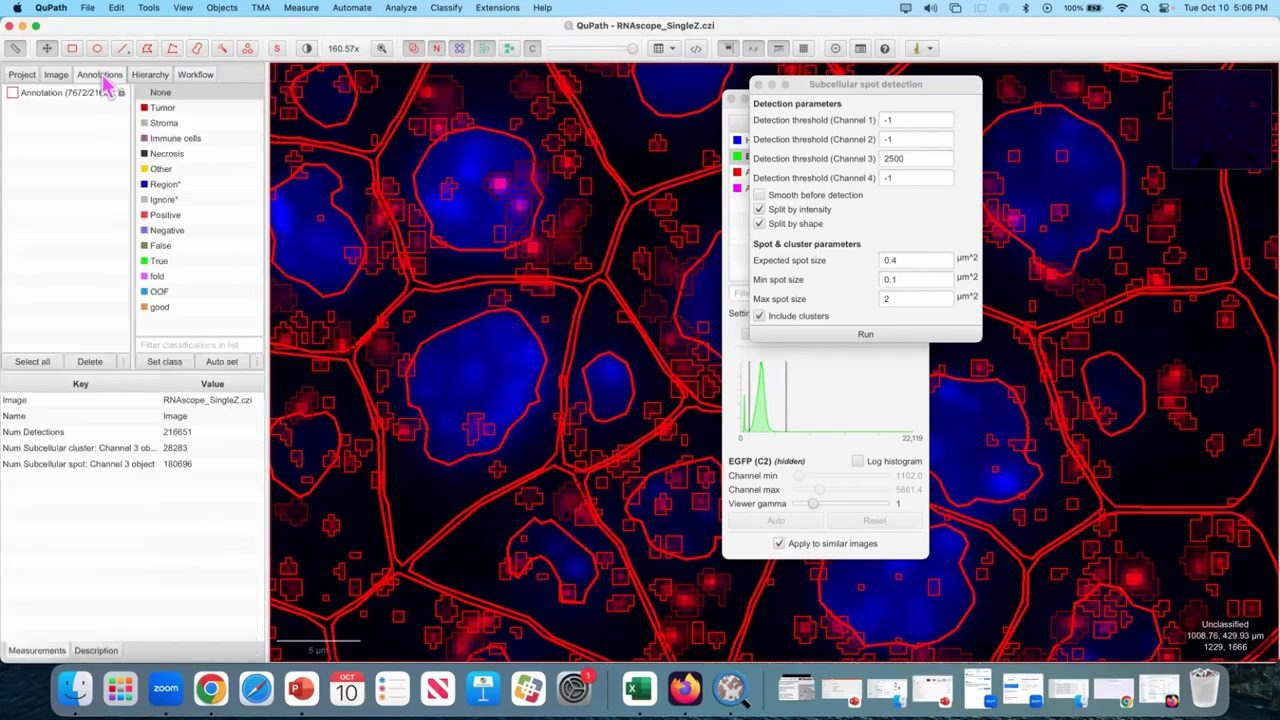
Step: In Brightness & contrast, hide AF555 (C3) and show EGFP (C2)
left_click_drag(768, 84, 1072, 104)
left_click(879, 172)
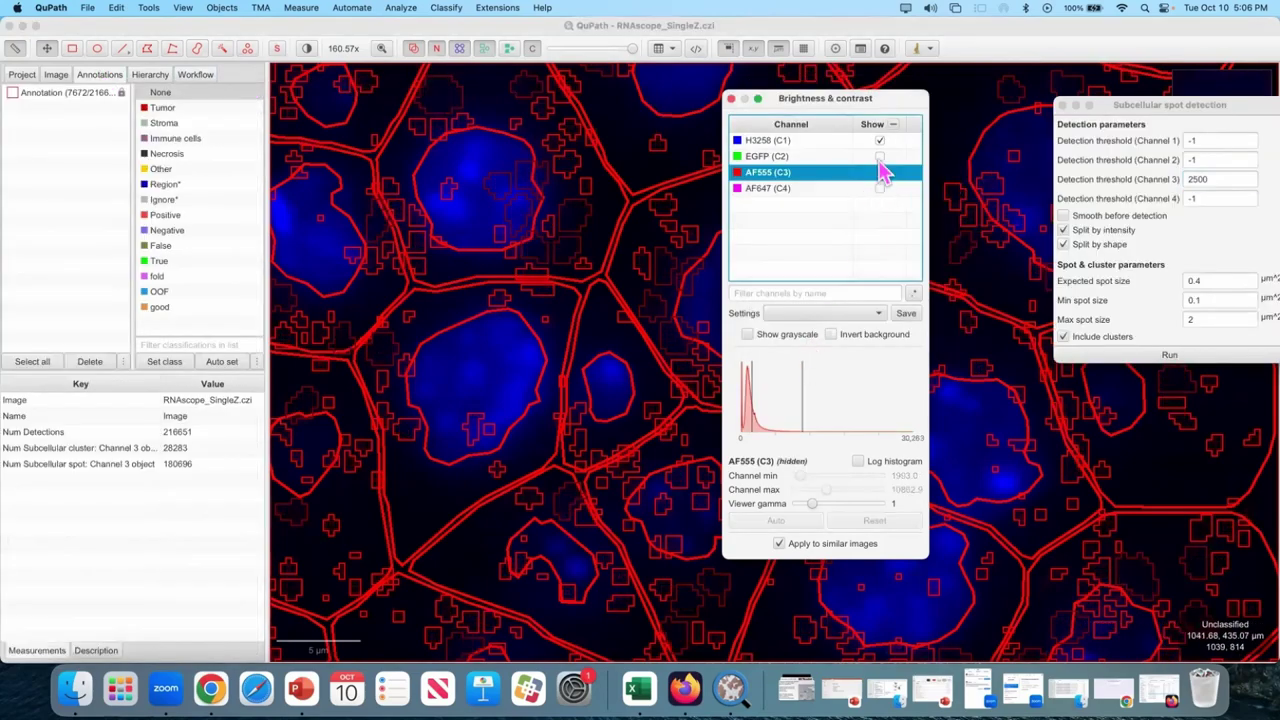
left_click(880, 157)
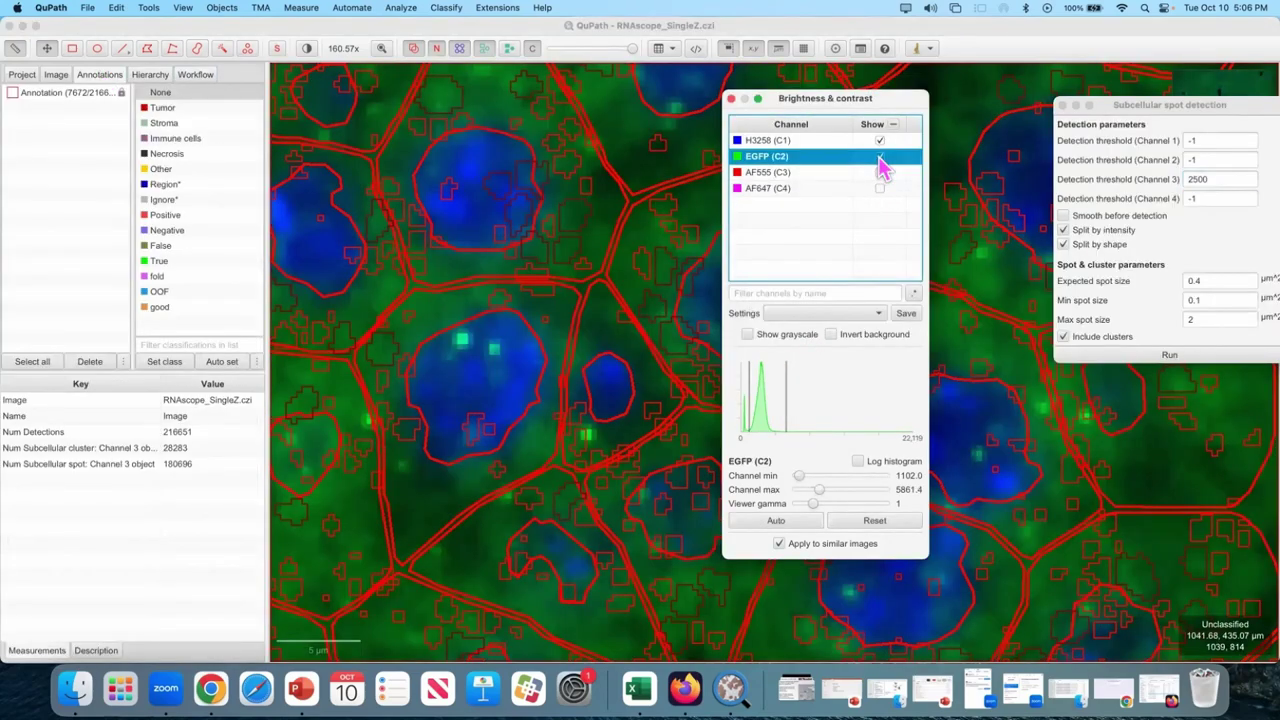
Step: Change the Channel 3 detection threshold to -2500 and zoom into a cell
left_click_drag(1160, 104, 870, 77)
left_click(893, 152)
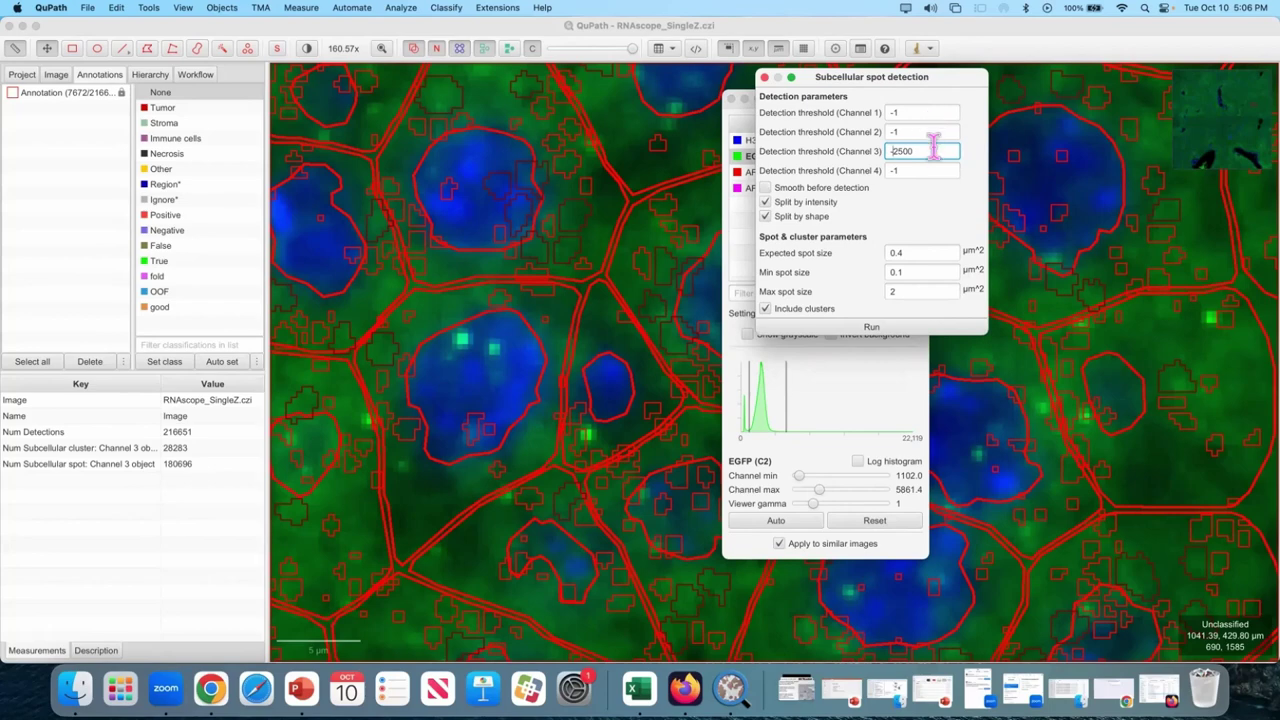
key("super+a")
type("-")
left_click_drag(888, 79, 783, 96)
left_click(523, 360)
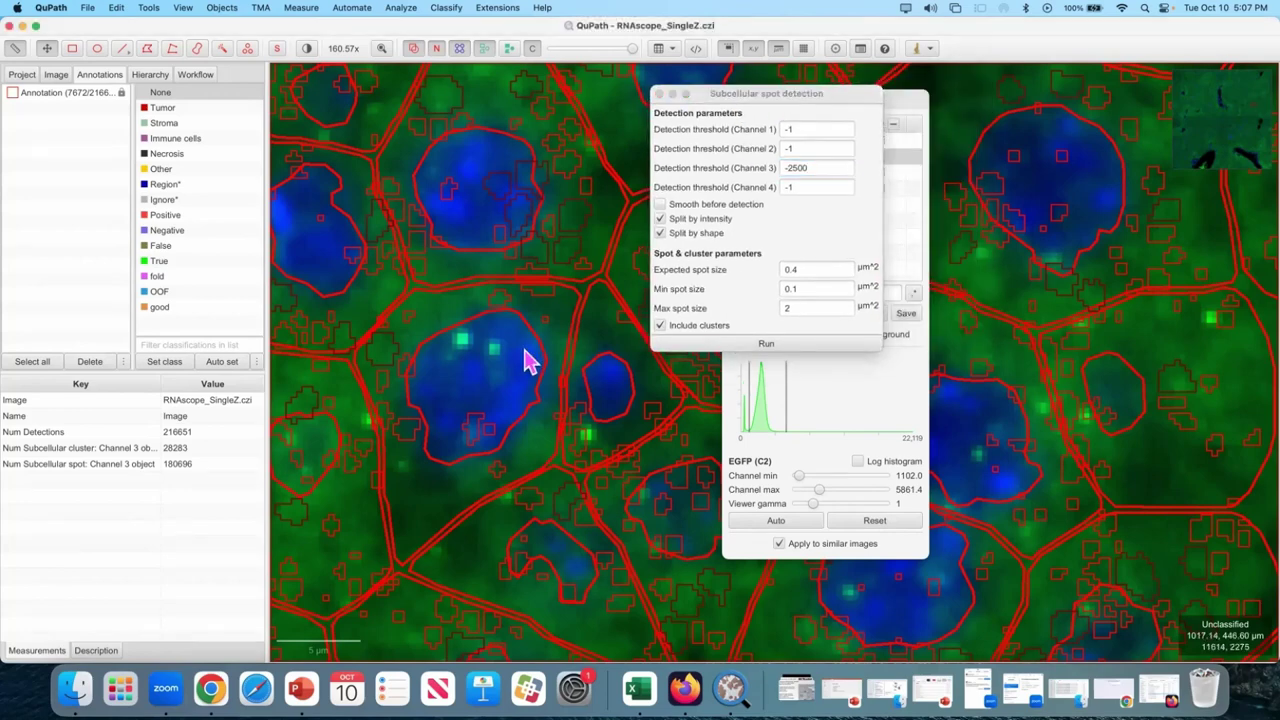
scroll(530, 370, "up", 1)
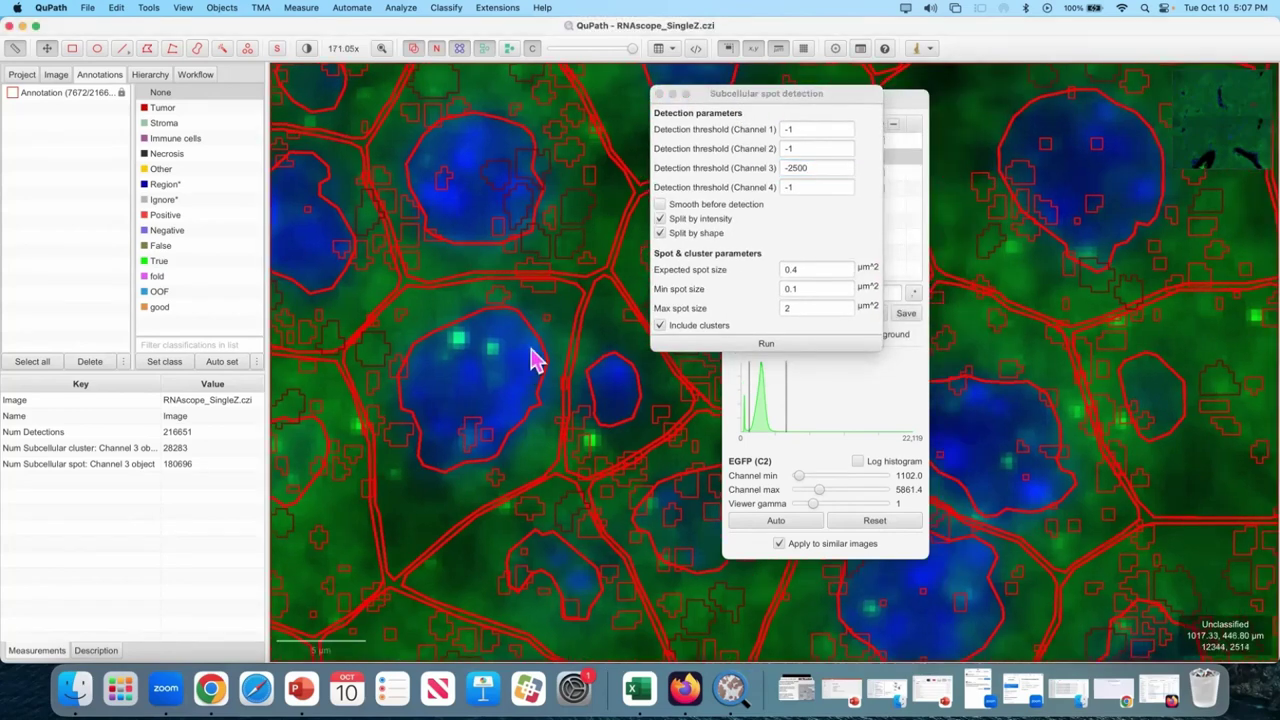
scroll(526, 306, "up", 10)
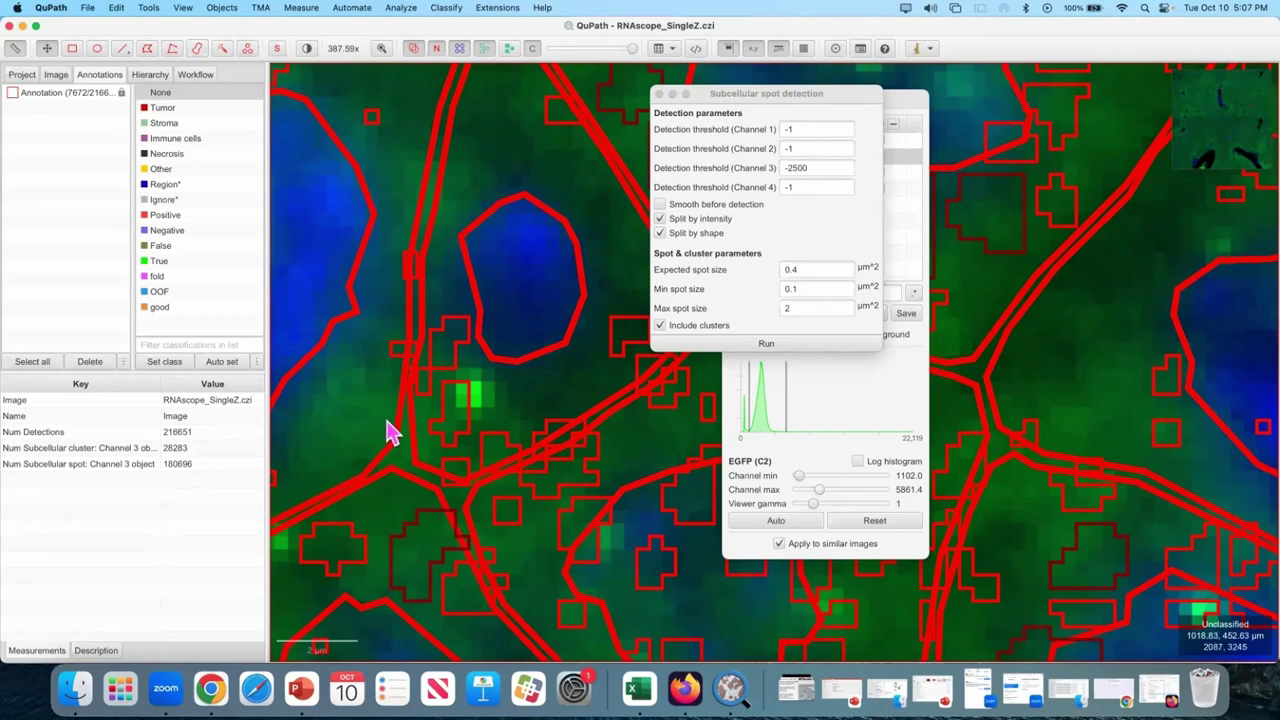
Step: Set the Channel 2 threshold to 3500, run detection on the chosen objects, and inspect a cell
left_click(822, 148)
type("3500")
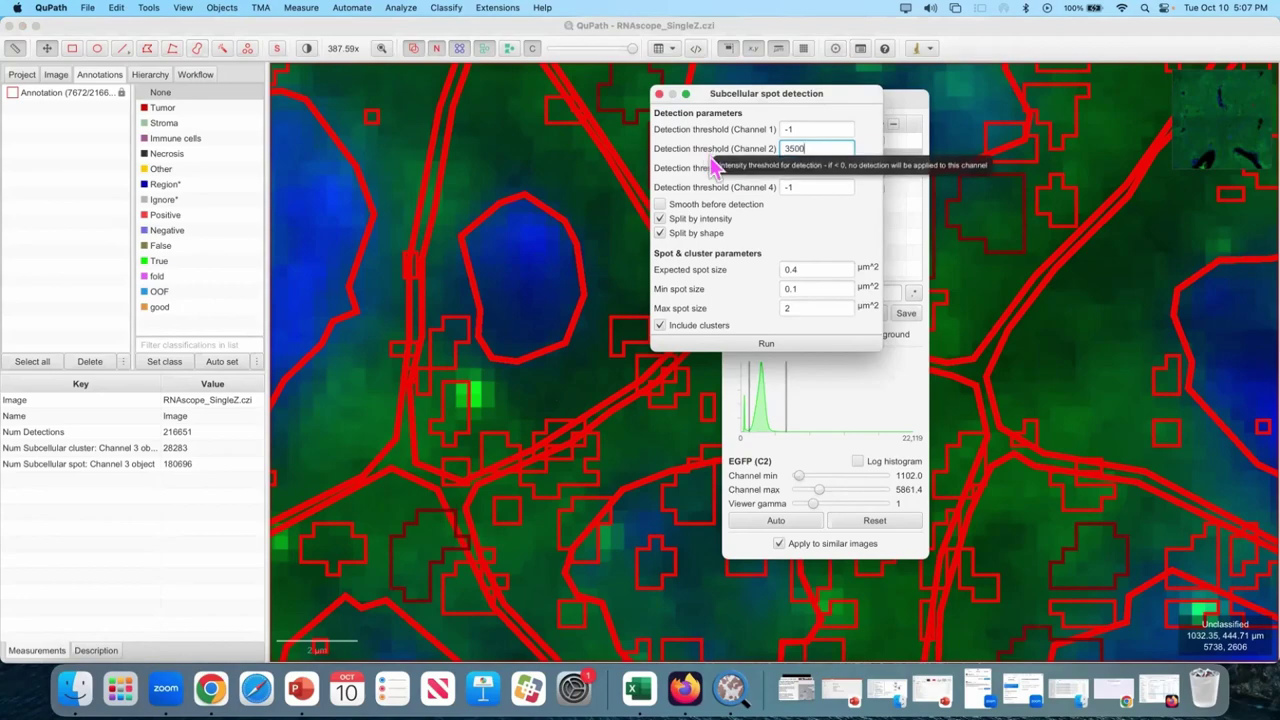
left_click(766, 343)
left_click(809, 214)
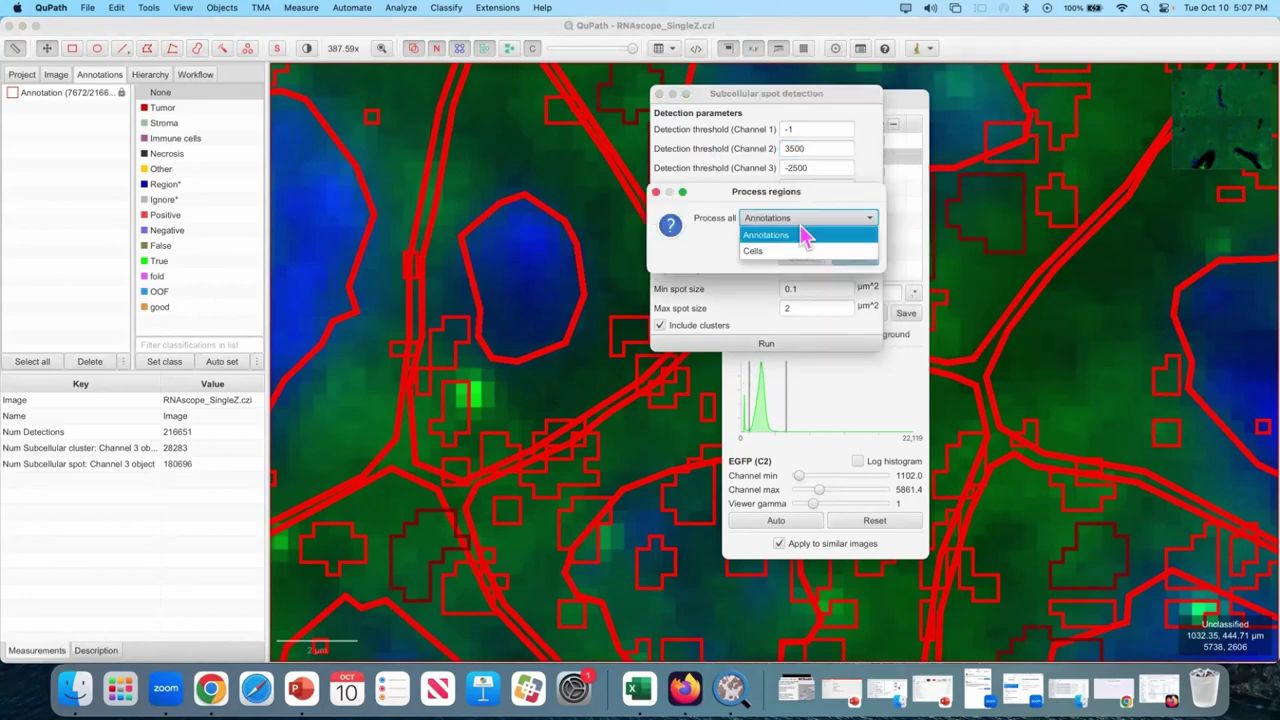
left_click(814, 243)
left_click(846, 257)
scroll(620, 250, "down", 5)
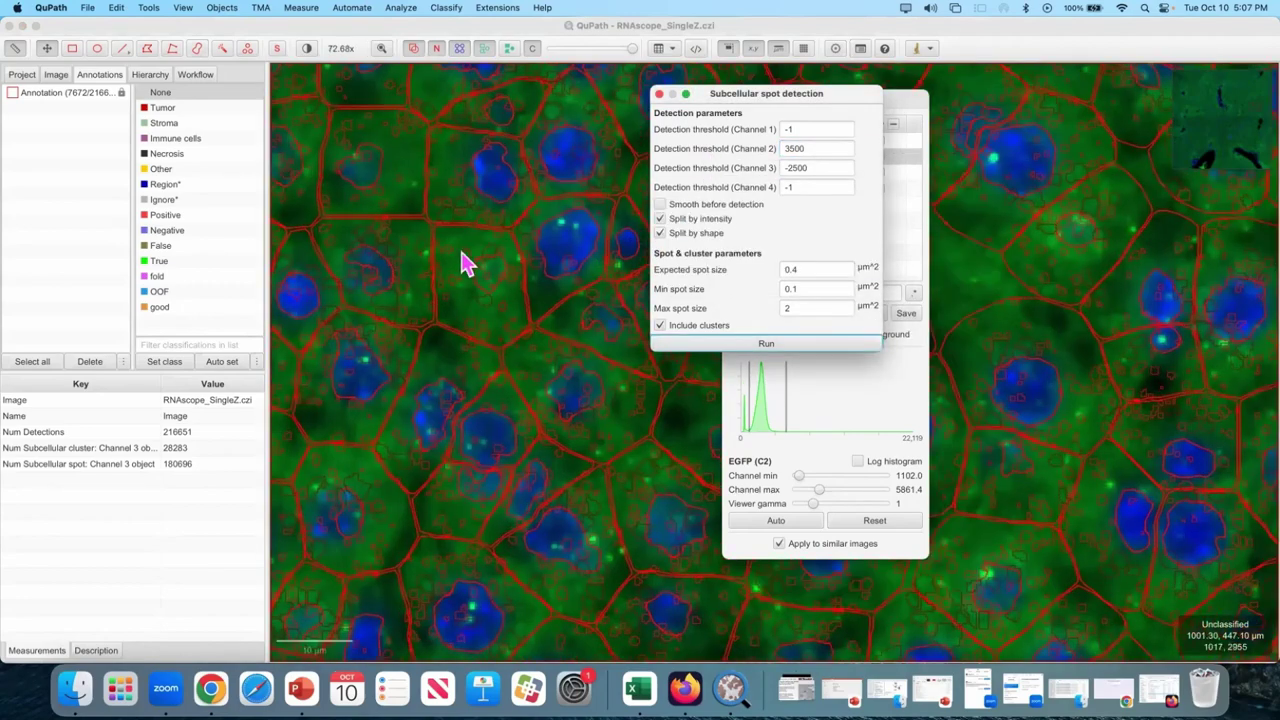
left_click(463, 261)
scroll(449, 257, "up", 5)
scroll(549, 251, "down", 3)
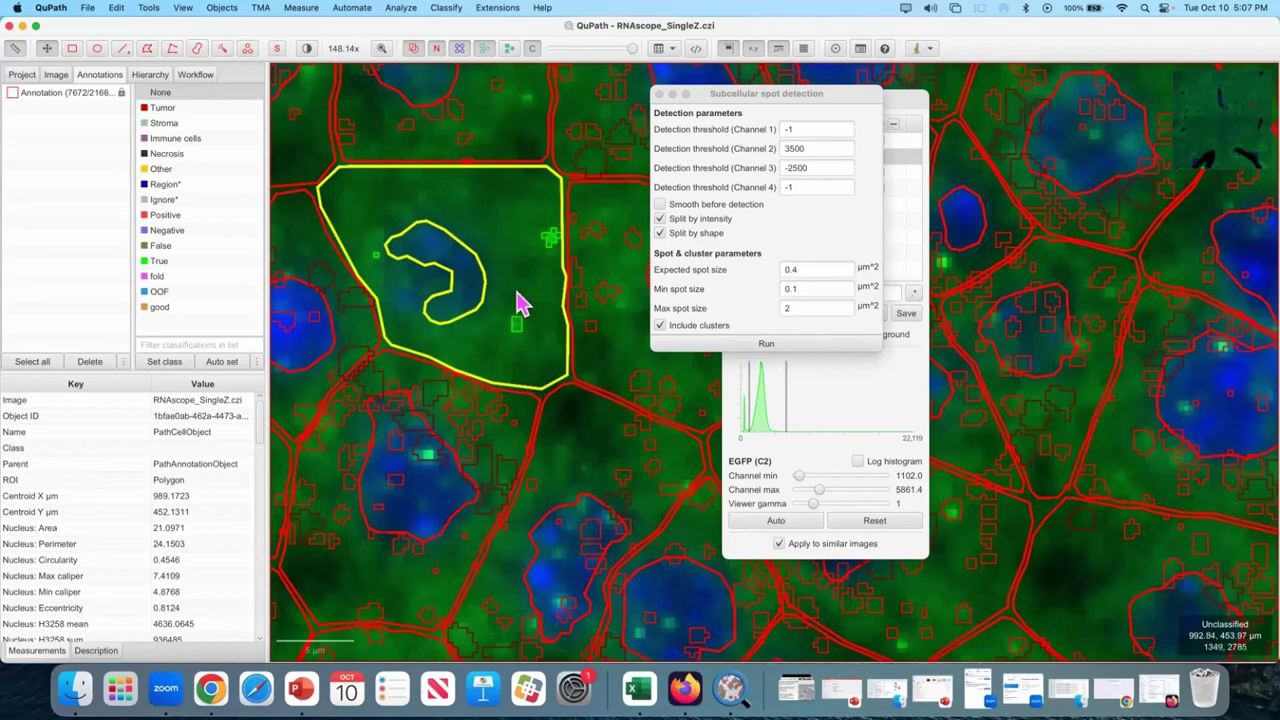
Step: Set the minimum spot size to 0.2 µm² and rerun Channel 2 detection on the selected cell
scroll(500, 300, "up", 1)
scroll(553, 245, "up", 2)
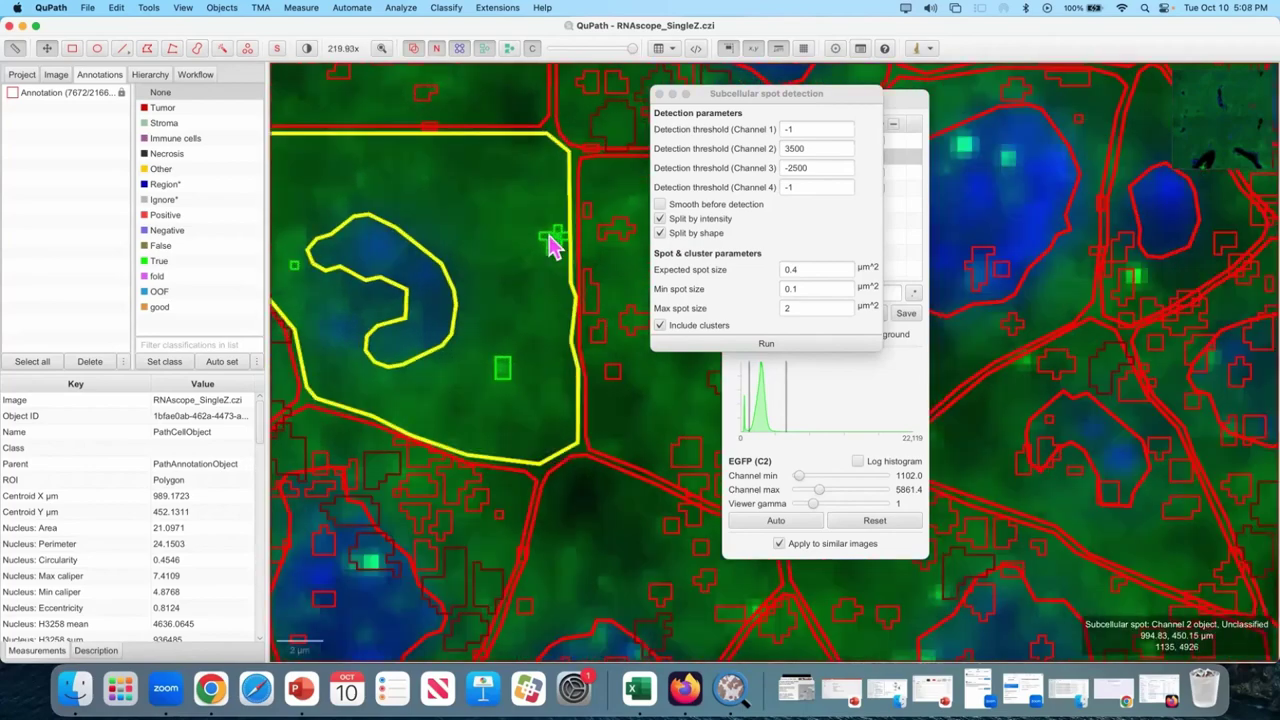
mouse_move(360, 300)
left_mouse_down()
mouse_move(557, 300)
mouse_move(535, 298)
left_mouse_up()
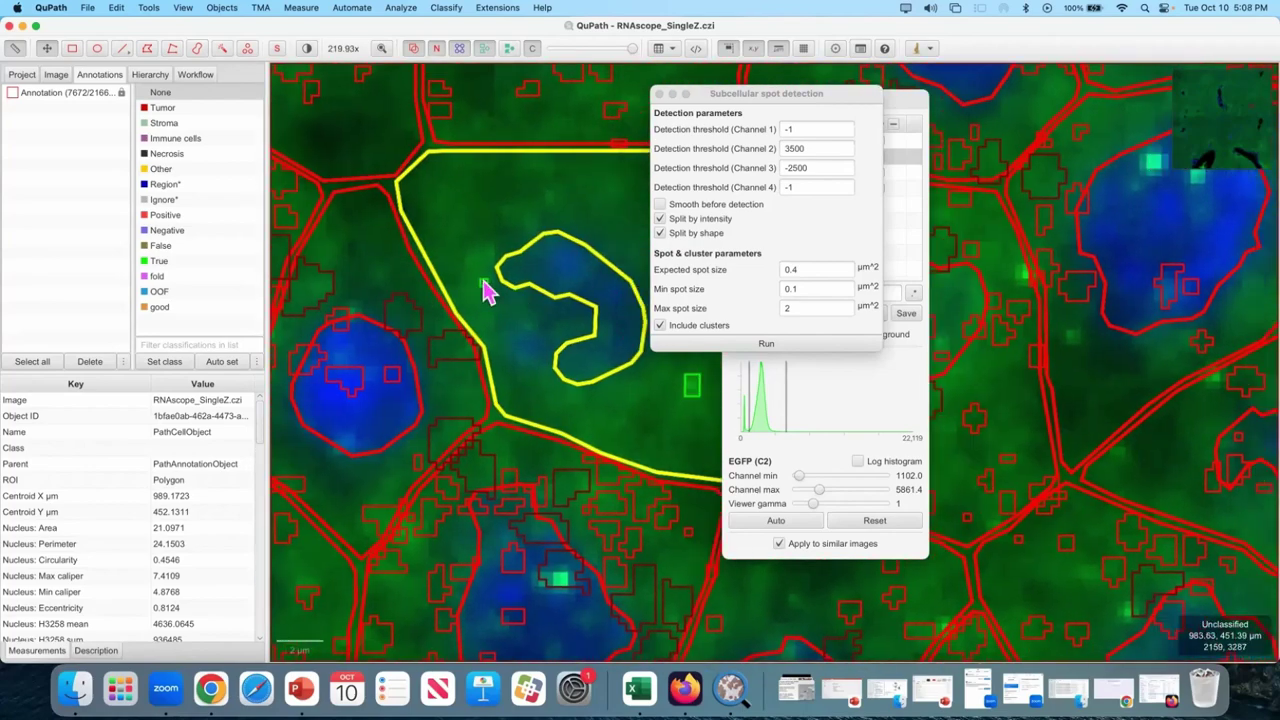
scroll(477, 289, "up", 5)
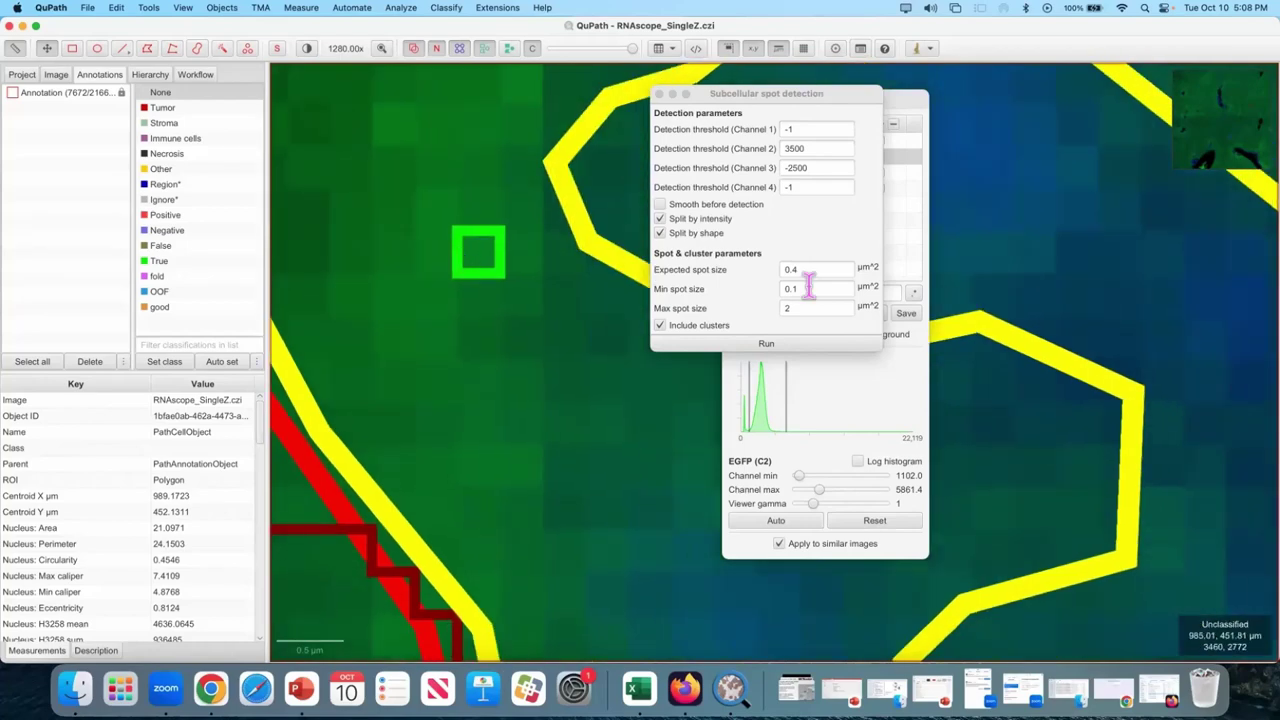
left_click(809, 288)
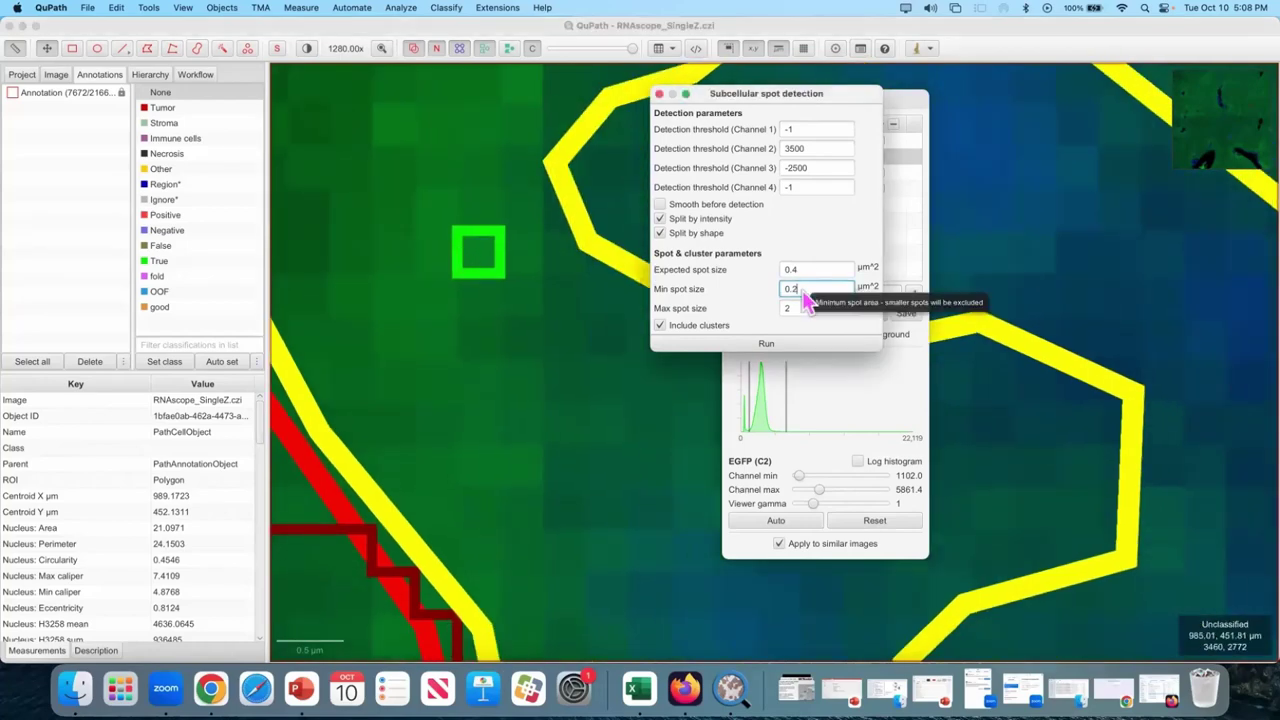
key("BackSpace")
type("2")
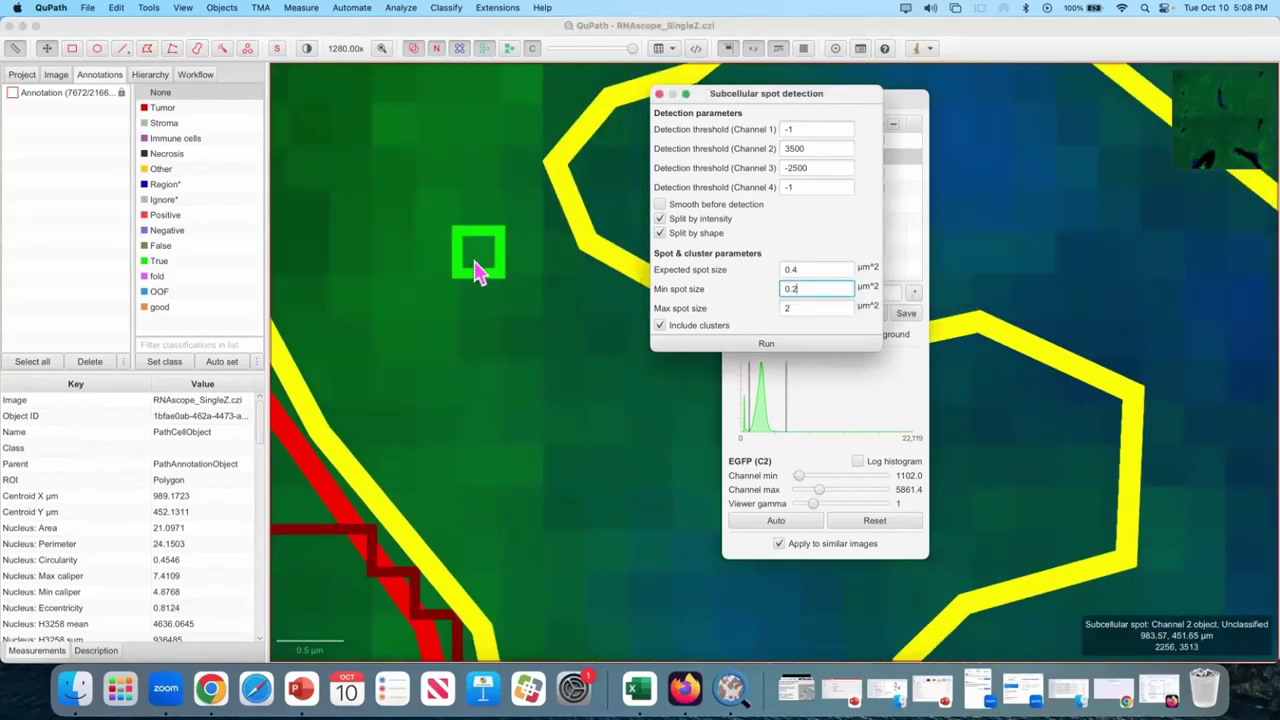
scroll(480, 280, "down", 3)
left_click(698, 346)
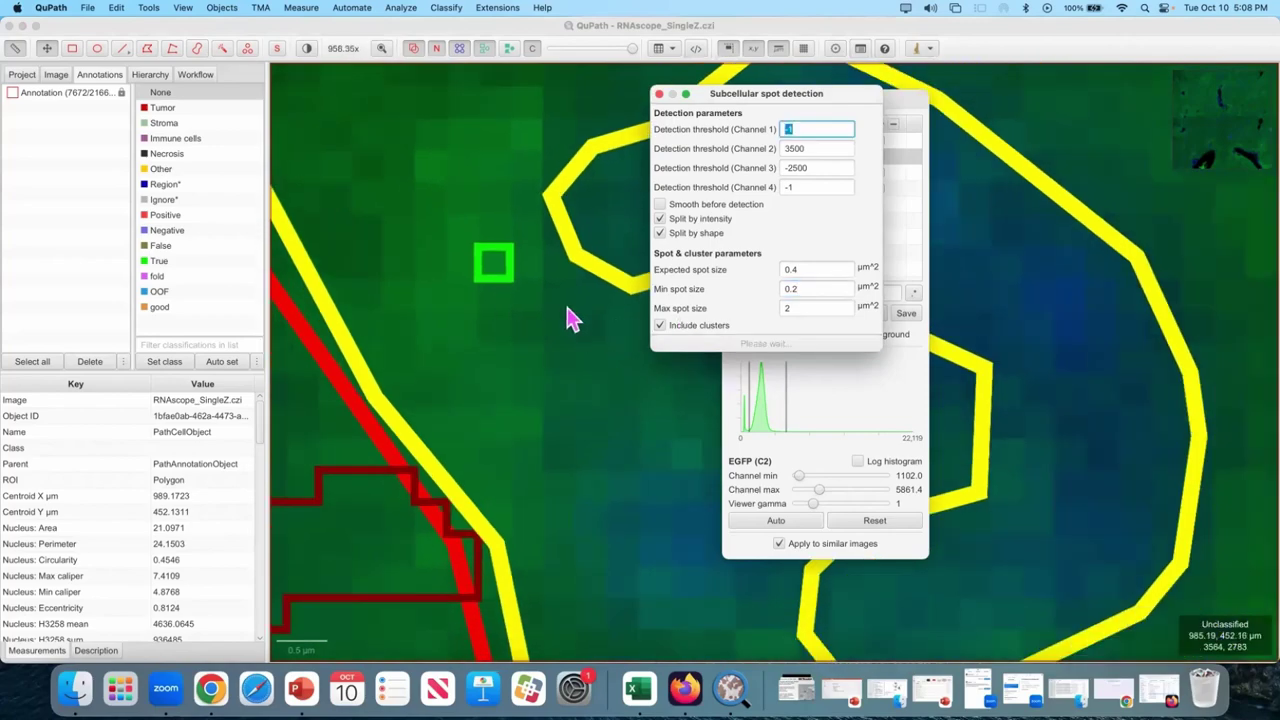
scroll(571, 317, "down", 5)
Step: Rerun detection on another cell with the Channel 2 threshold at 3200, then zoom out
left_click_drag(585, 337, 449, 234)
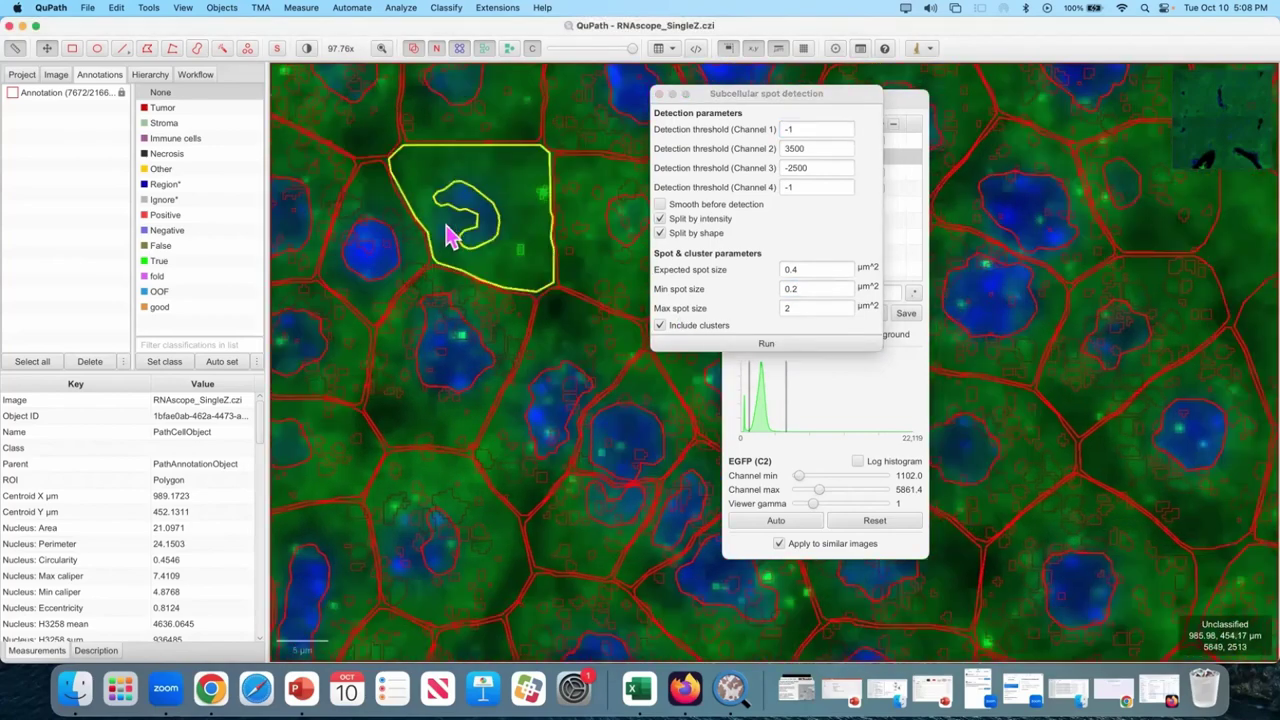
left_click(549, 320)
left_click(720, 341)
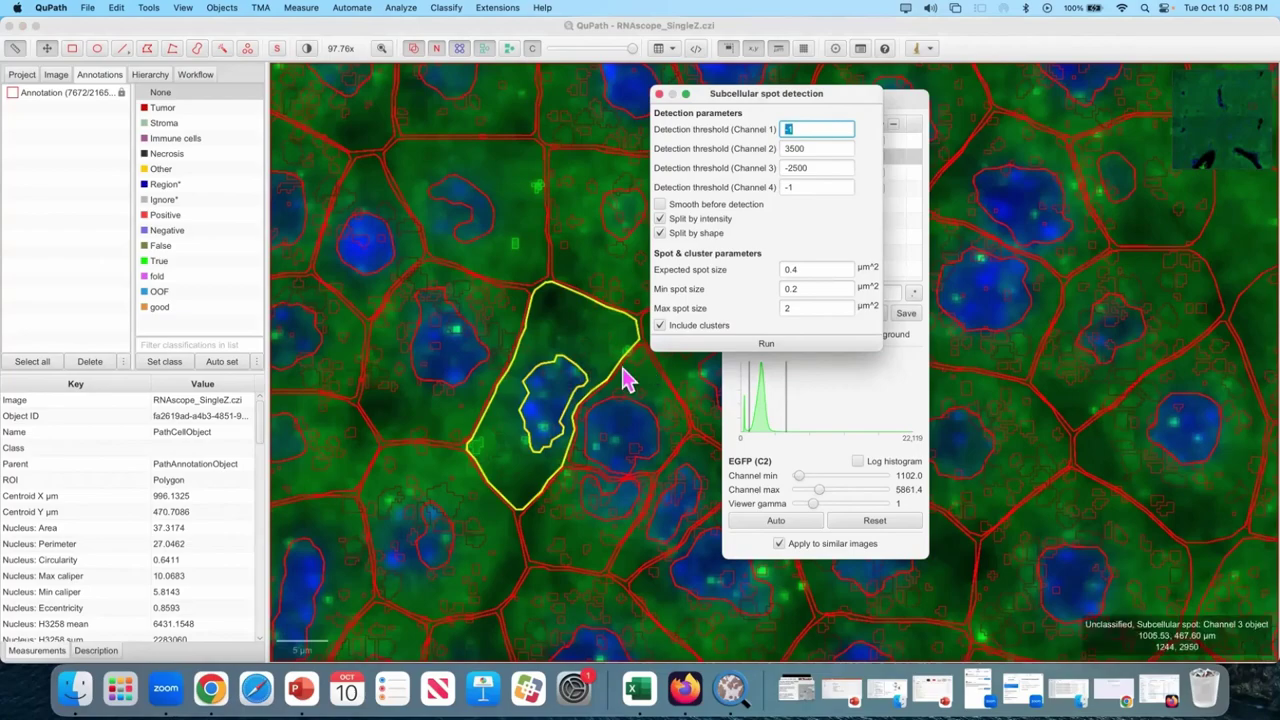
scroll(580, 412, "up", 4)
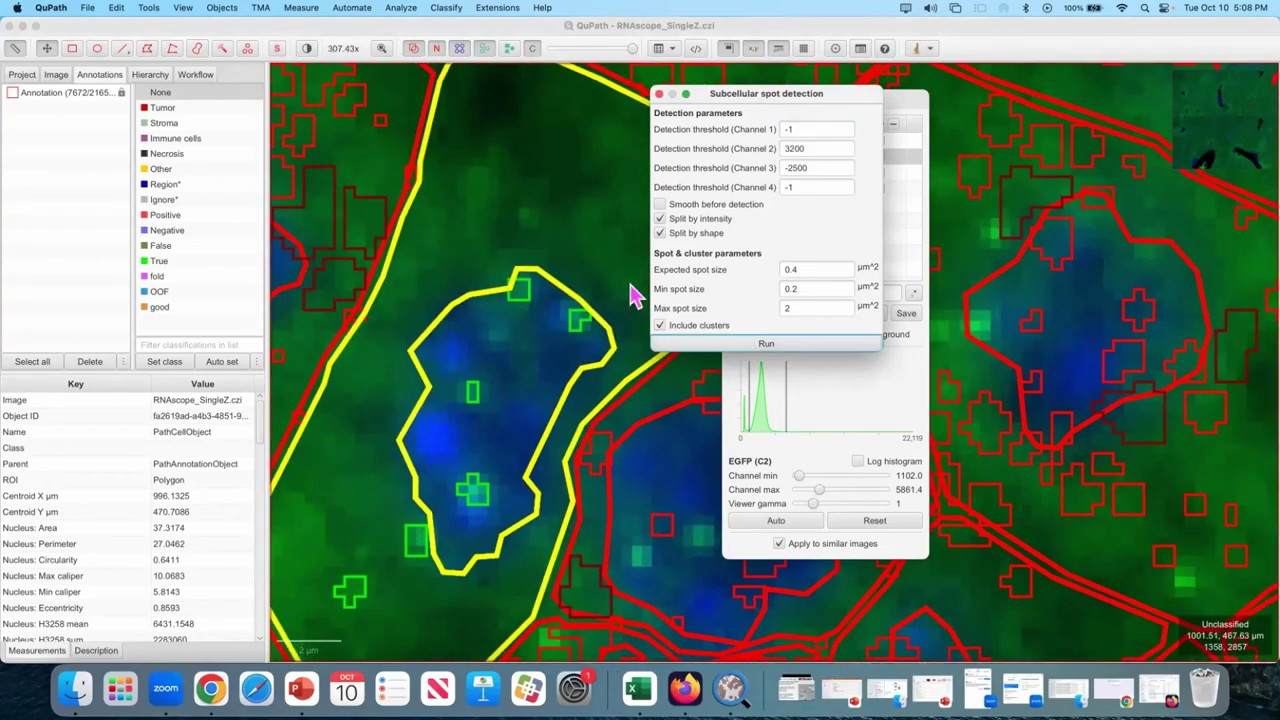
scroll(570, 290, "down", 7)
scroll(580, 300, "down", 4)
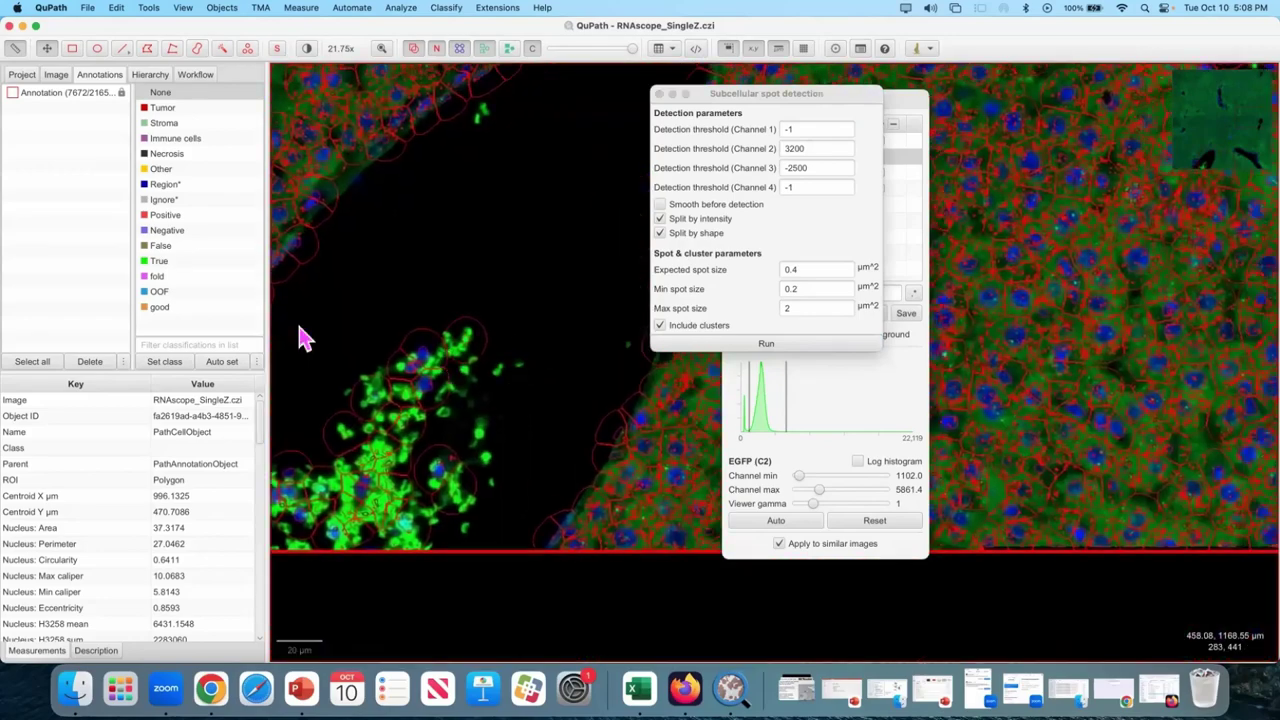
Step: Select a cell's Channel 2 single spot and its small and large clusters
left_click_drag(300, 337, 412, 344)
scroll(430, 352, "up", 7)
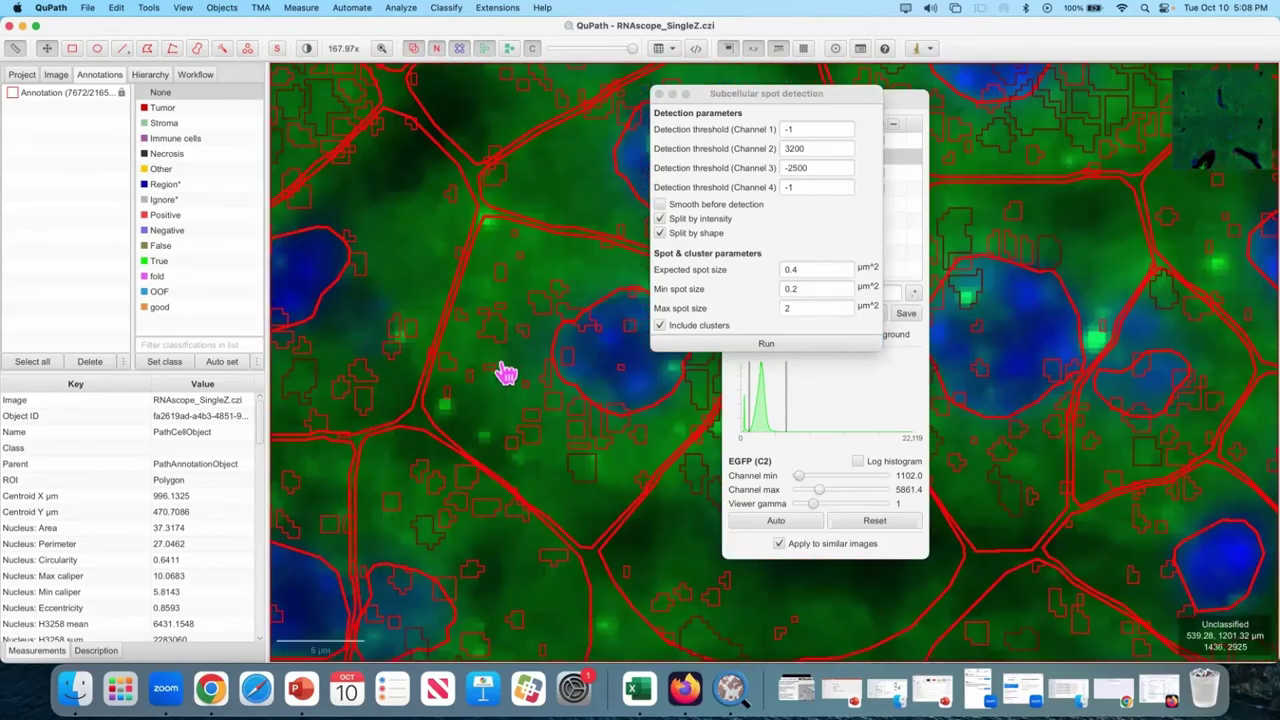
left_click(505, 372)
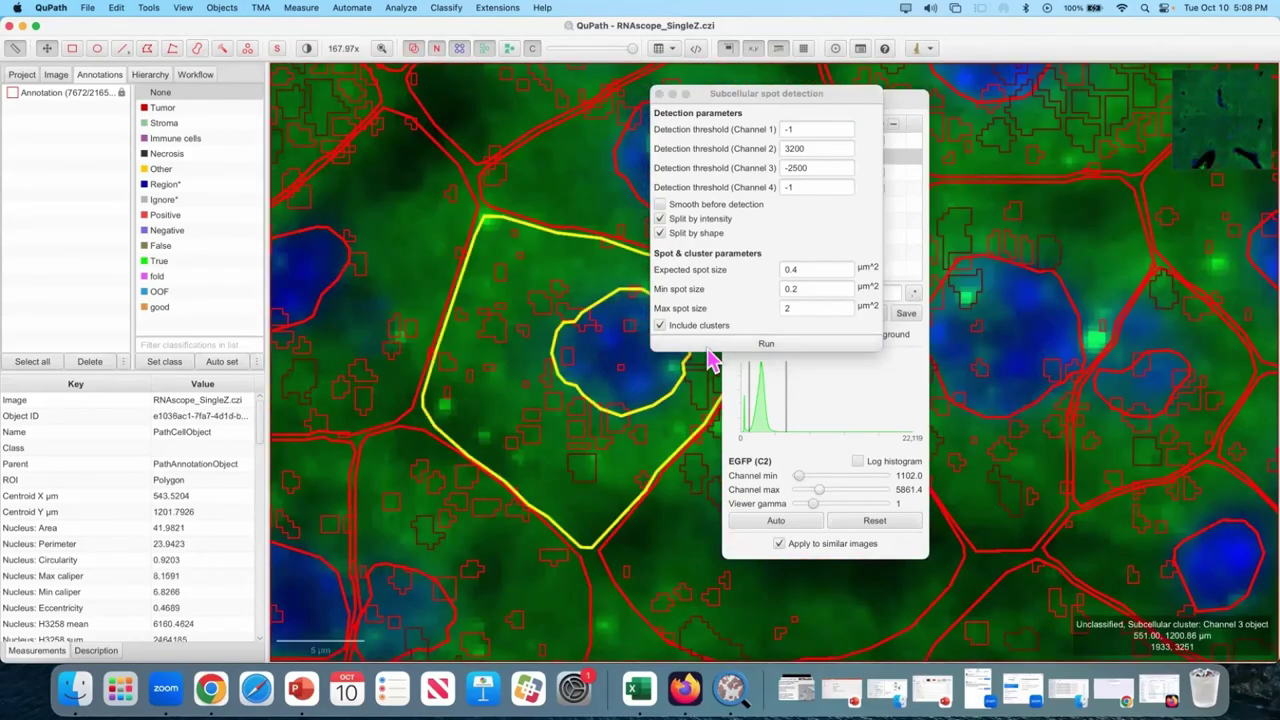
left_click(615, 478)
scroll(497, 334, "up", 2)
scroll(495, 295, "up", 1)
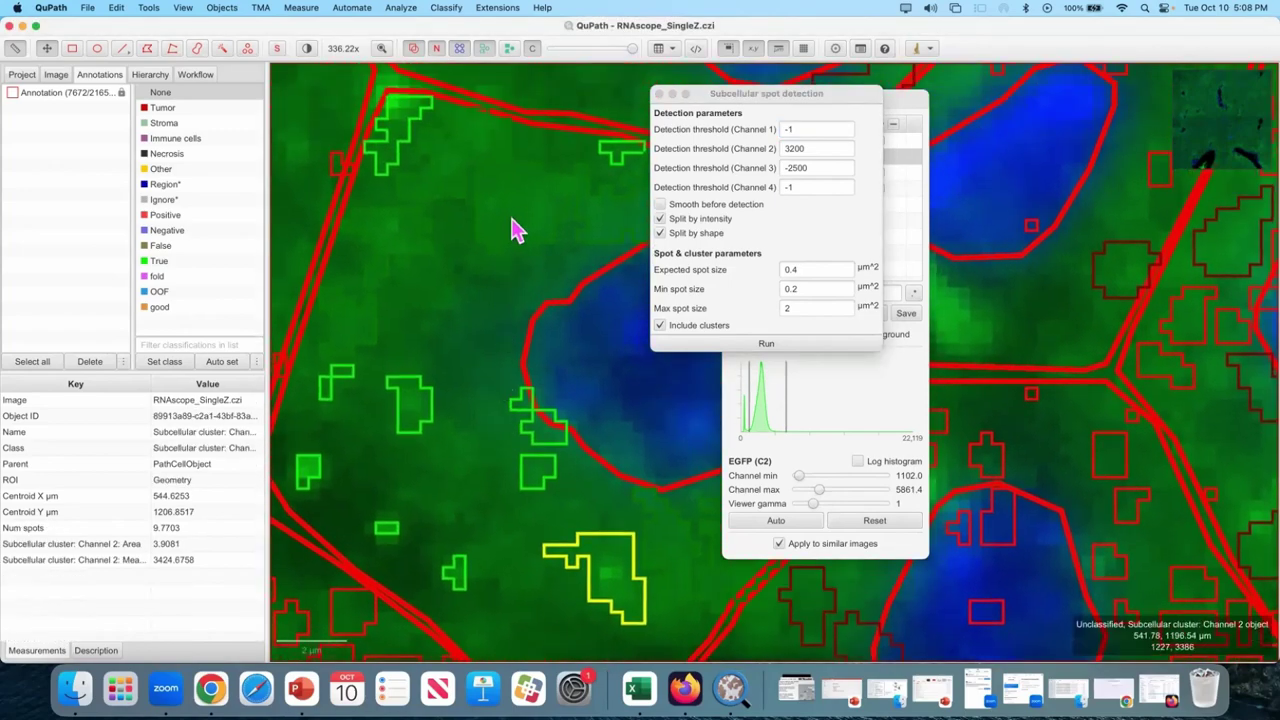
left_click(389, 170)
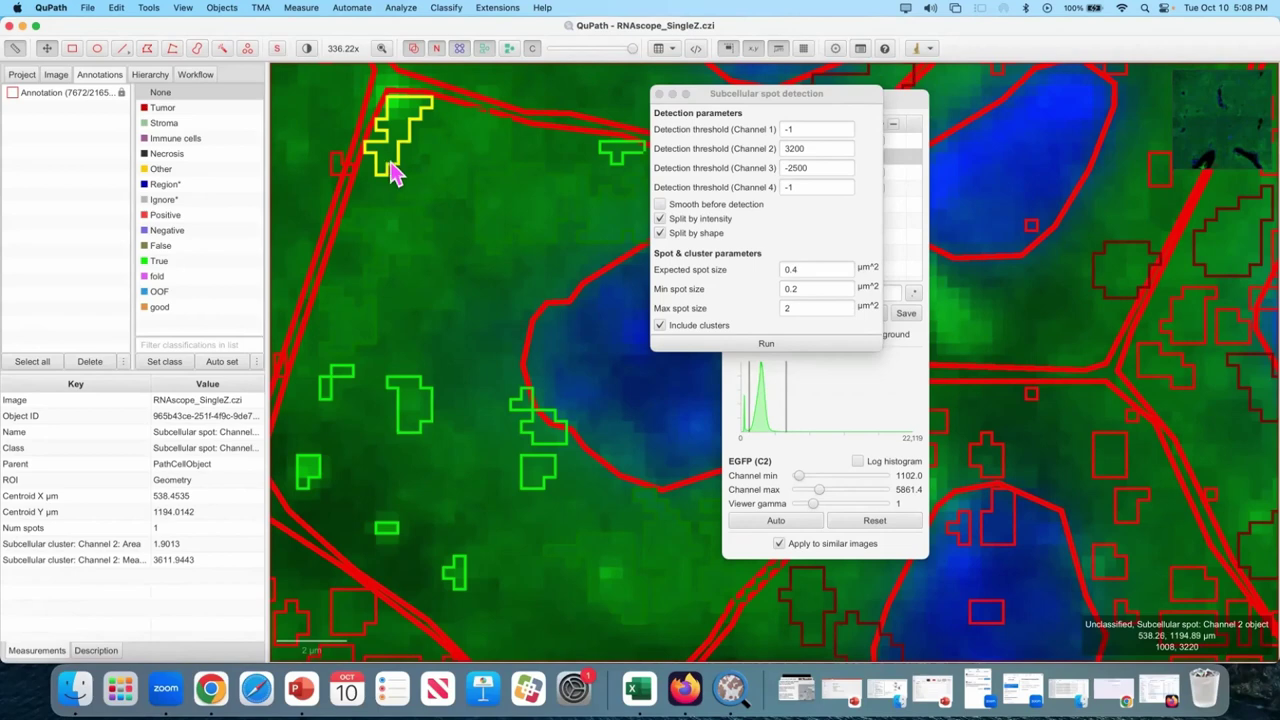
left_click(517, 233)
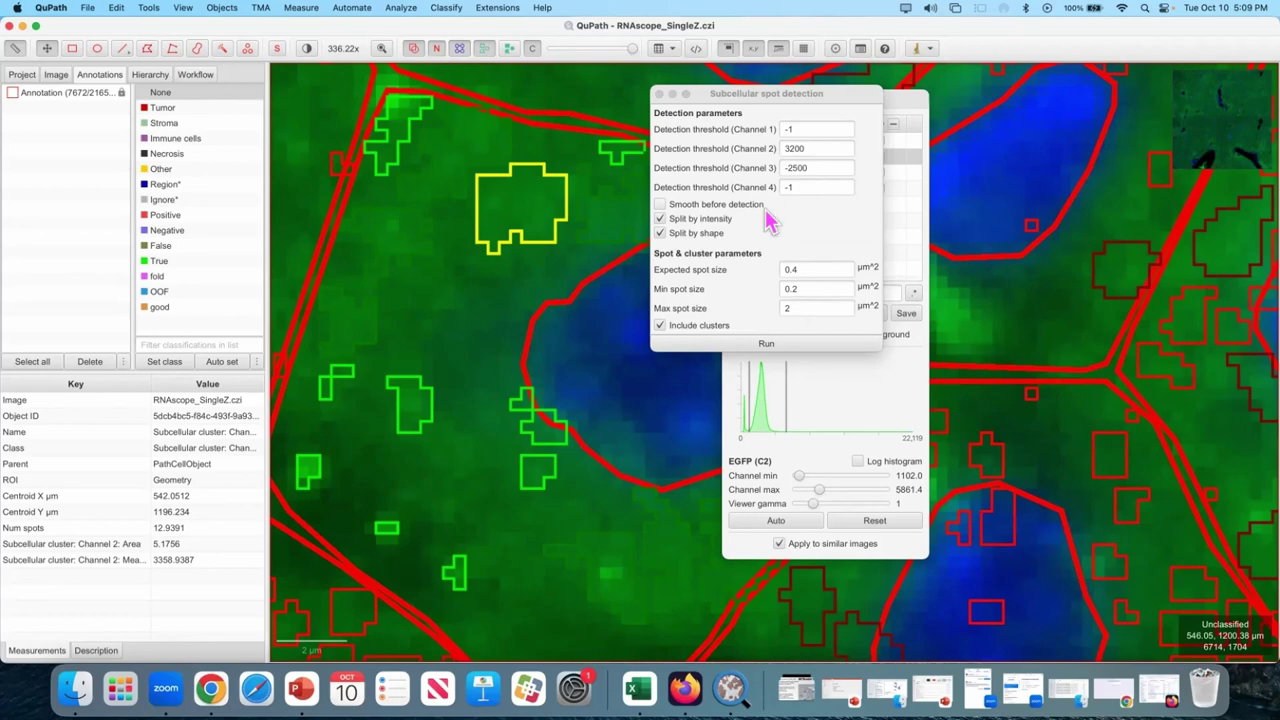
Step: Select the whole cell and scroll its Measurements to the Subcellular: Channel 2 spot counts
left_click(468, 318)
scroll(215, 515, "down", 10)
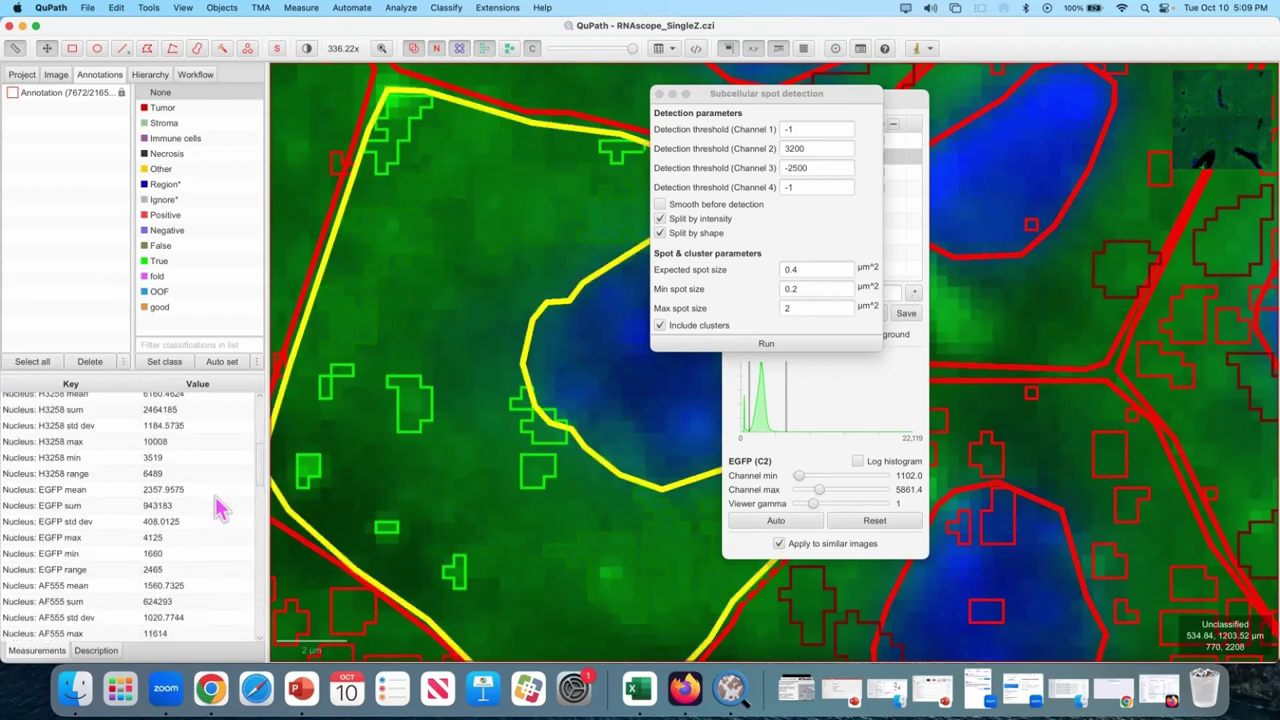
scroll(215, 510, "down", 15)
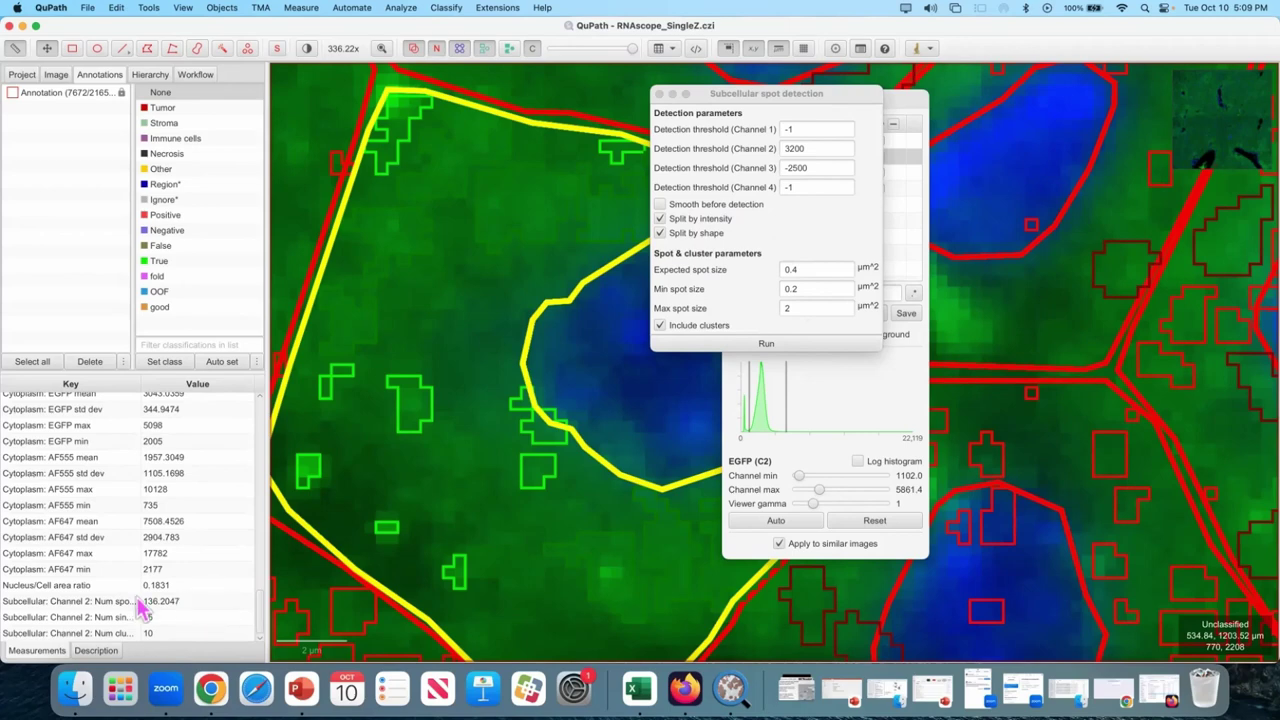
left_click(114, 621)
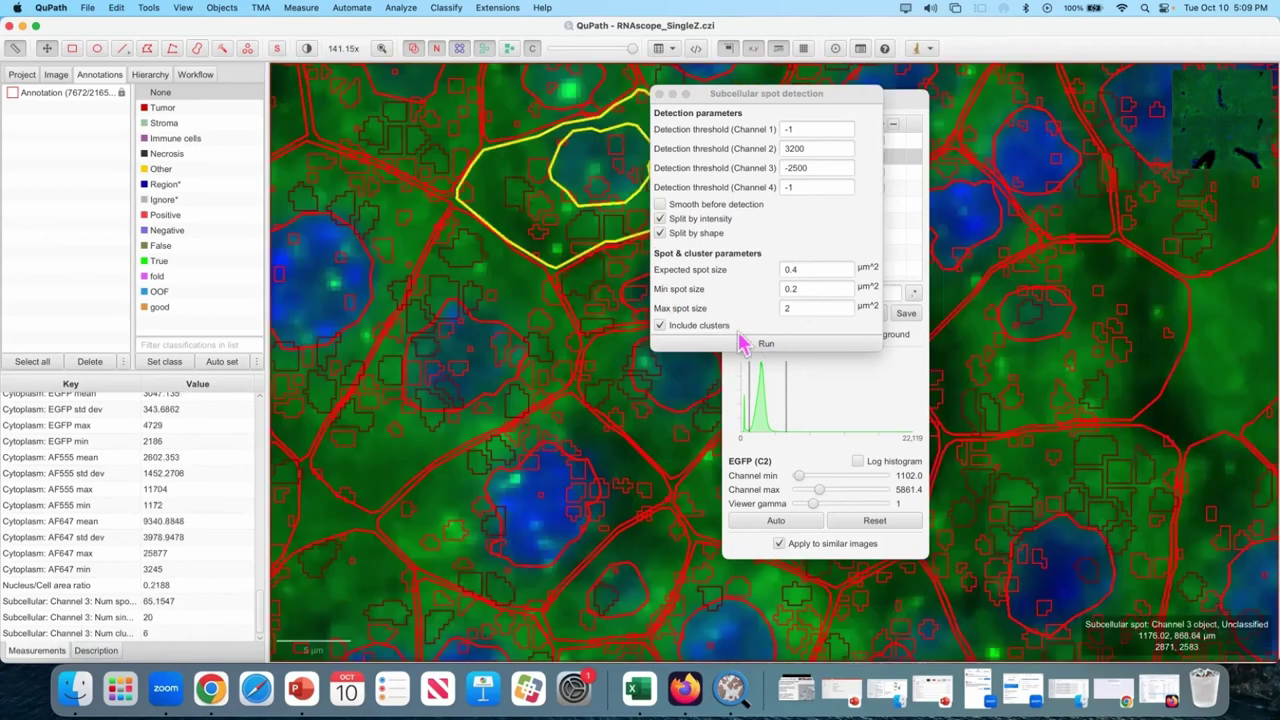
Step: Run Channel 2 detection at threshold 3200, then change the Channel 2 threshold to -3200
left_click(745, 344)
left_click(791, 152)
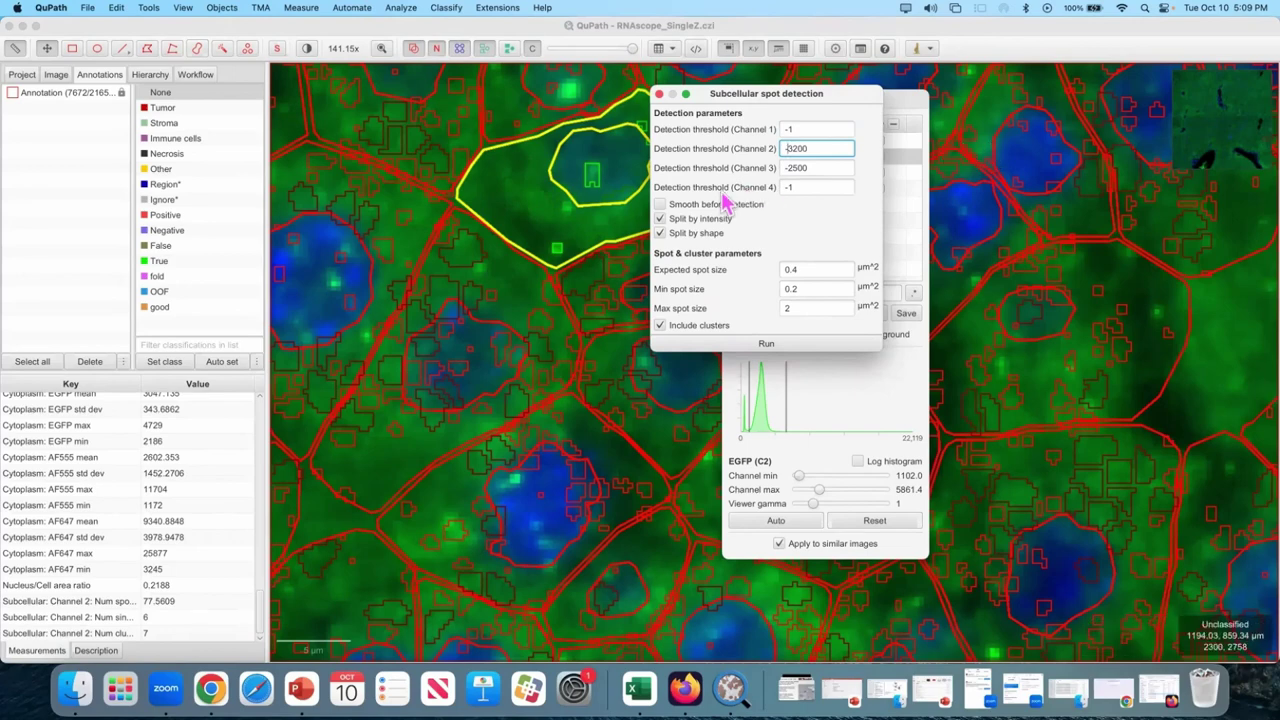
left_click_drag(560, 198, 503, 220)
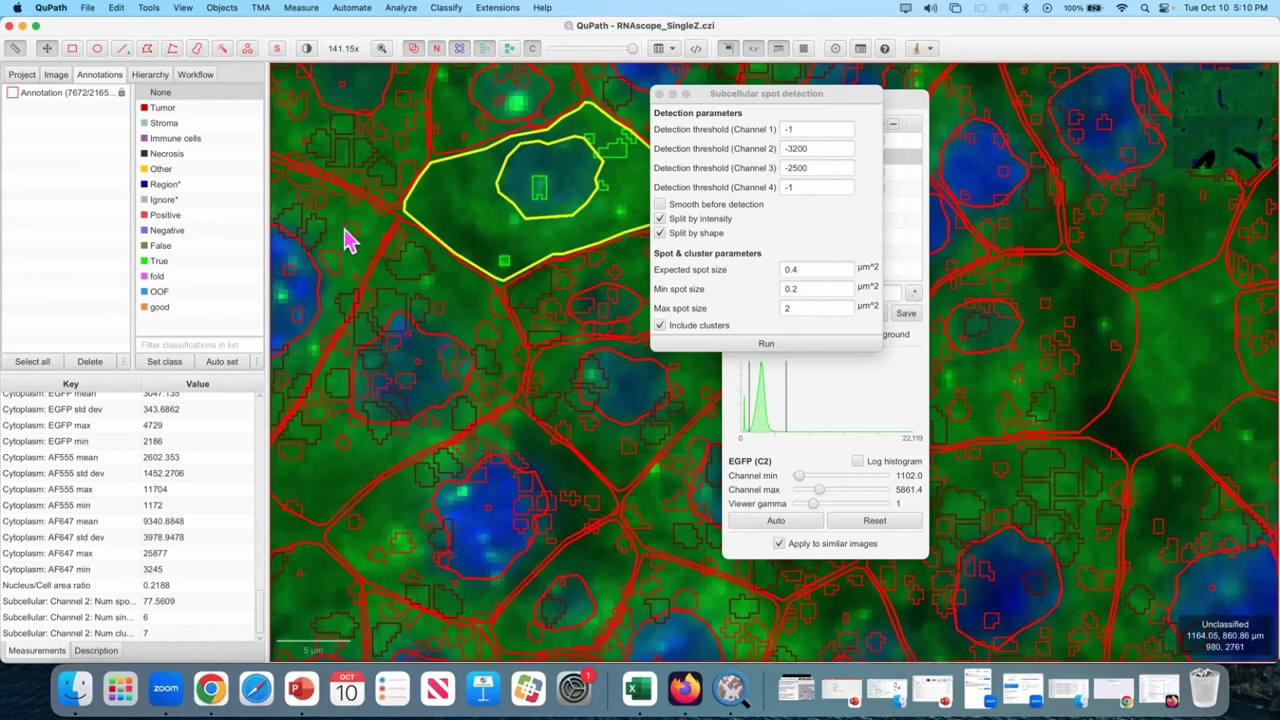
left_click(801, 188)
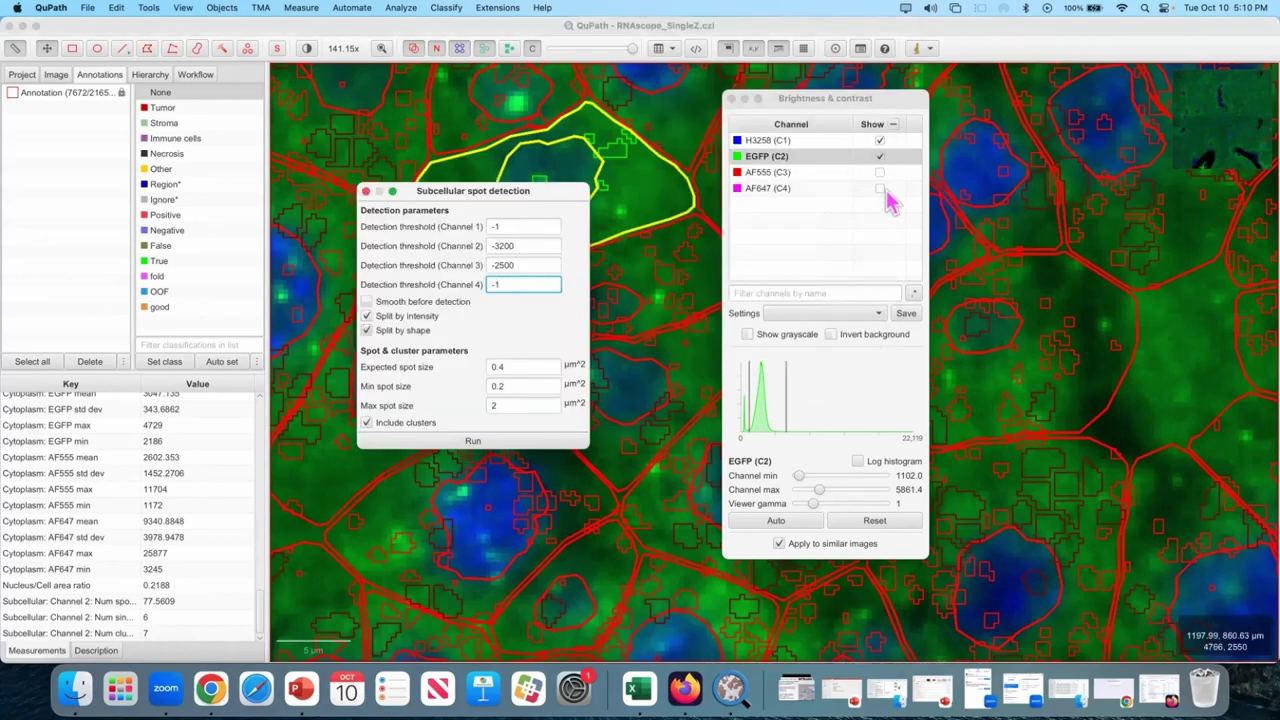
Step: Show the AF647 (C4) channel instead of EGFP (C2) and move the spot settings off the cell
left_click(879, 188)
left_click(879, 156)
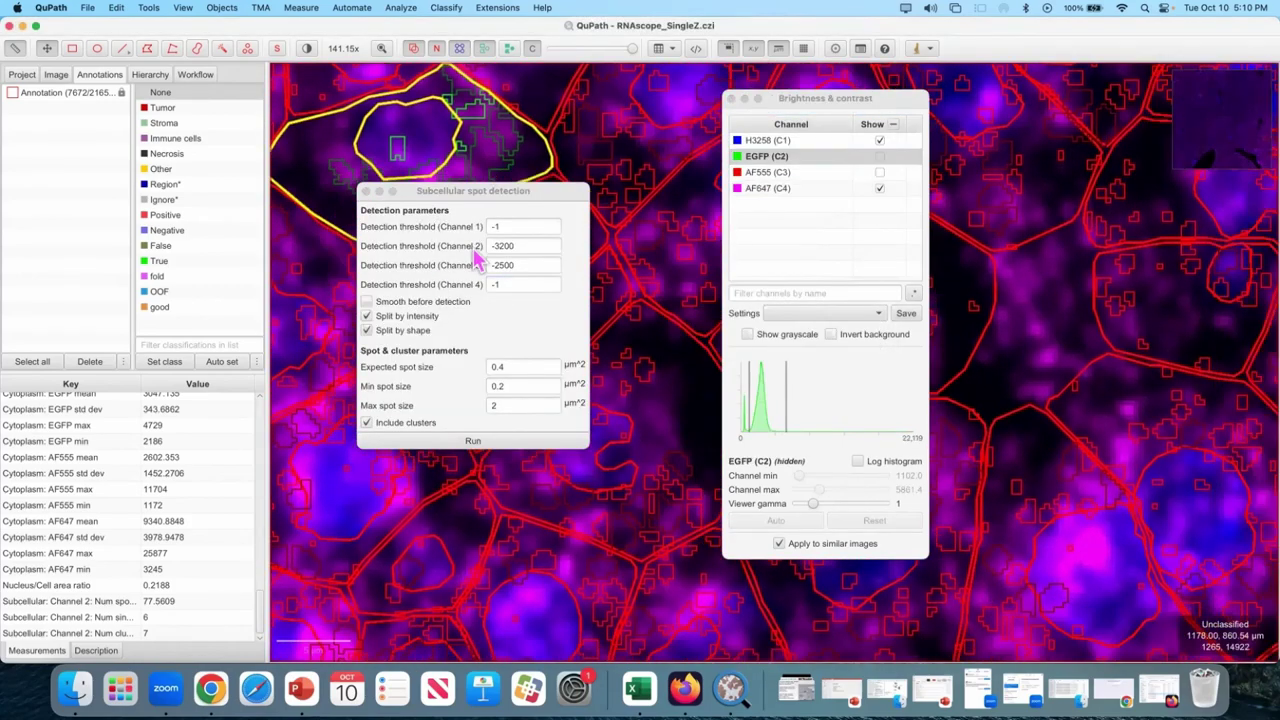
left_click_drag(514, 190, 987, 262)
scroll(660, 332, "up", 3)
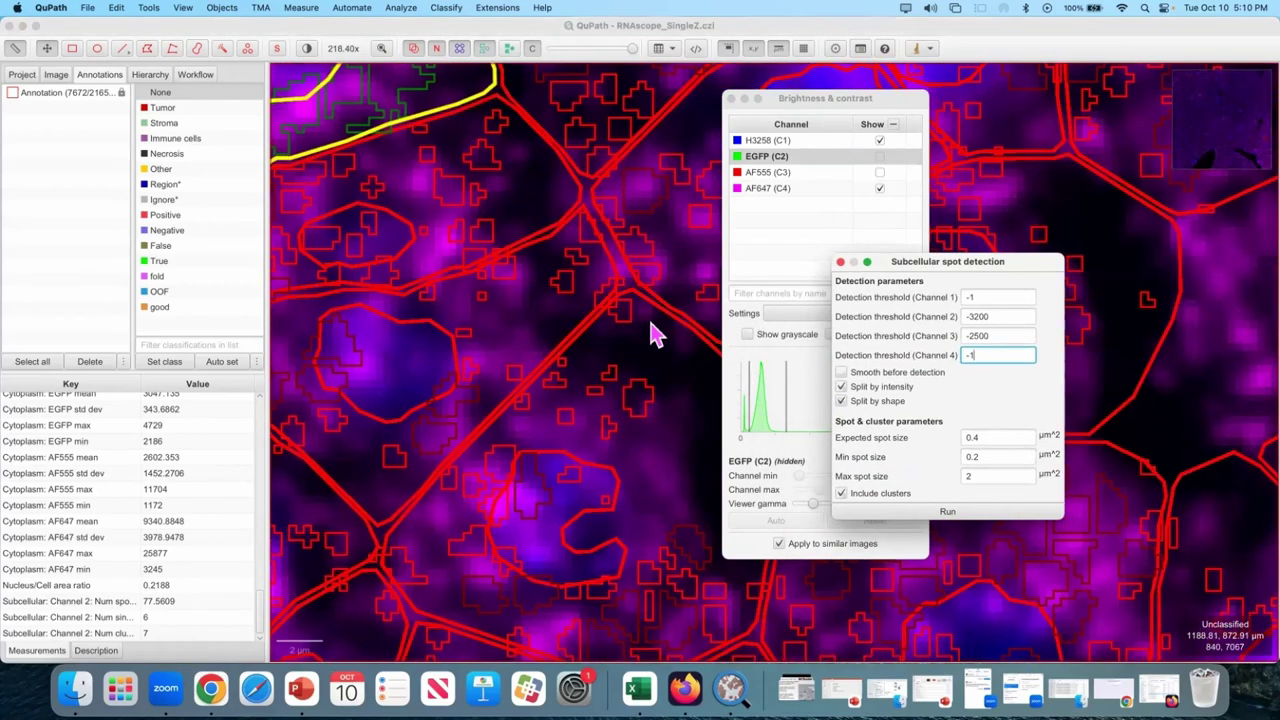
left_click_drag(652, 335, 543, 294)
scroll(605, 373, "down", 1)
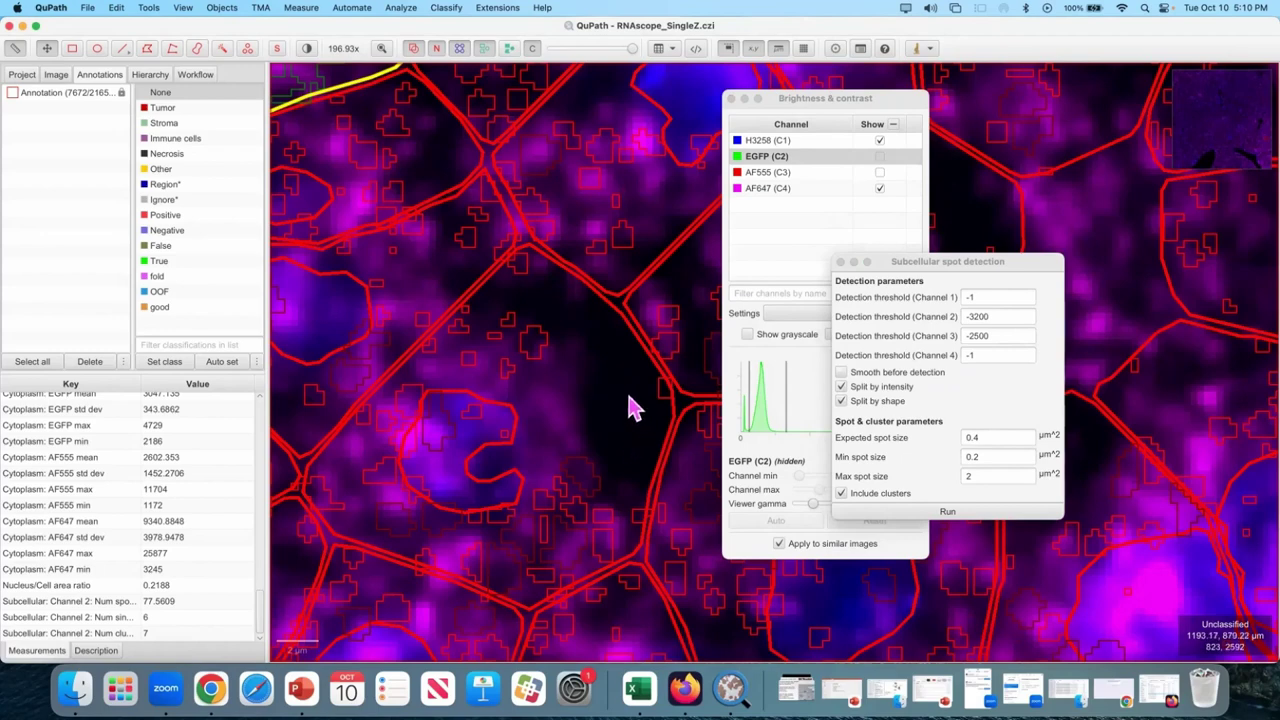
Step: Run Channel 4 spot detection at threshold 3000 and select a cell to check its counts
left_click(995, 353)
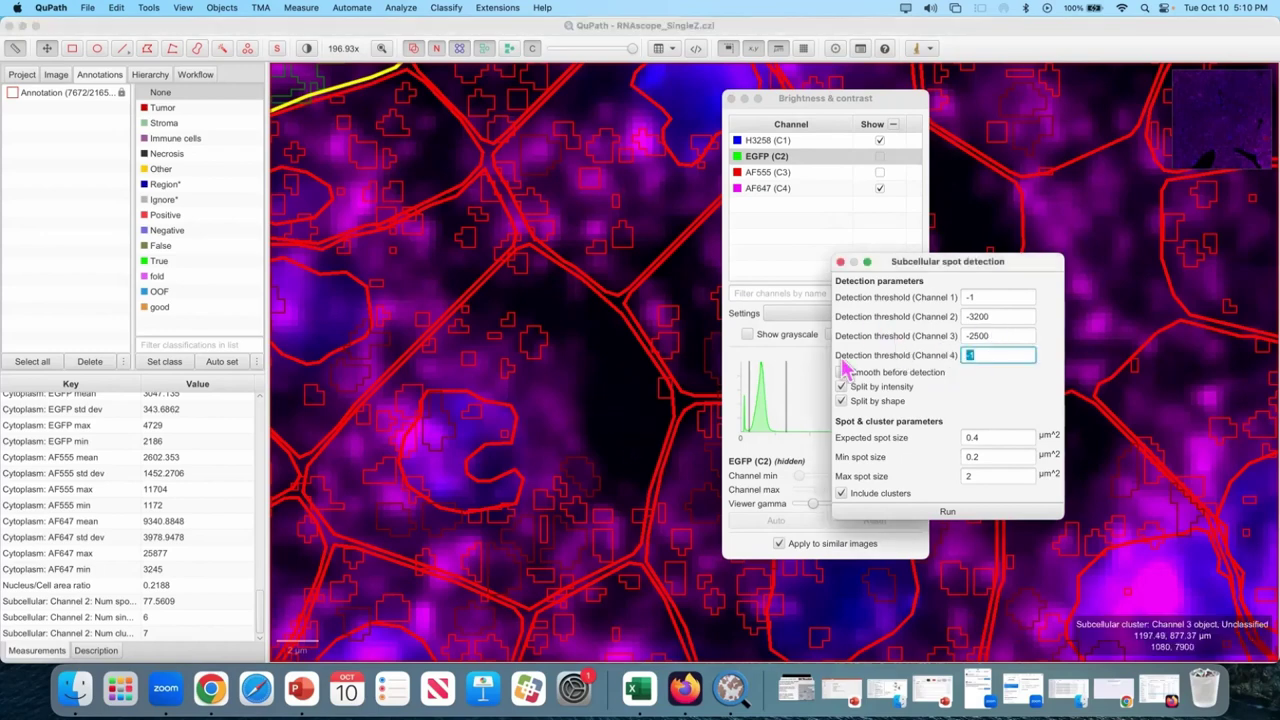
type("3000")
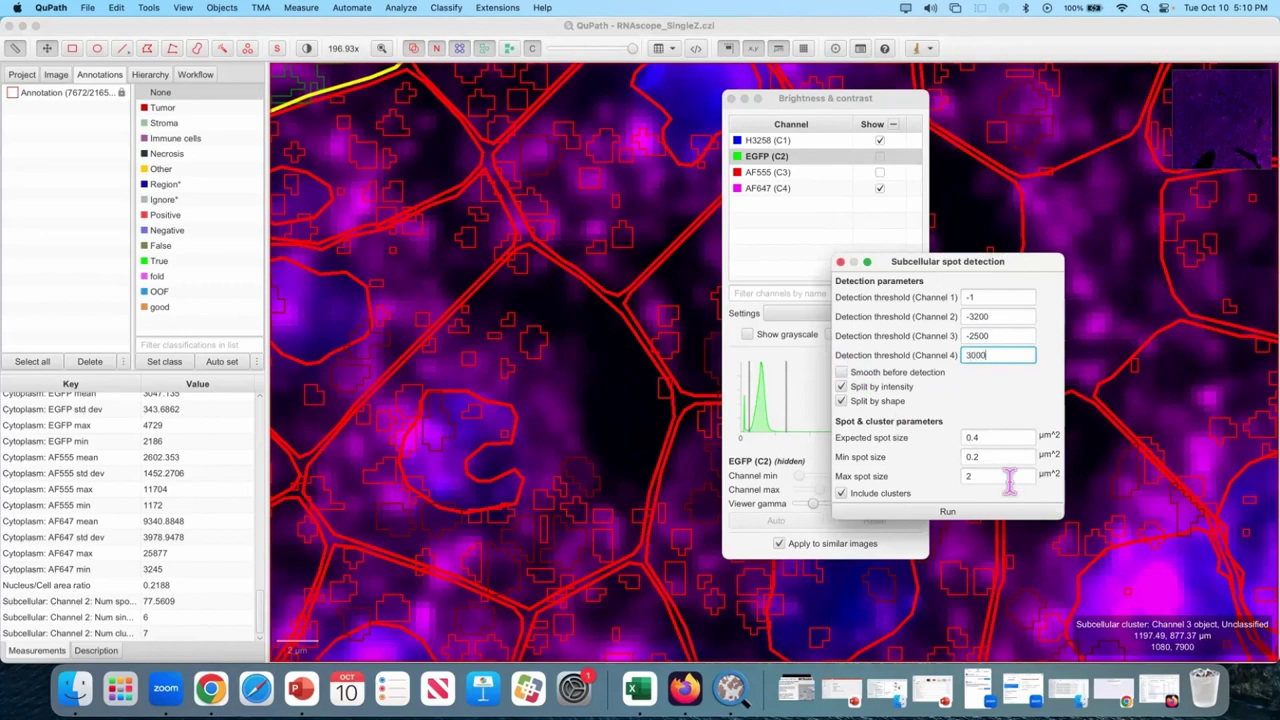
left_click(909, 497)
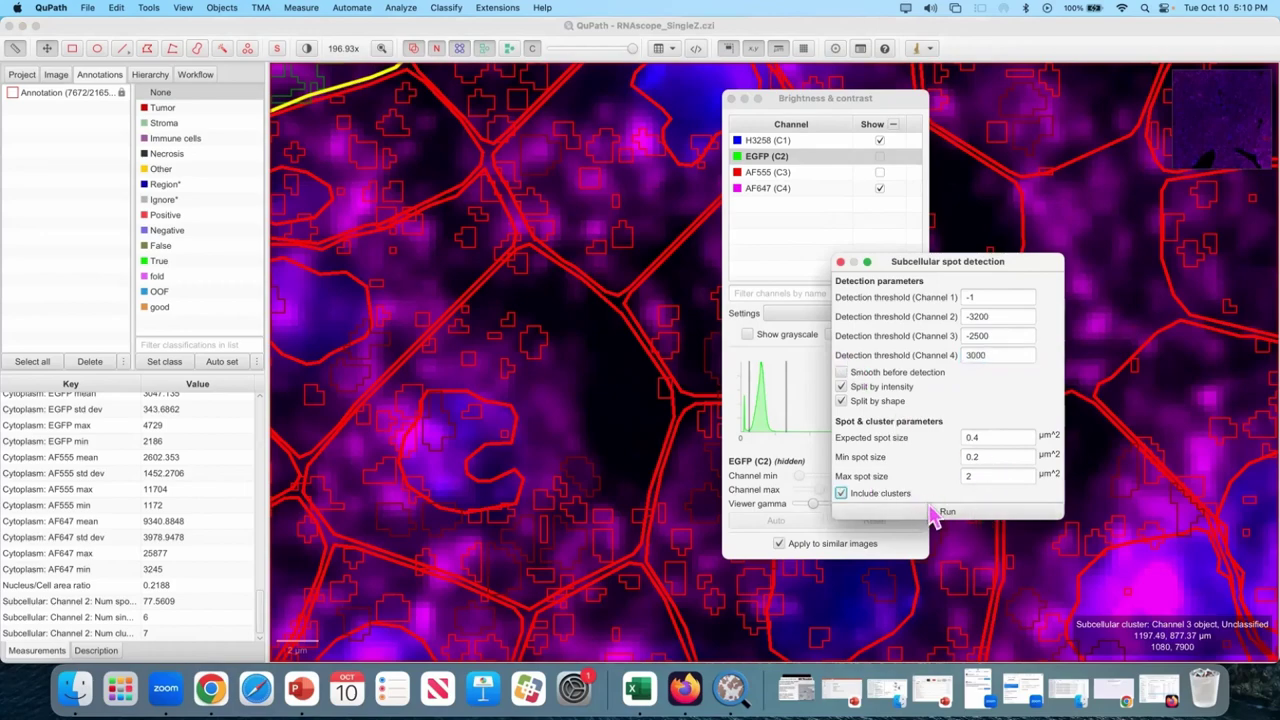
left_click(910, 497)
scroll(640, 420, "up", 1)
left_click(457, 371)
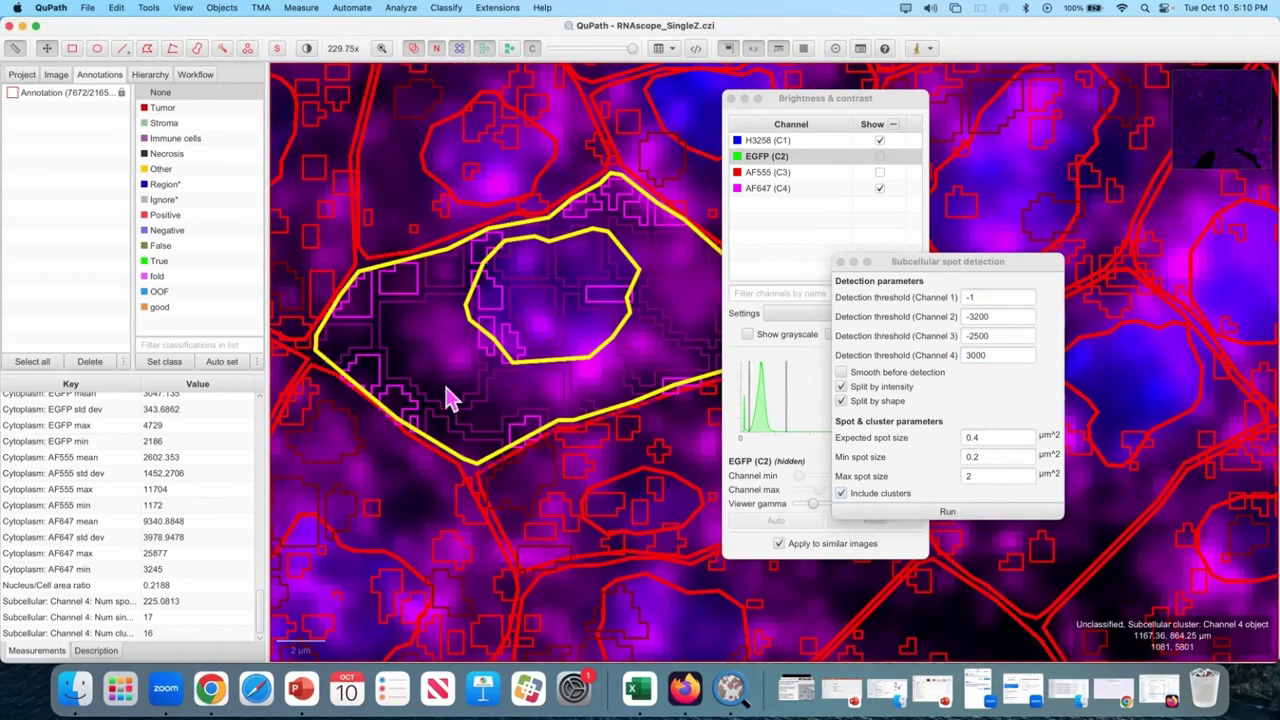
Step: Rerun Channel 4 spot detection at threshold 5000, then zoom out
left_click(975, 355)
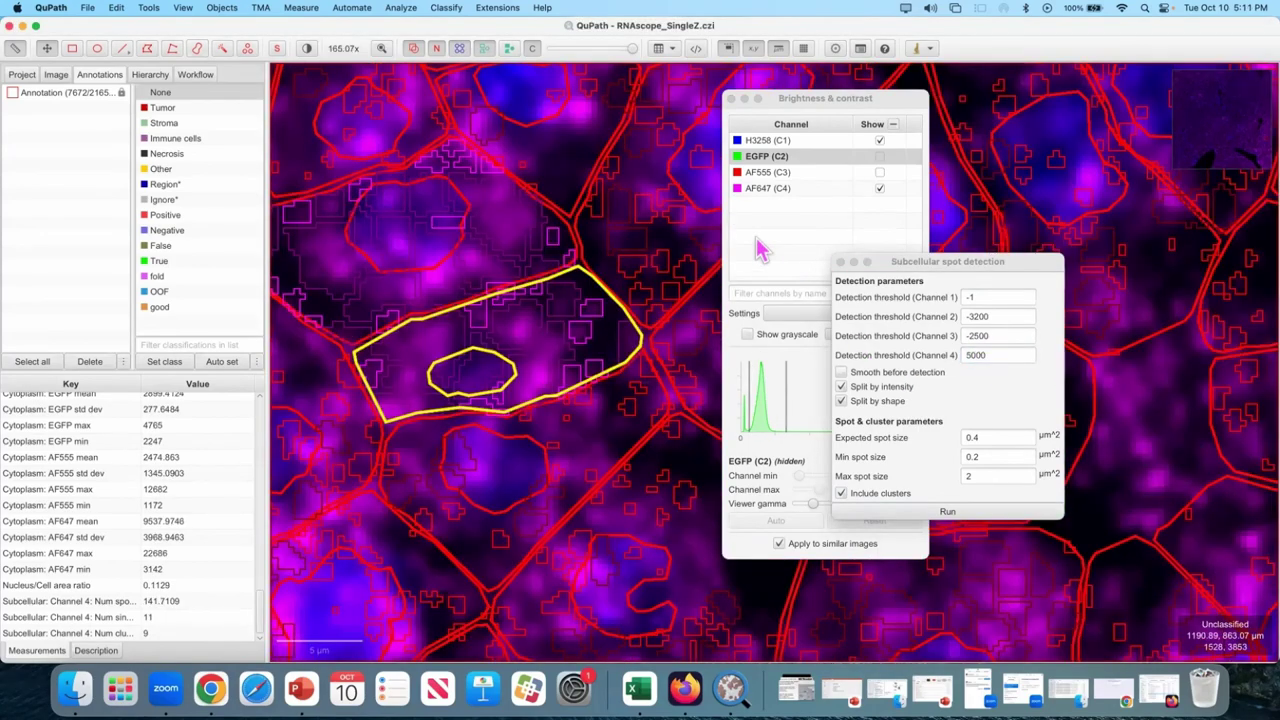
left_click(745, 190)
left_click(737, 188)
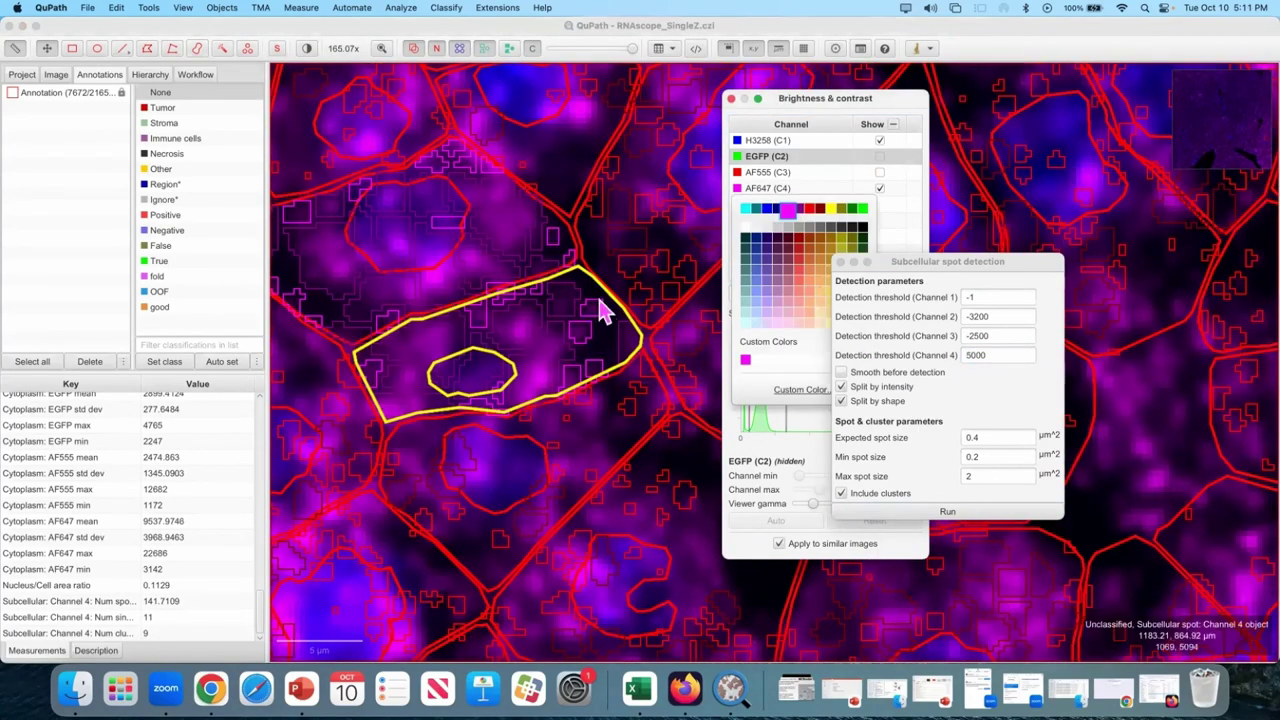
left_click(600, 312)
scroll(590, 300, "down", 3)
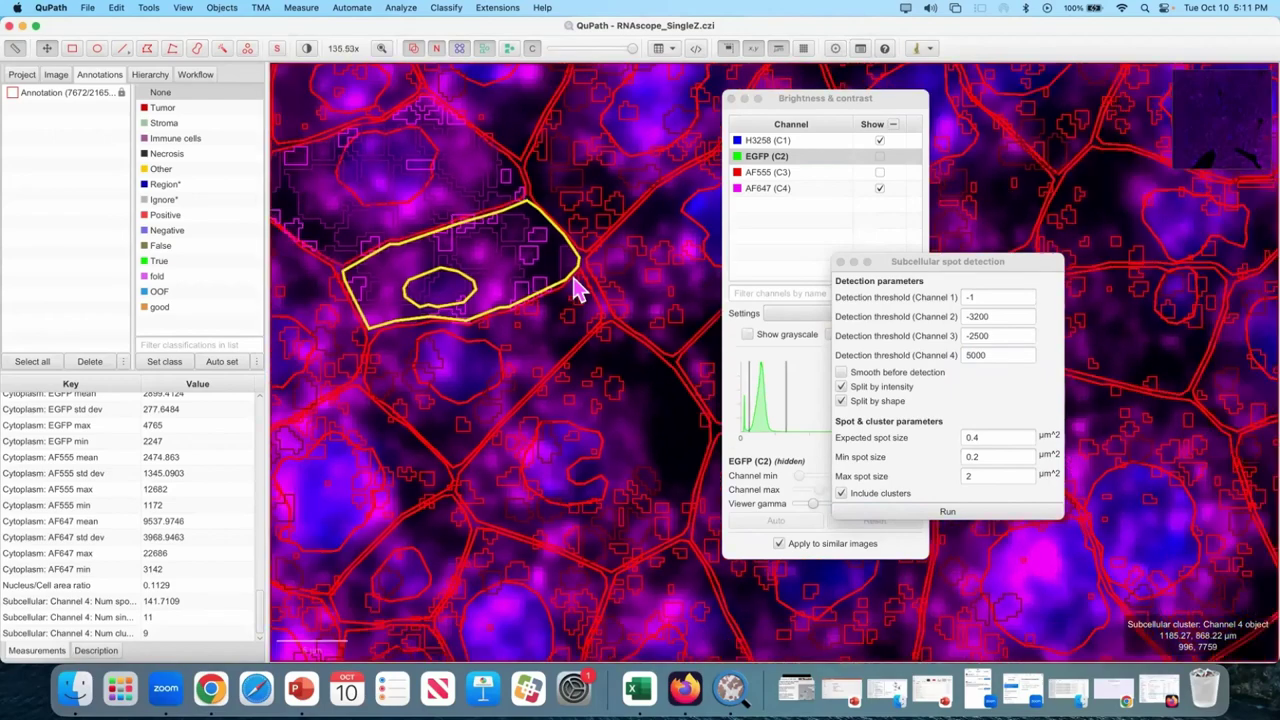
scroll(590, 235, "down", 2)
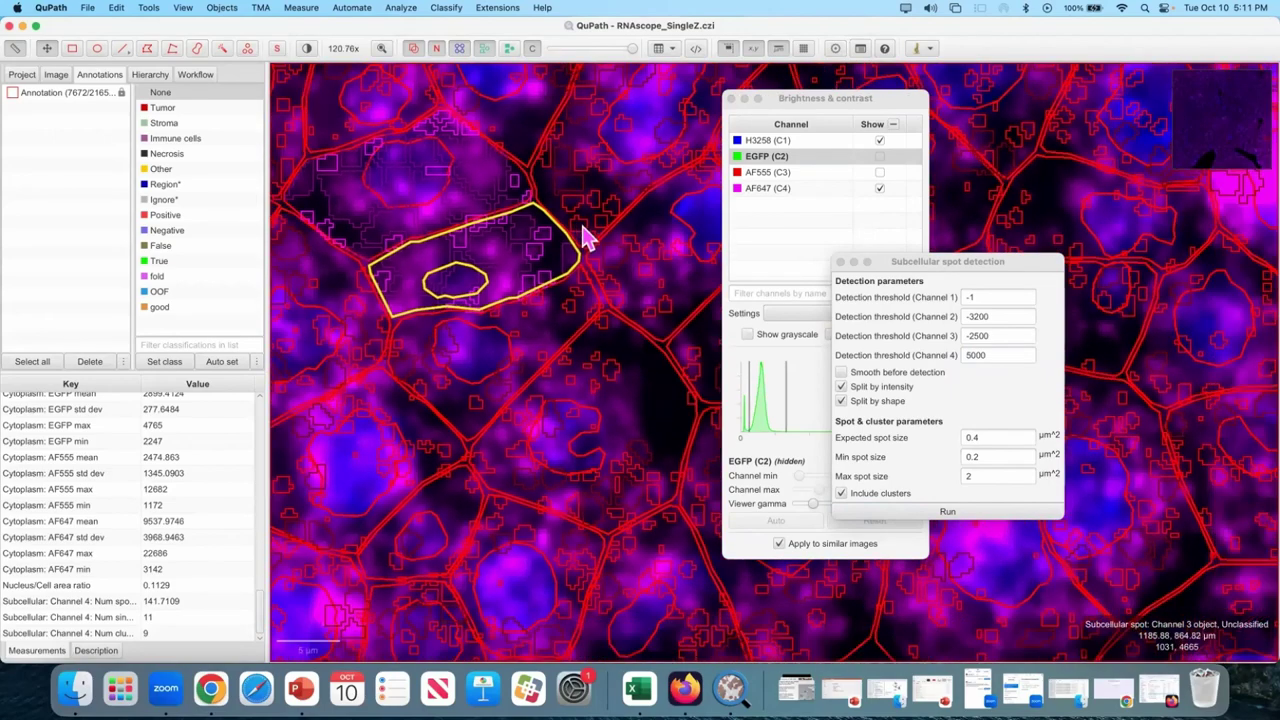
scroll(587, 237, "down", 10)
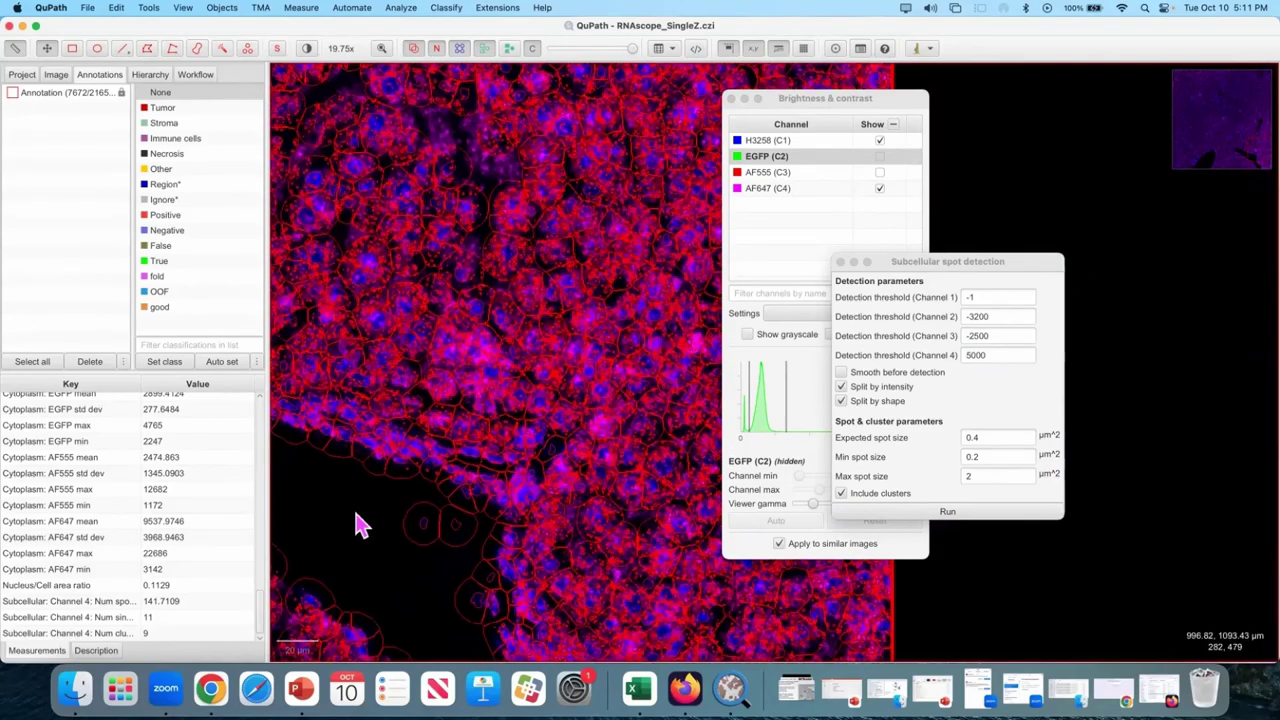
Step: Re-enable the Channel 3 (2500) and Channel 2 (3200) thresholds by removing their minus signs
left_click(357, 523)
left_click(972, 316)
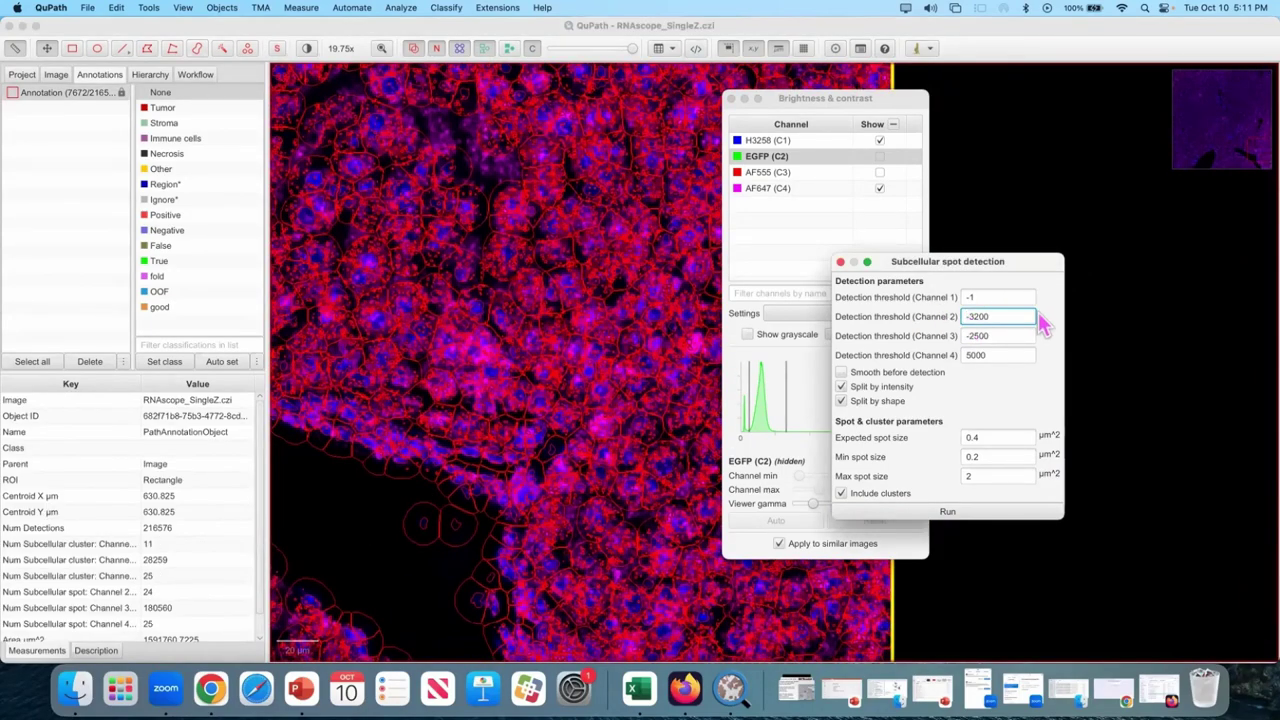
left_click(969, 336)
key("BackSpace")
left_click(973, 316)
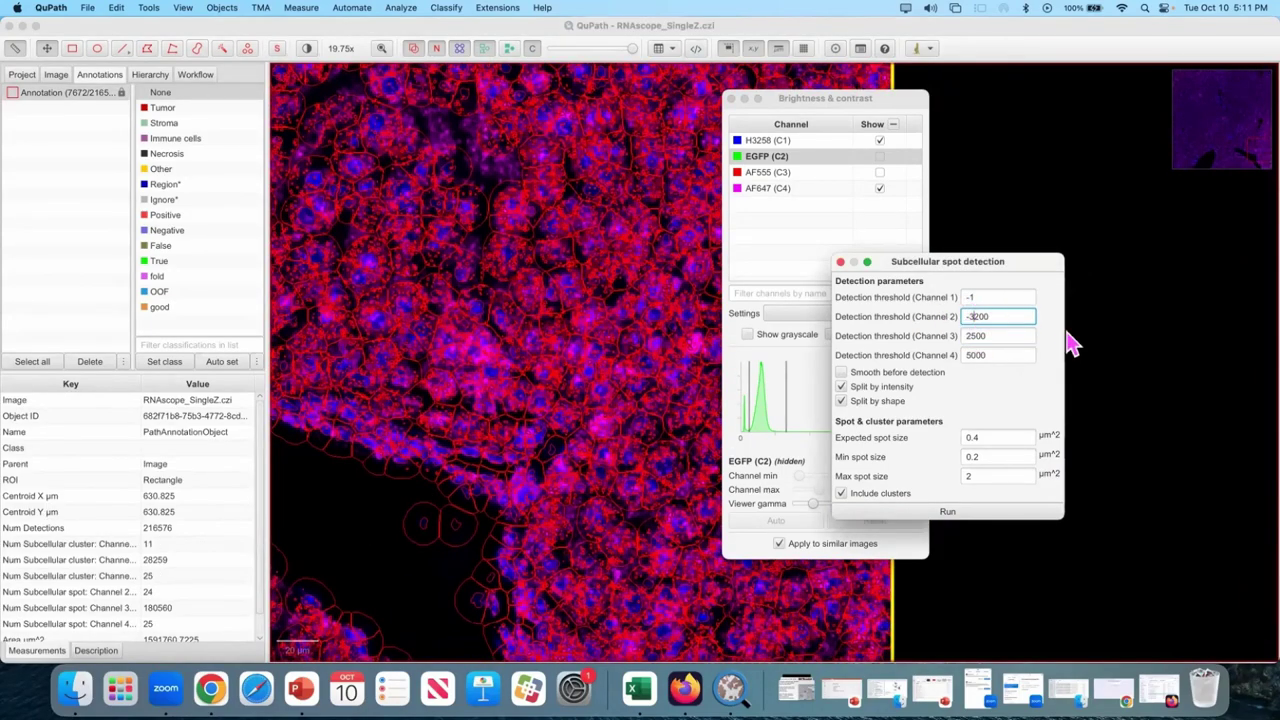
key("BackSpace")
left_click(1049, 229)
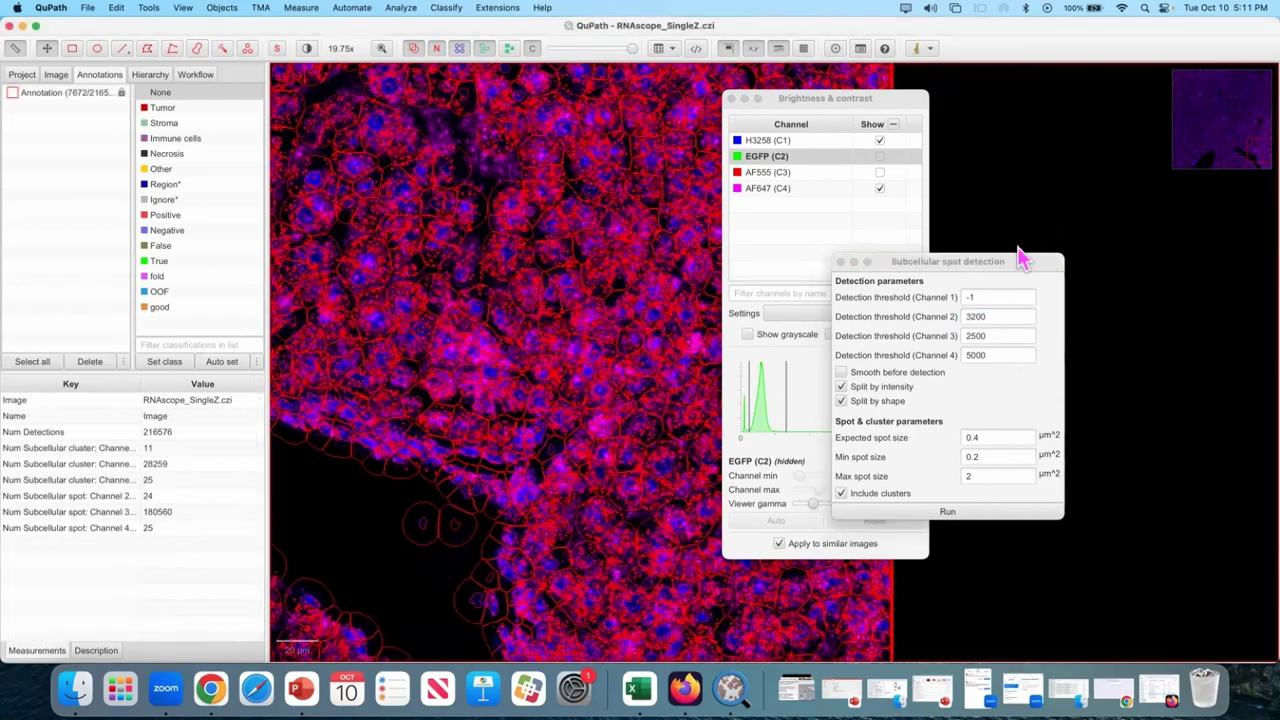
Step: Select all cells and run spot detection for Channels 2–4
left_click(222, 9)
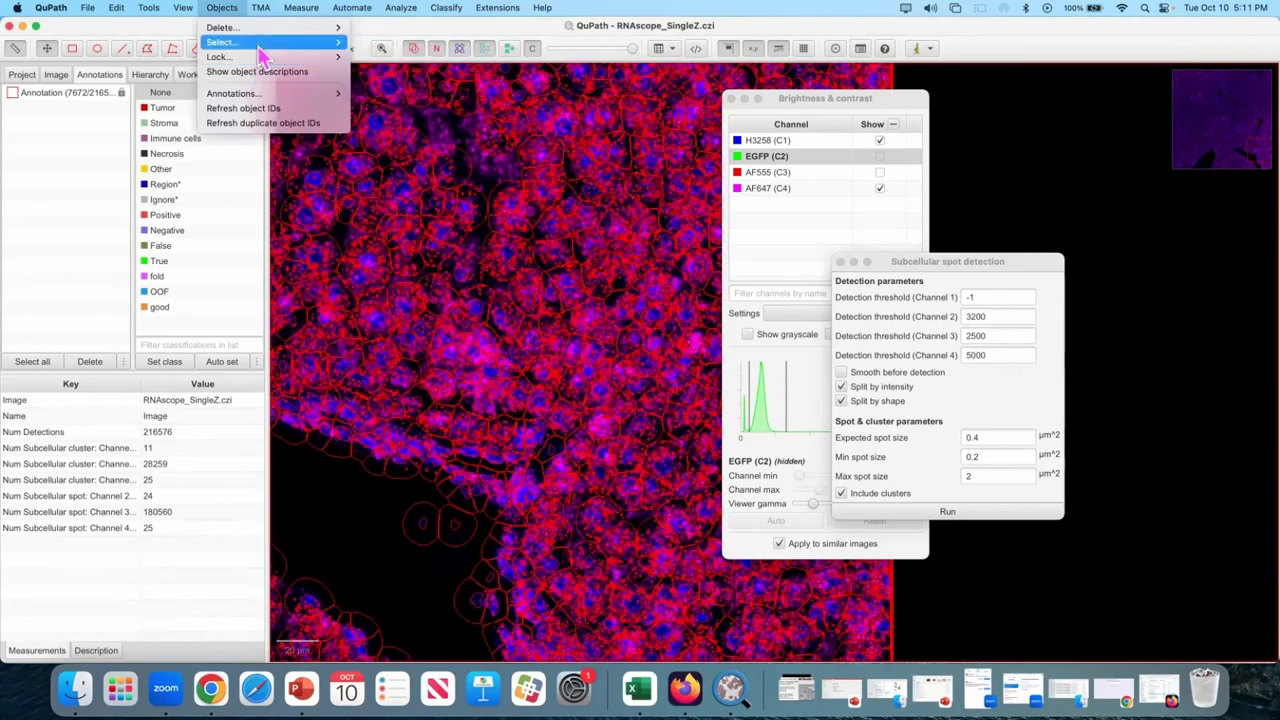
mouse_move(259, 47)
mouse_move(462, 93)
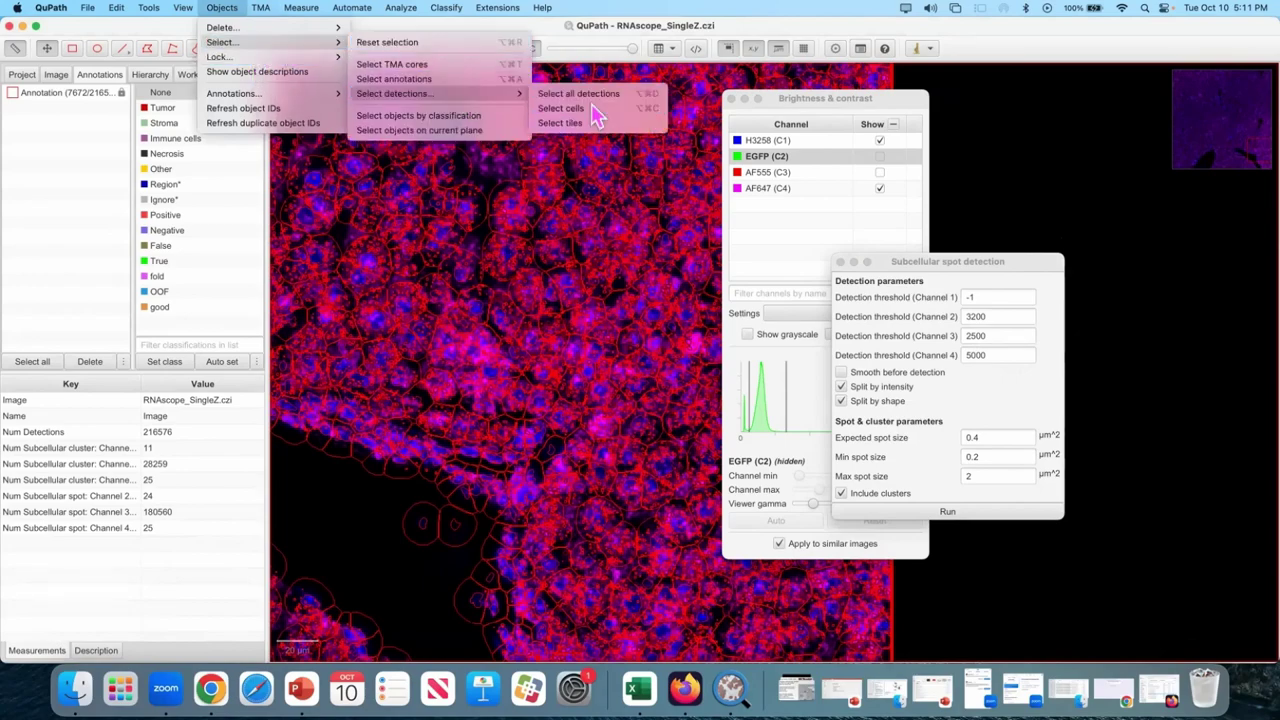
left_click(562, 108)
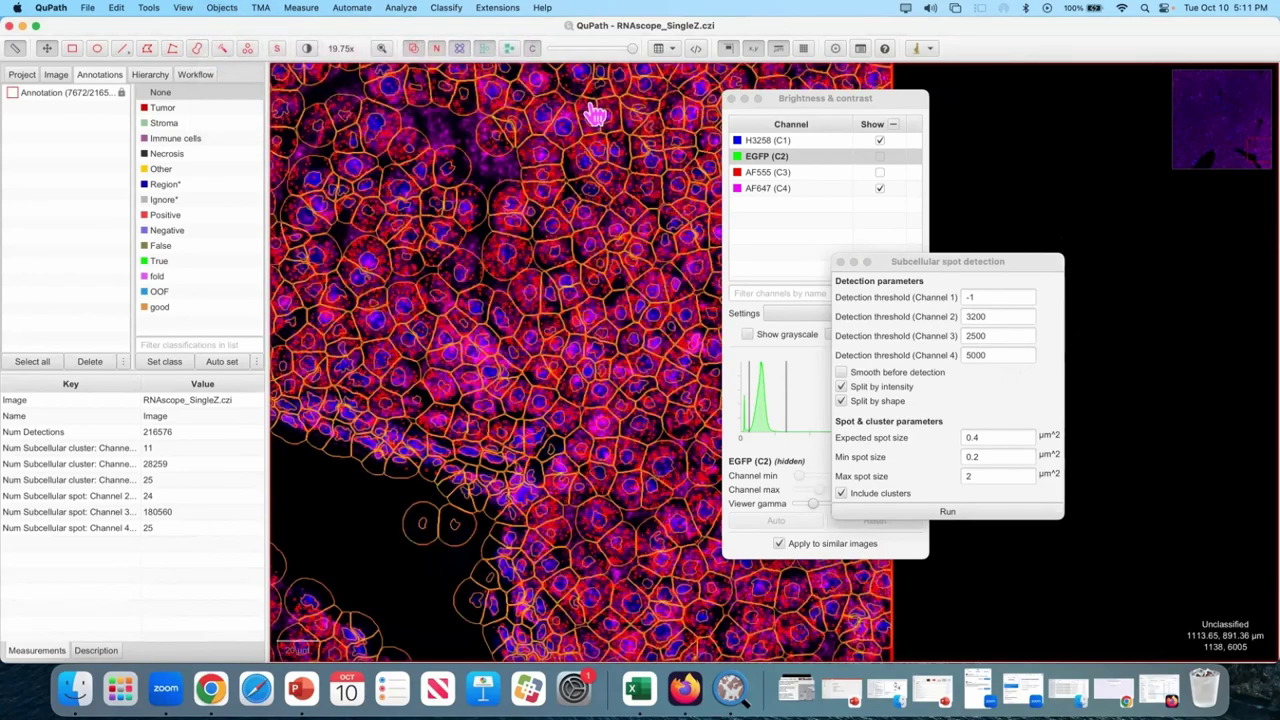
left_click(950, 513)
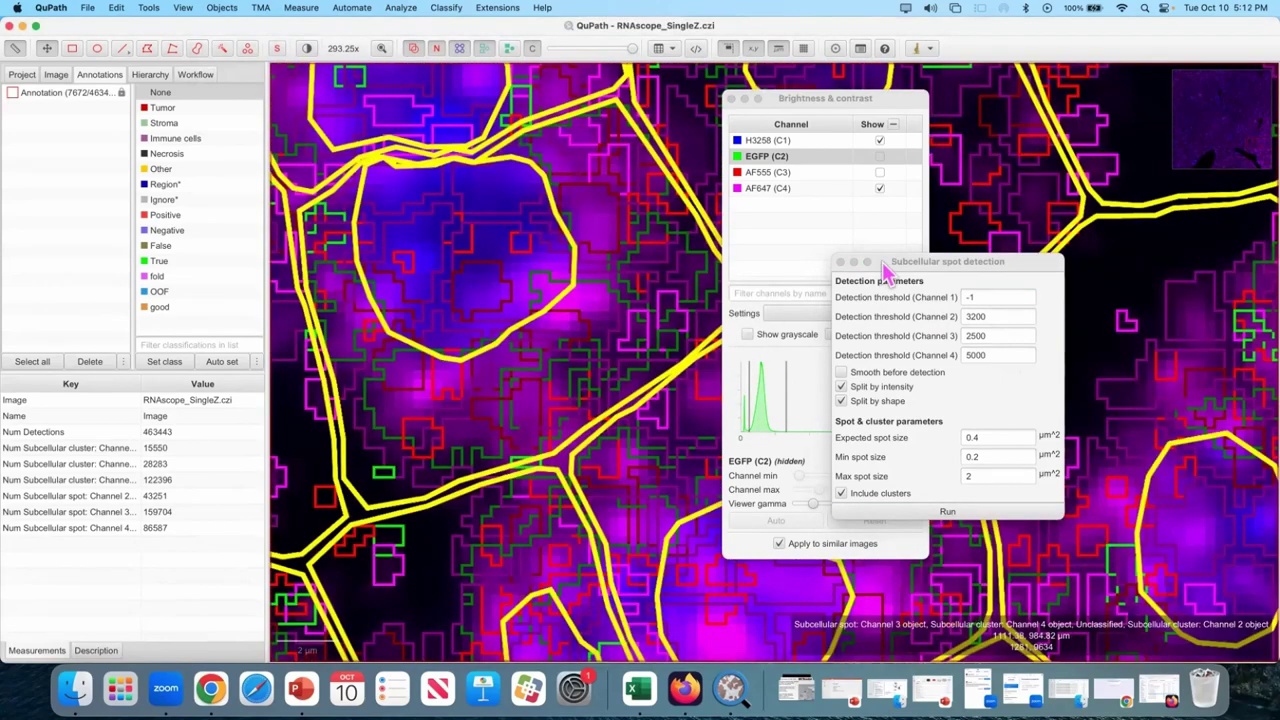
Step: Move the dialogs aside, hide AF647 (C4) and display detections as outlines only
left_click_drag(930, 261, 1090, 256)
left_click(840, 110)
left_click_drag(840, 110, 1105, 103)
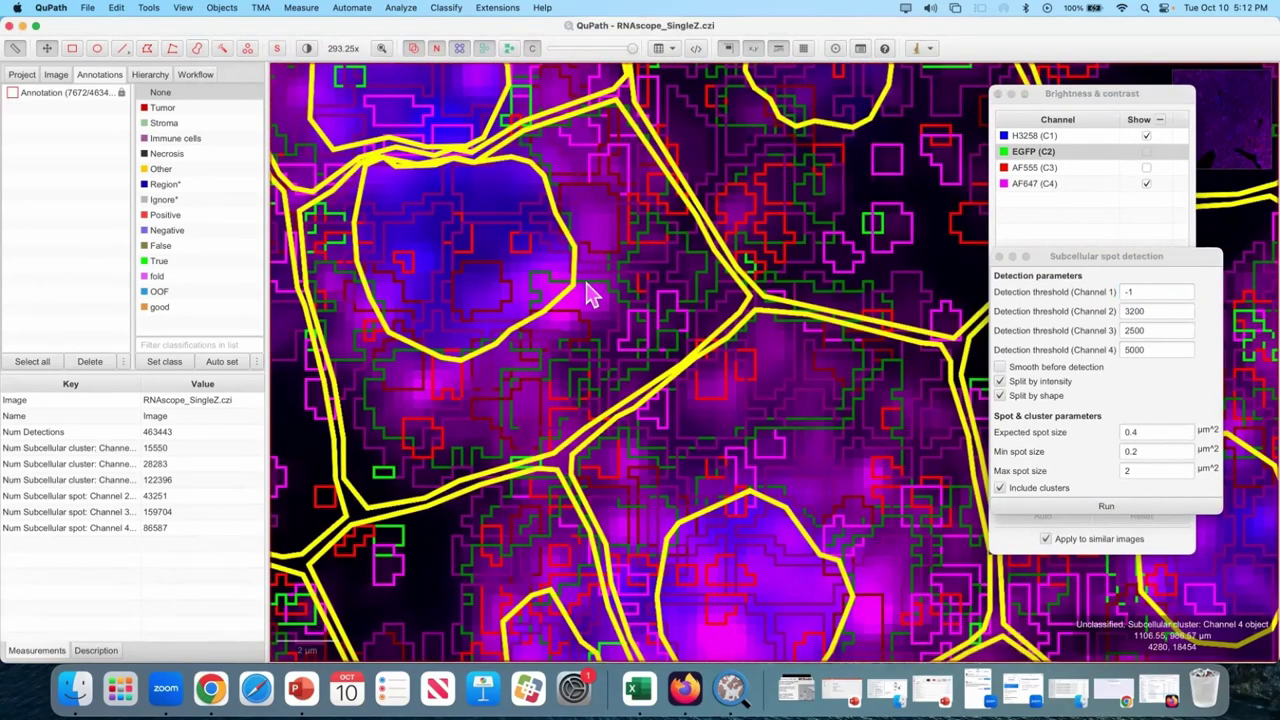
scroll(588, 290, "down", 2)
left_click(1146, 184)
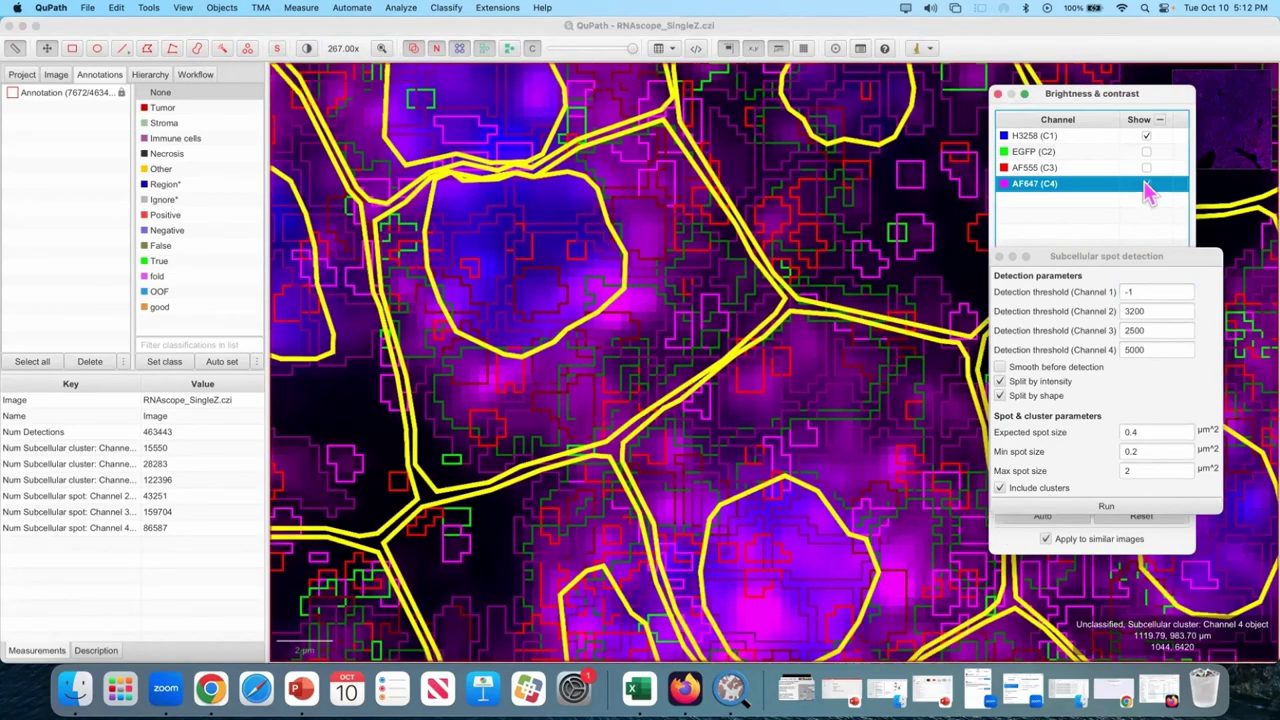
key("f")
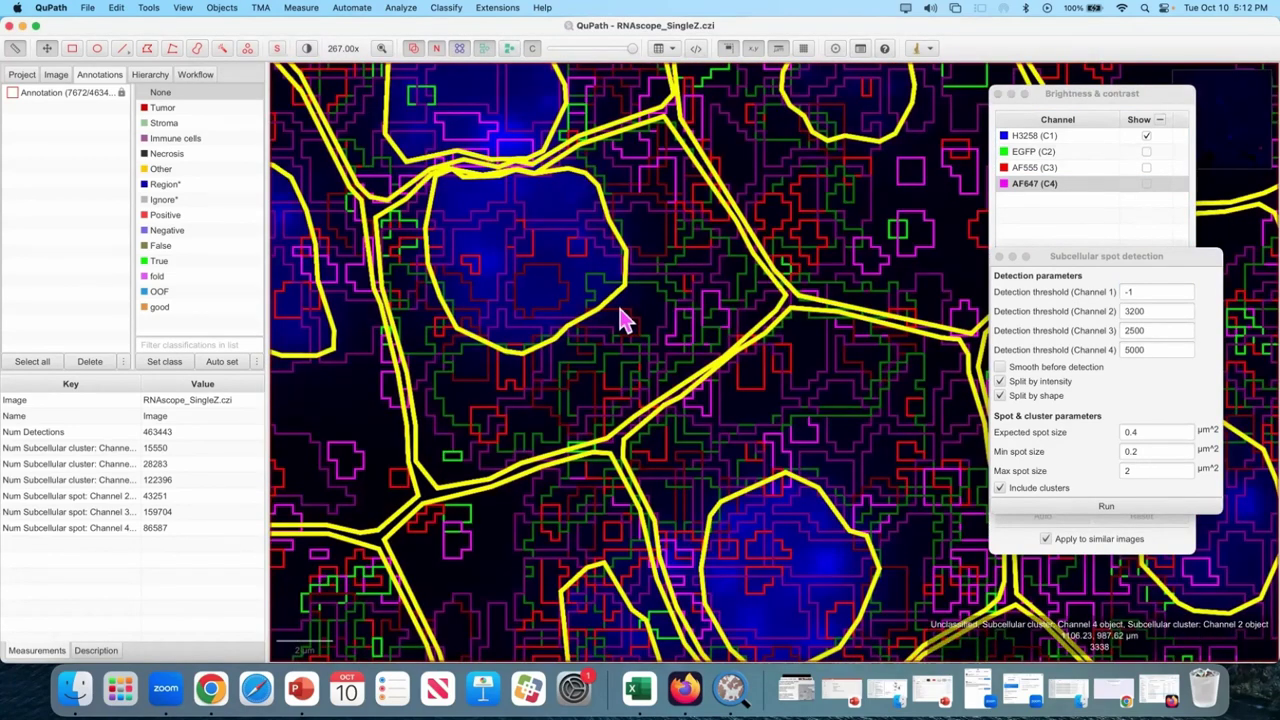
Step: Toggle EGFP (C2) on and back off while comparing outlines, leaving AF555 (C3) selected
left_click(1146, 153)
left_click(1146, 152)
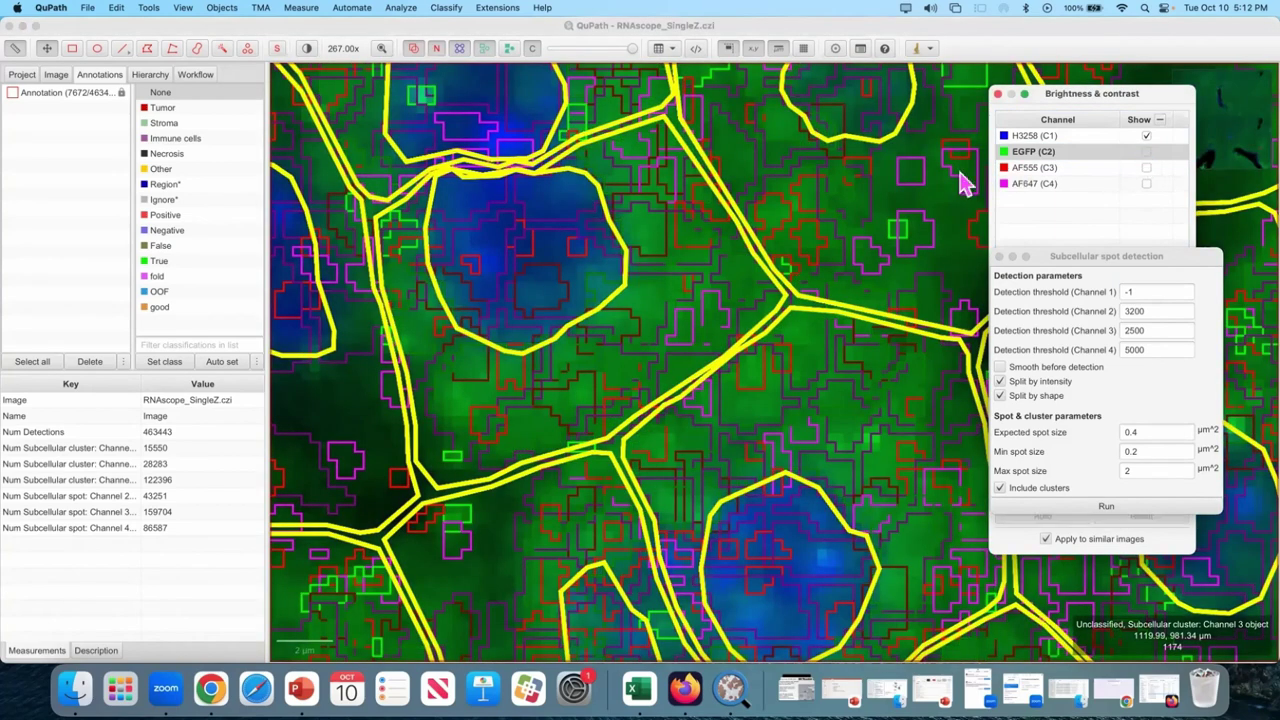
left_click_drag(963, 183, 757, 380)
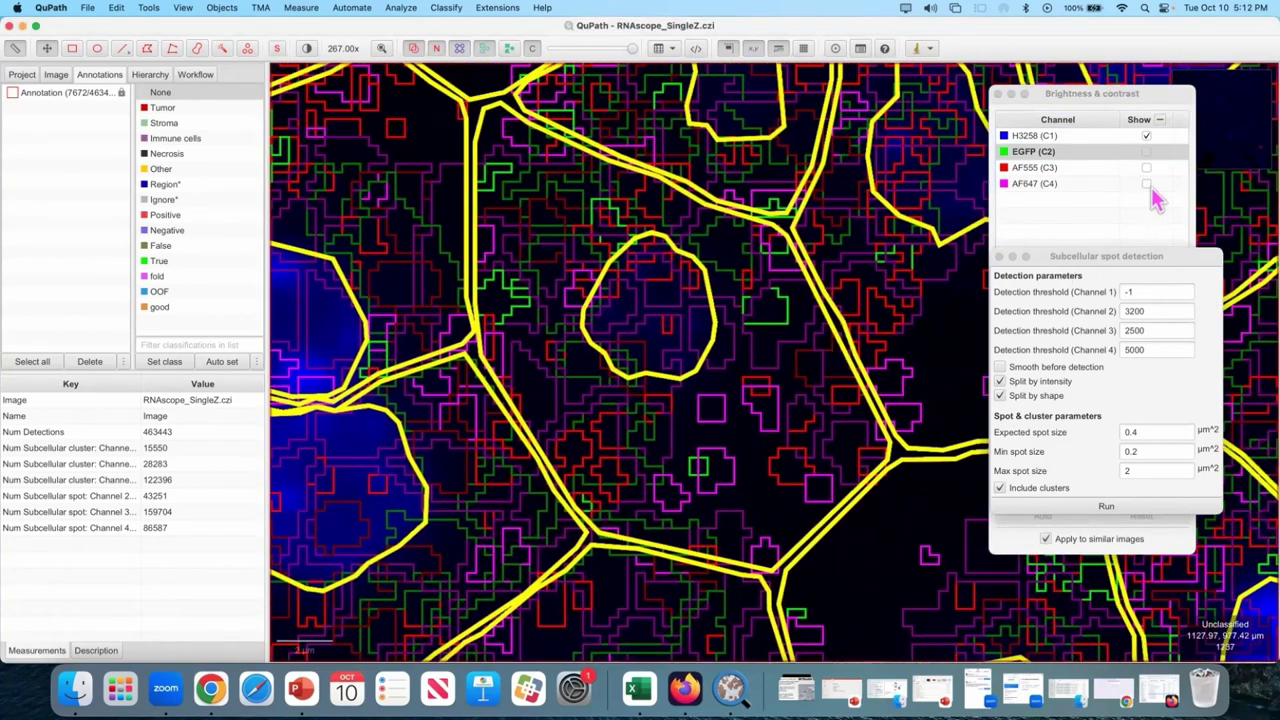
left_click(1146, 166)
left_click(1146, 166)
left_click(1146, 166)
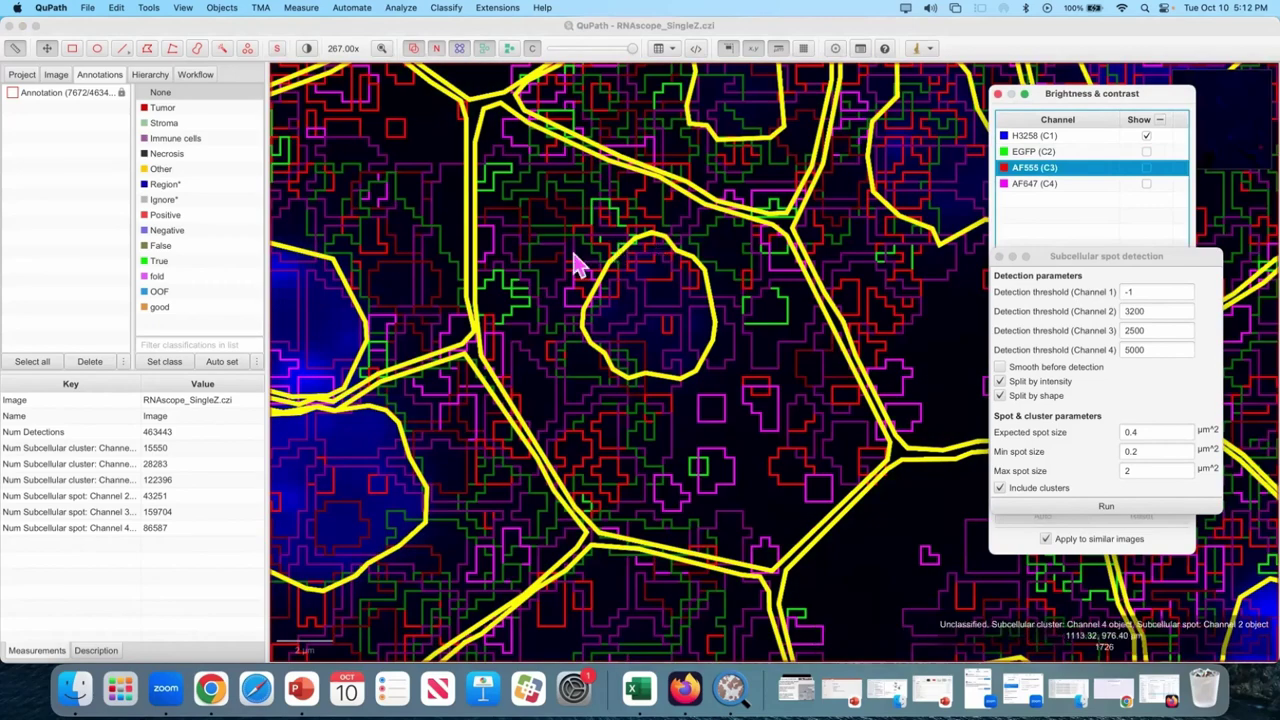
Step: Reset the class list to the default classes
right_click(234, 265)
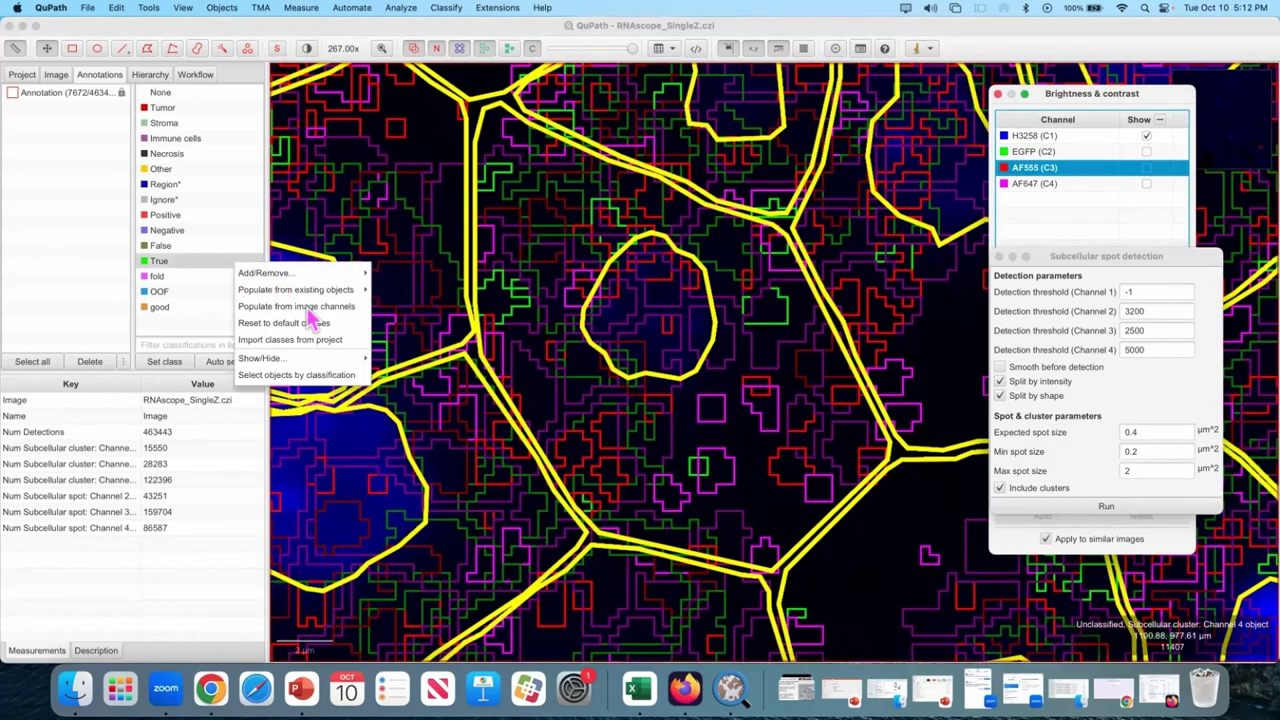
mouse_move(313, 293)
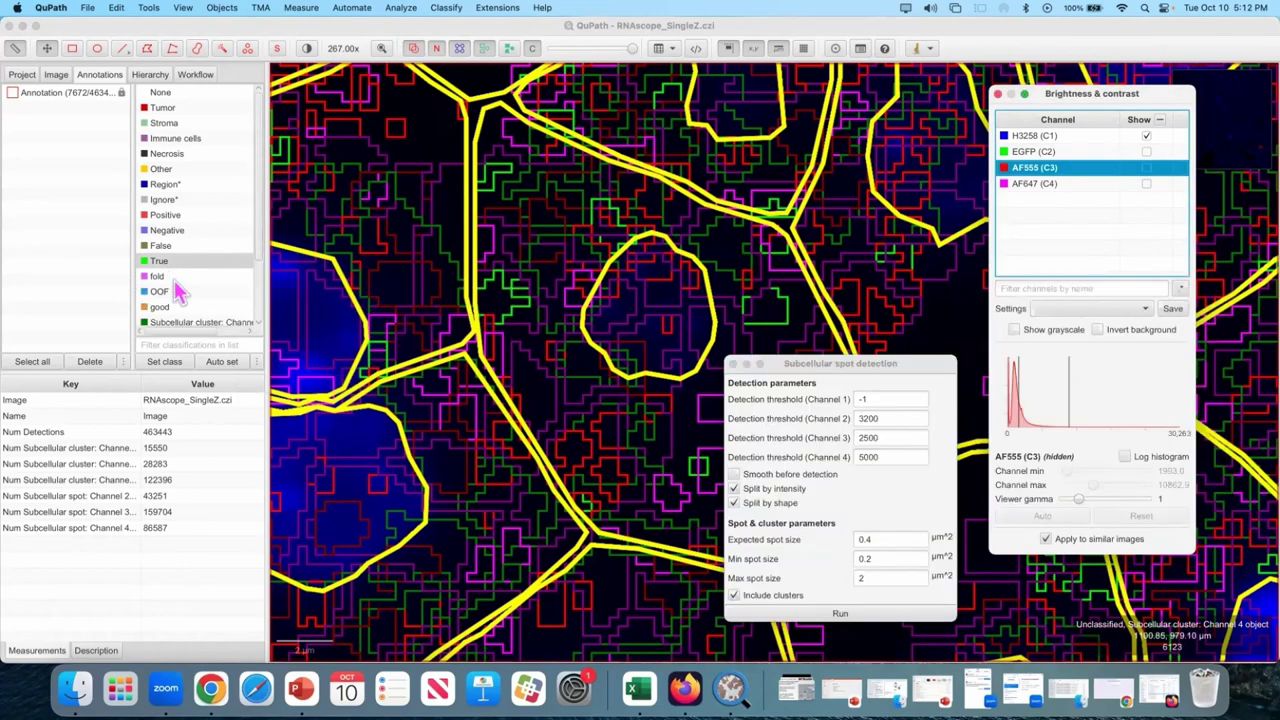
left_click(175, 281)
scroll(175, 284, "down", 3)
right_click(205, 217)
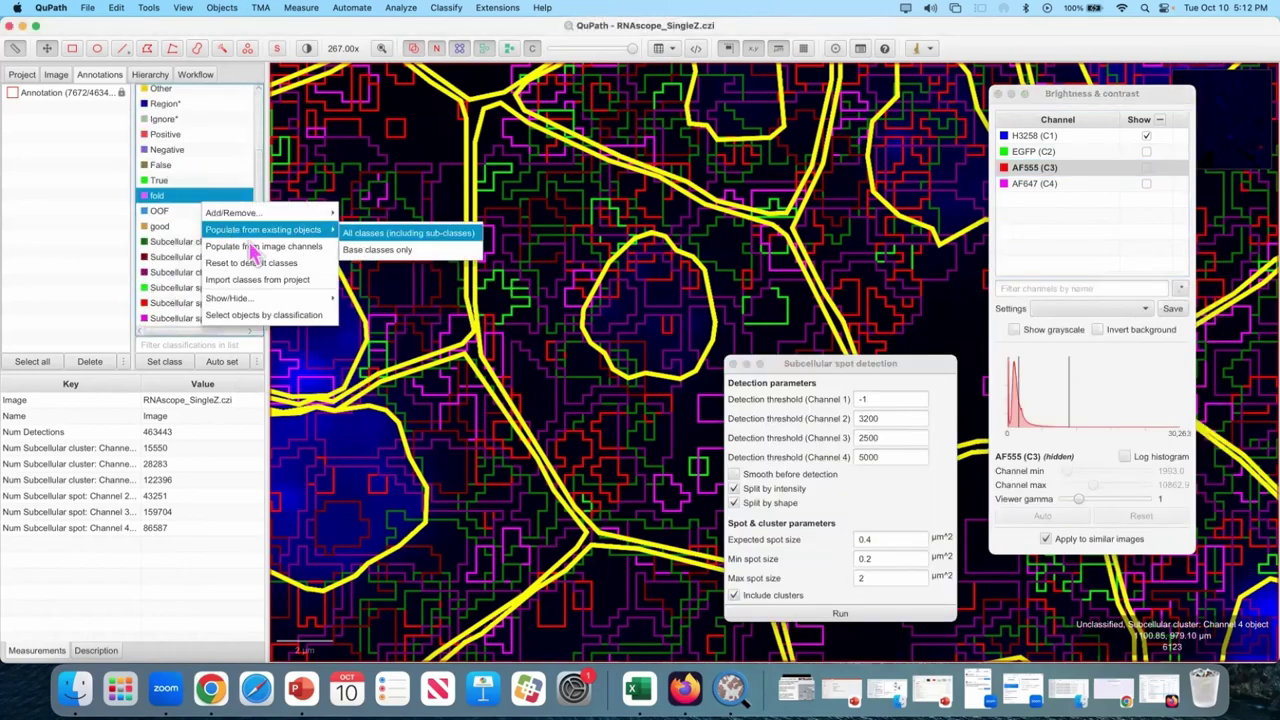
left_click(260, 263)
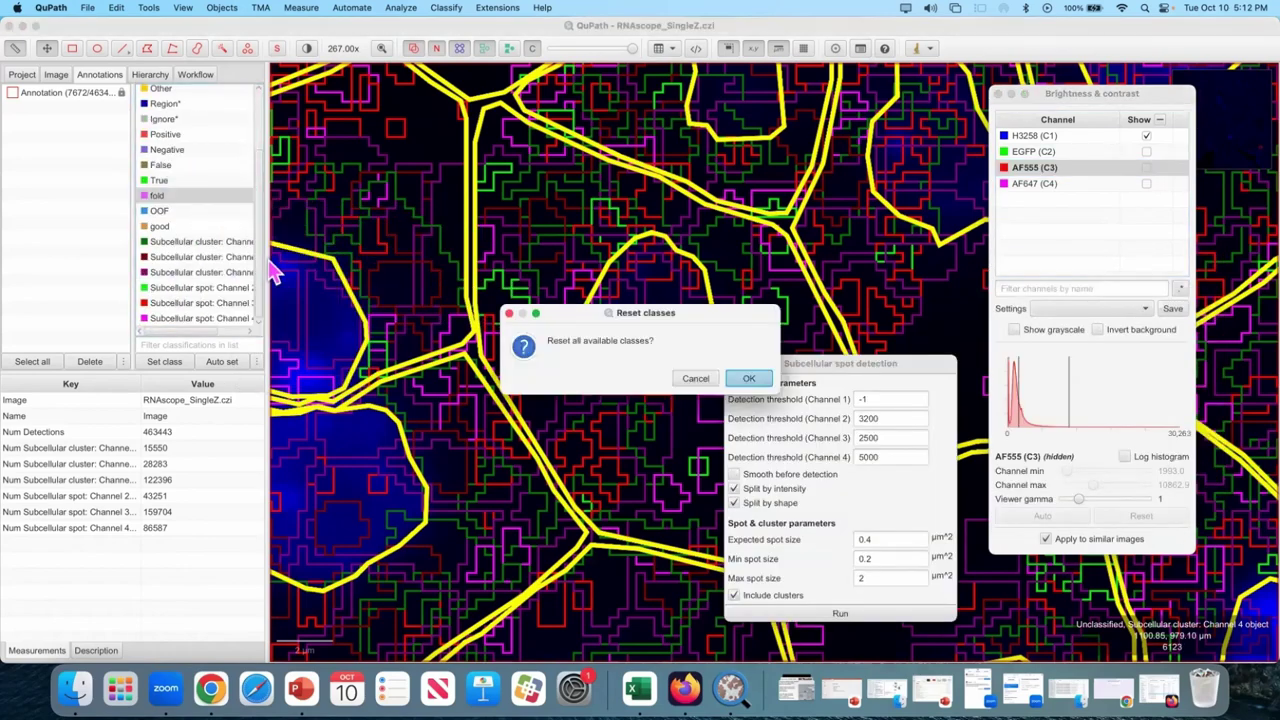
left_click(748, 380)
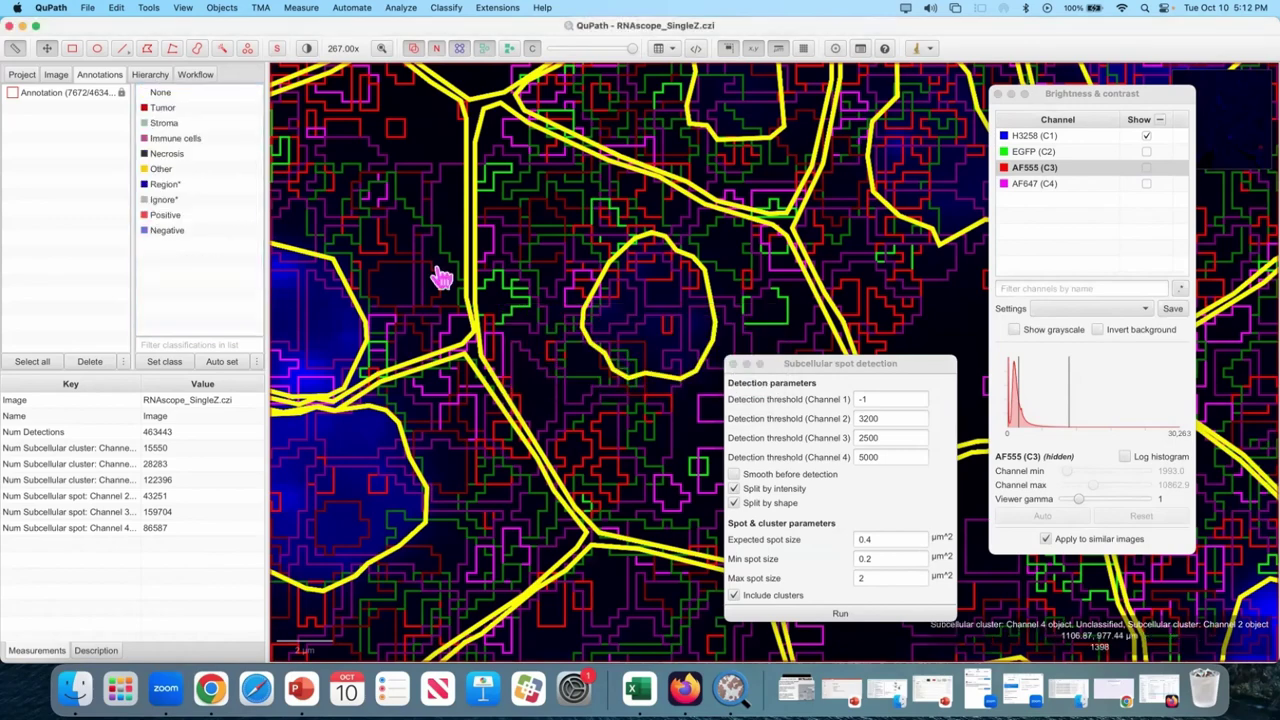
Step: Populate the class list with all classes from existing objects, keeping existing classes
right_click(212, 287)
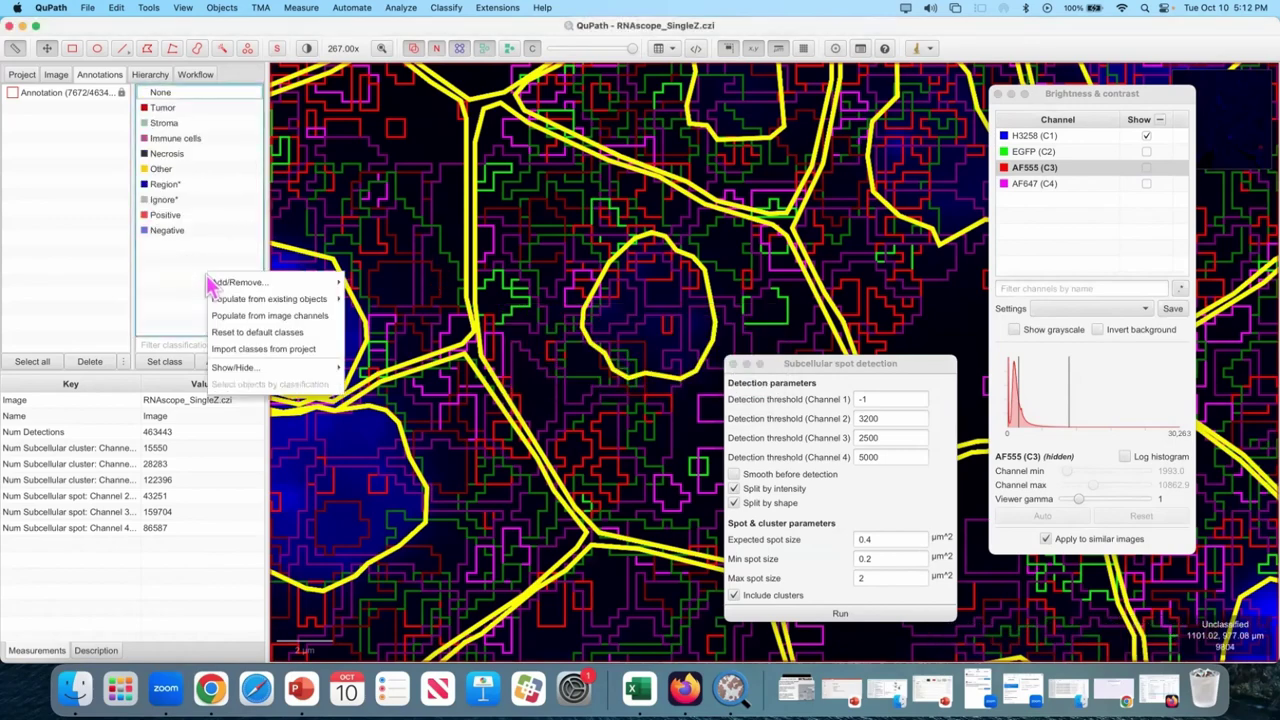
mouse_move(251, 295)
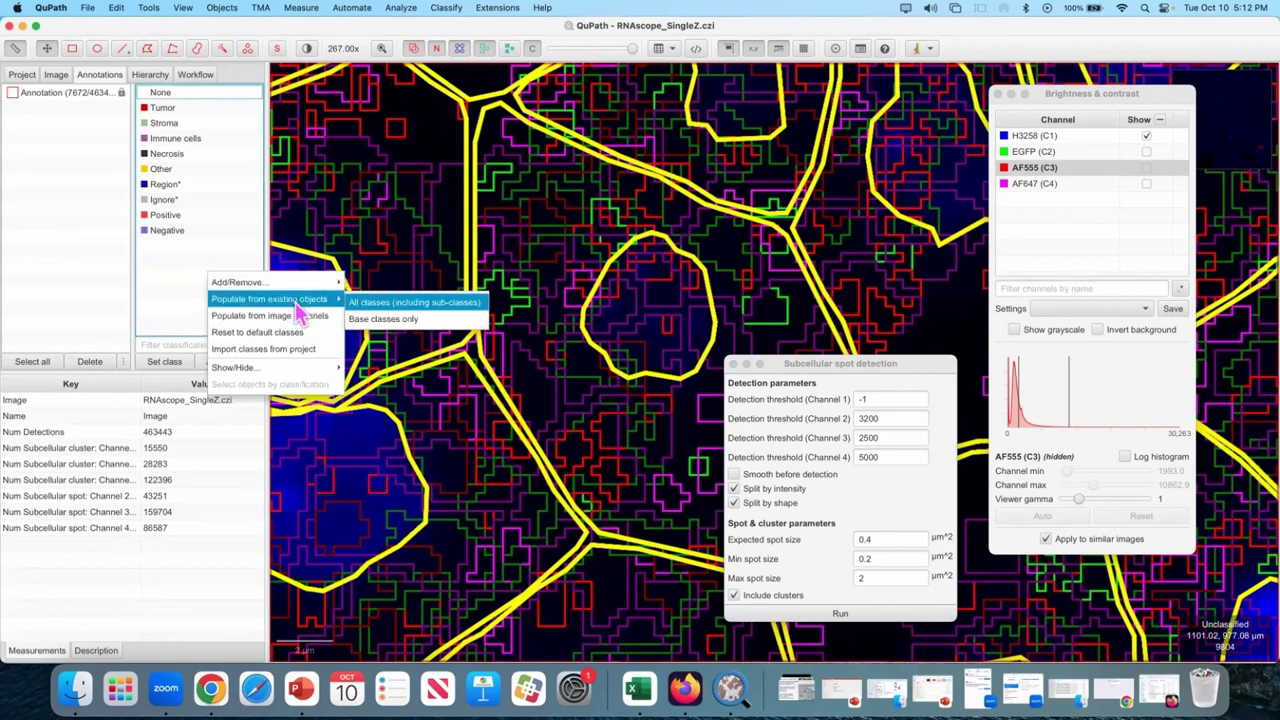
left_click(390, 305)
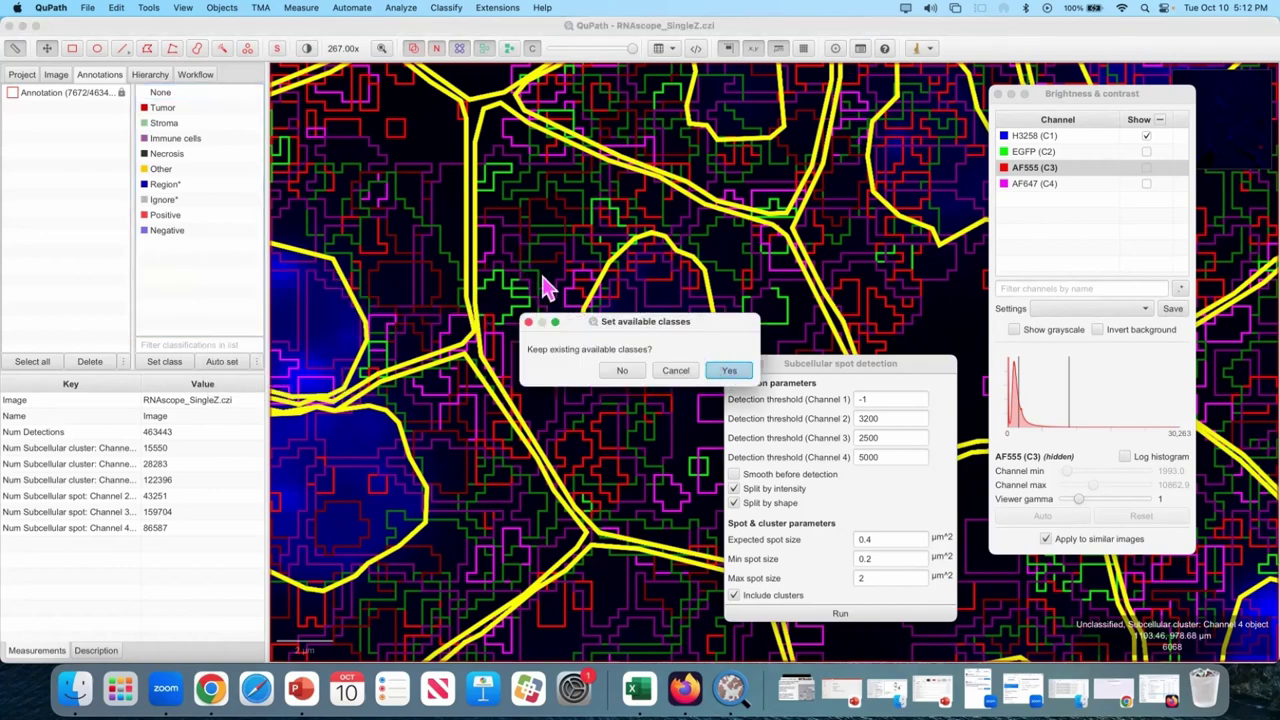
left_click(733, 373)
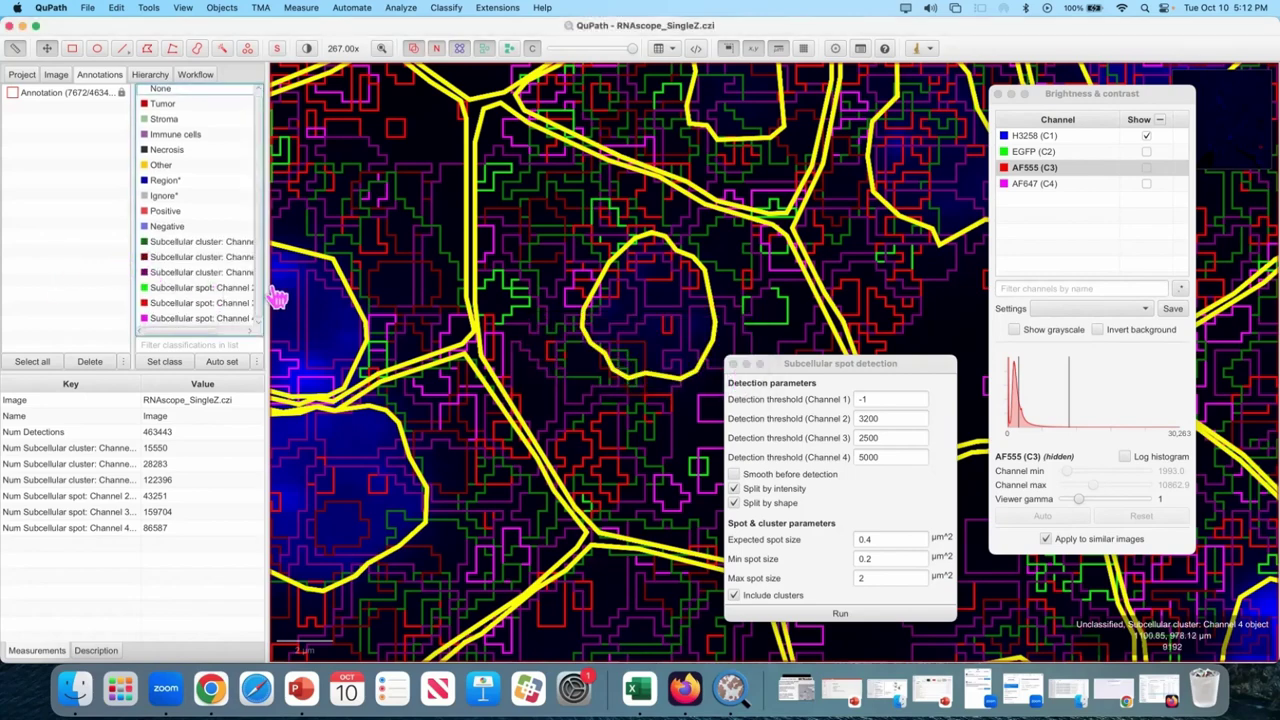
Step: Widen the side panels and hide the Channel 3 and Channel 4 cluster classes
left_click_drag(271, 283, 432, 279)
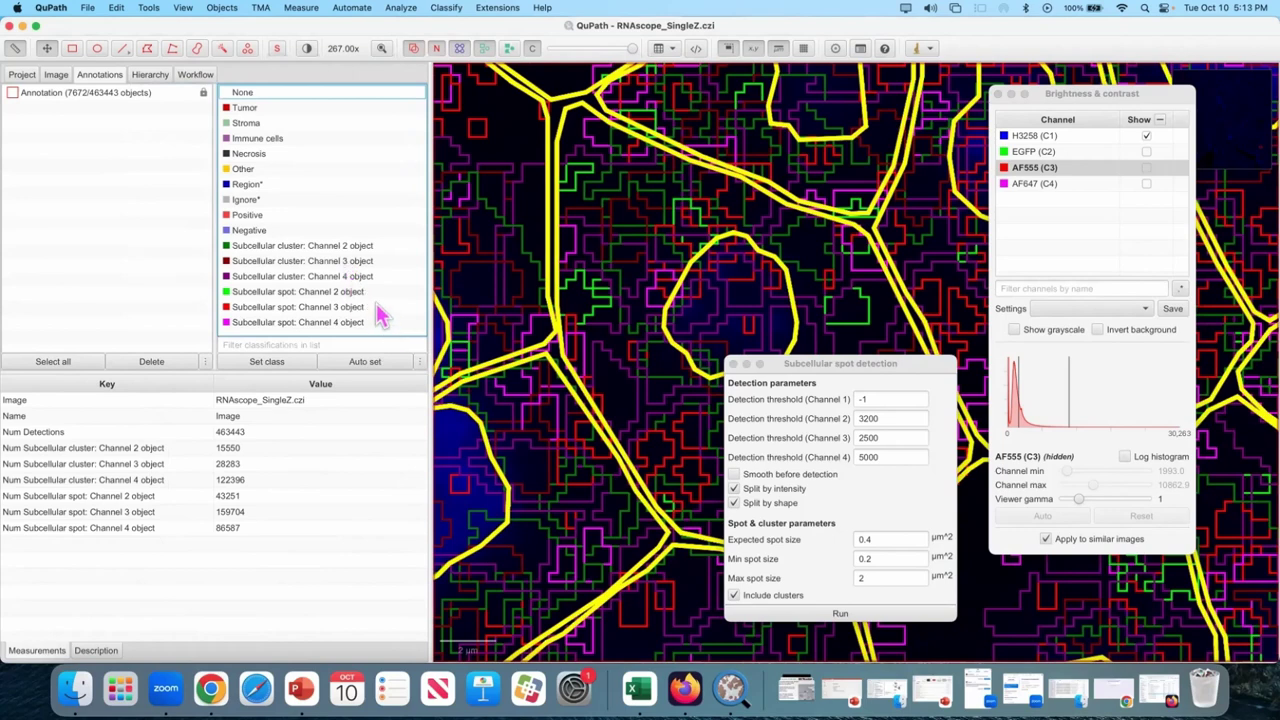
left_click(315, 308)
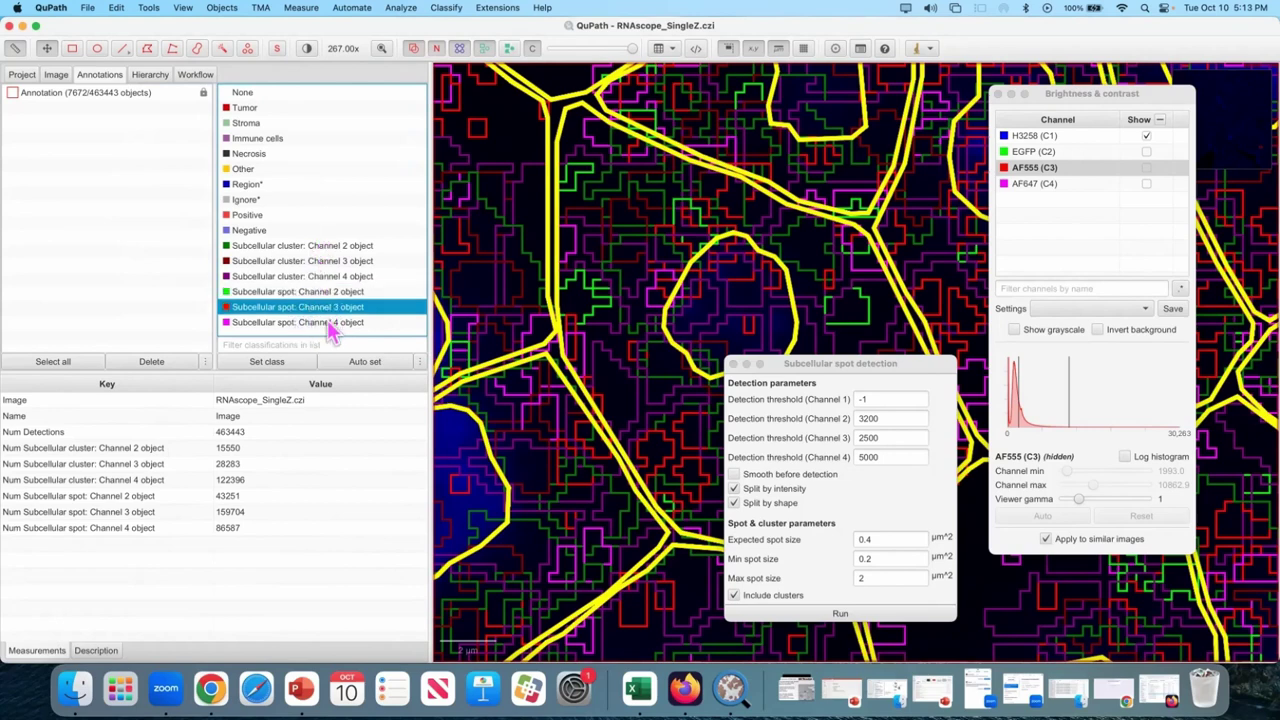
left_click(329, 324, "shift")
right_click(333, 284)
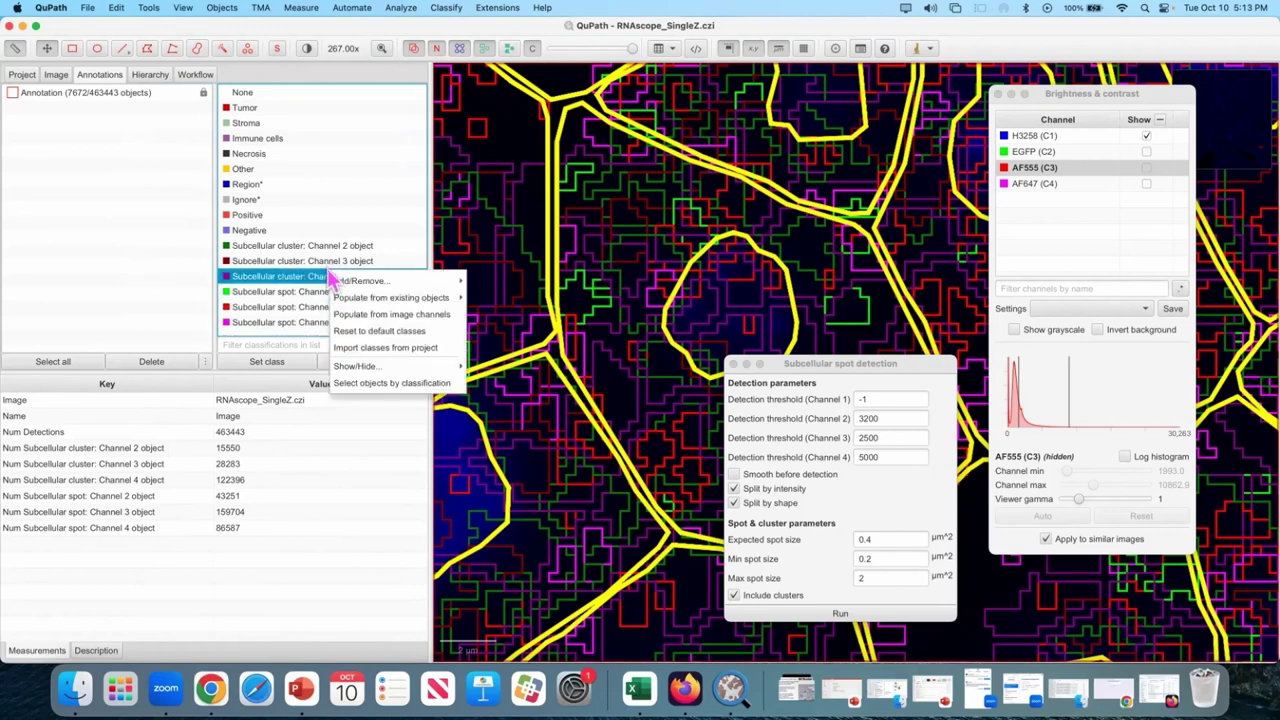
left_click(314, 262)
left_click(316, 276, "shift")
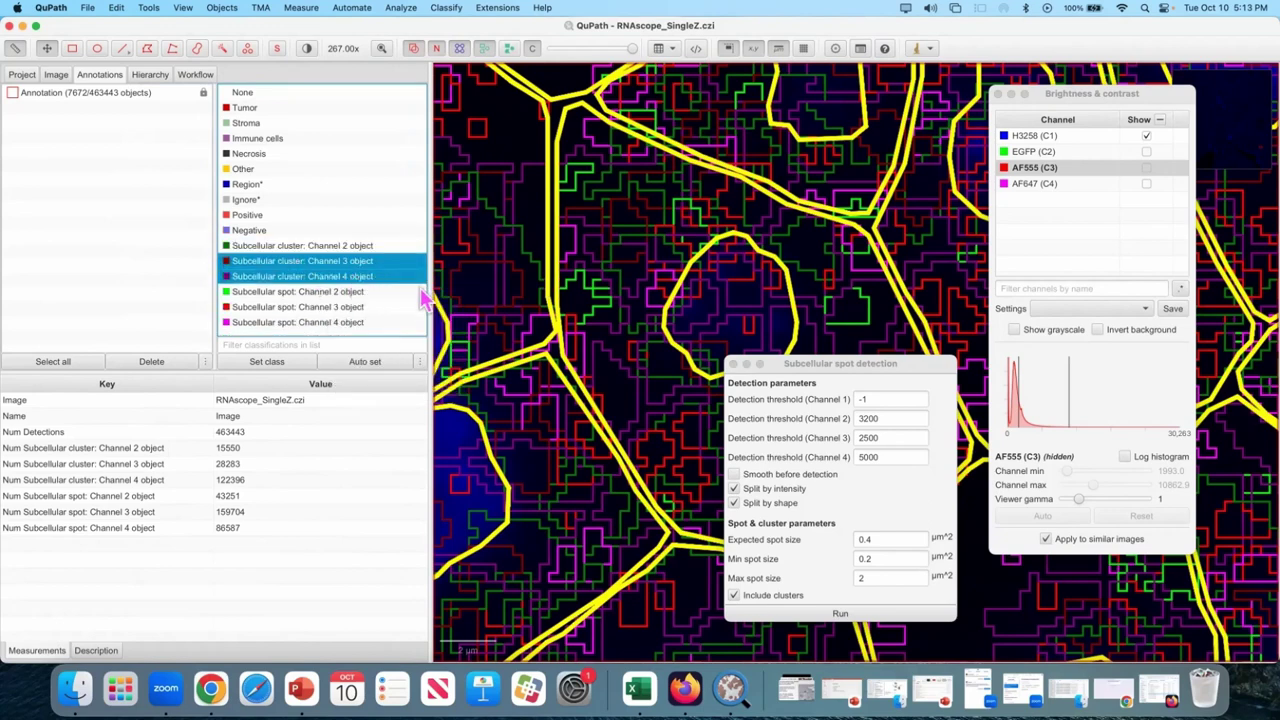
key("space")
Step: Hide the Channel 3 and 4 spot classes and the Channel 2 spot and cluster classes
left_click(352, 310)
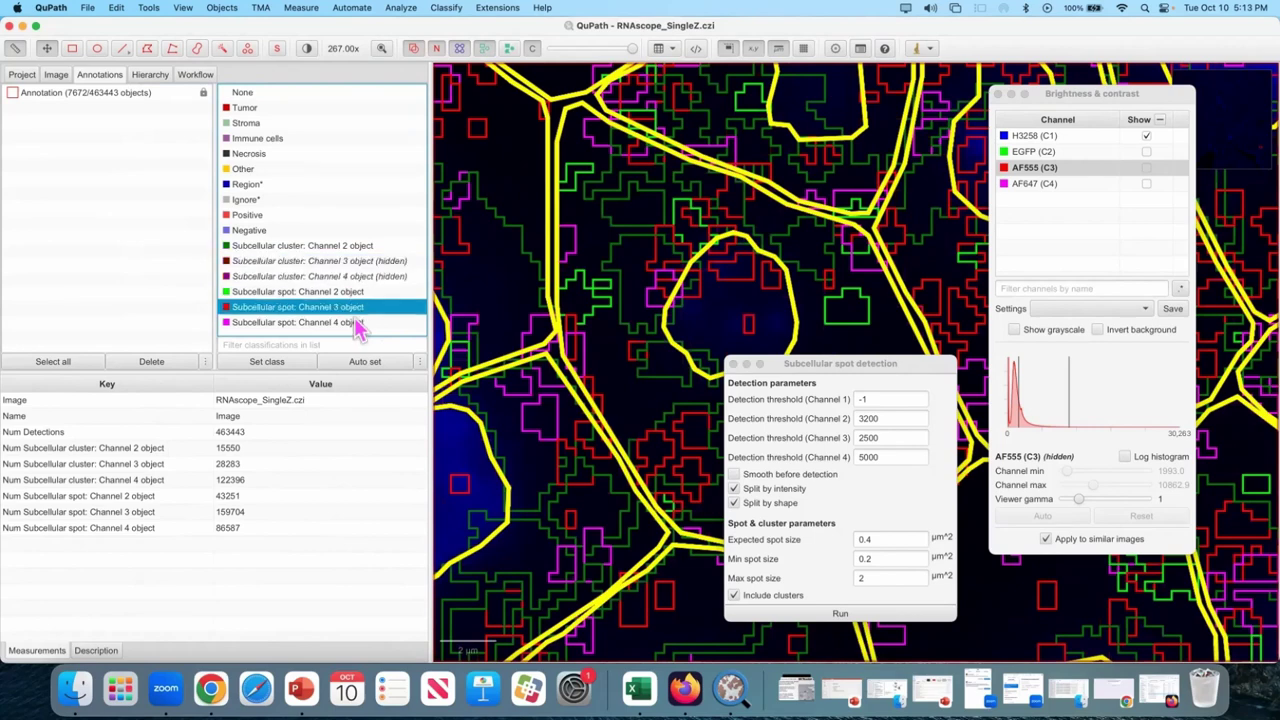
left_click(358, 326, "shift")
key("space")
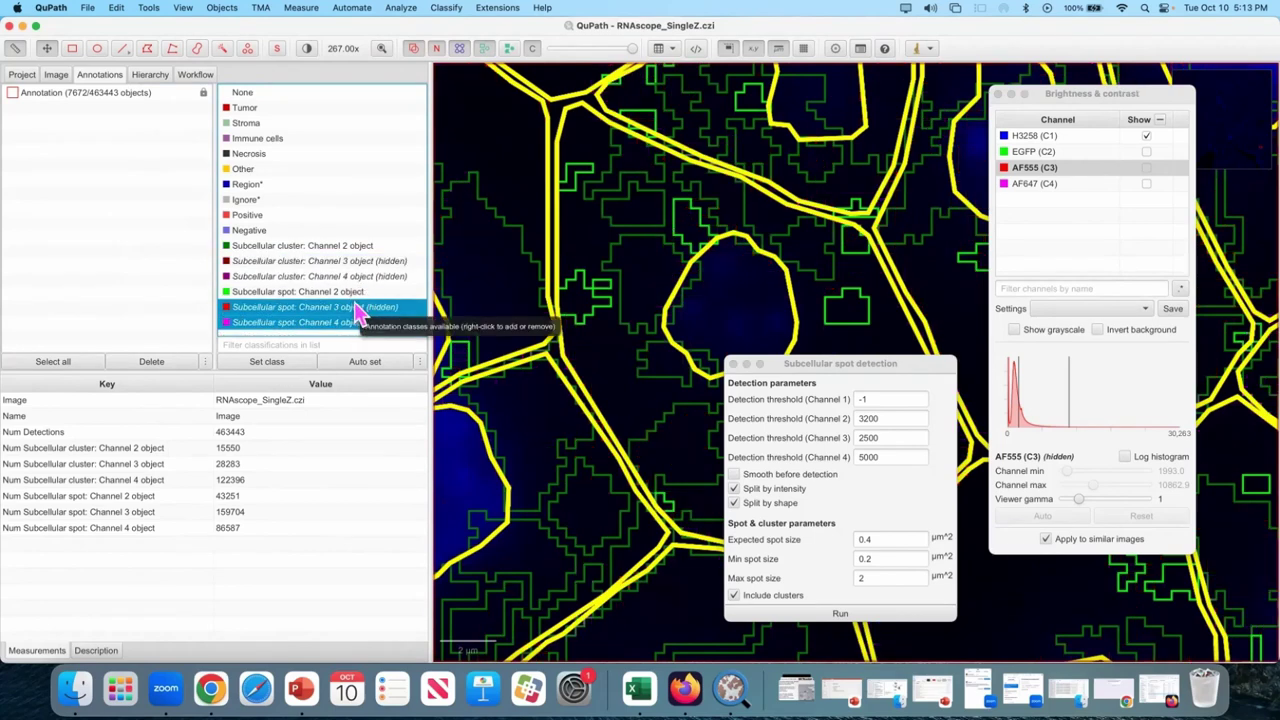
left_click(360, 292)
key("space")
left_click(355, 250)
key("space")
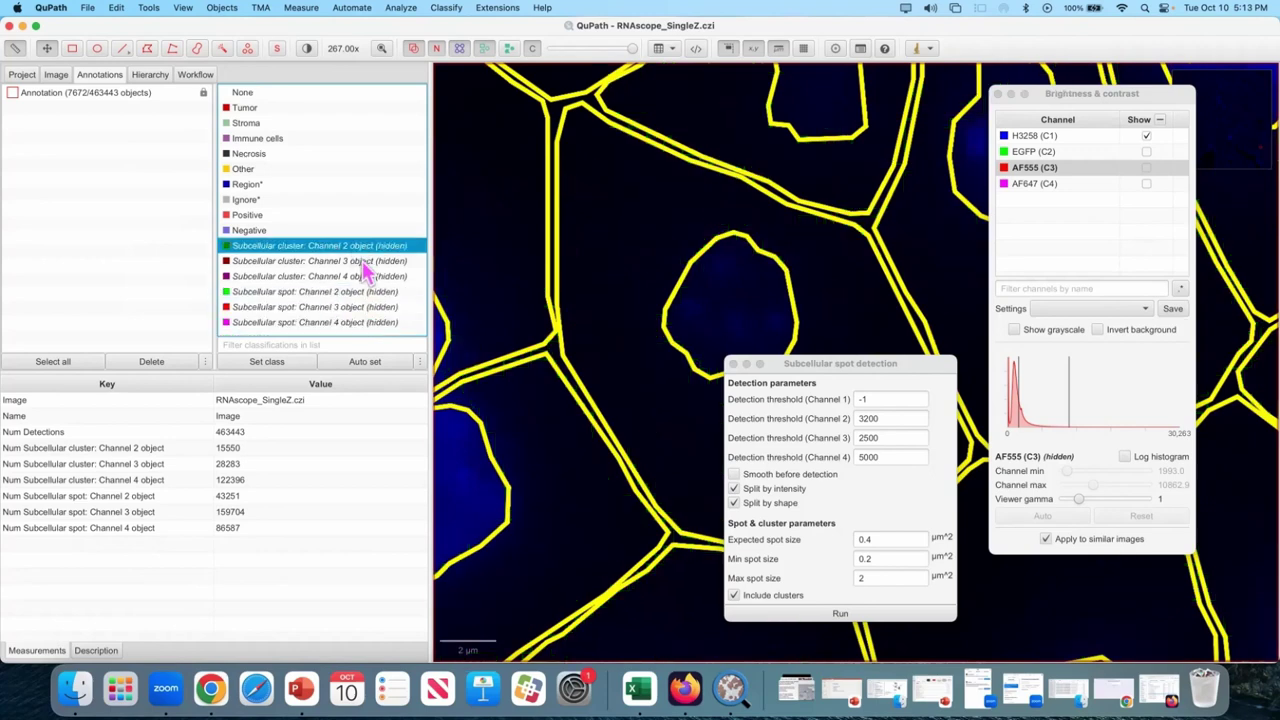
Step: Temporarily show the Channel 3 cluster and spot classes again while panning the image
left_click(360, 261)
key("space")
left_click(370, 307)
key("space")
left_click_drag(605, 305, 553, 294)
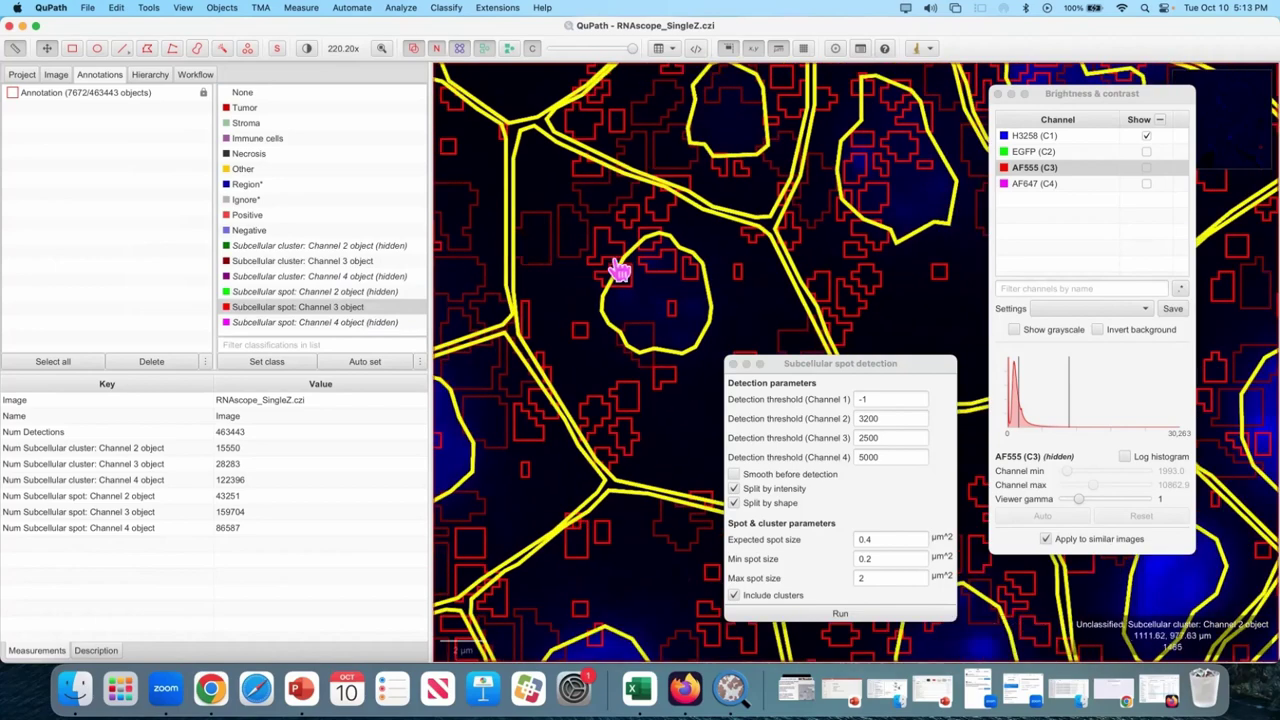
scroll(857, 206, "down", 10)
scroll(786, 195, "down", 3)
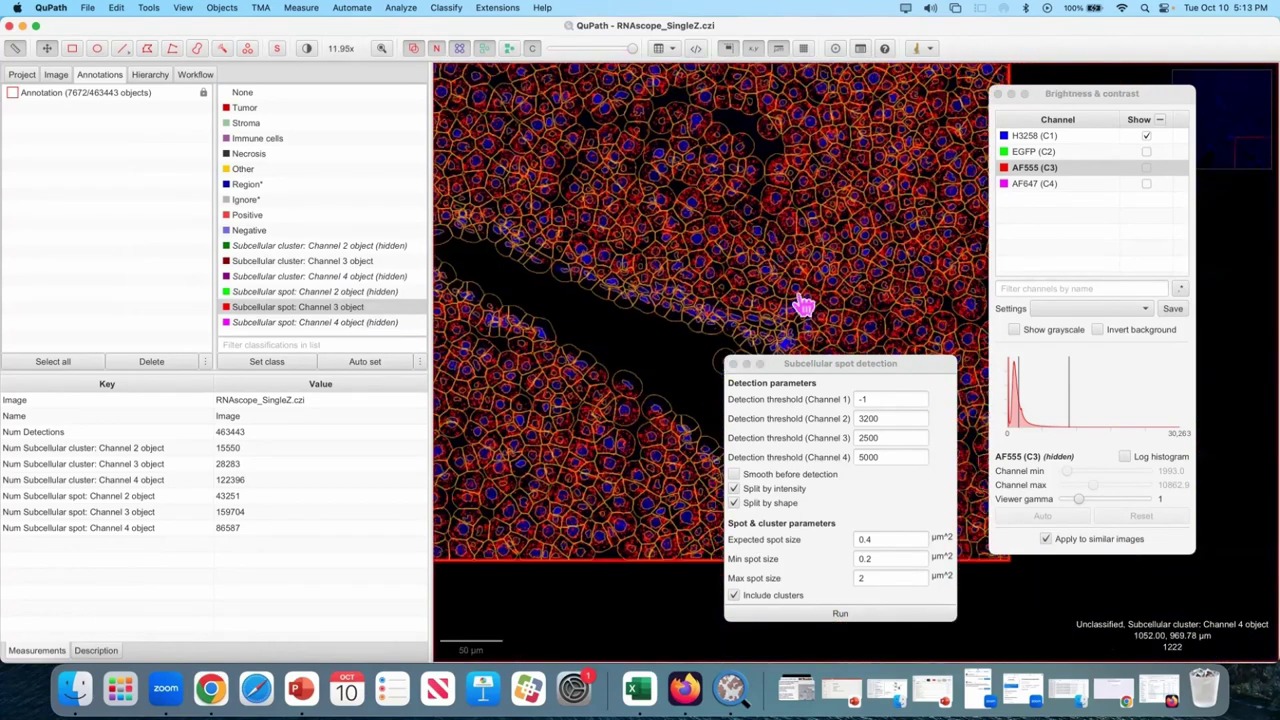
Step: Hide the Channel 3 spot and cluster classes again so all six are hidden
left_click(400, 276)
left_click(395, 291)
left_click(373, 307)
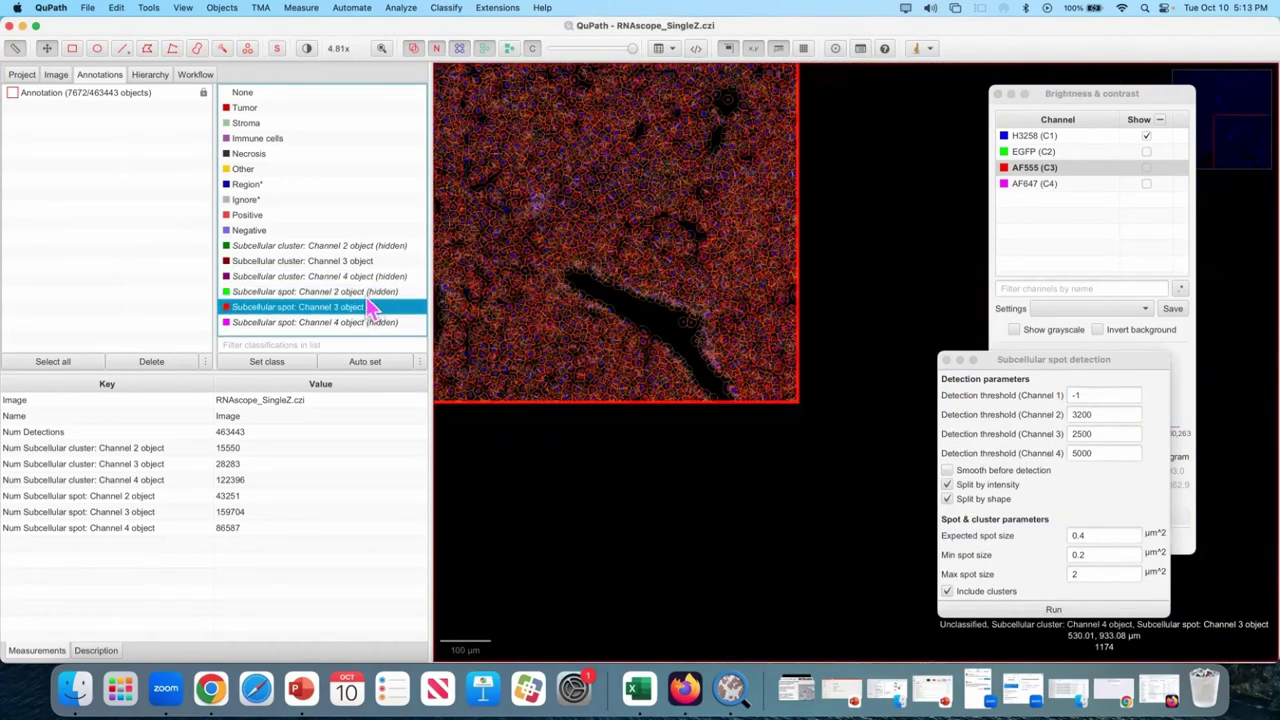
key("space")
left_click(371, 261)
key("space")
left_click_drag(617, 262, 693, 284)
scroll(690, 285, "up", 1)
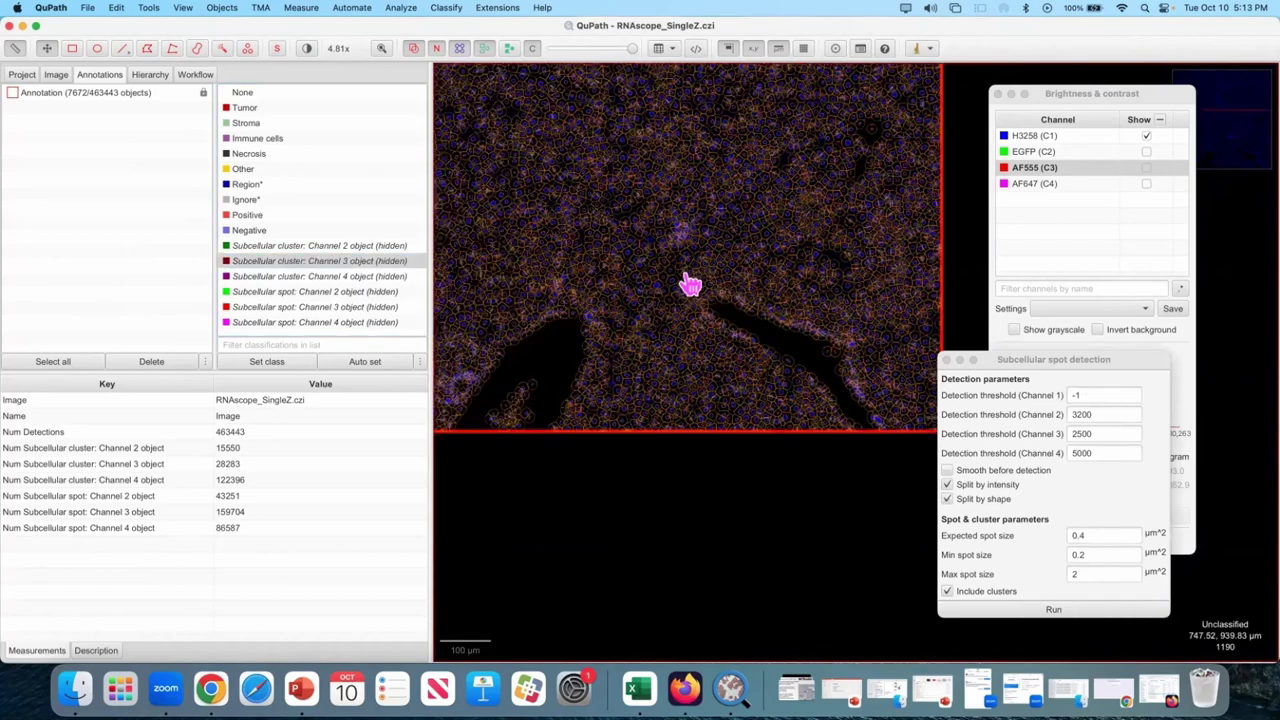
Step: Open measurement maps for Channel 4 Num spots estimated and lower the colour map minimum
left_click(301, 7)
left_click(343, 40)
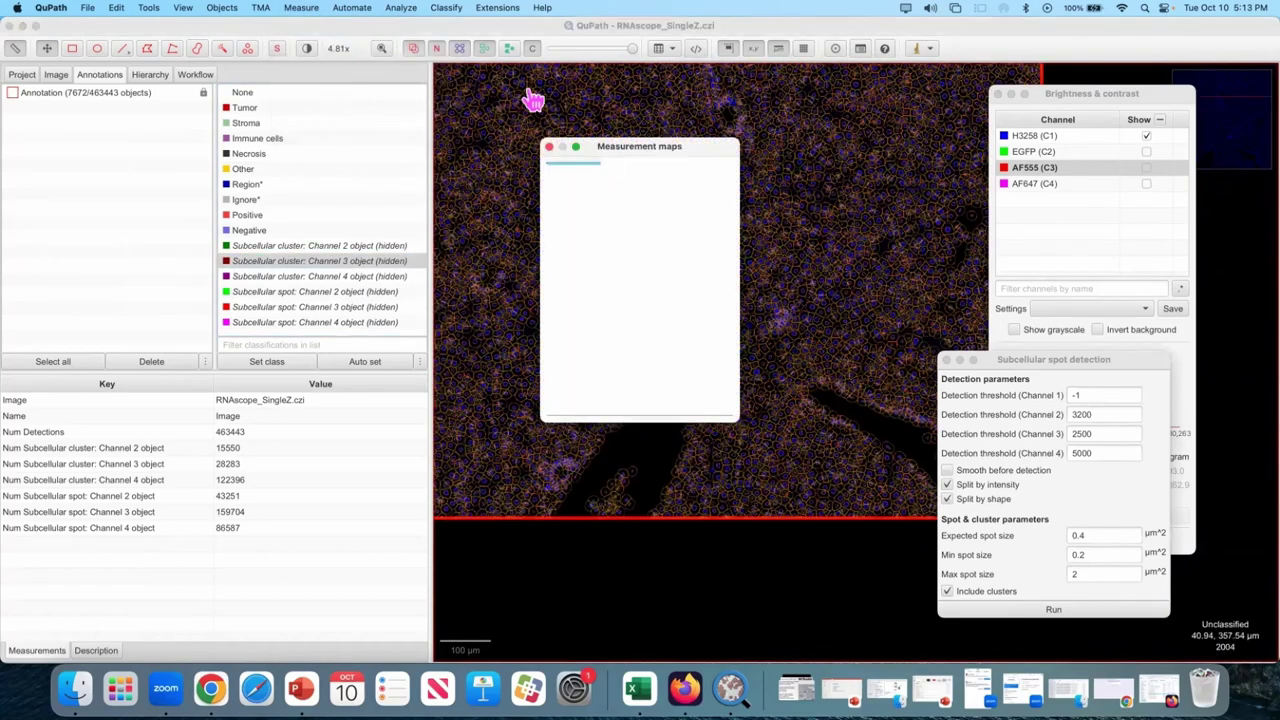
left_click_drag(598, 146, 360, 150)
scroll(610, 410, "down", 3)
left_click(636, 484)
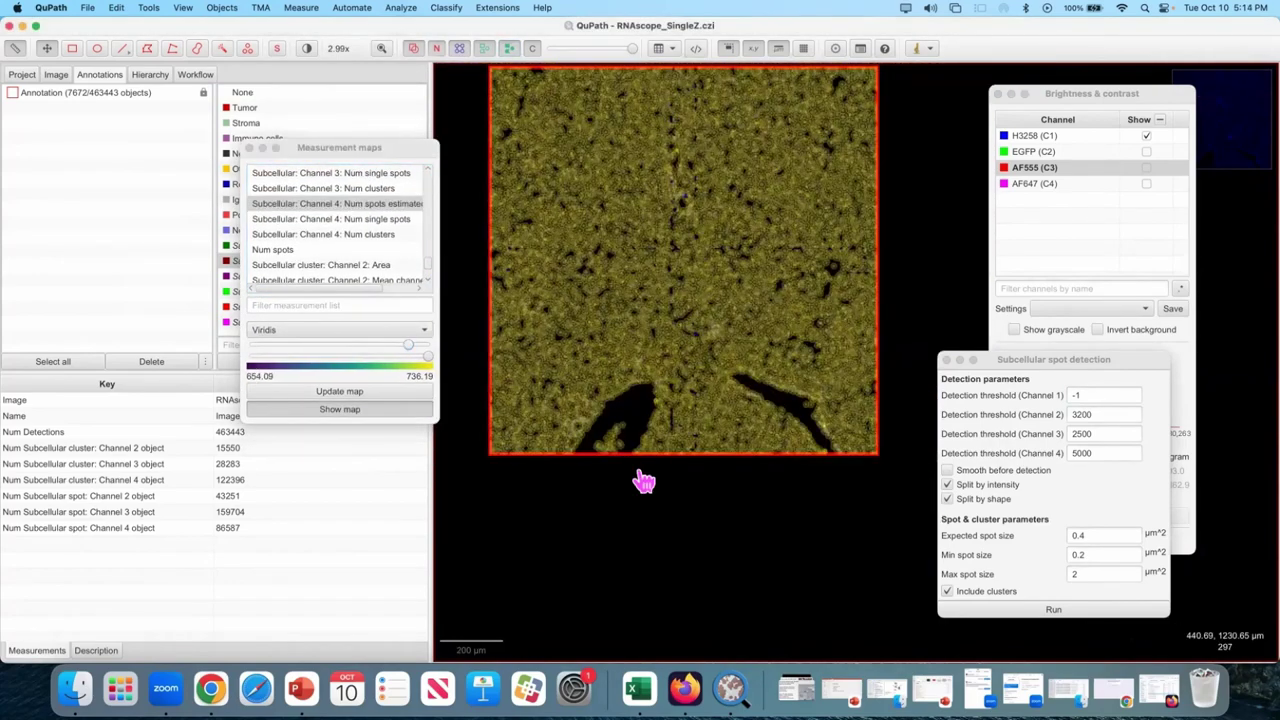
left_click_drag(408, 344, 374, 345)
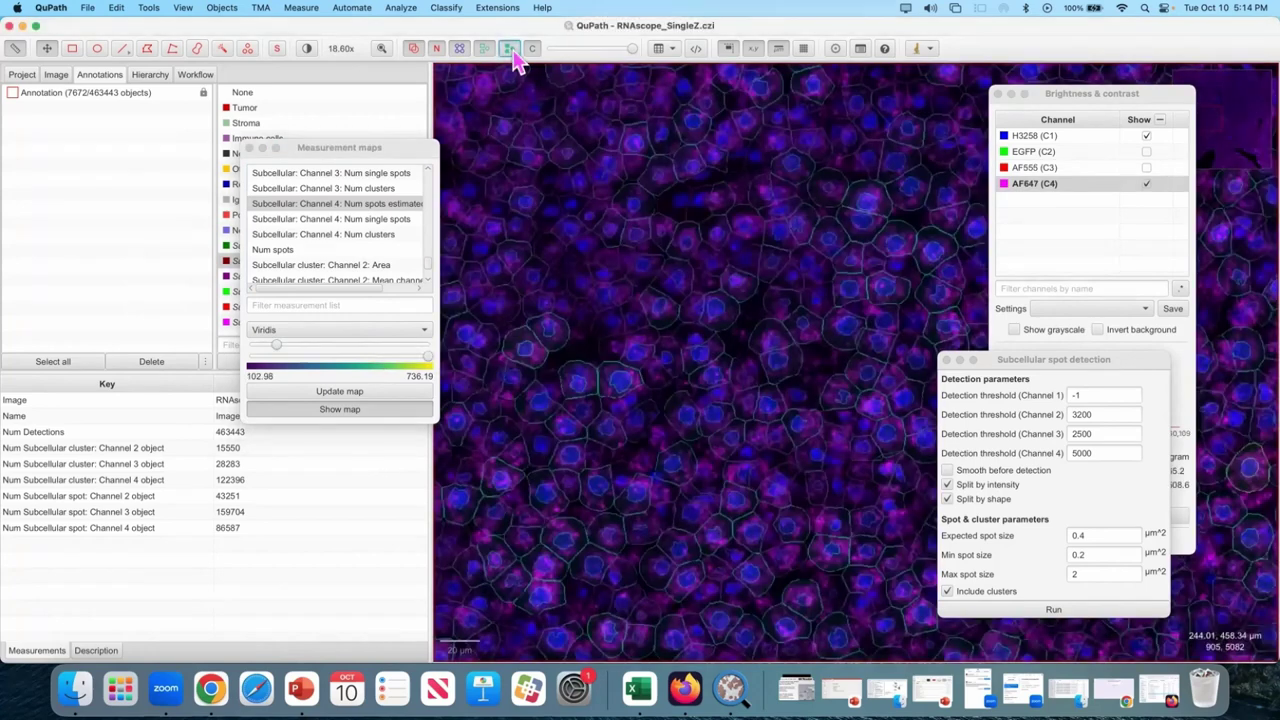
Step: Set the viewer to show cell boundaries only
right_click(638, 268)
mouse_move(682, 287)
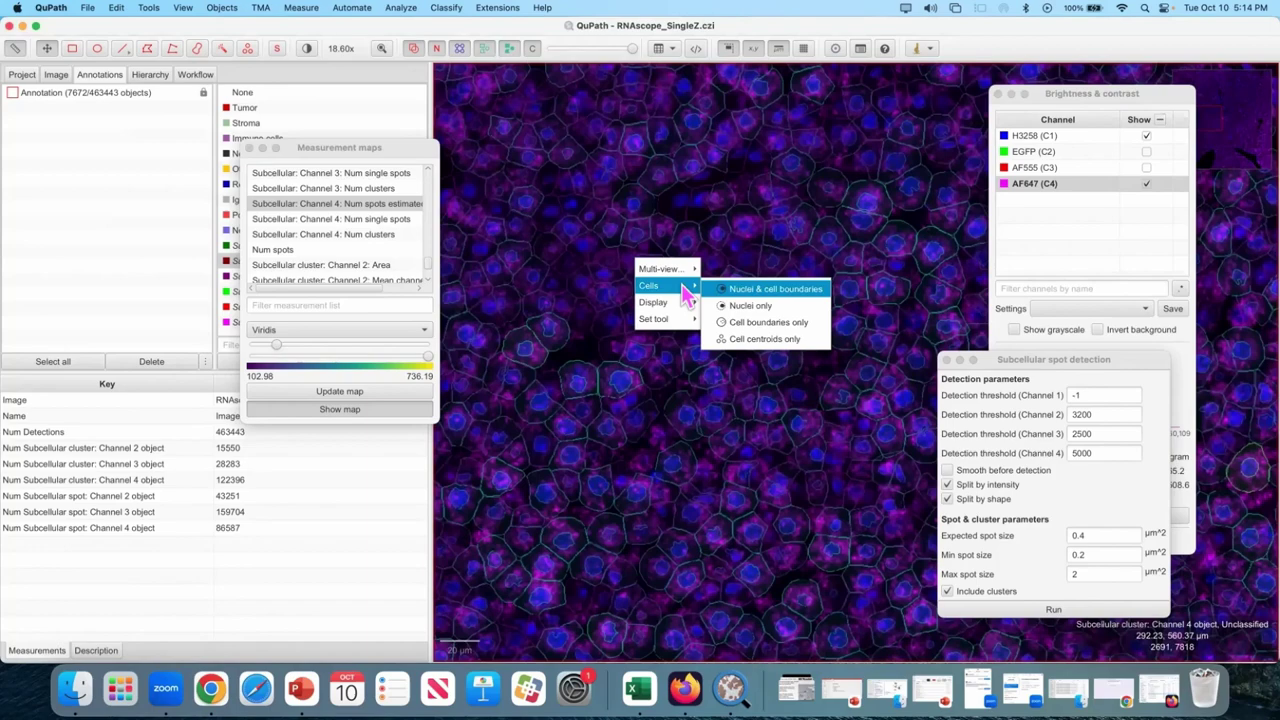
left_click(775, 322)
scroll(768, 239, "up", 10)
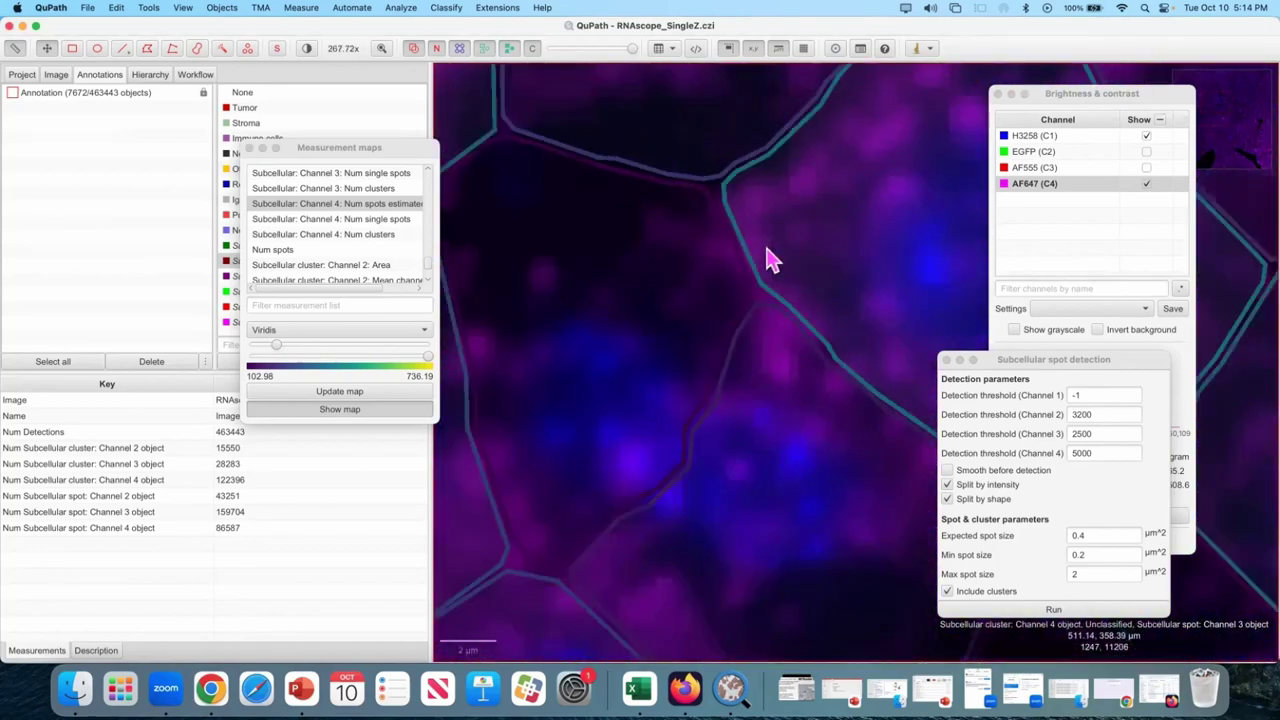
scroll(770, 262, "down", 4)
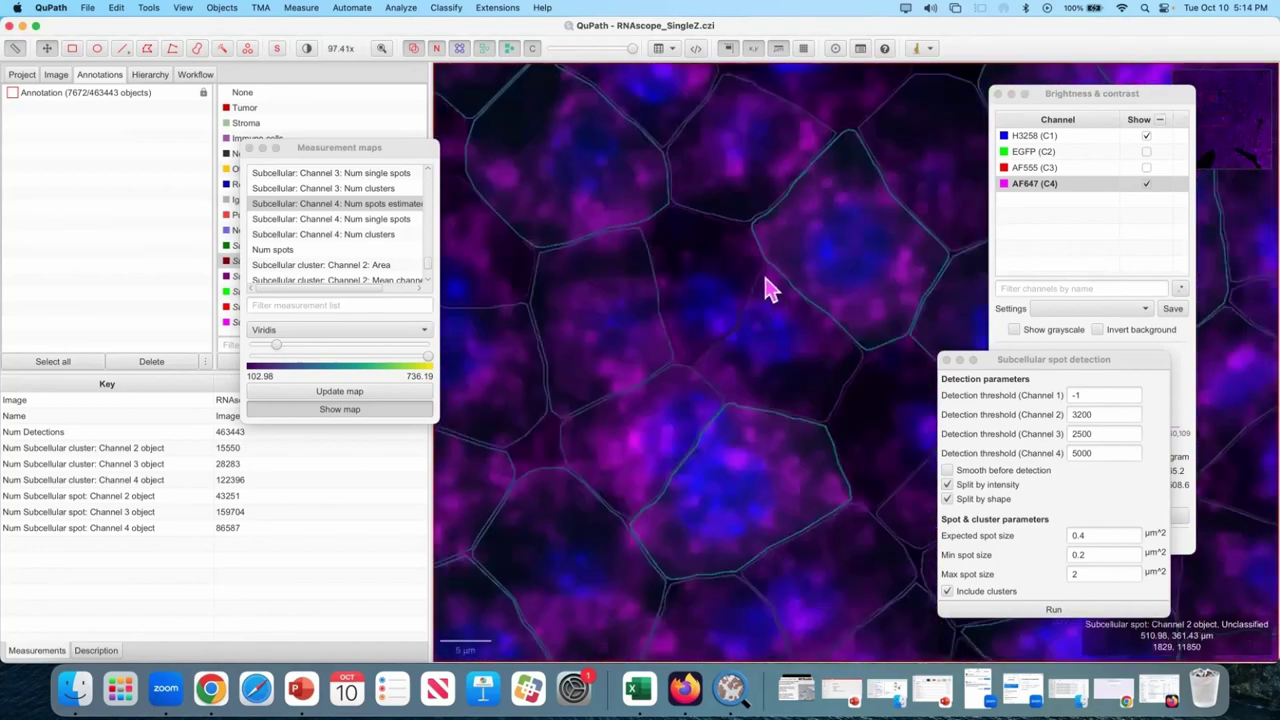
Step: Switch the measurement map colouring to Magma
left_click(383, 329)
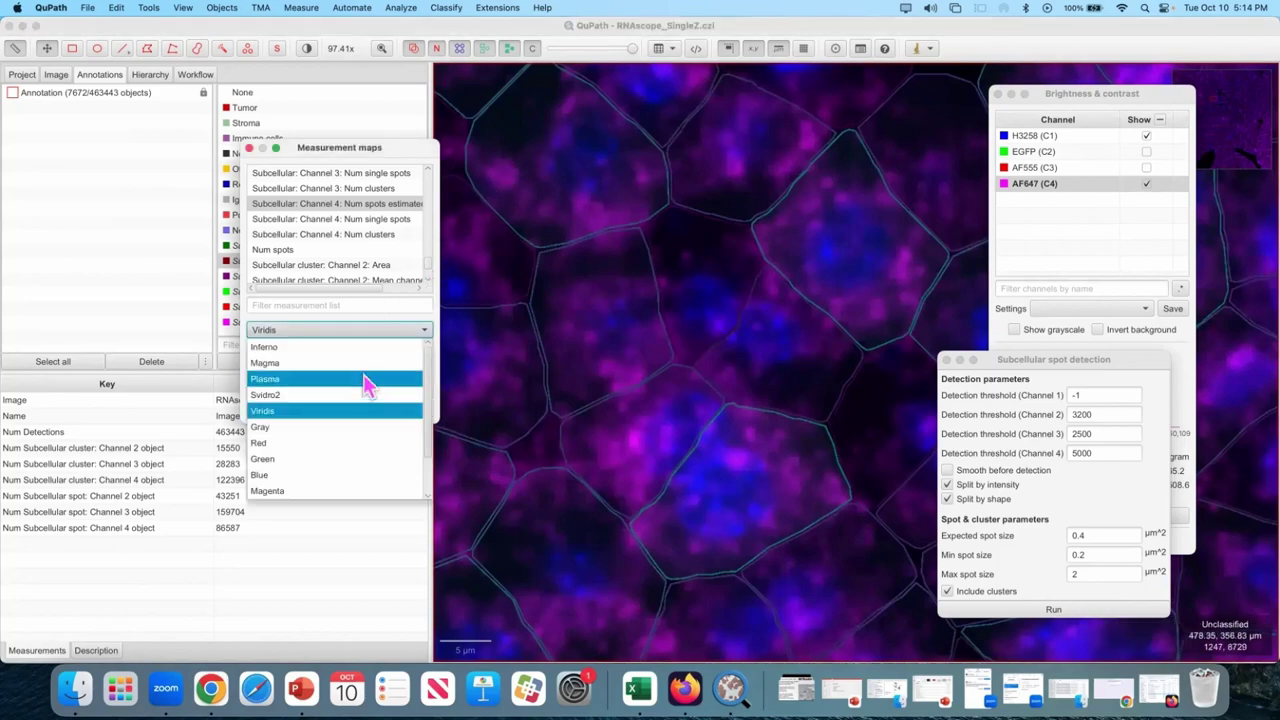
left_click(365, 362)
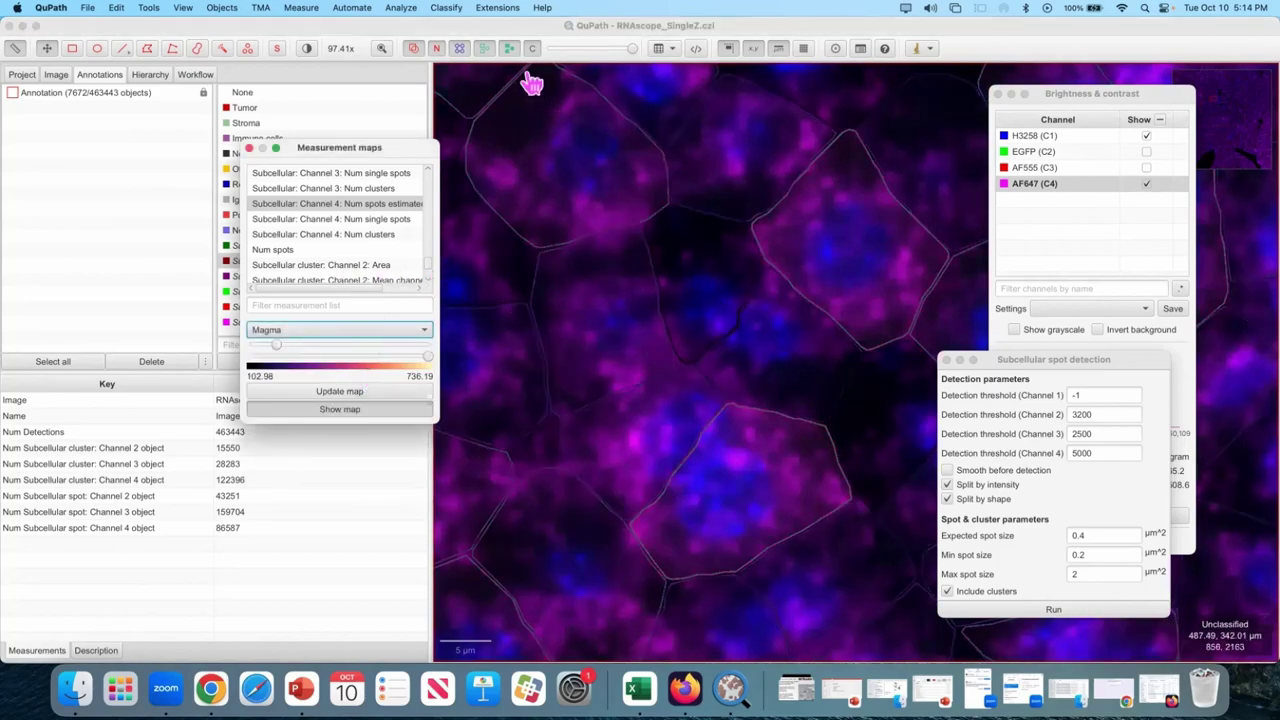
scroll(749, 251, "down", 7)
left_click(660, 48)
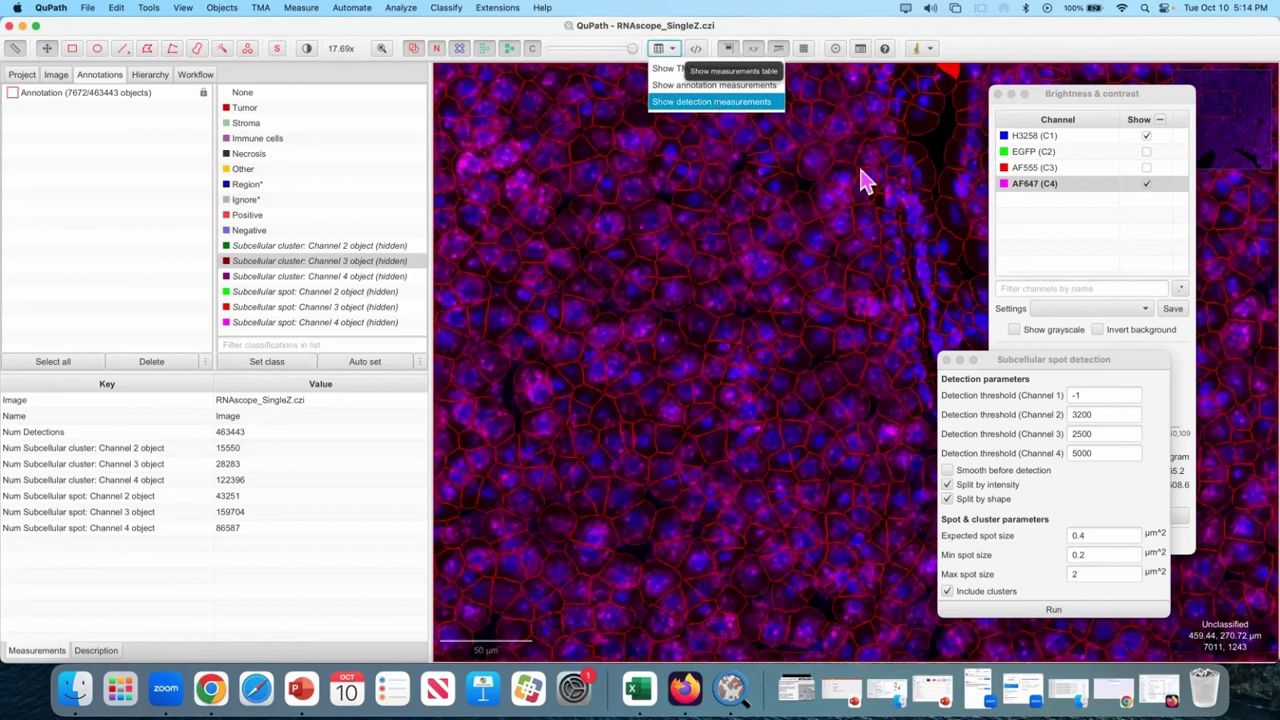
Step: Open the detection measurements table and choose which detection classes it lists
left_click(726, 105)
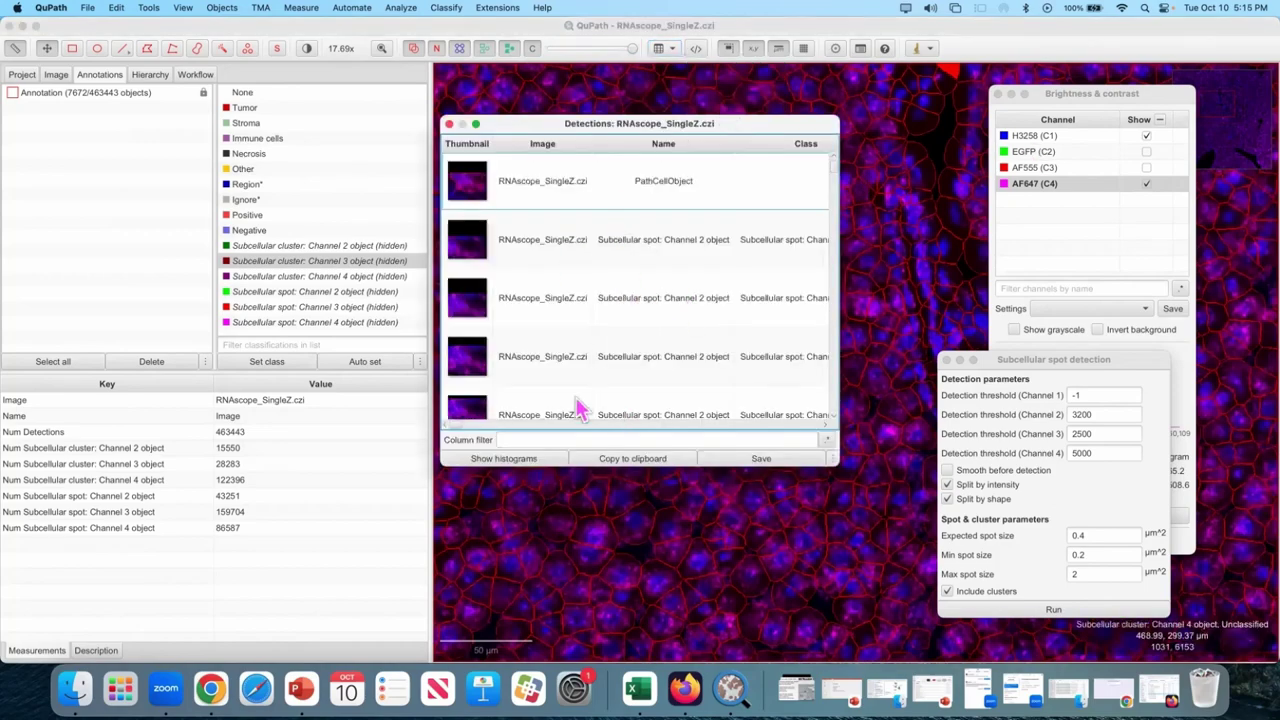
right_click(618, 322)
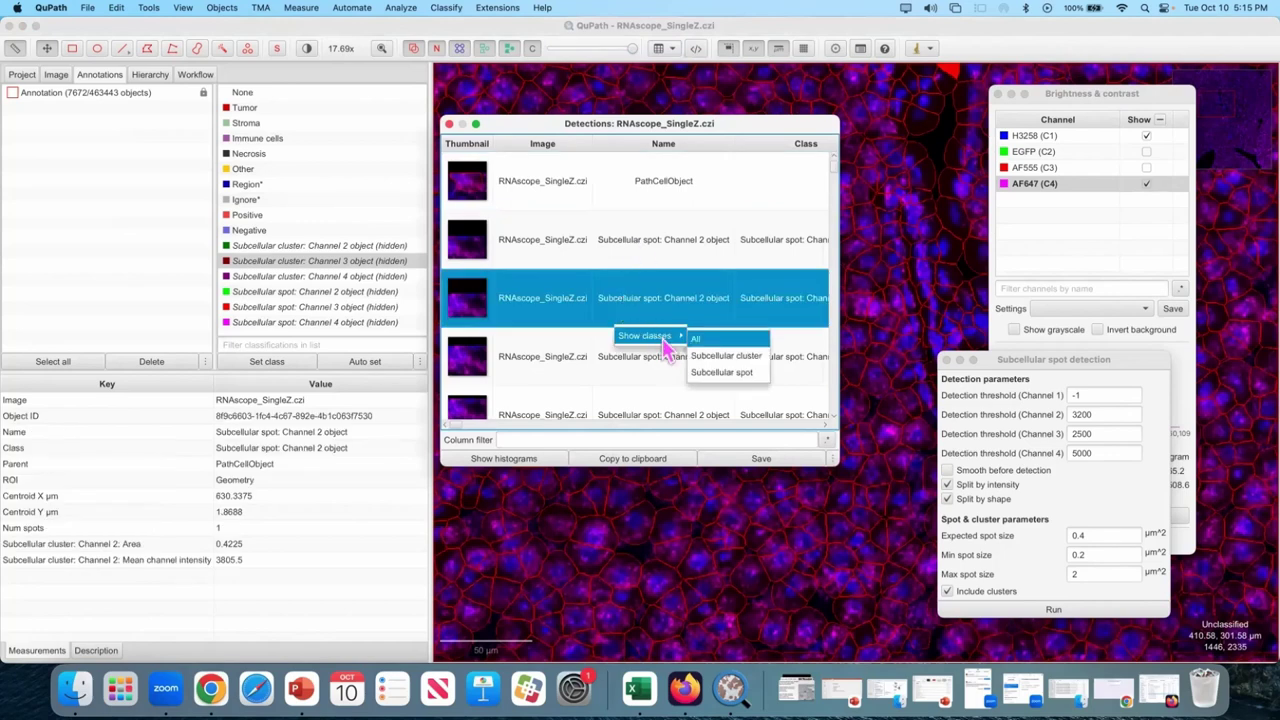
left_click(695, 339)
scroll(600, 300, "right", 10)
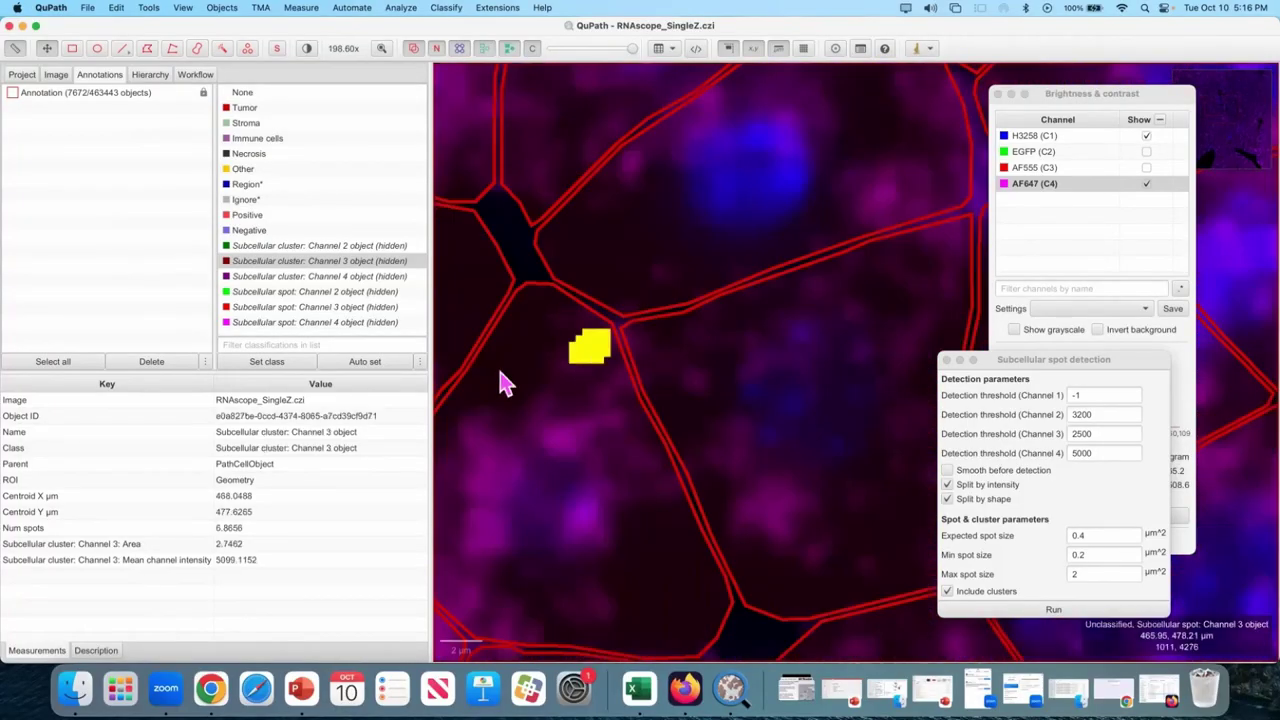
Step: Select a cell and highlight its Channel 2 Num single spots measurement (4)
left_click(530, 345)
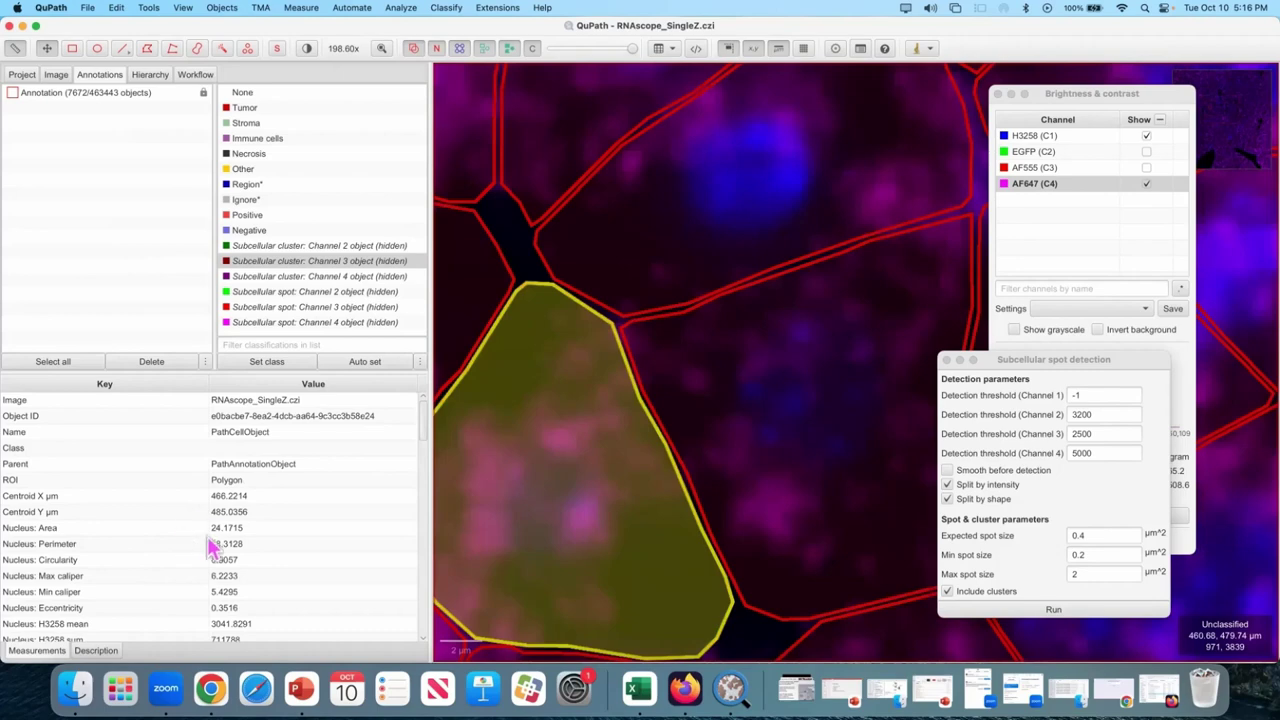
scroll(215, 540, "down", 10)
scroll(414, 531, "down", 10)
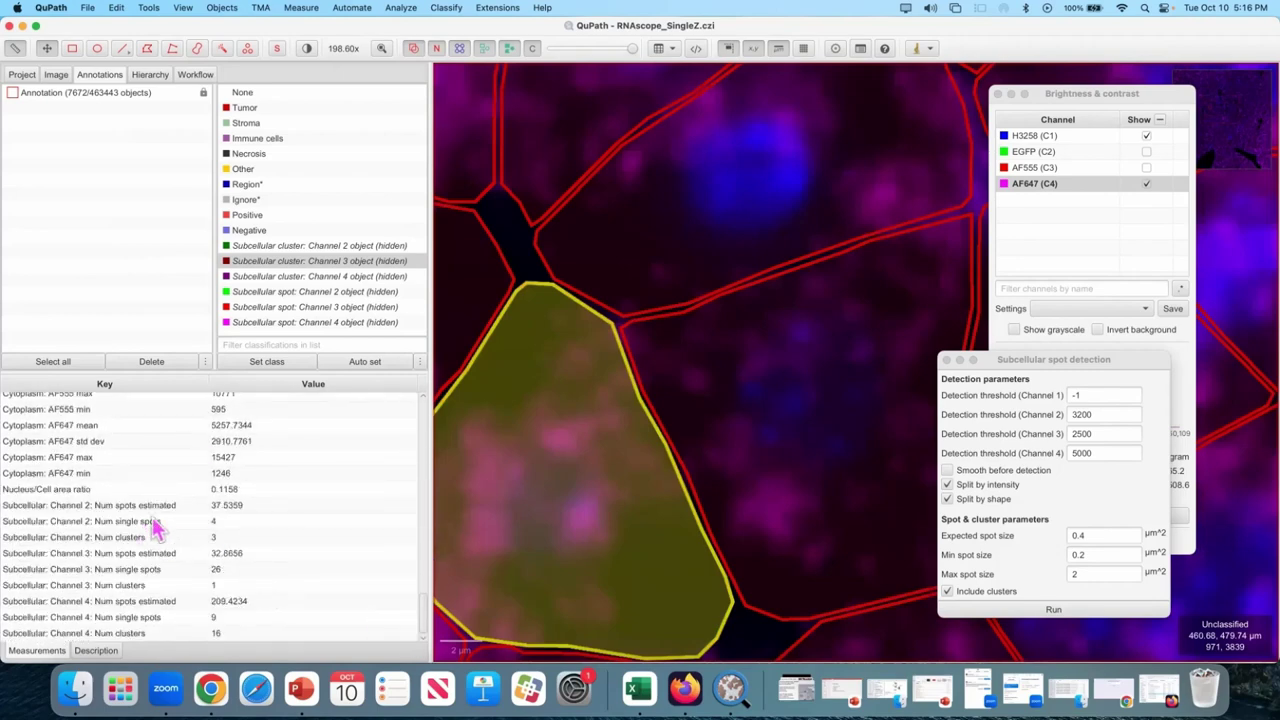
left_click(155, 524)
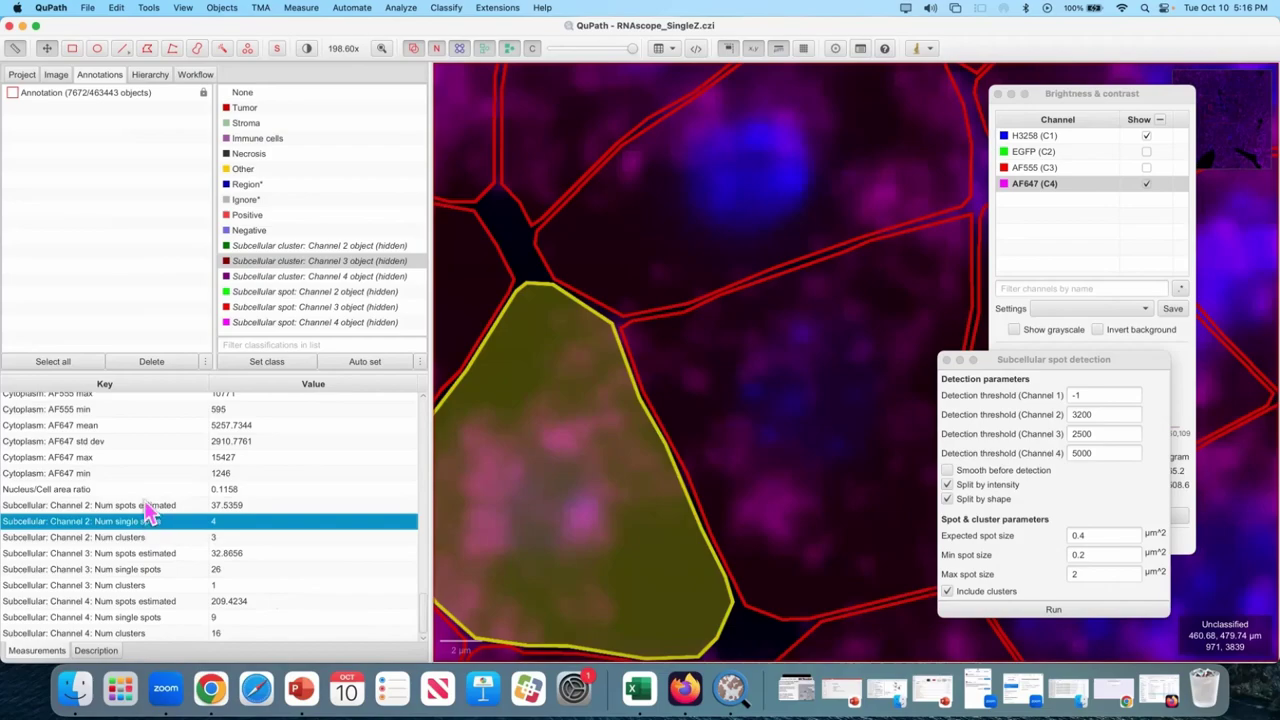